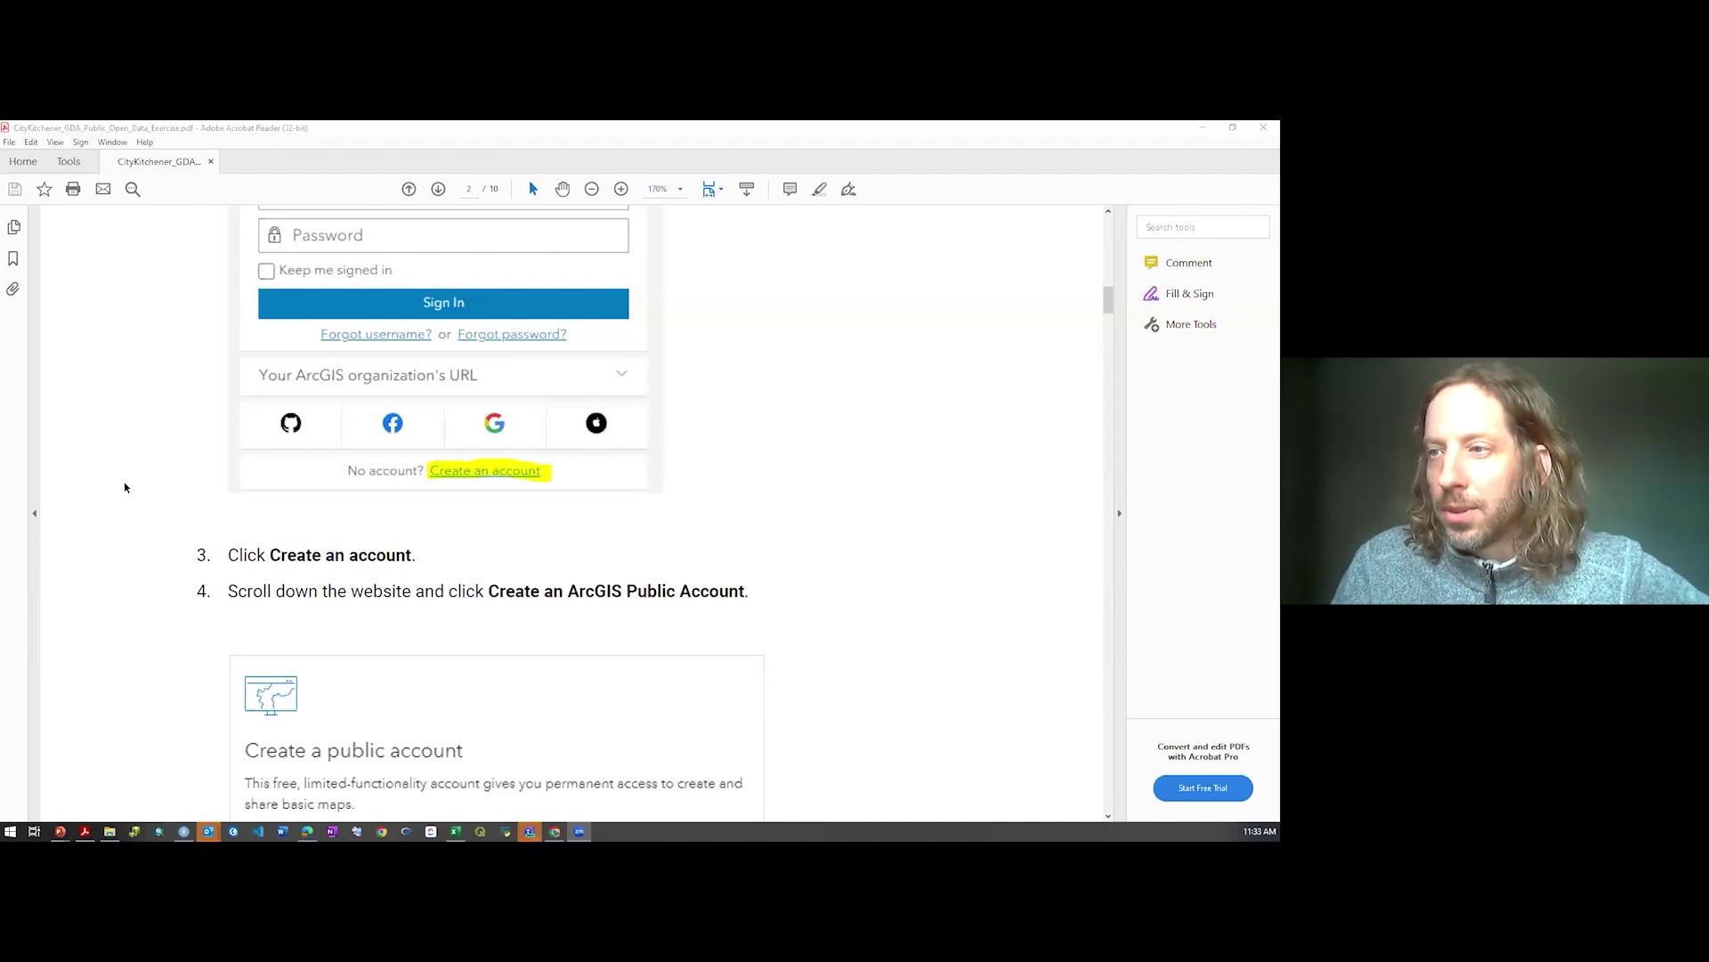
# Read through the exercise PDF's instructions for creating and setting up an ArcGIS public account
pyautogui.scroll(-10, 124, 482)
pyautogui.scroll(-10, 119, 477)
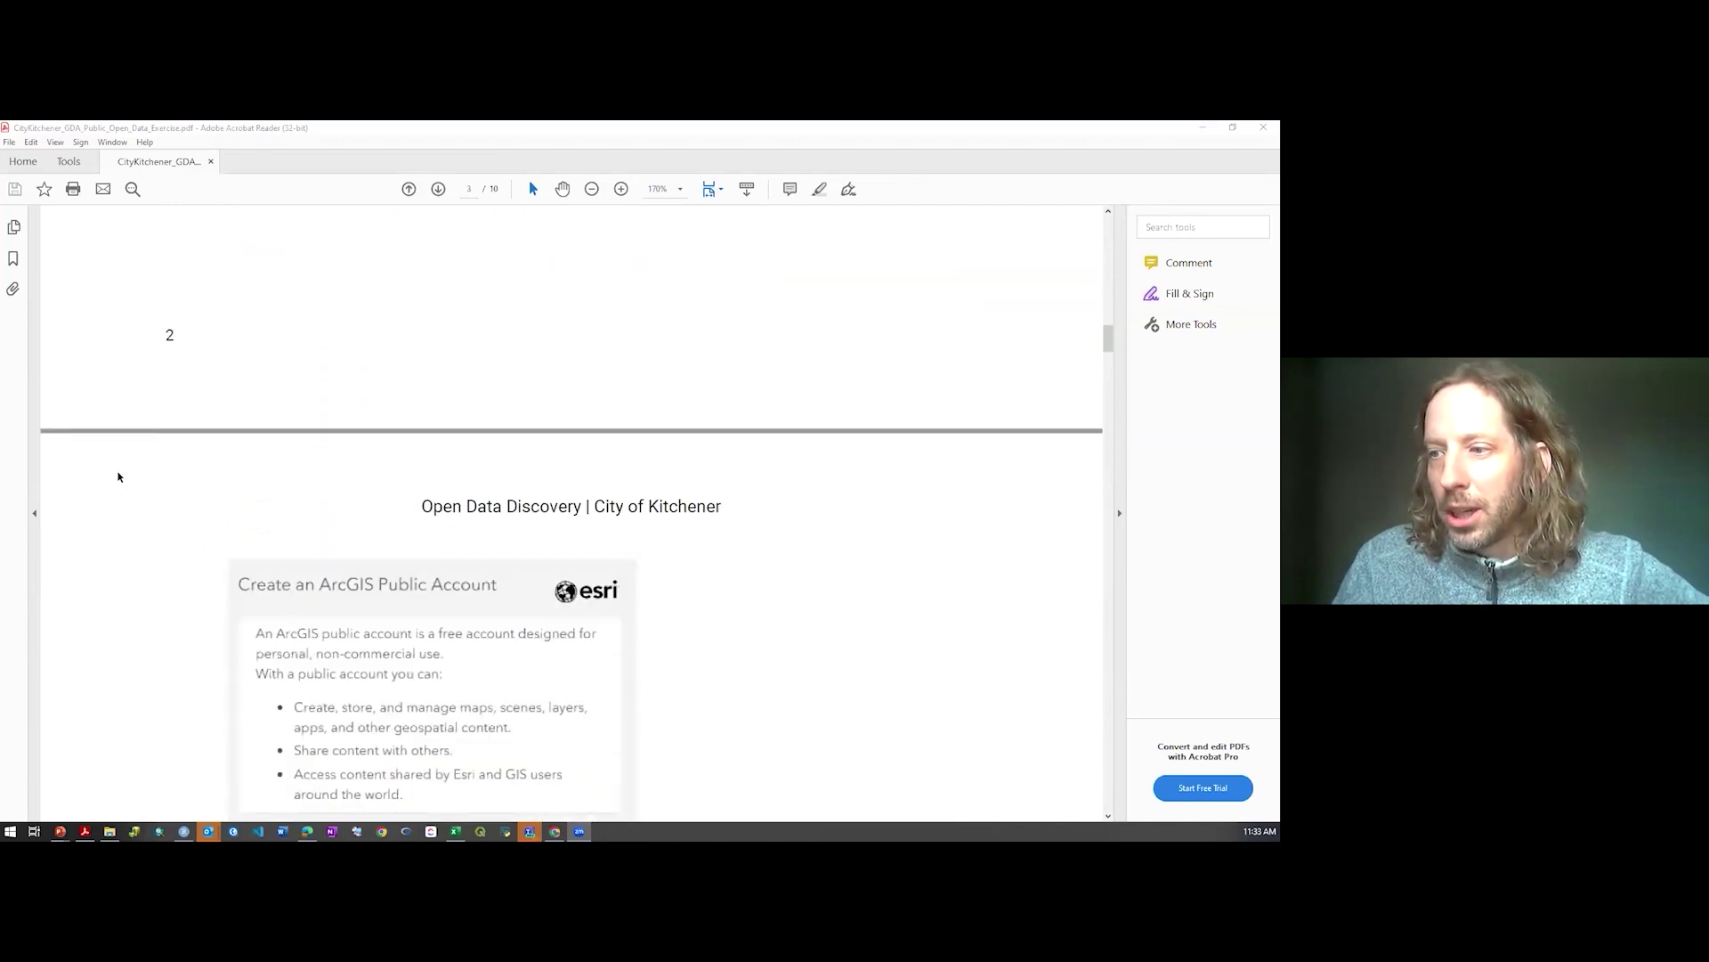
pyautogui.scroll(-2, 117, 477)
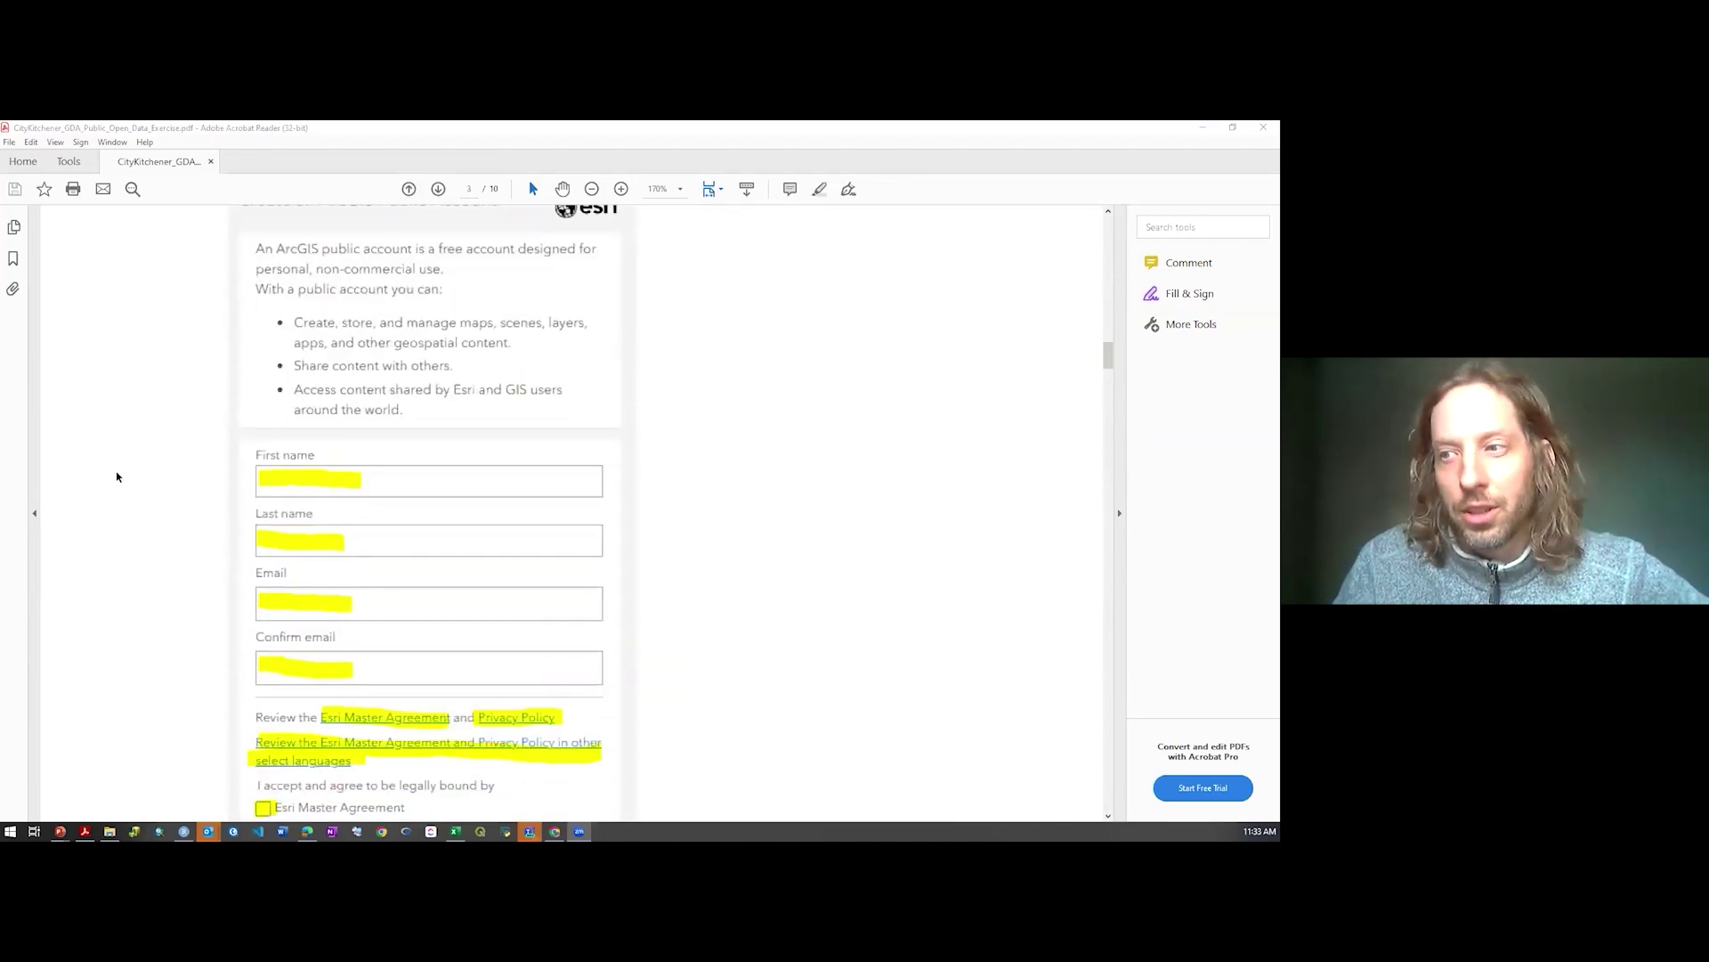
pyautogui.scroll(-9, 115, 476)
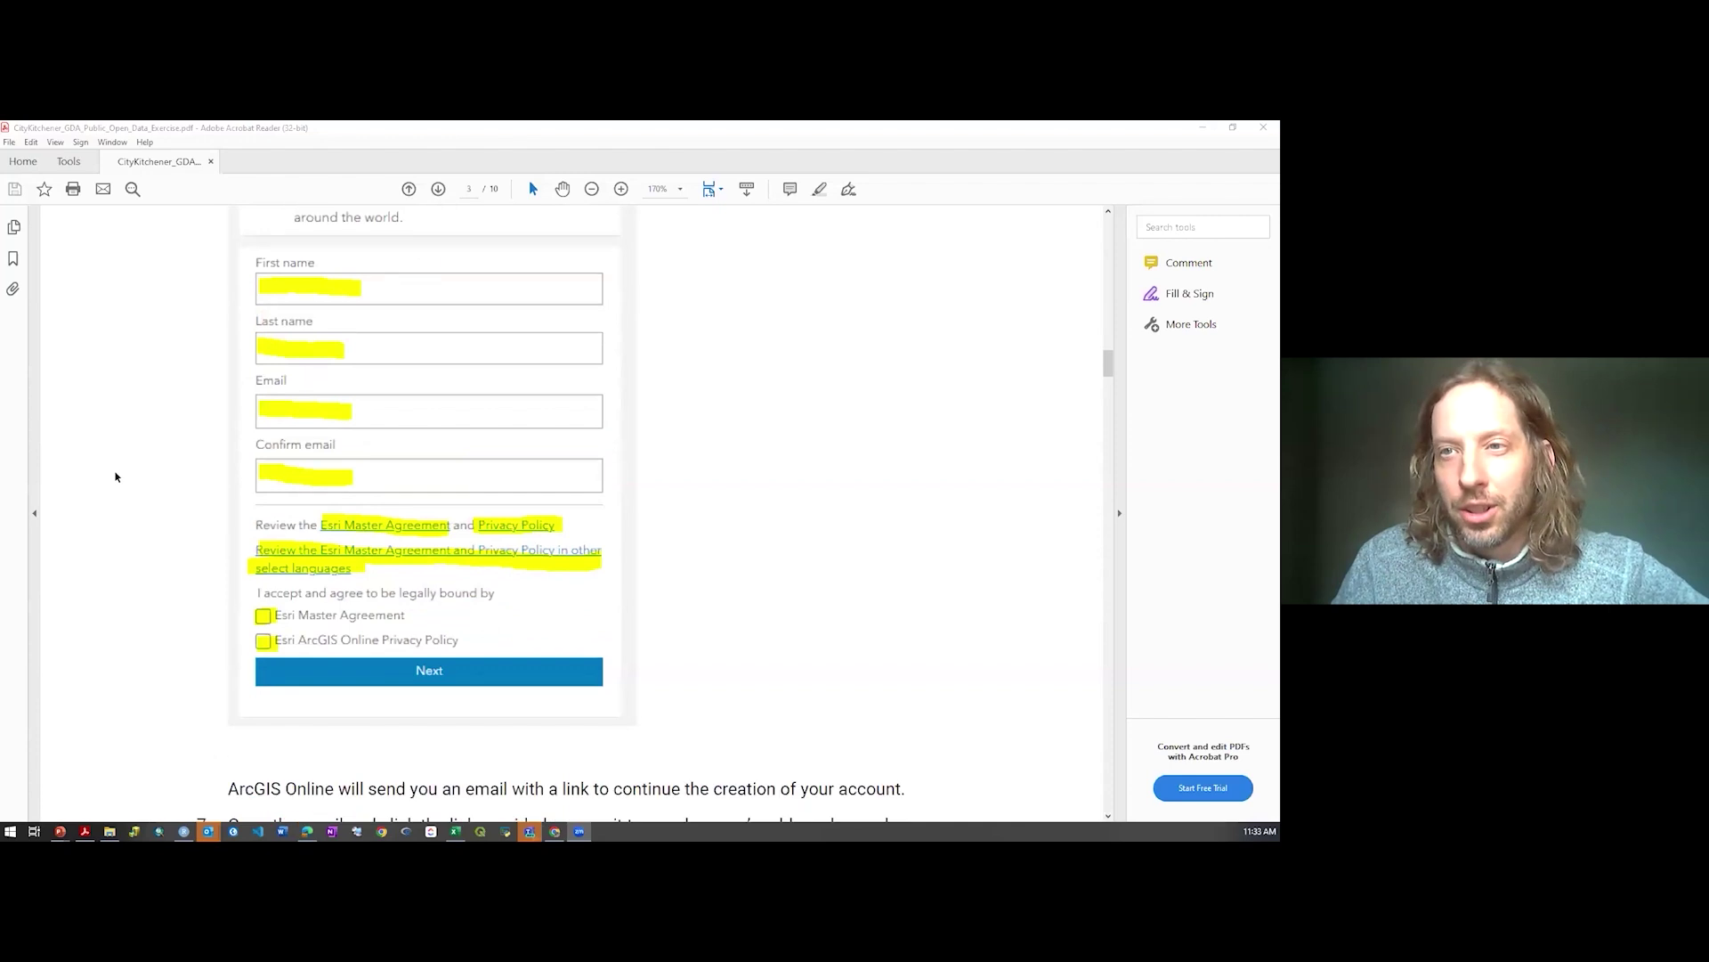
pyautogui.scroll(-15, 114, 475)
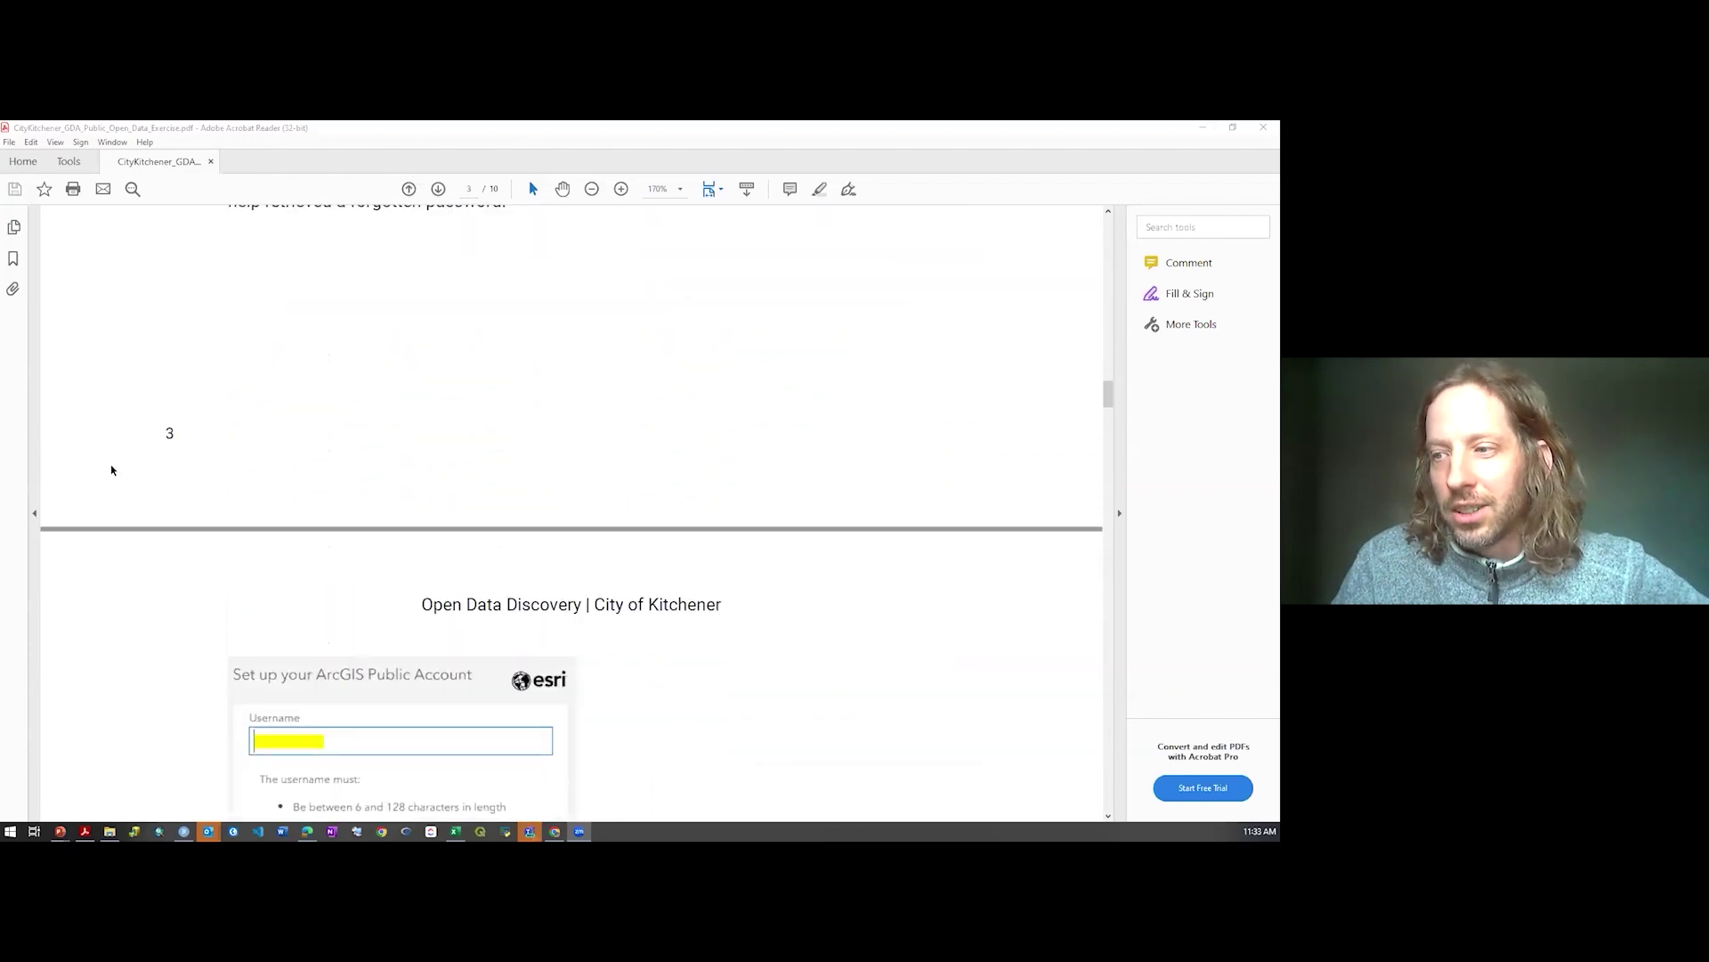
pyautogui.scroll(-15, 111, 469)
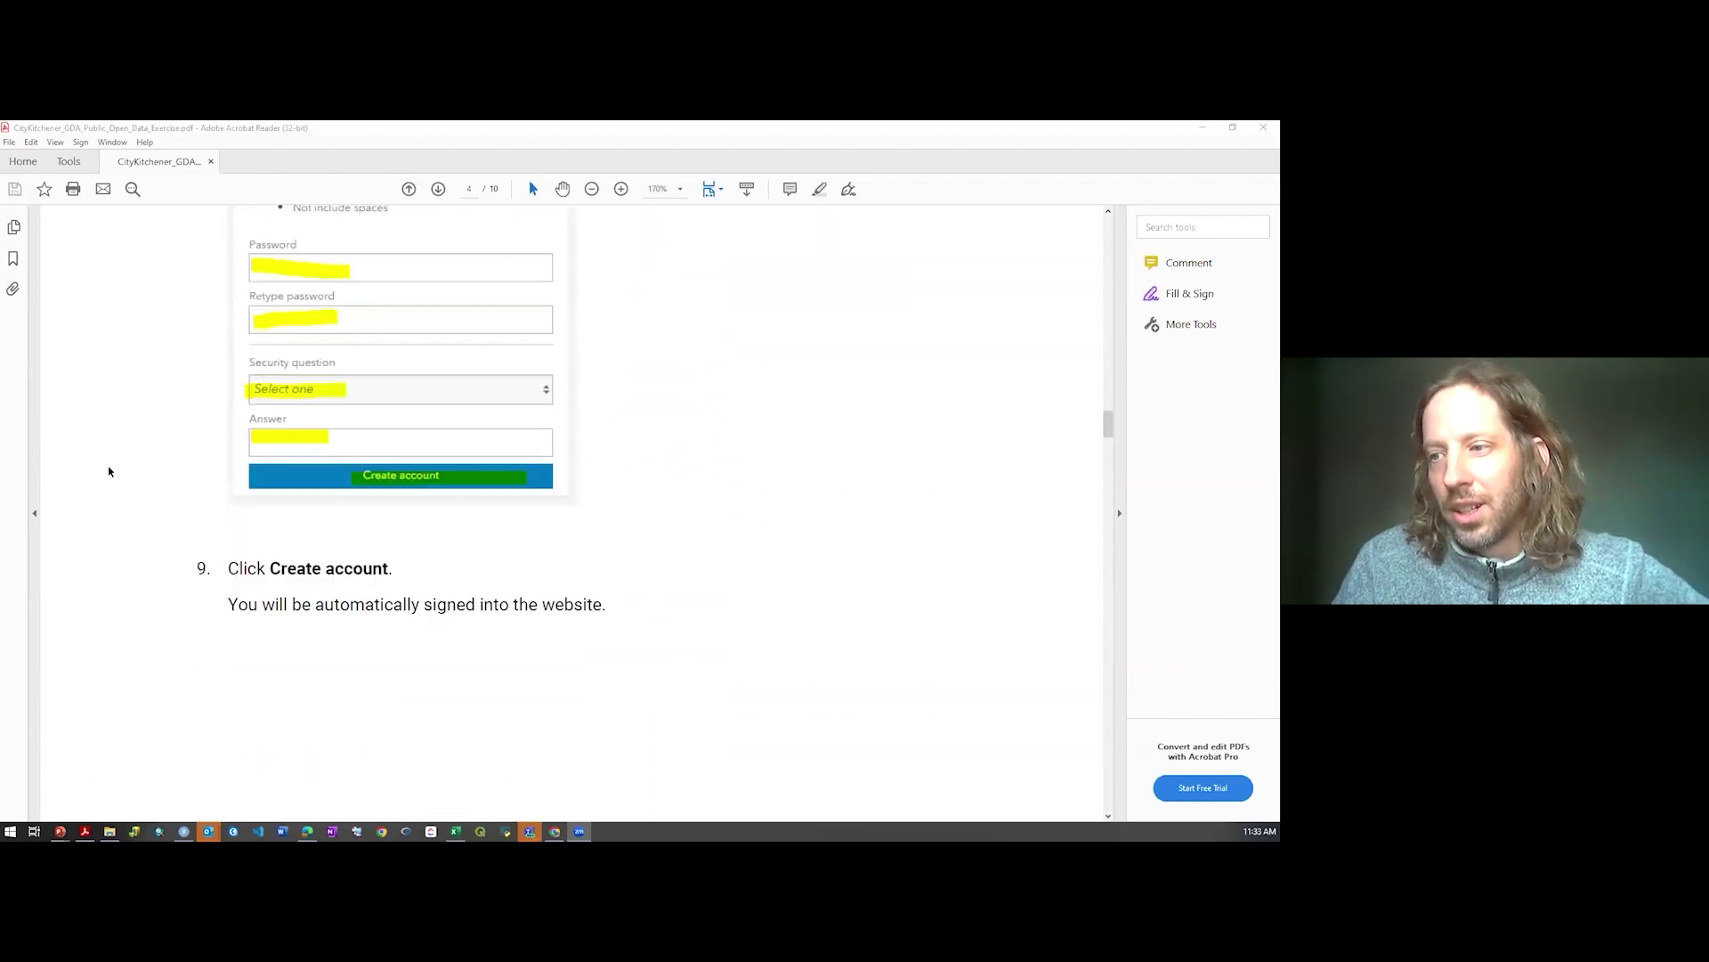
pyautogui.scroll(-4, 109, 472)
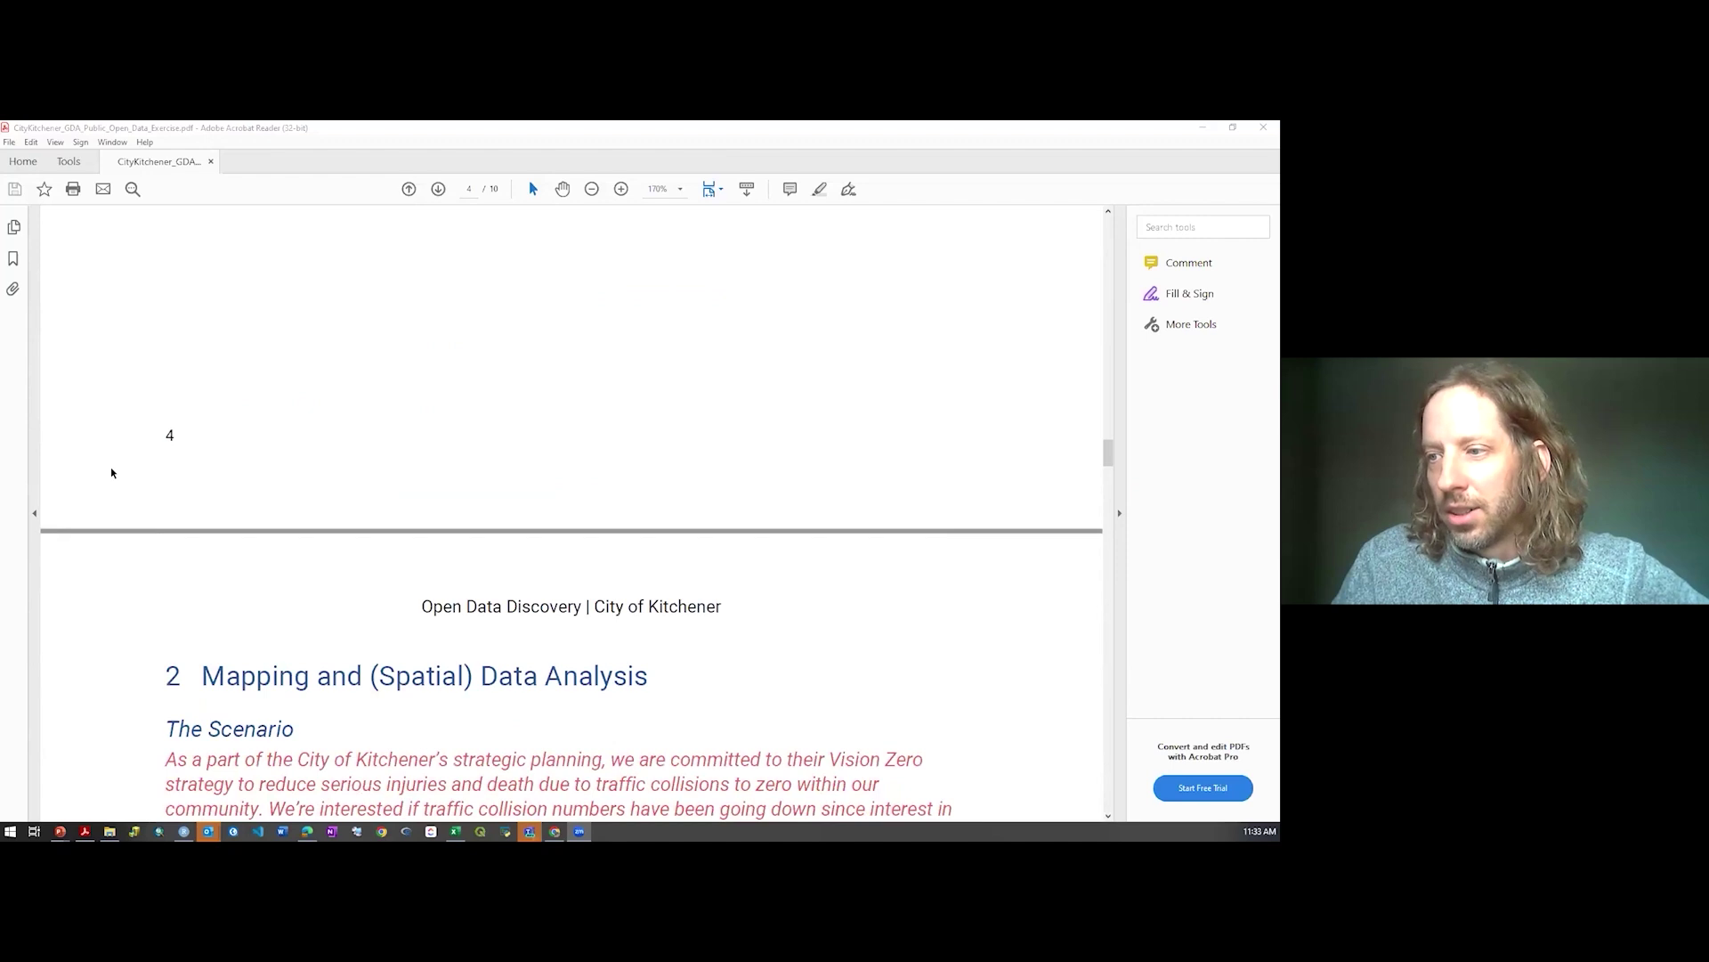
pyautogui.scroll(14, 164, 470)
pyautogui.scroll(3, 168, 479)
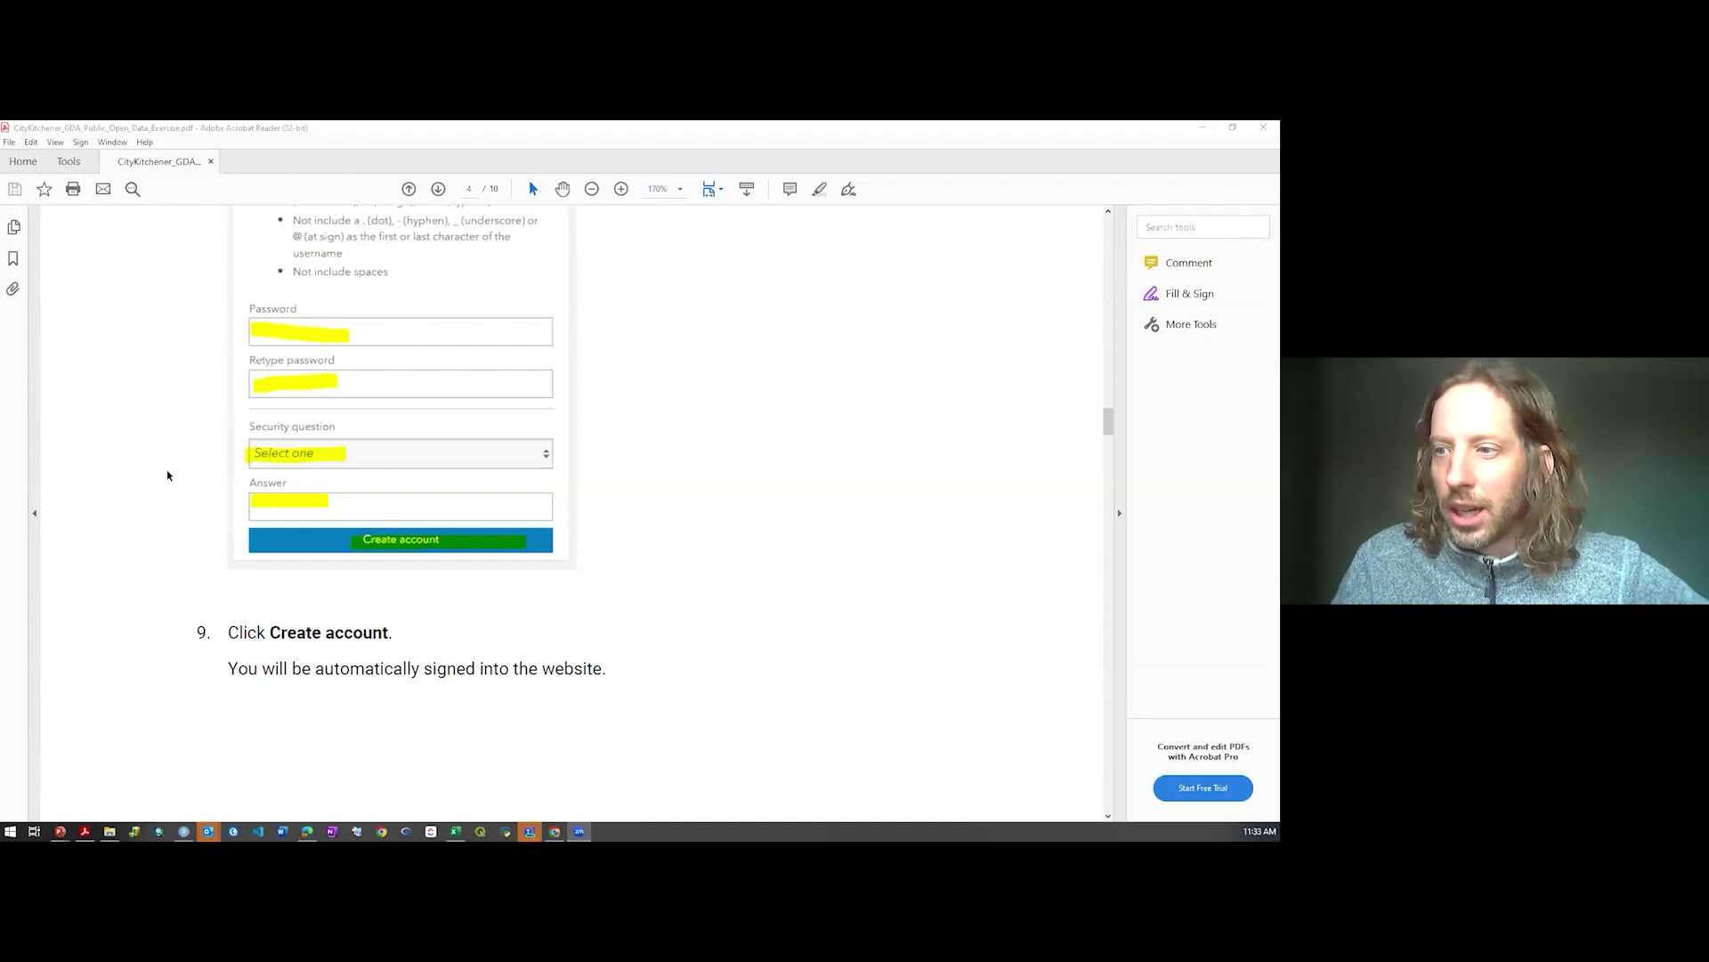
# Read the scenario in the exercise's Mapping and (Spatial) Data Analysis section
pyautogui.scroll(-10, 167, 475)
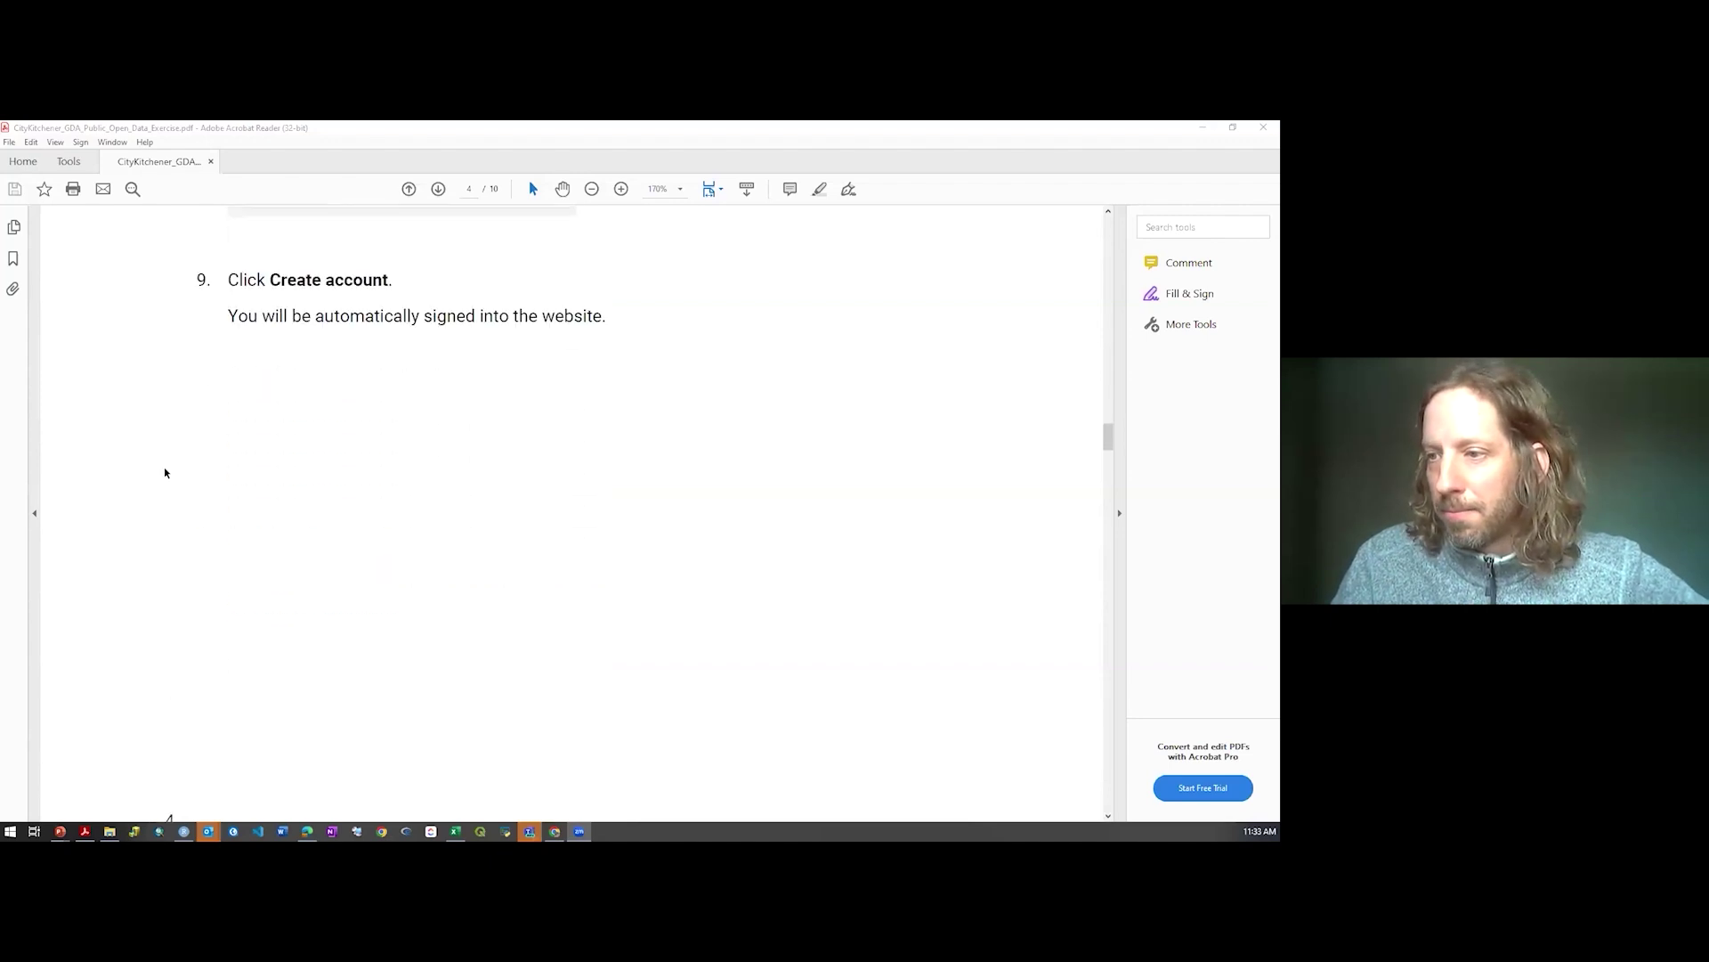
pyautogui.scroll(-4, 164, 473)
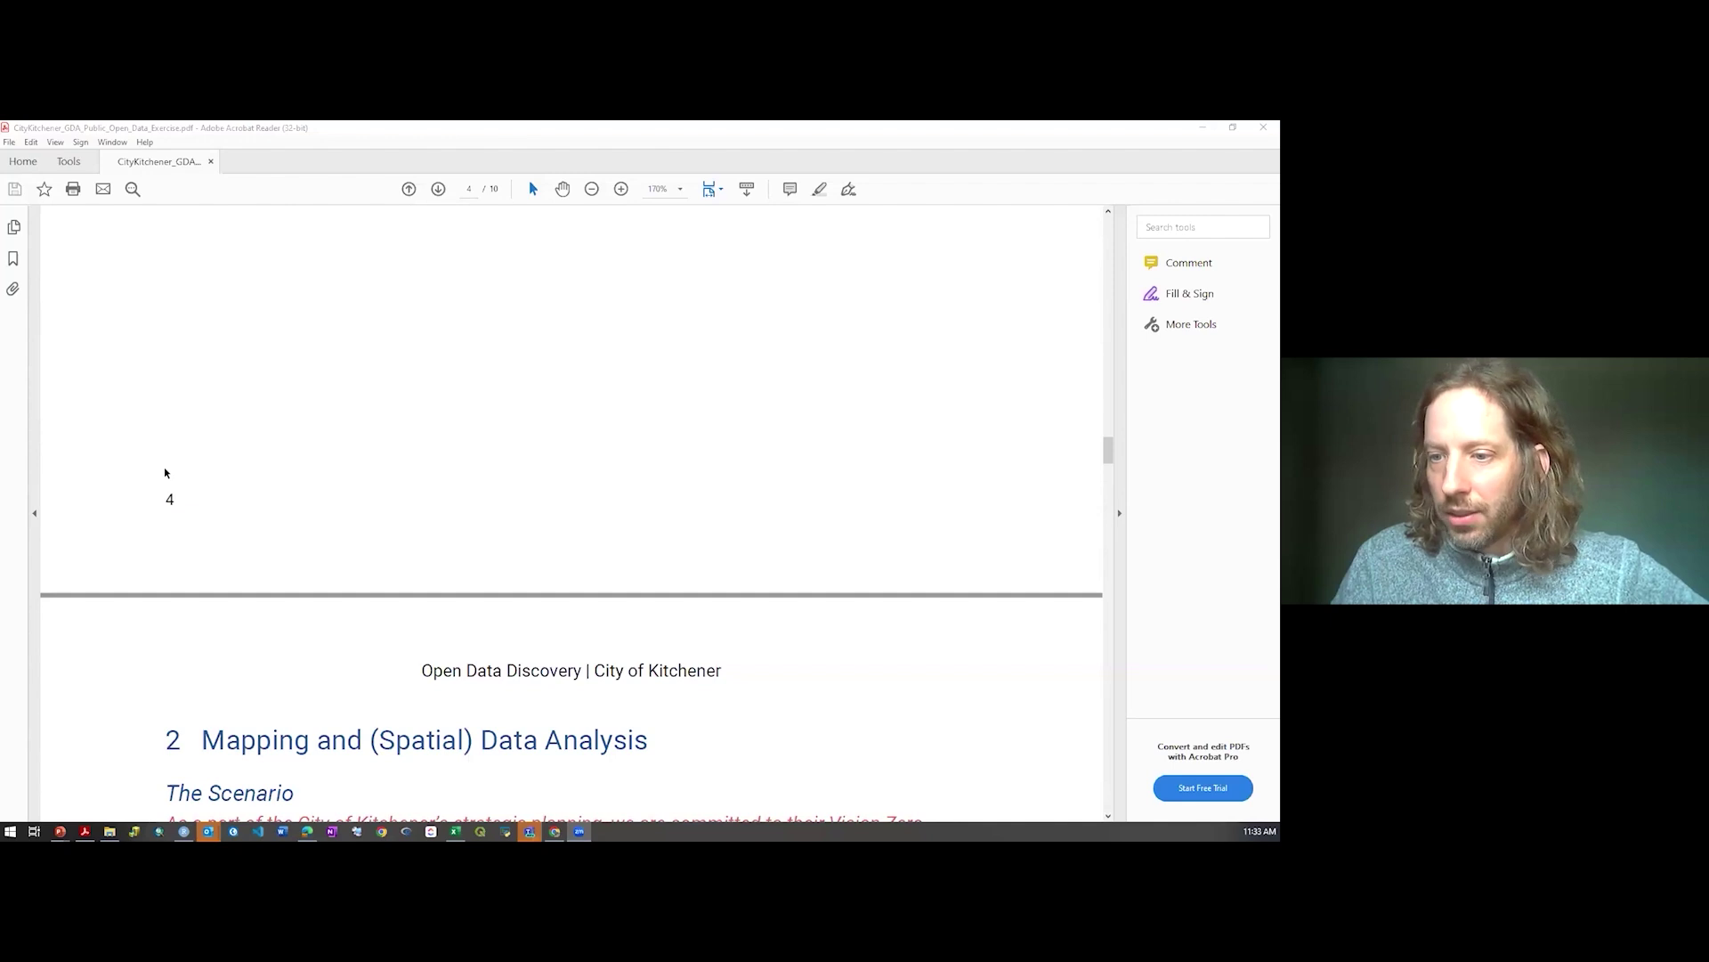
pyautogui.scroll(-5, 259, 470)
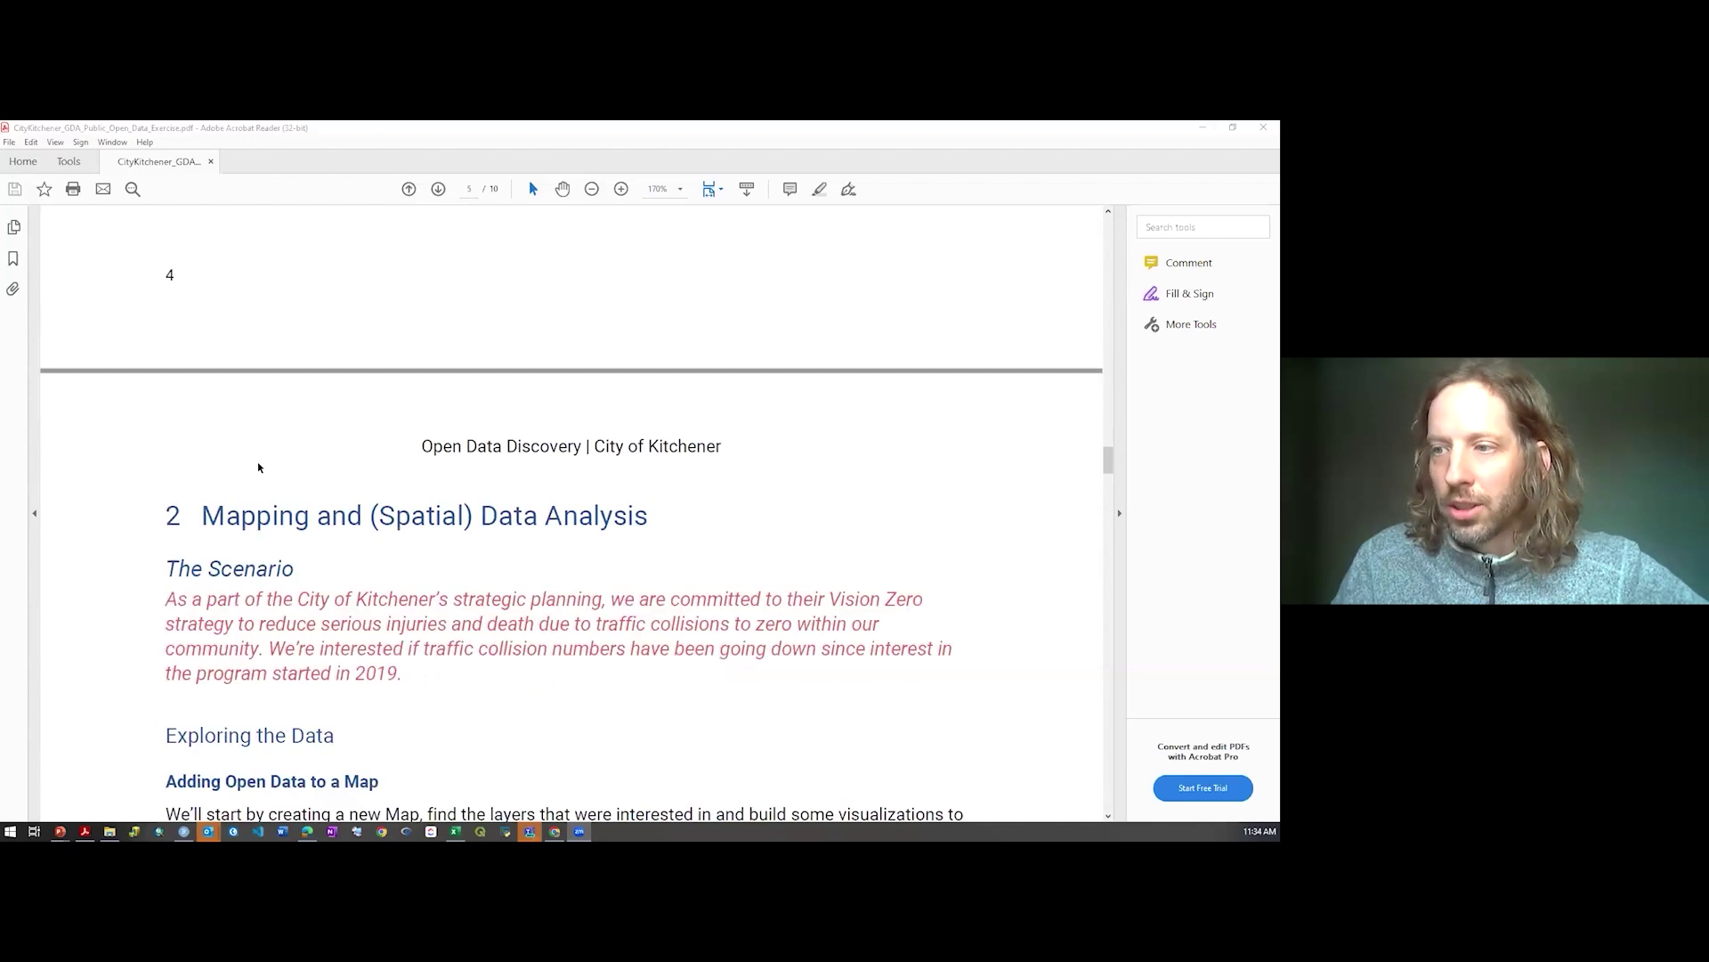
pyautogui.scroll(-6, 258, 467)
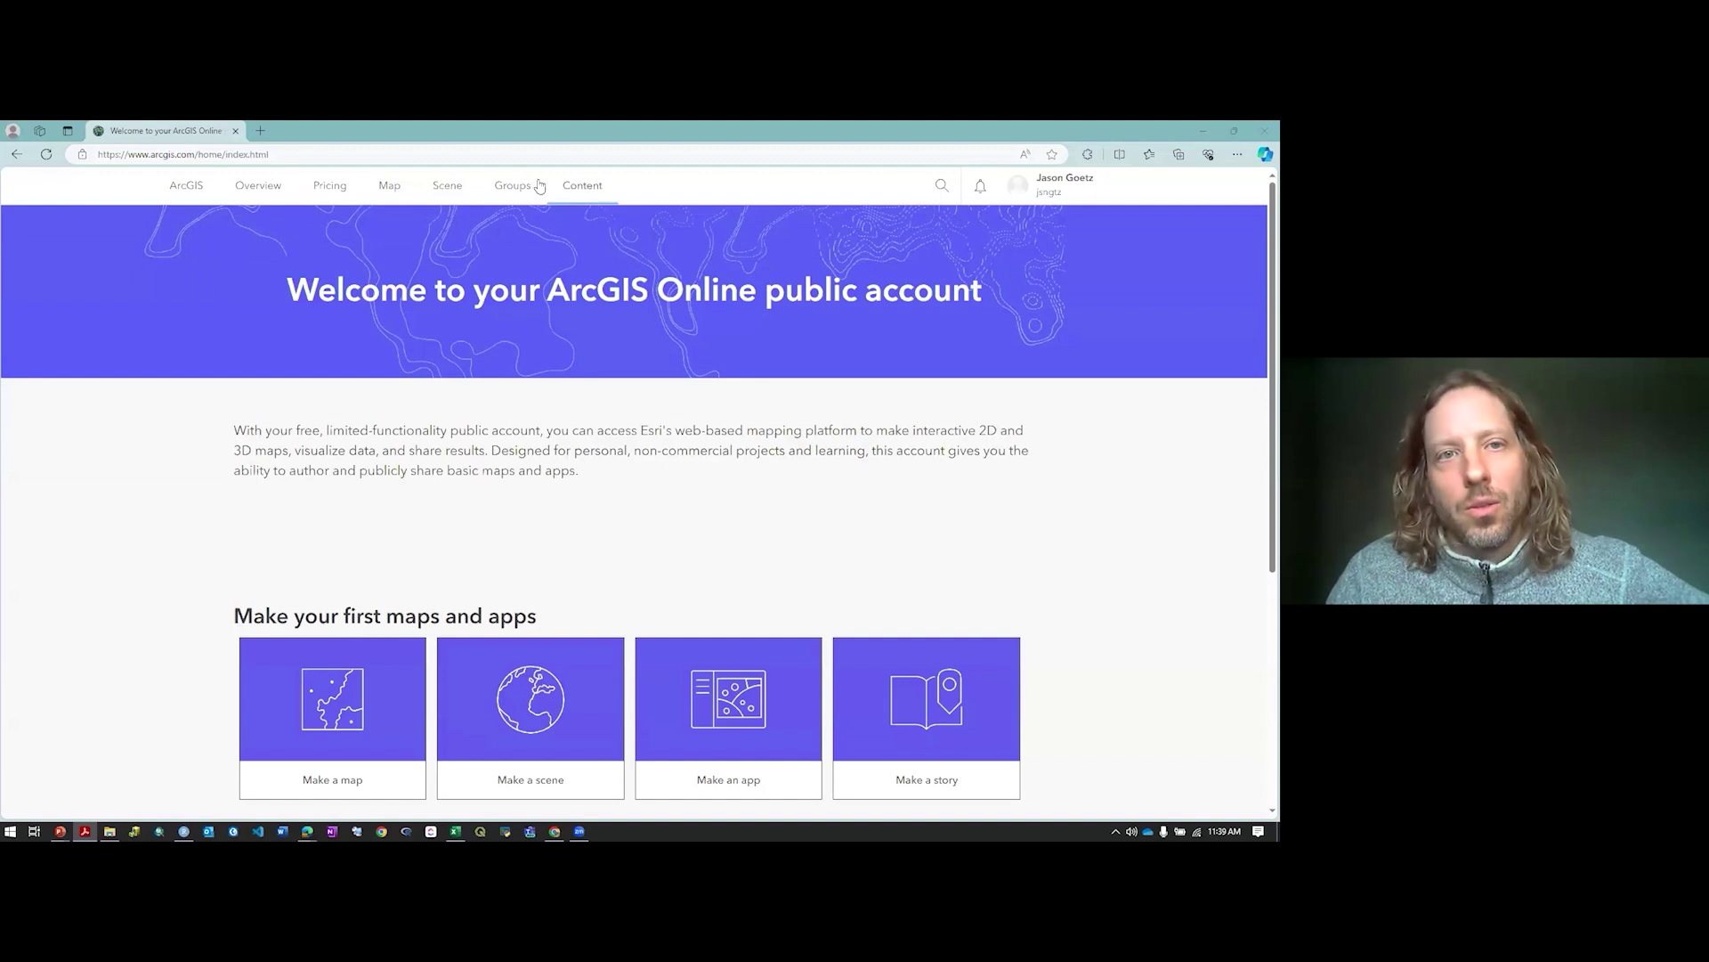
# In ArcGIS Online, preview the Scene Viewer and the app creation options for your own content
pyautogui.click(453, 188)
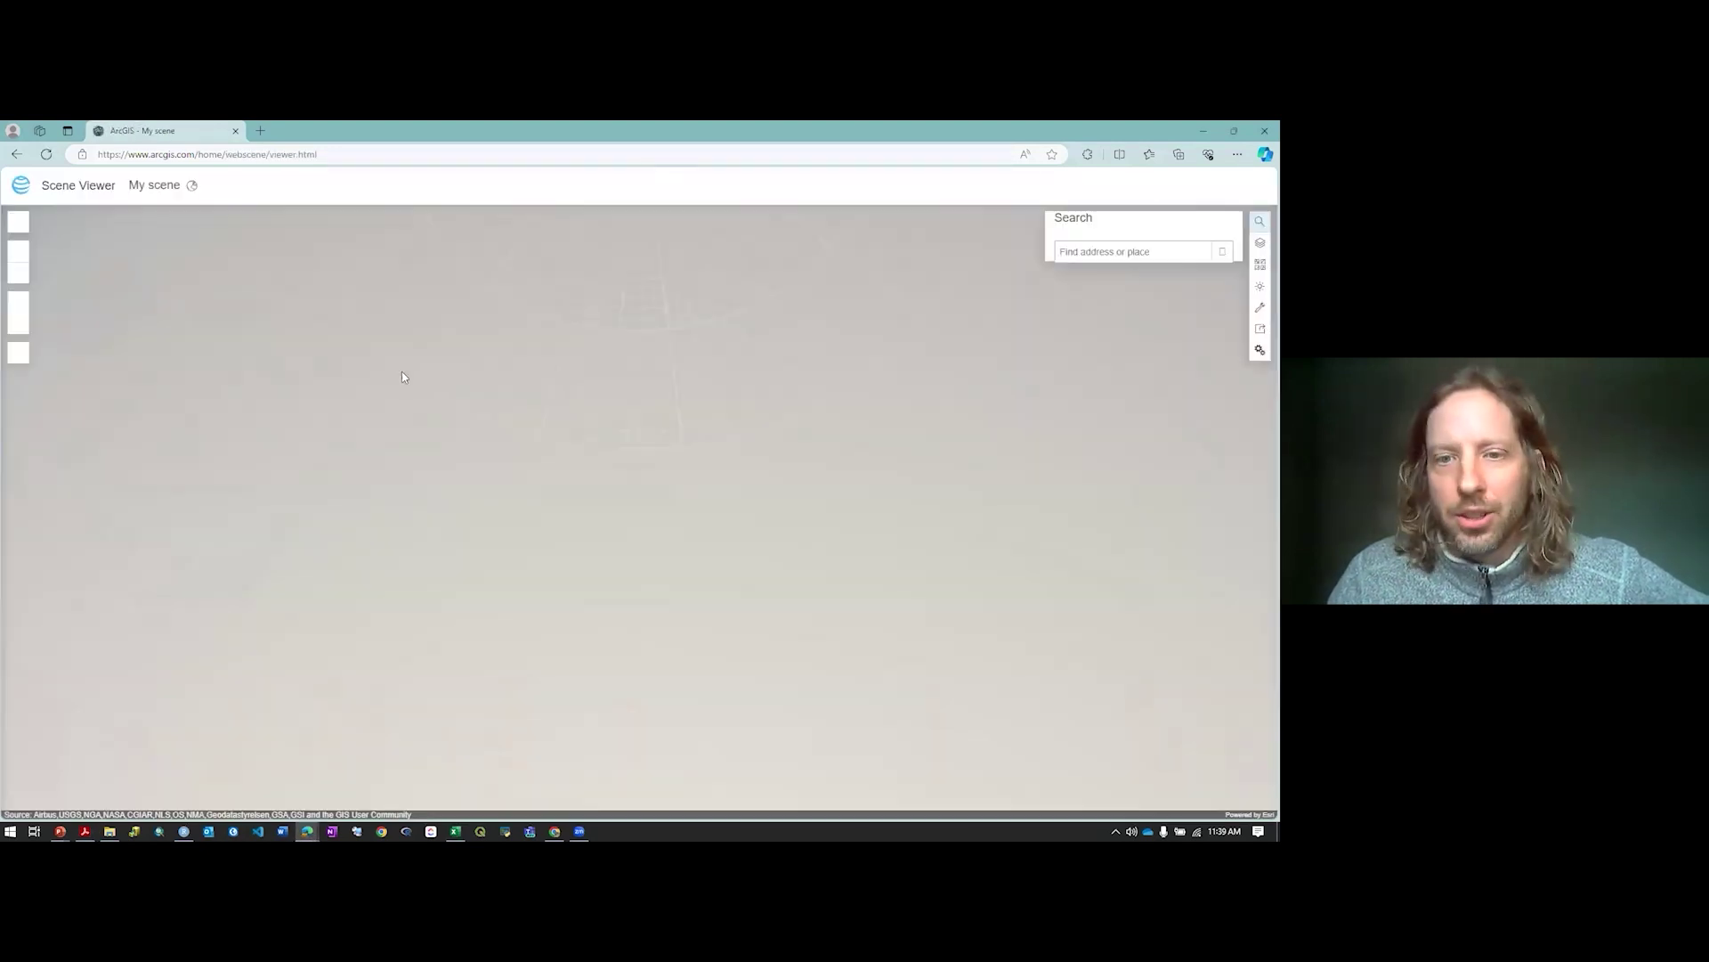
pyautogui.click(17, 154)
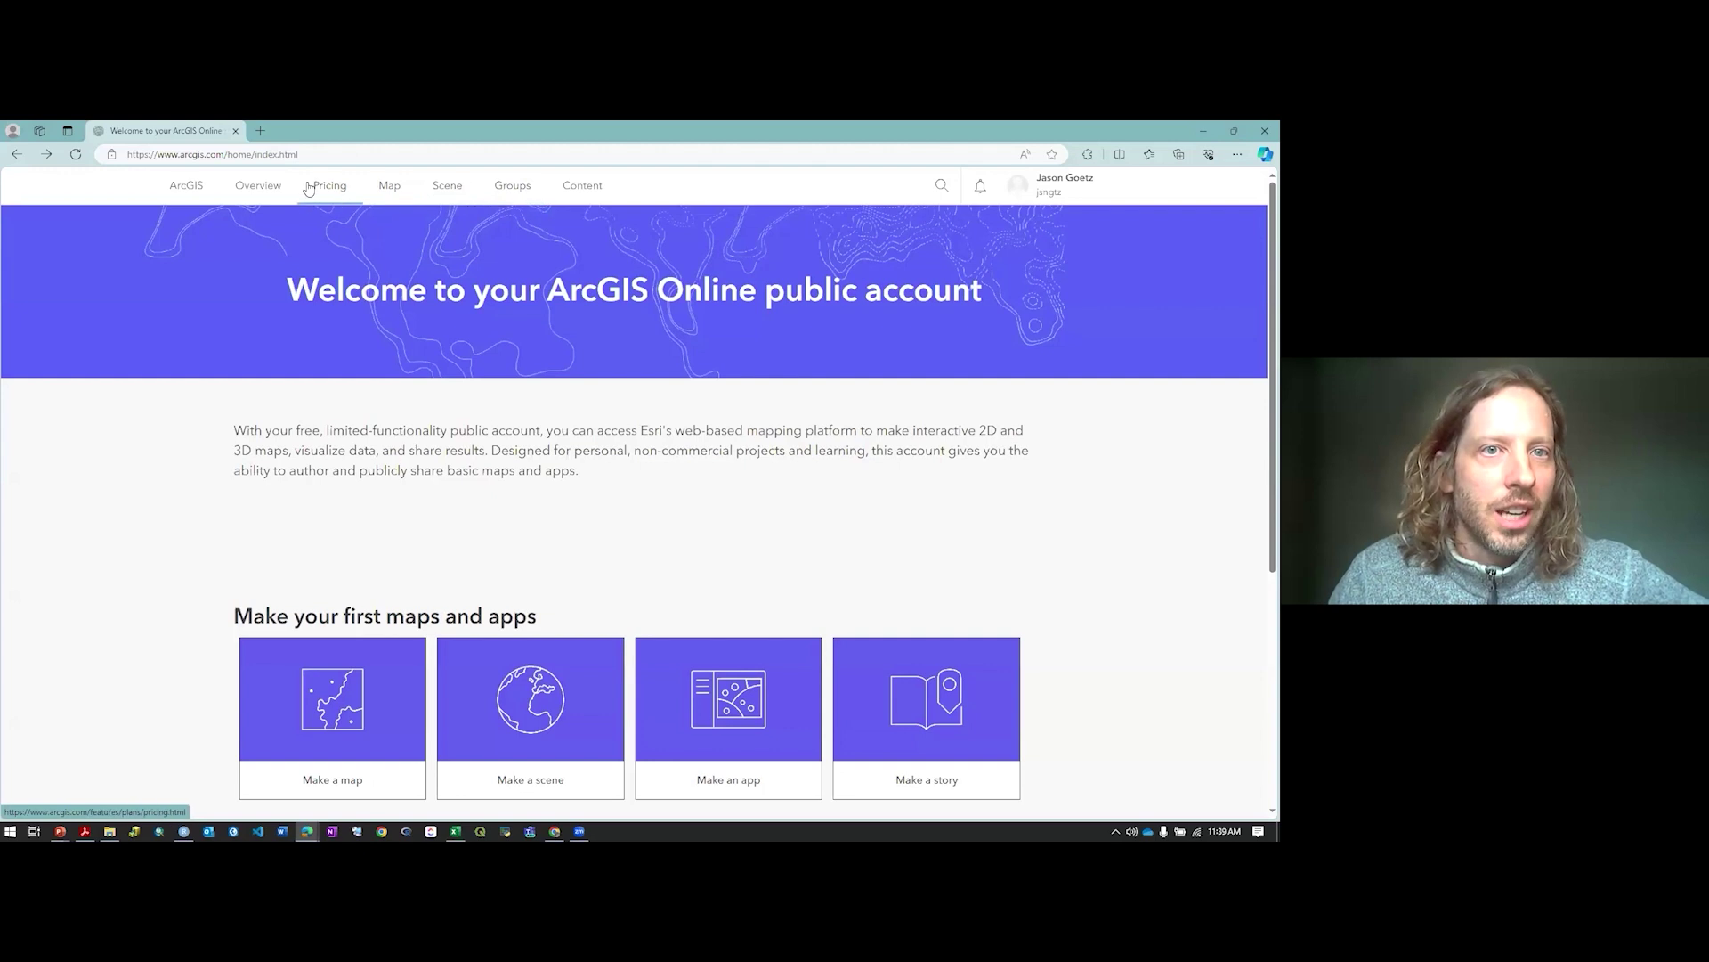
pyautogui.click(602, 197)
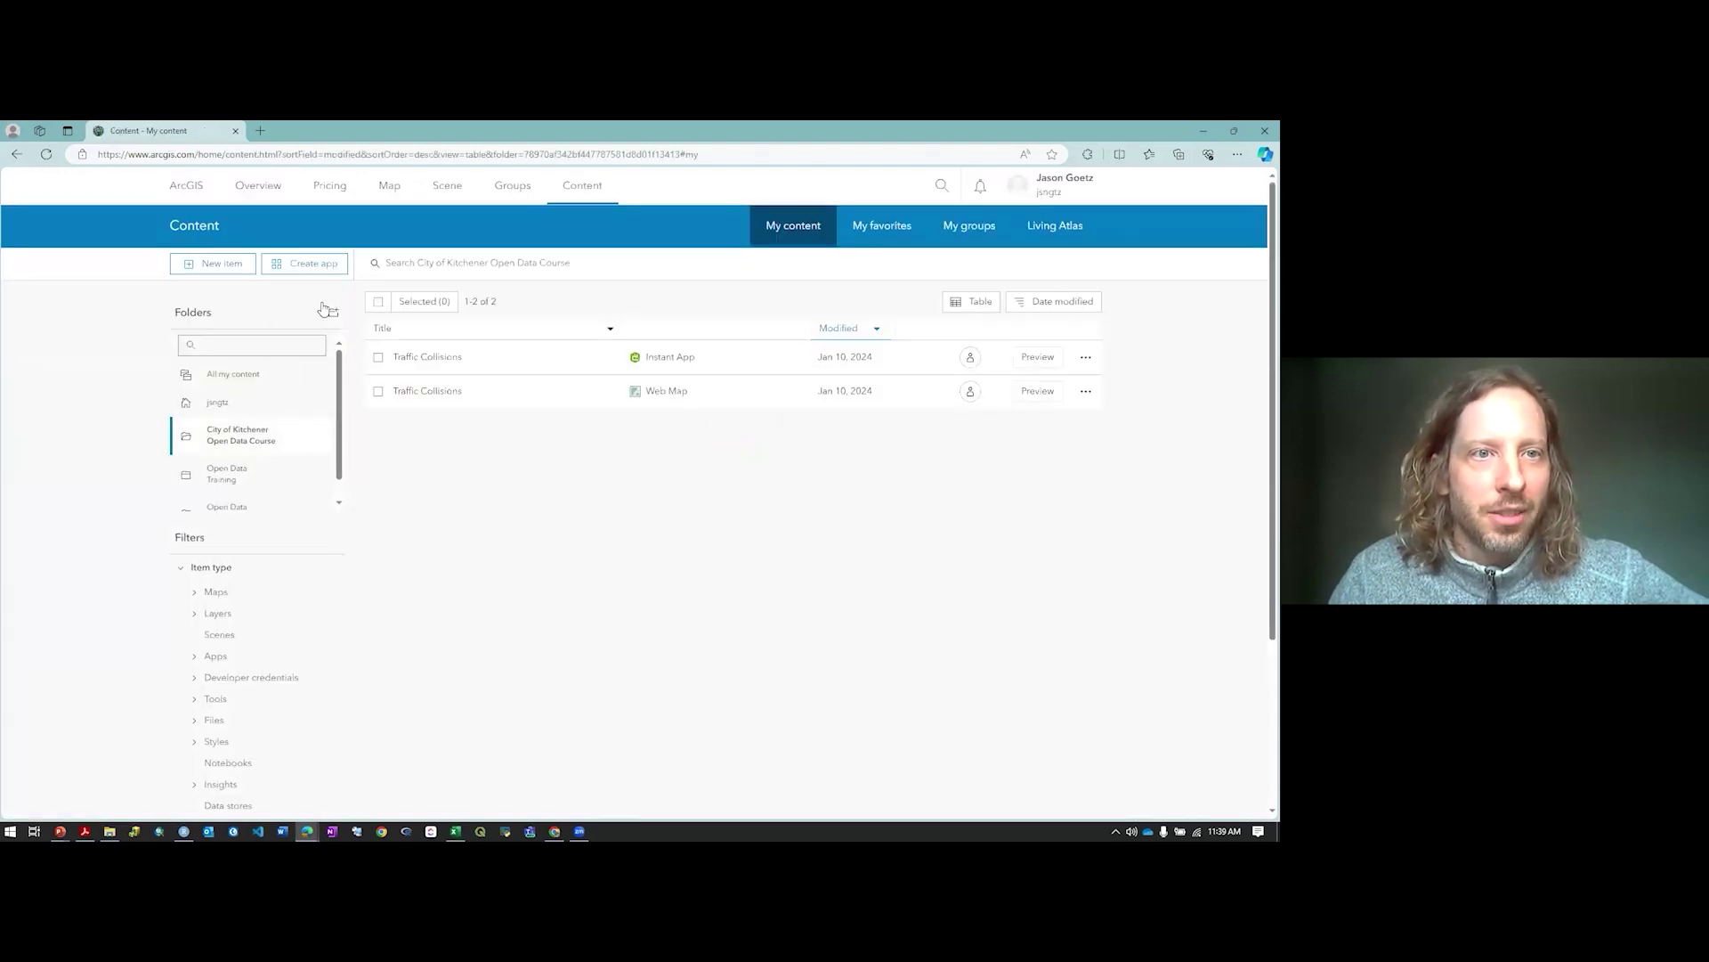
pyautogui.click(306, 266)
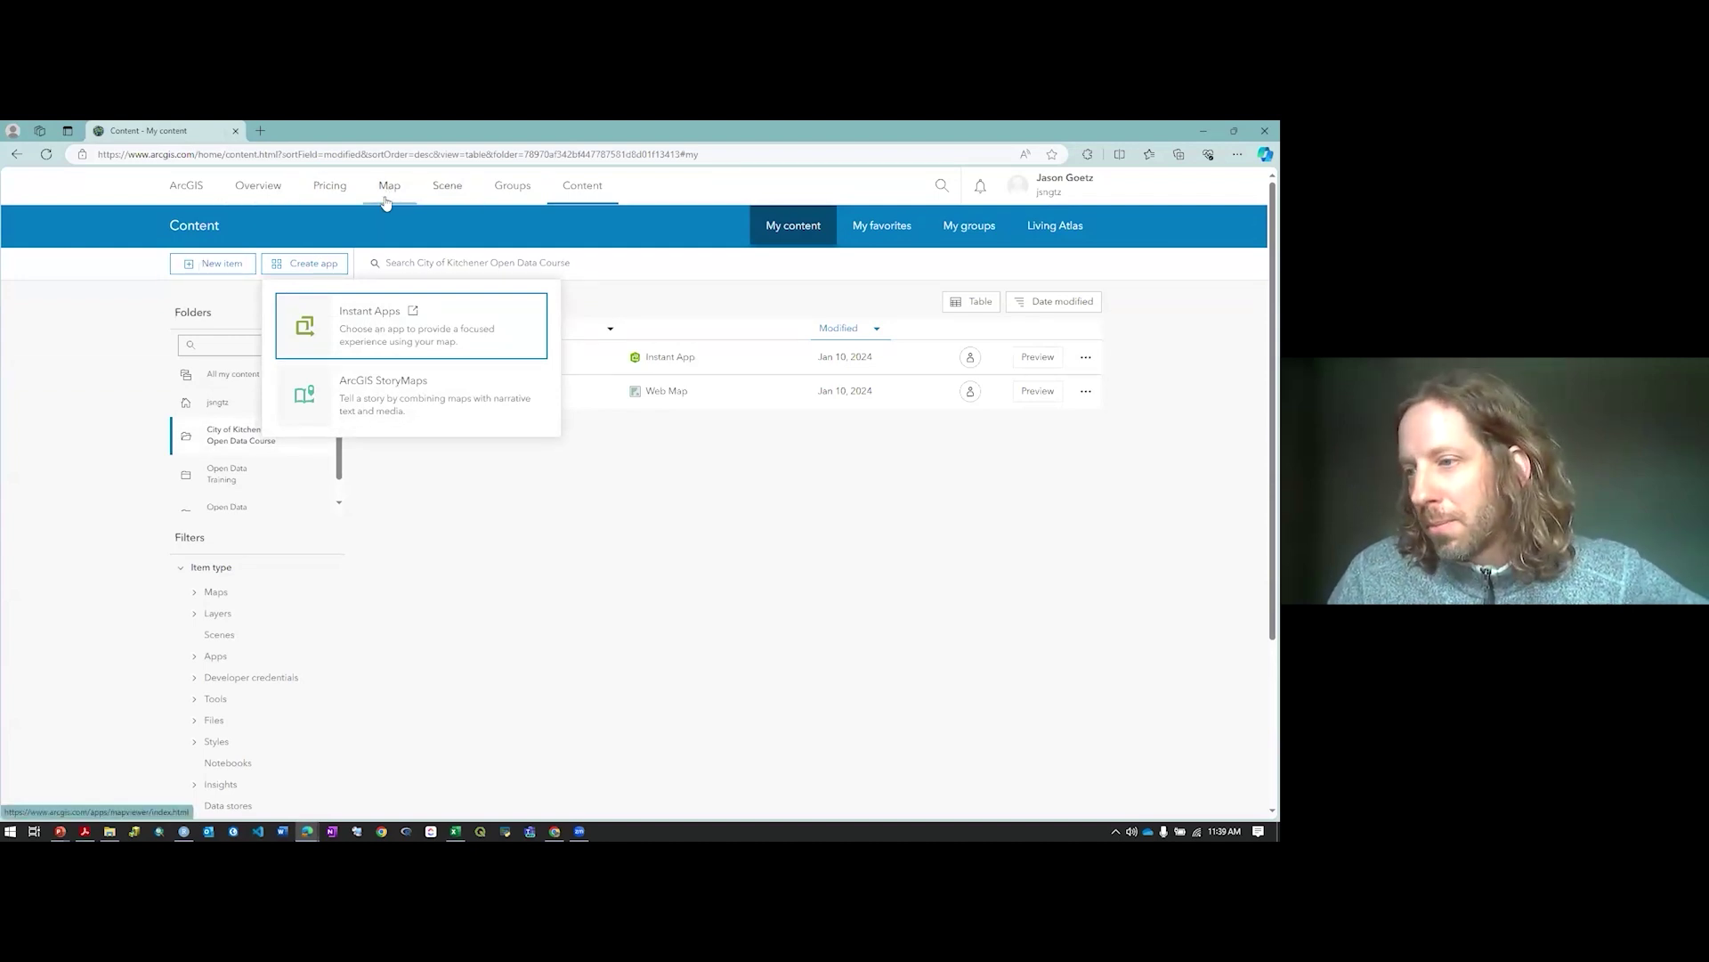
# View the Groups and Pricing pages and return to the public account's welcome page
pyautogui.click(499, 189)
pyautogui.click(457, 194)
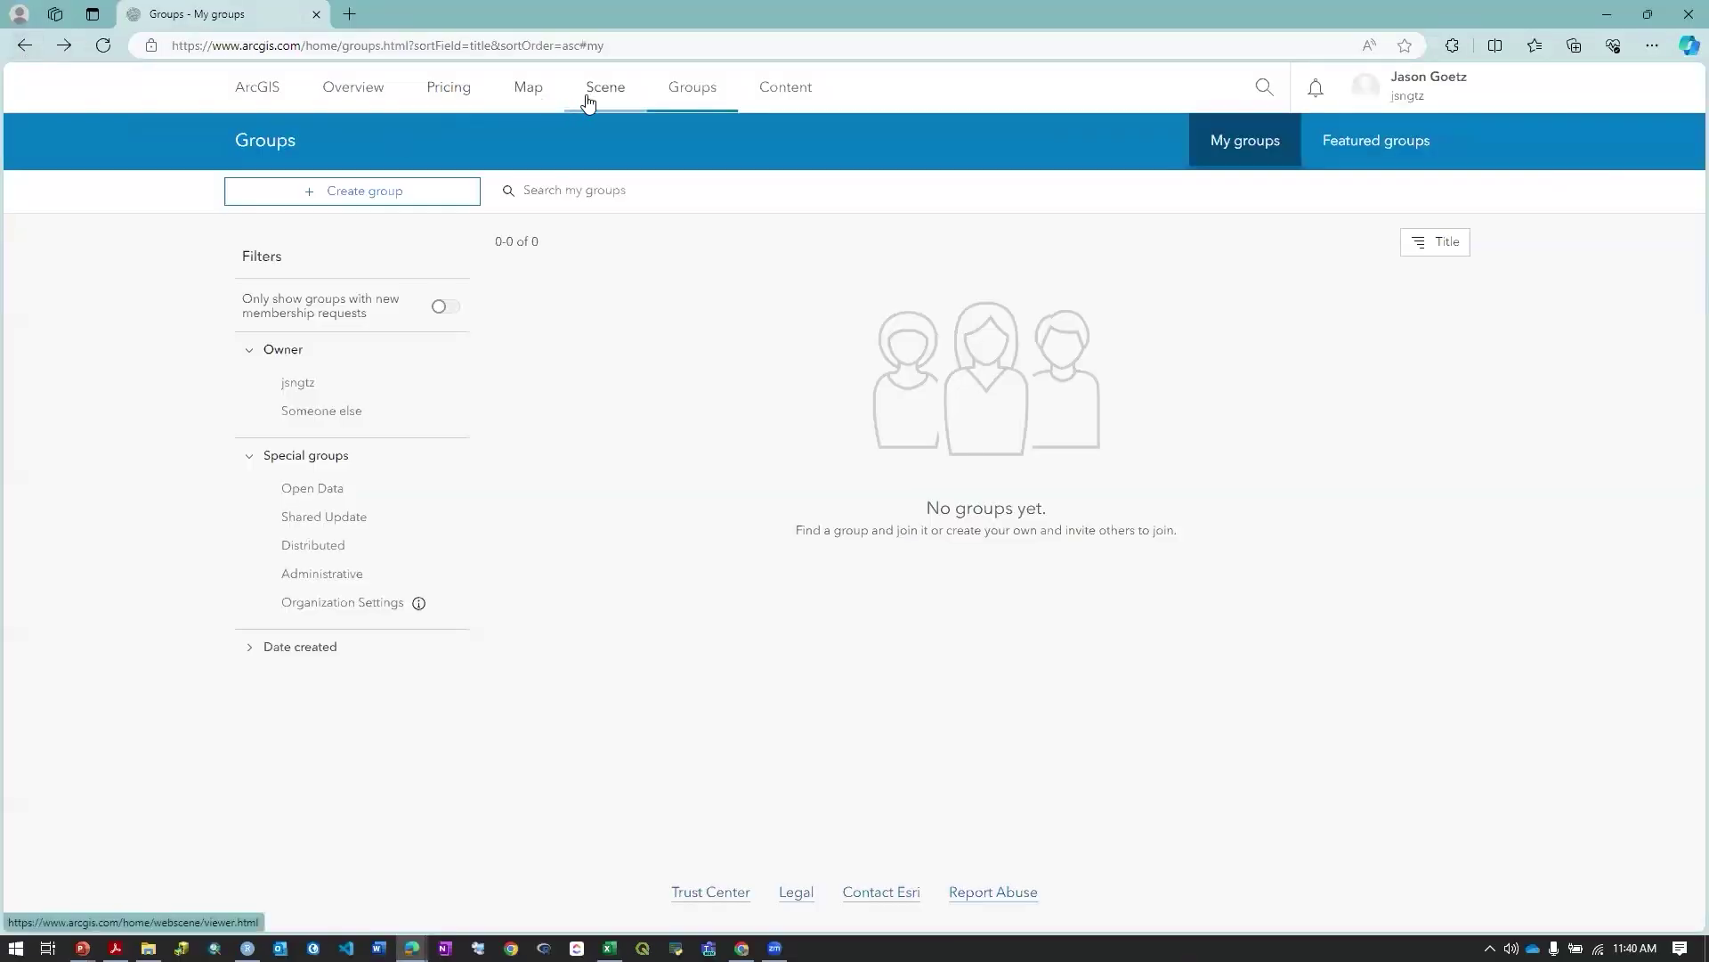
pyautogui.click(556, 100)
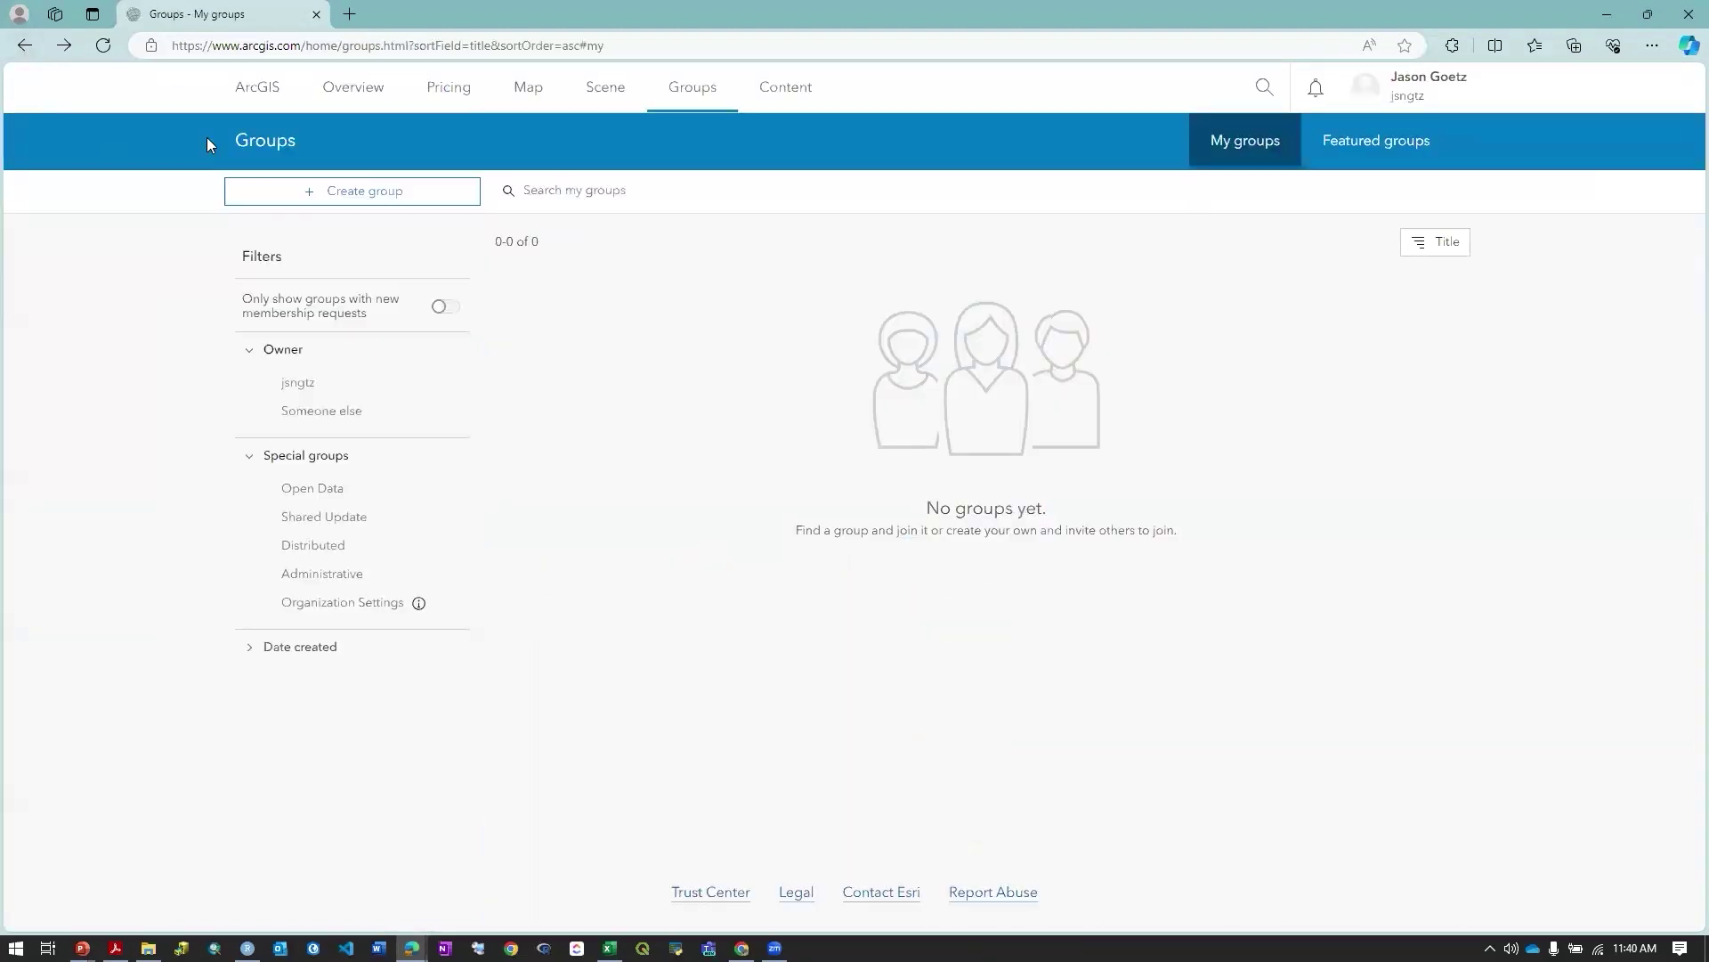
pyautogui.click(434, 97)
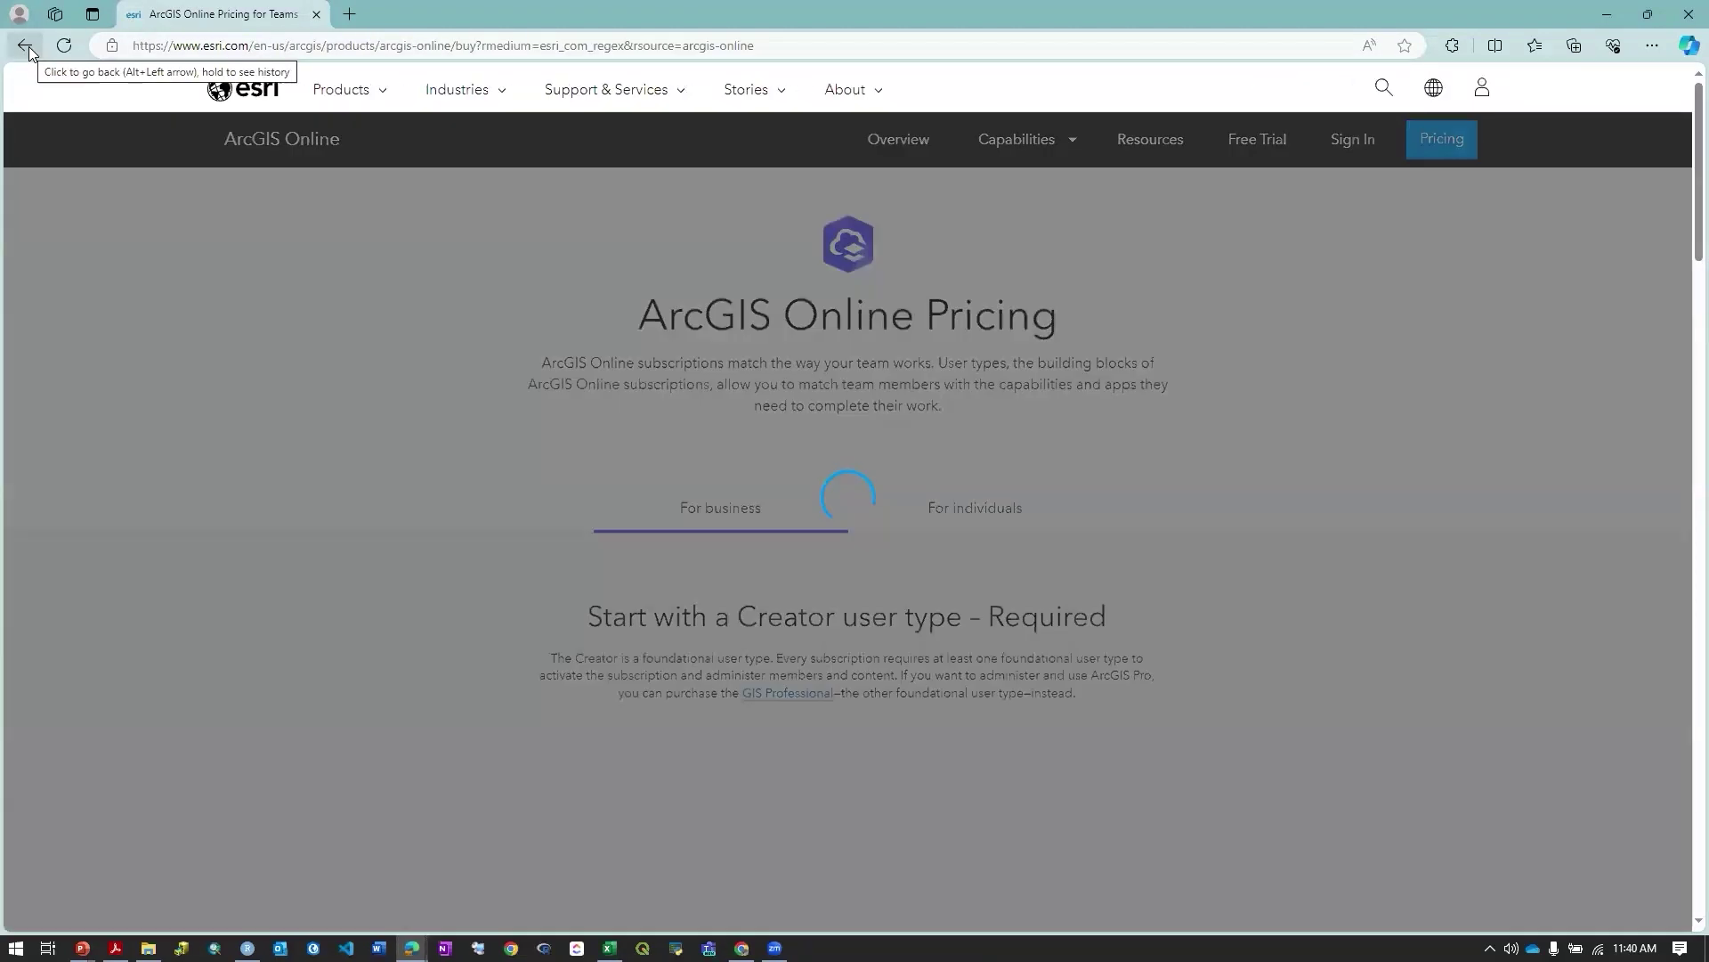
pyautogui.click(28, 46)
pyautogui.click(340, 89)
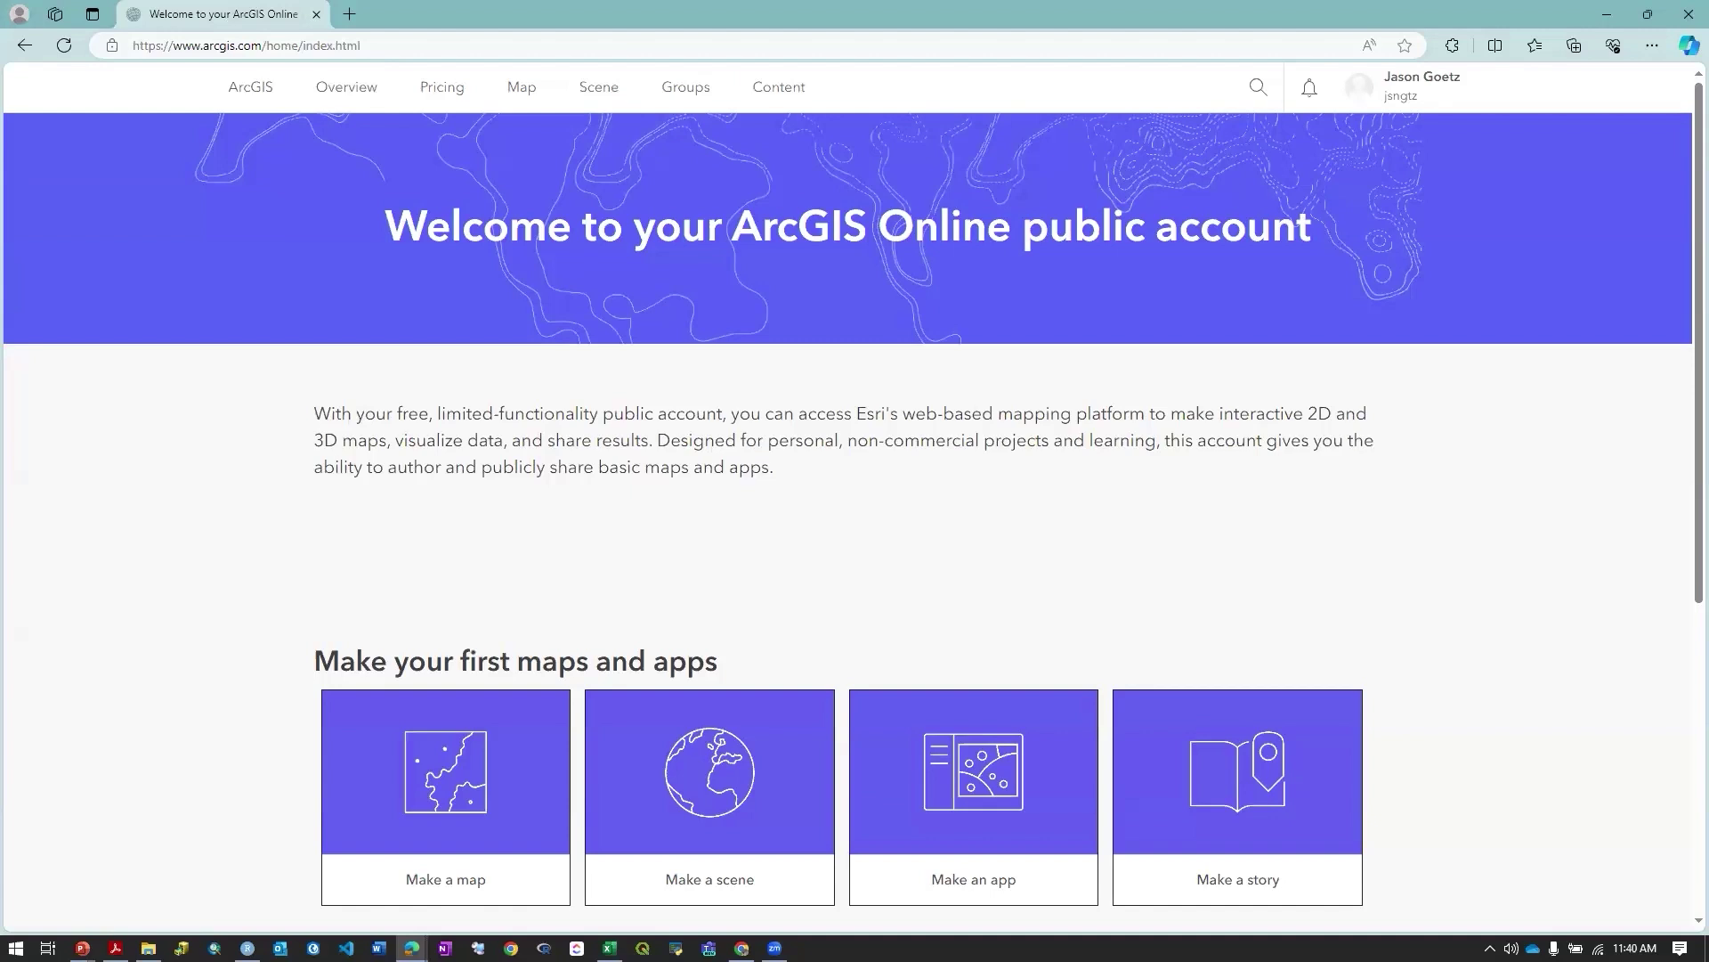
# Open the public account tutorials from the welcome page and look through the listed map, scene, app and story lessons
pyautogui.scroll(-5, 390, 629)
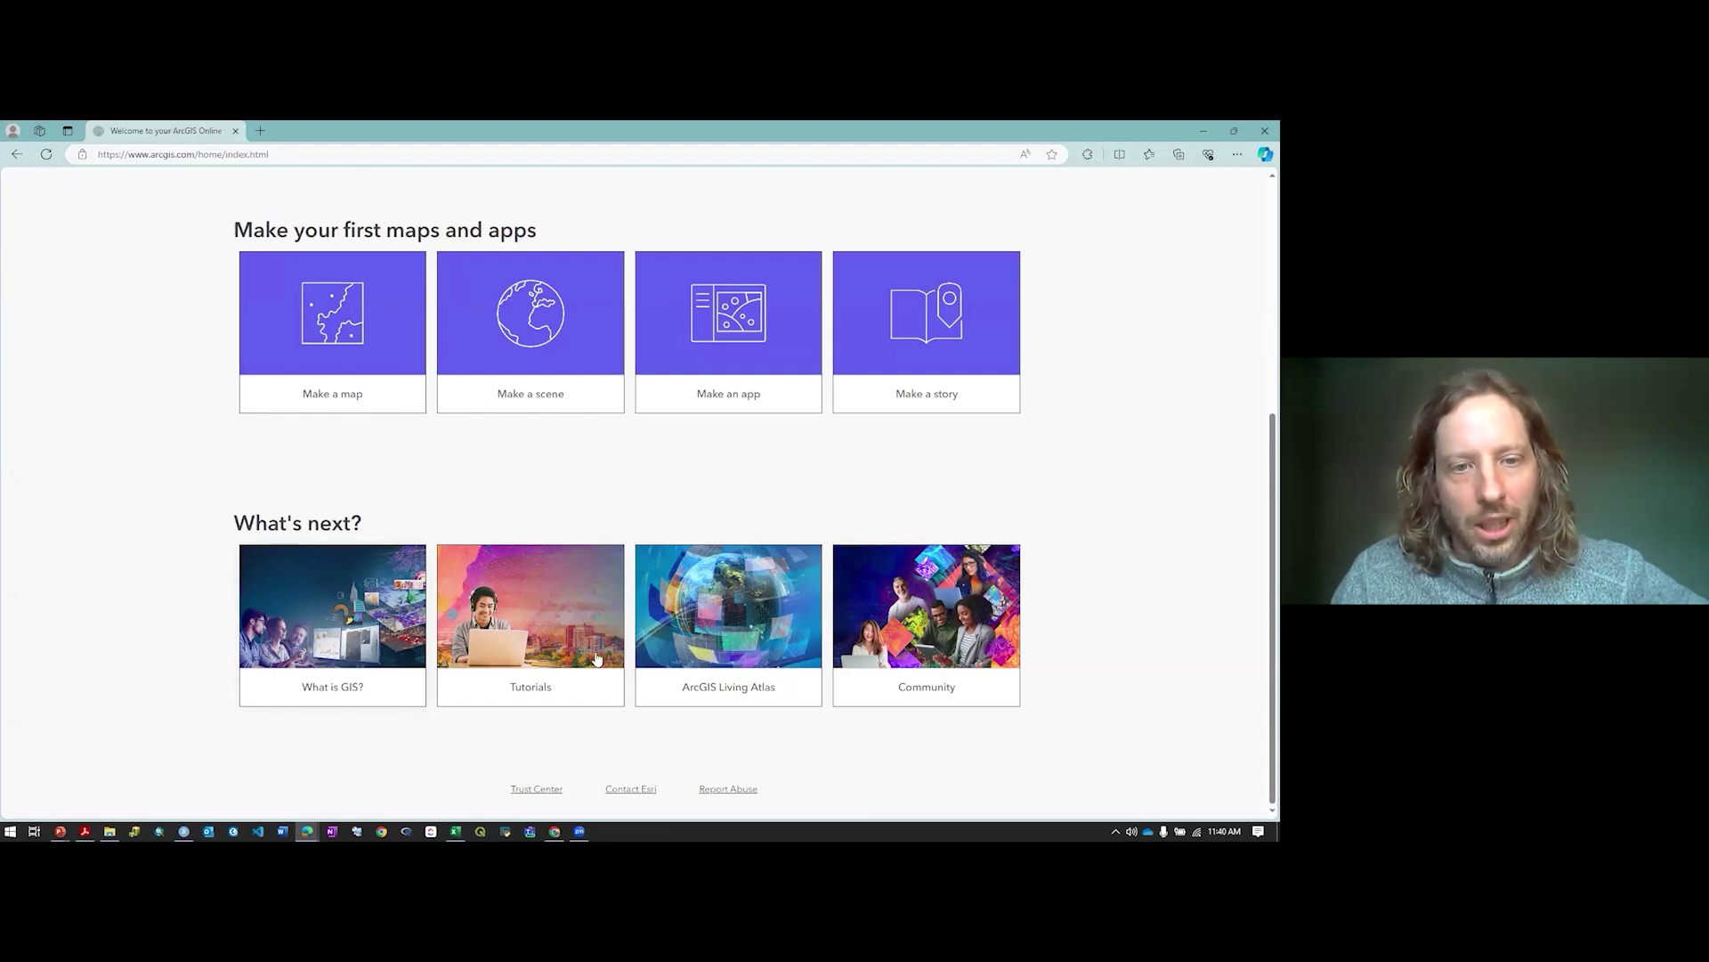
pyautogui.click(541, 640)
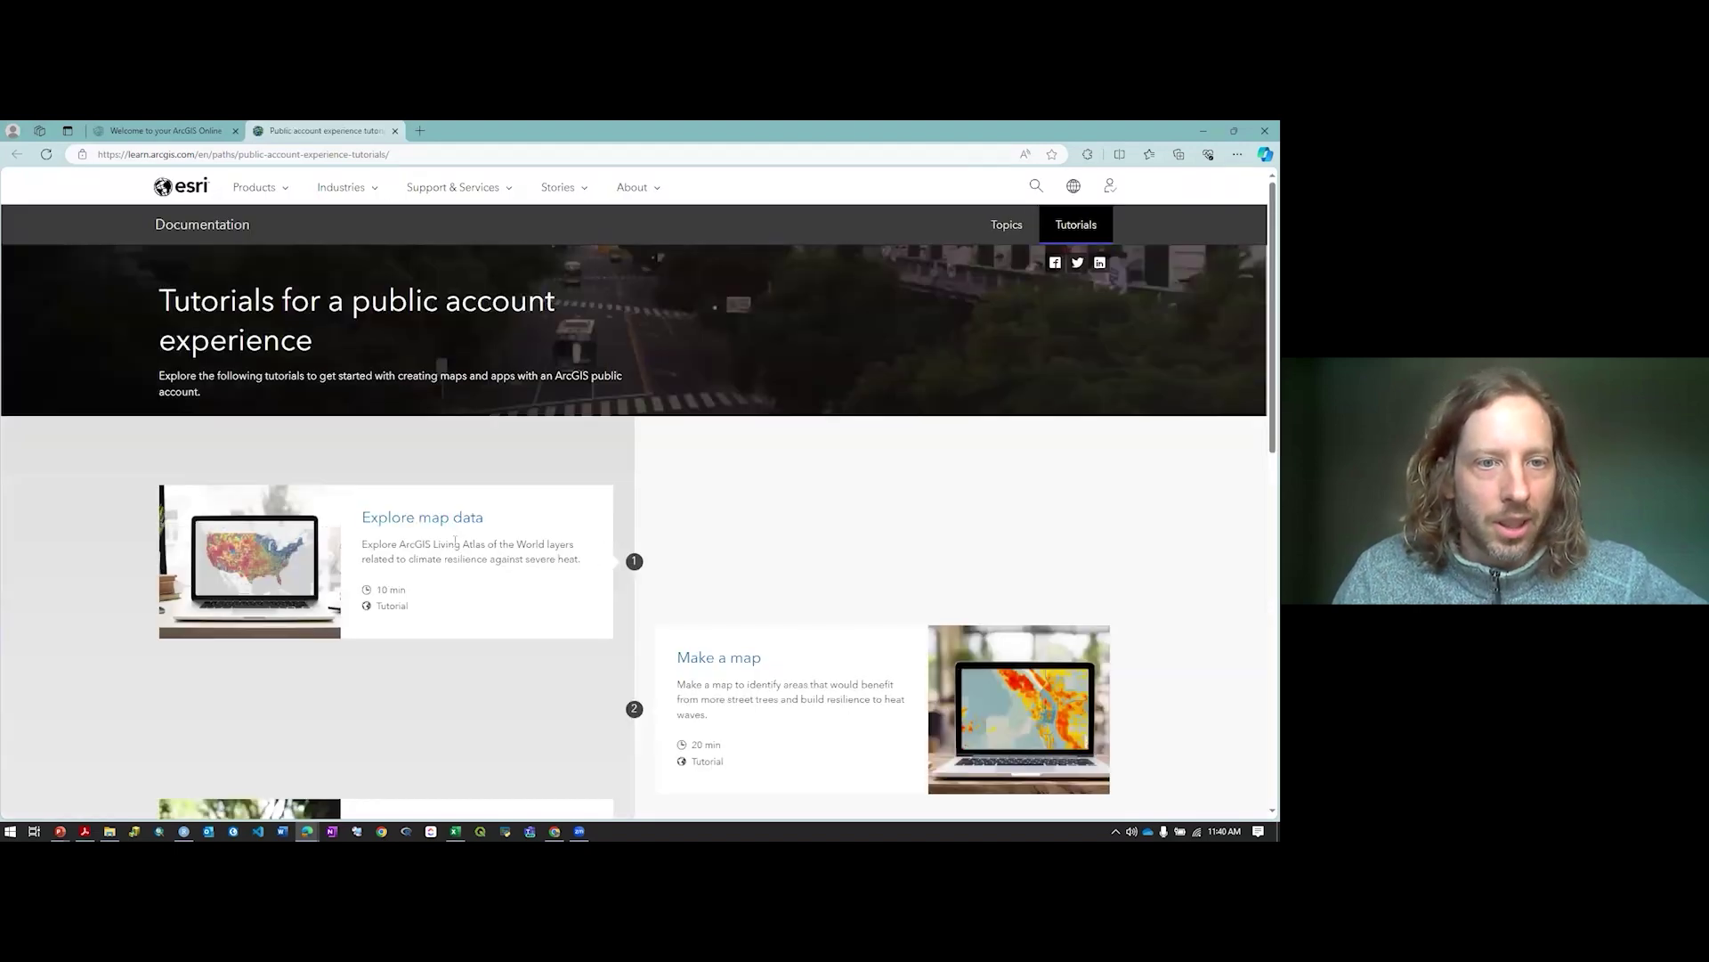
pyautogui.scroll(-3, 454, 545)
pyautogui.scroll(-4, 454, 545)
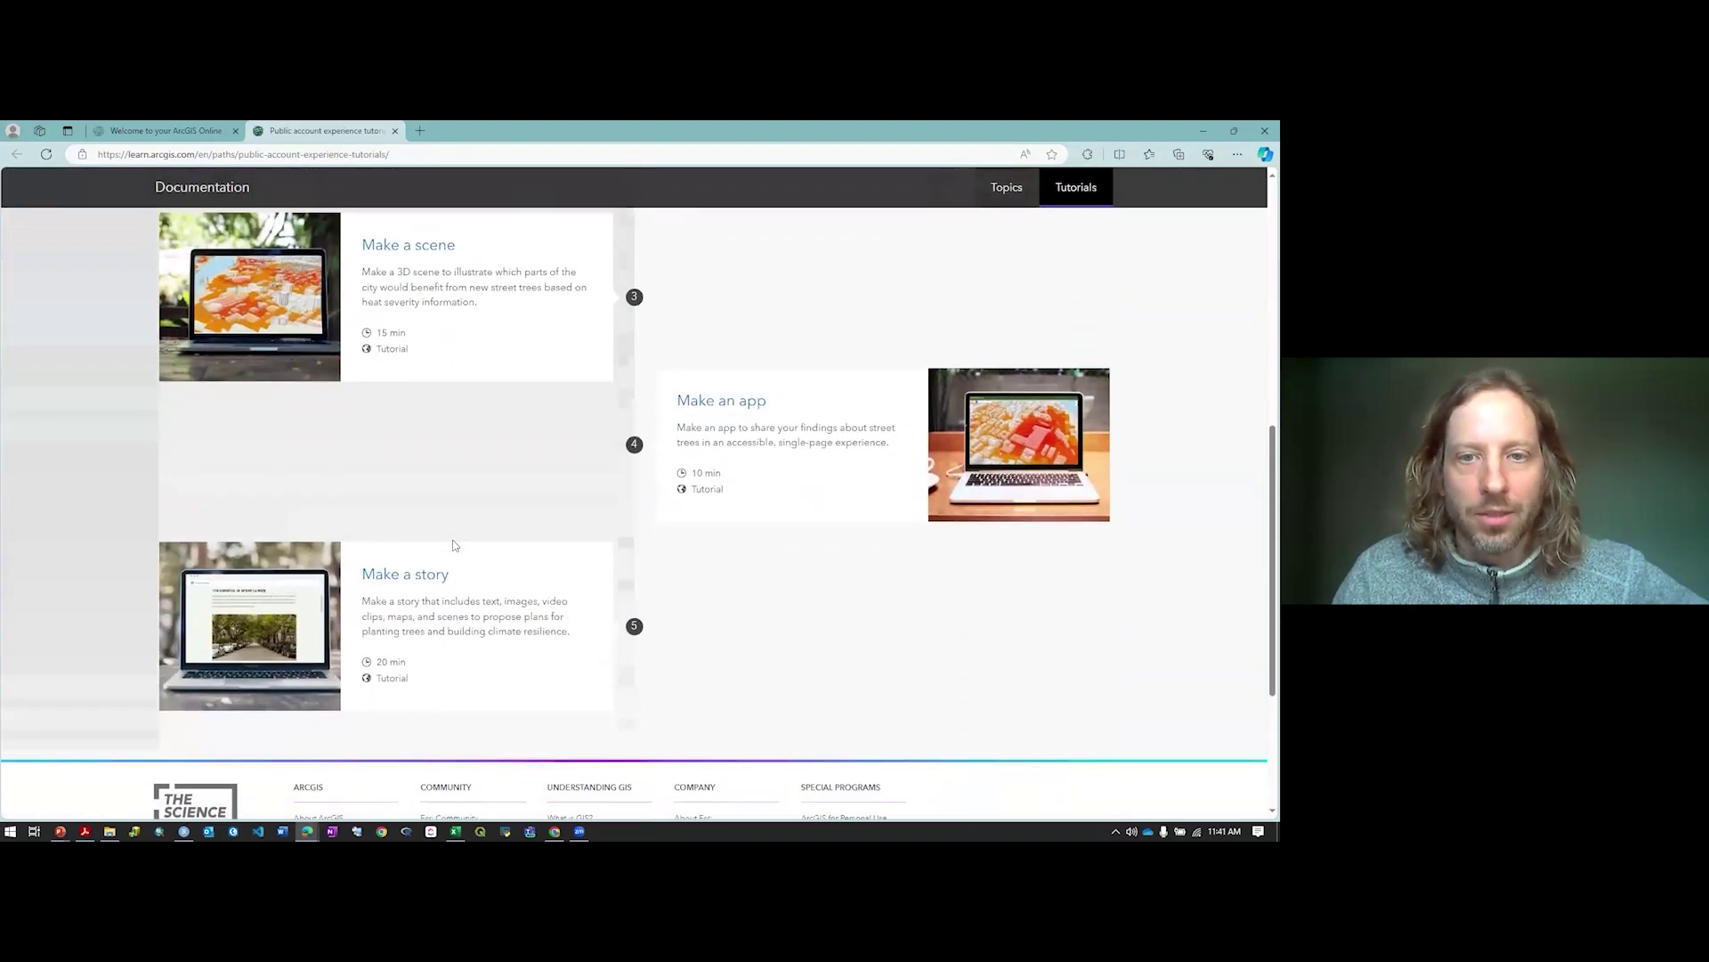
pyautogui.scroll(10, 823, 556)
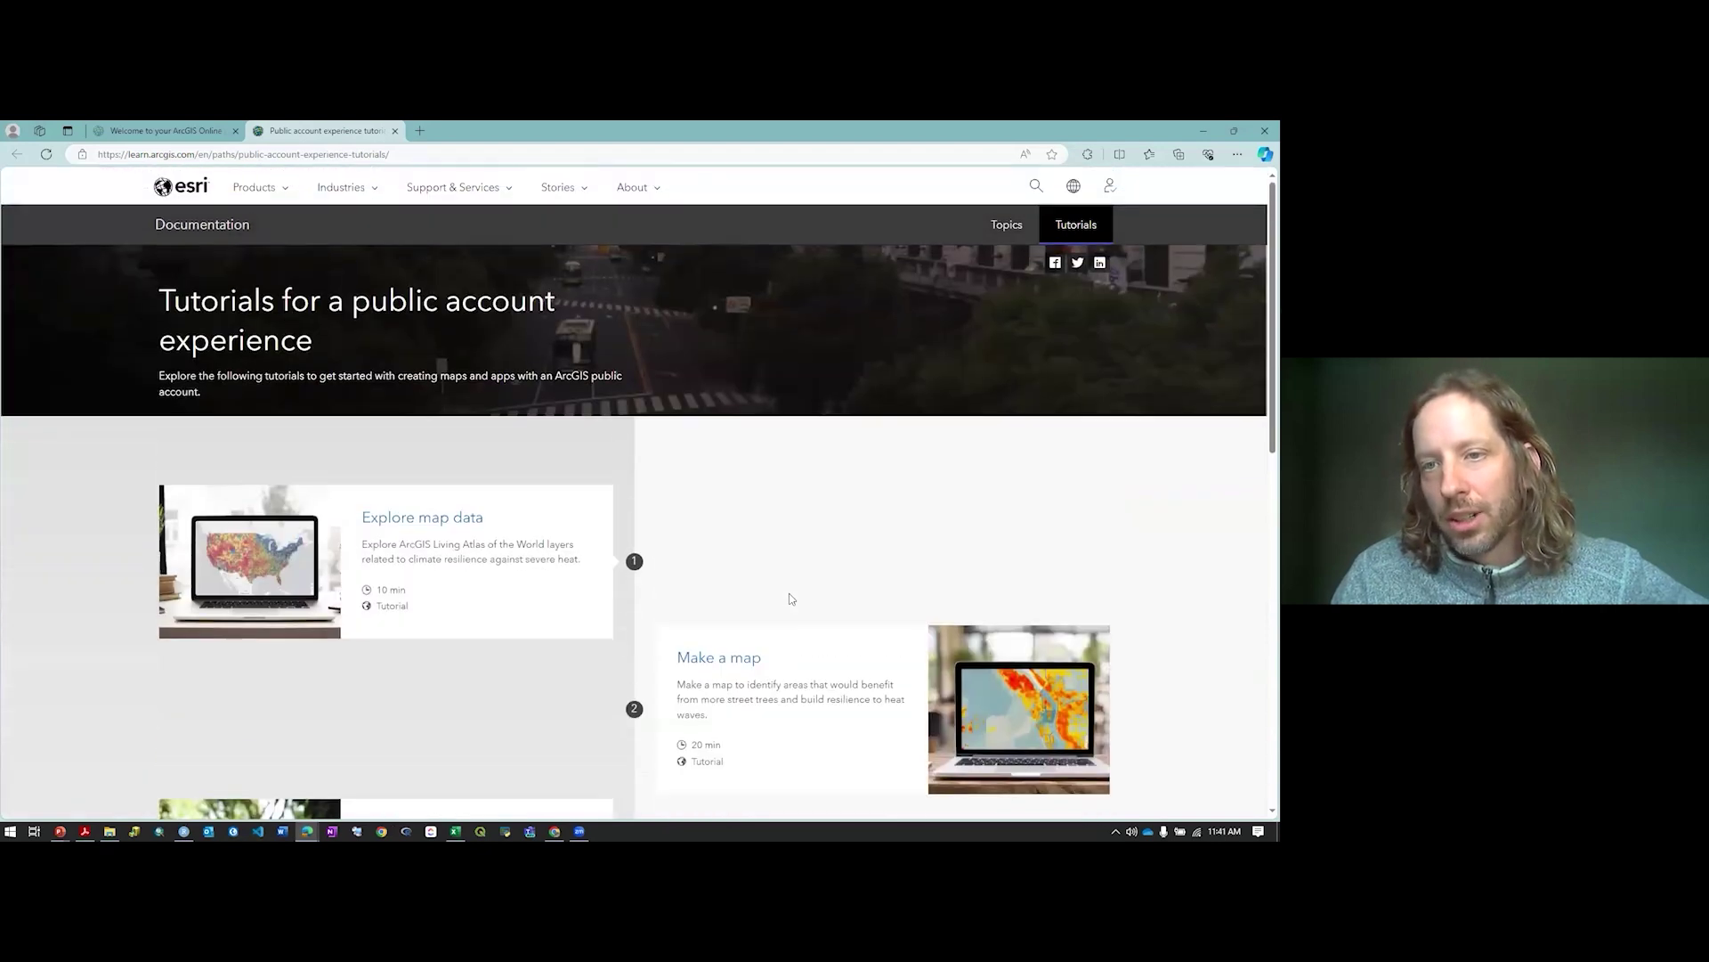
pyautogui.scroll(-2, 783, 580)
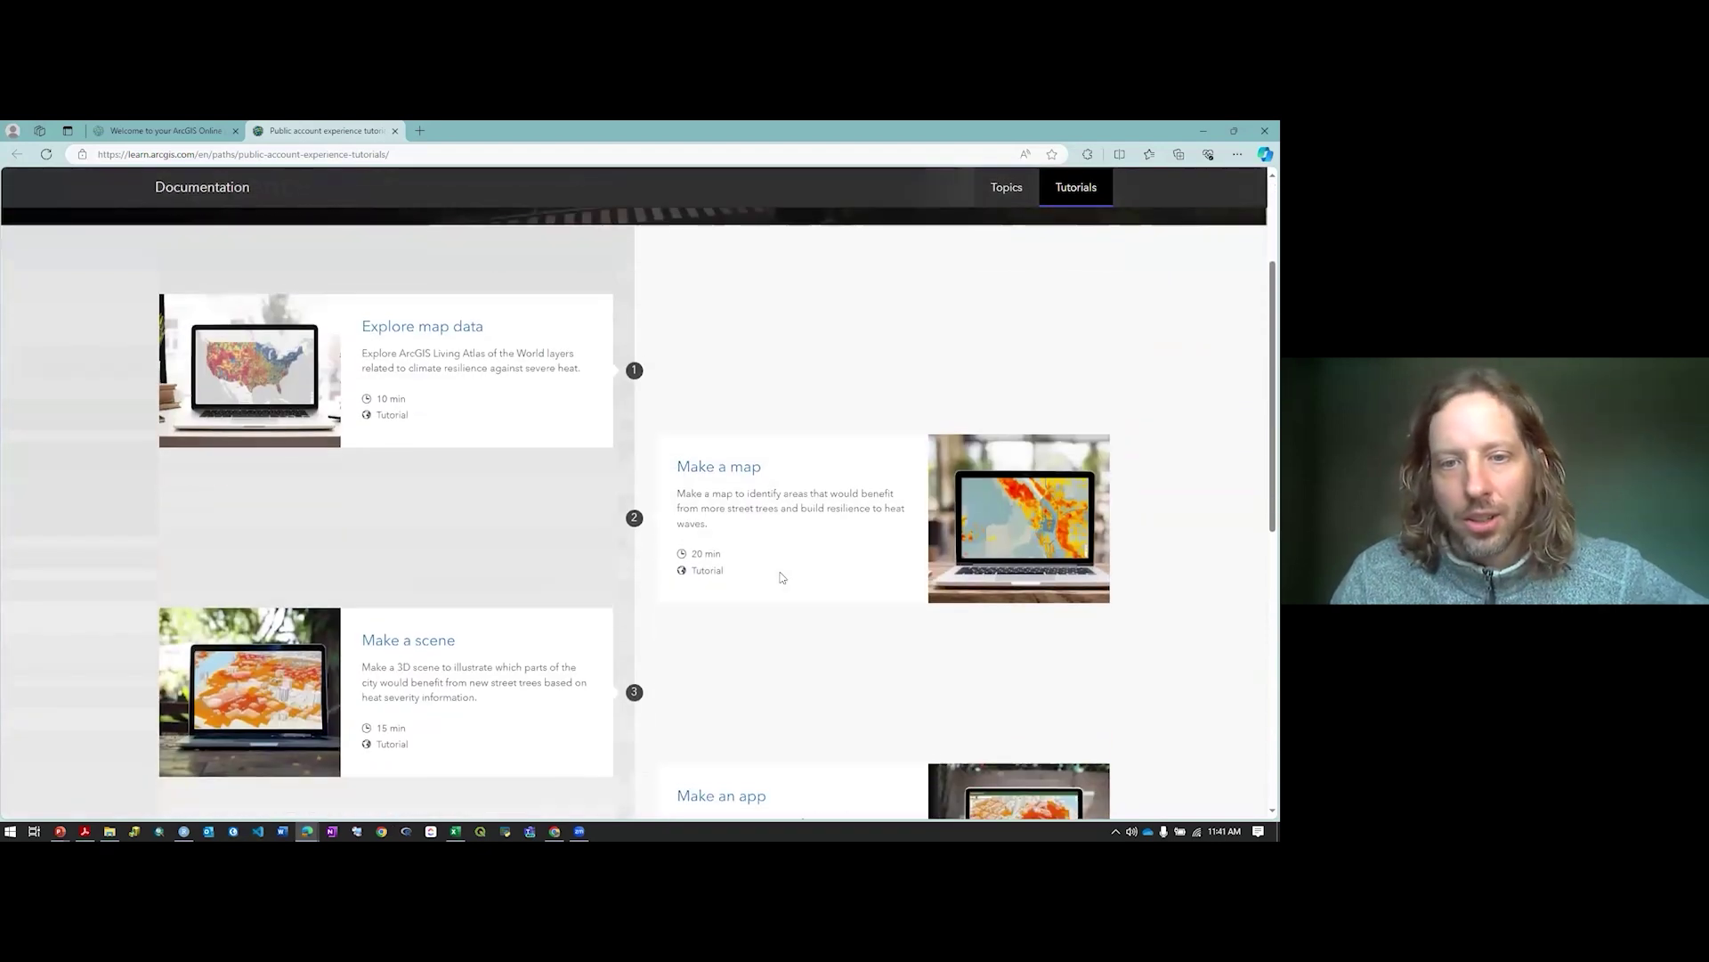
pyautogui.scroll(-5, 780, 577)
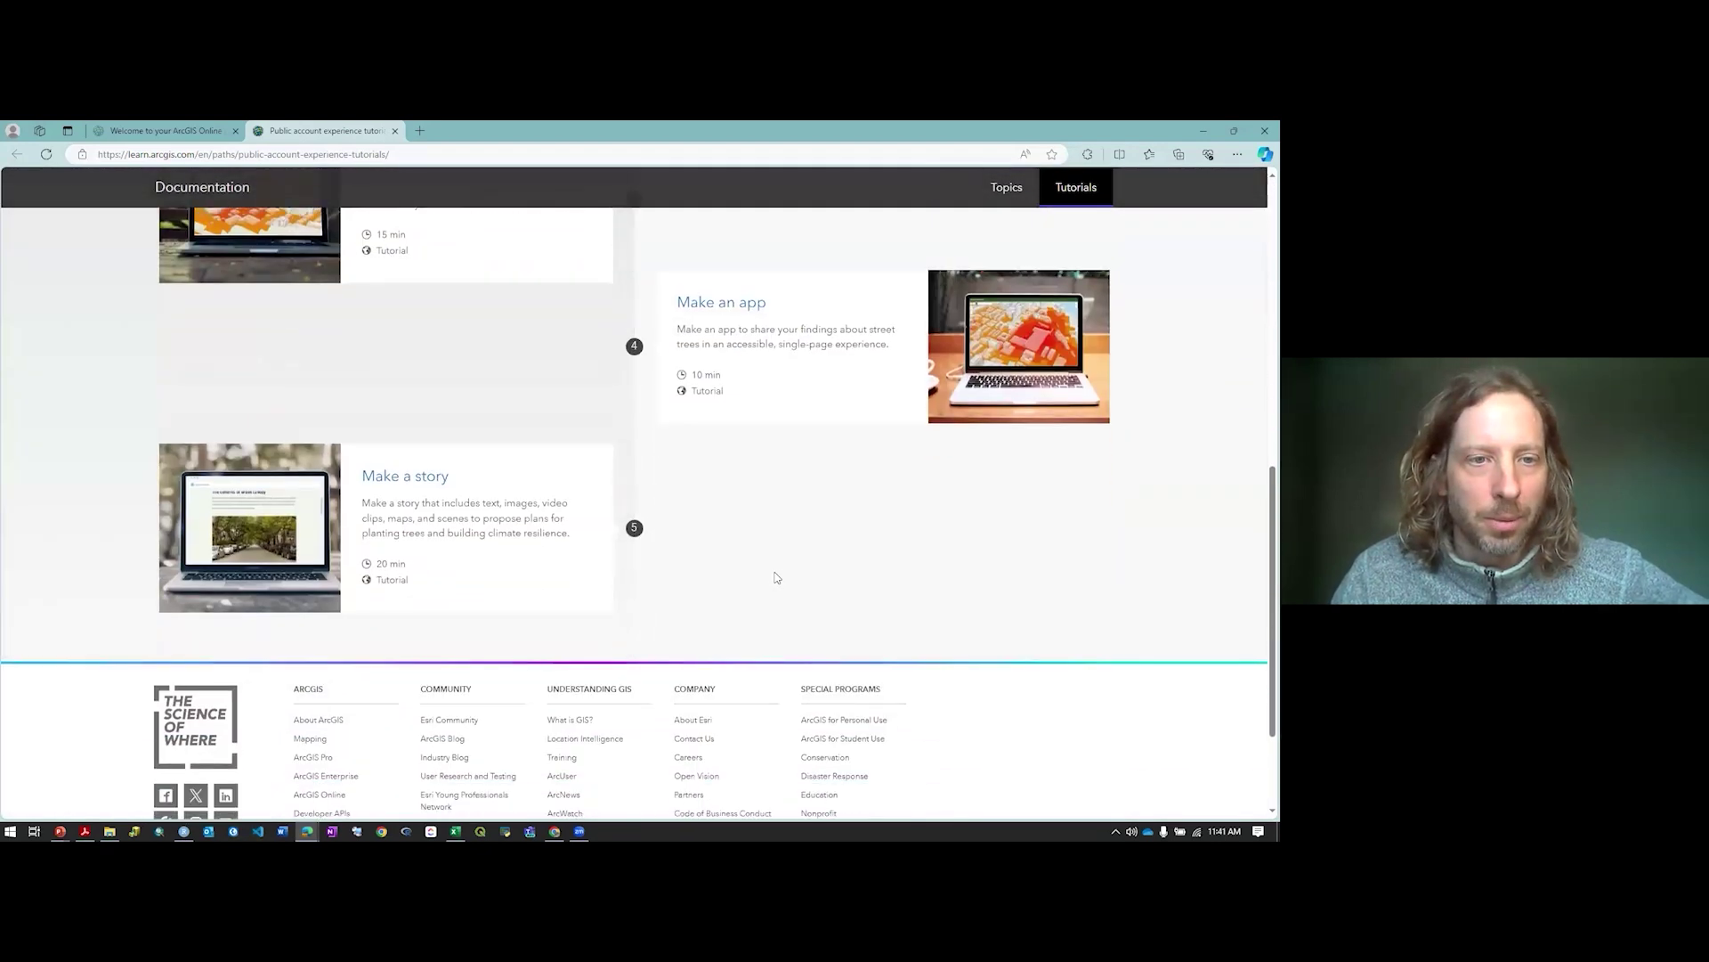
pyautogui.scroll(8, 776, 577)
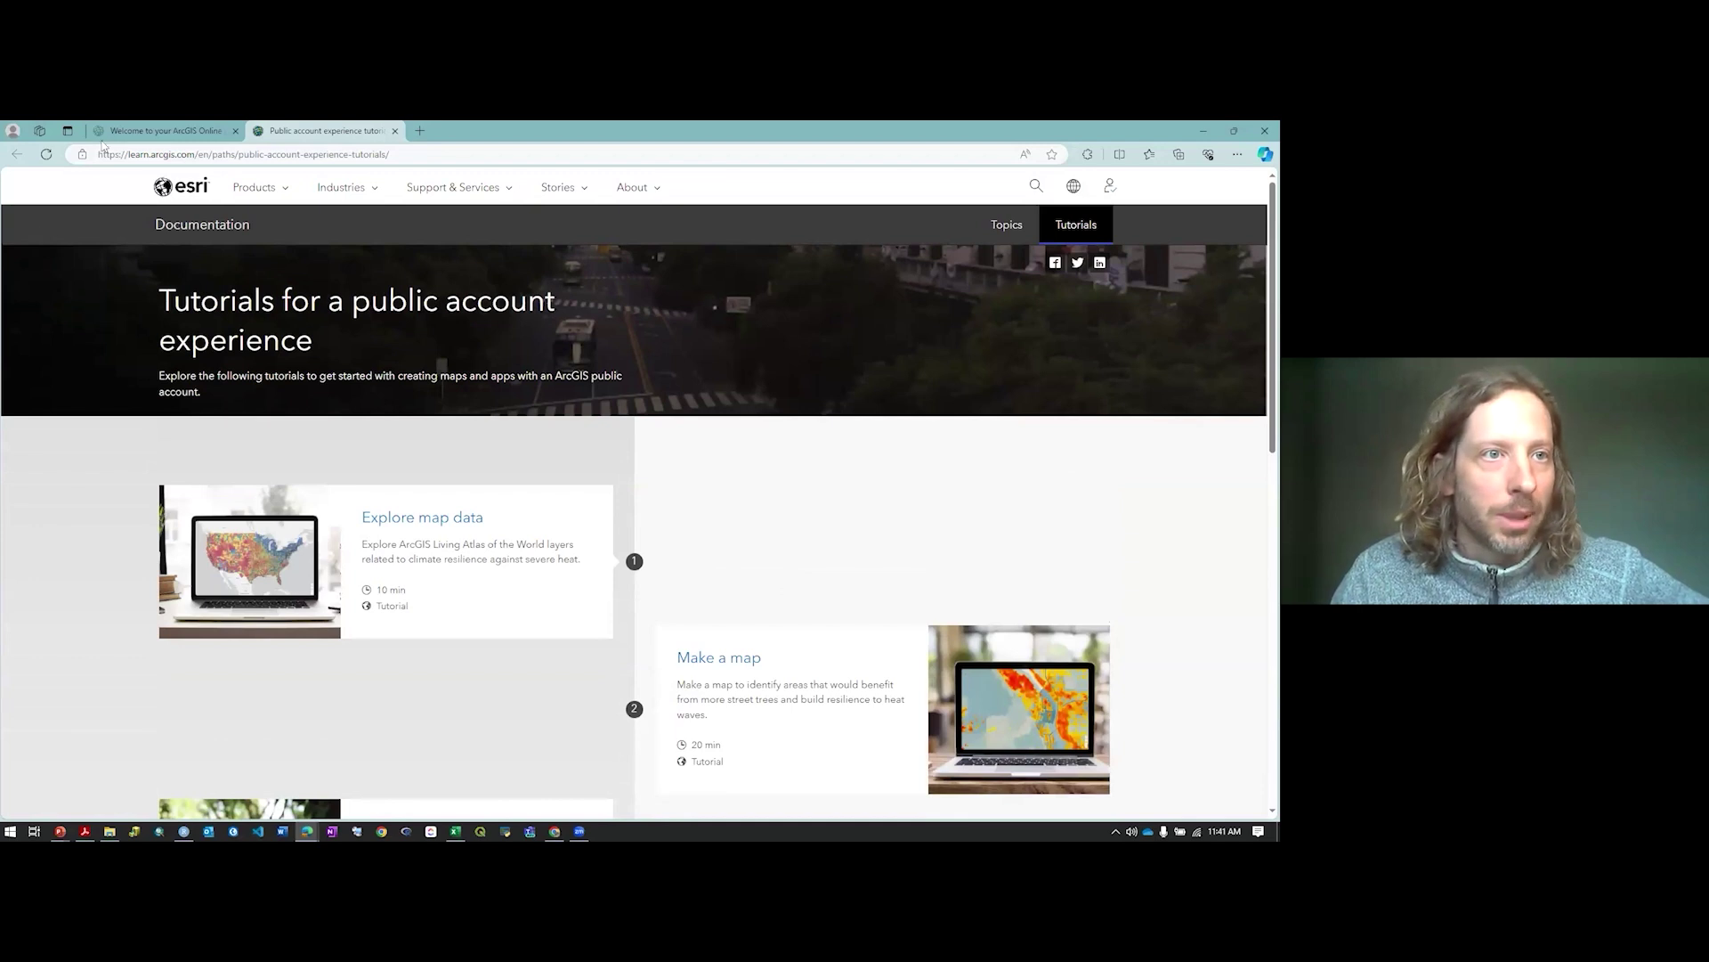
pyautogui.scroll(-3, 927, 541)
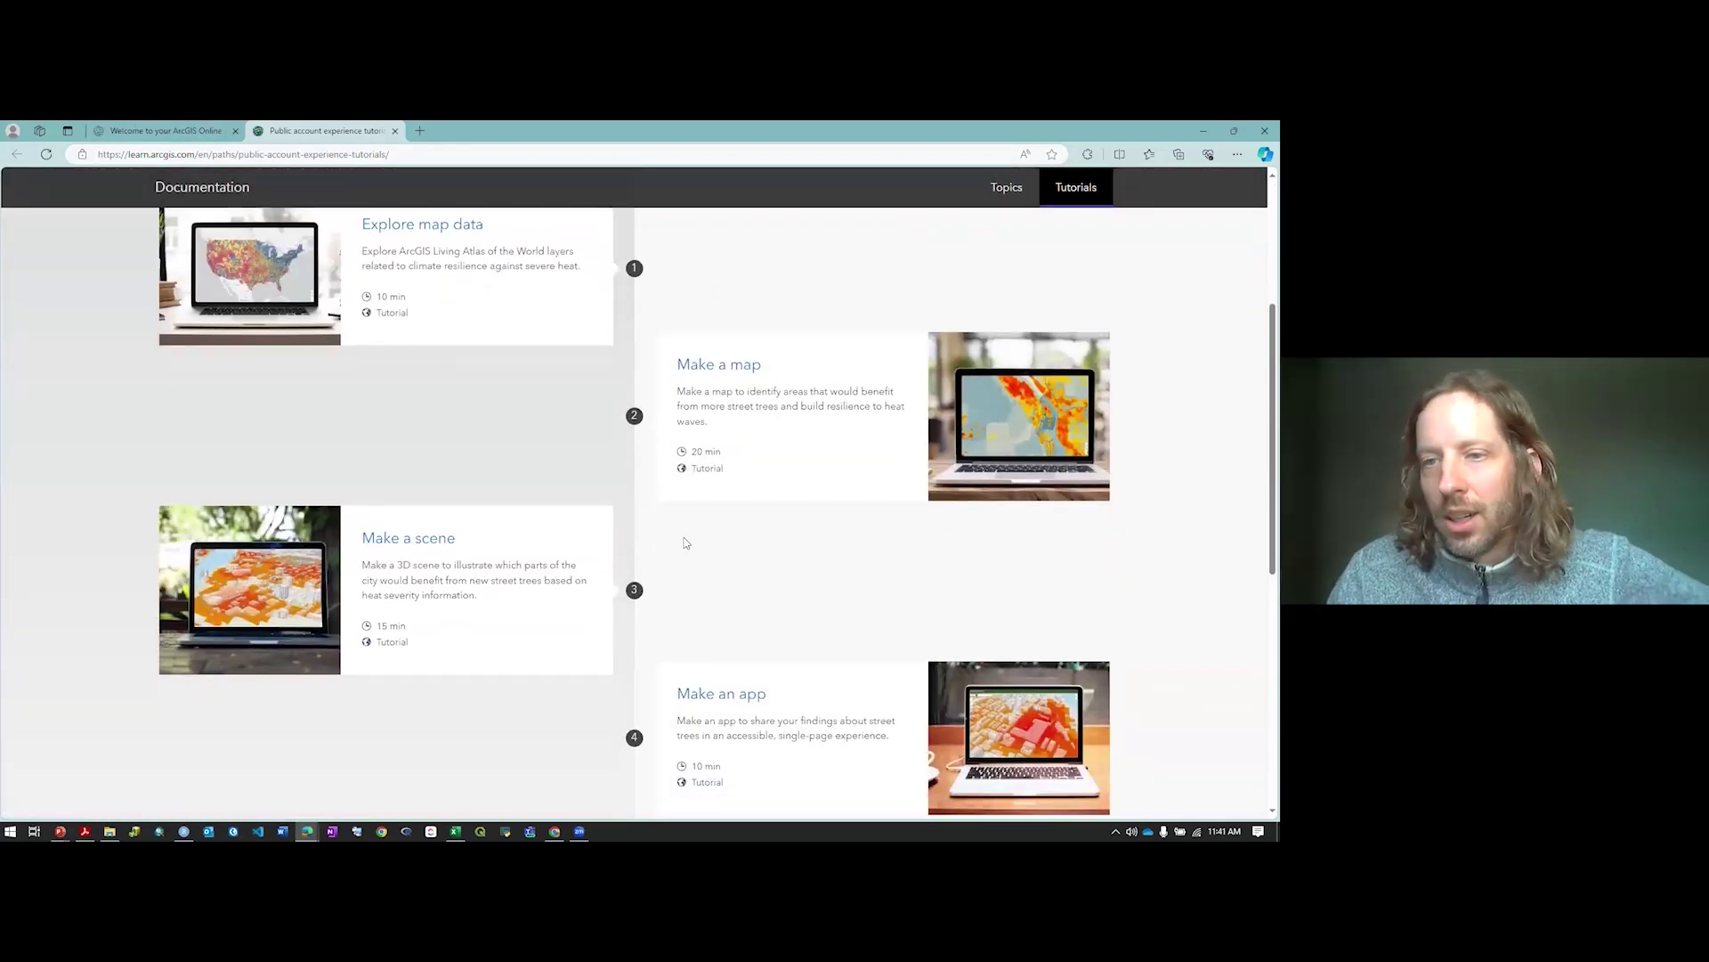
pyautogui.scroll(3, 470, 538)
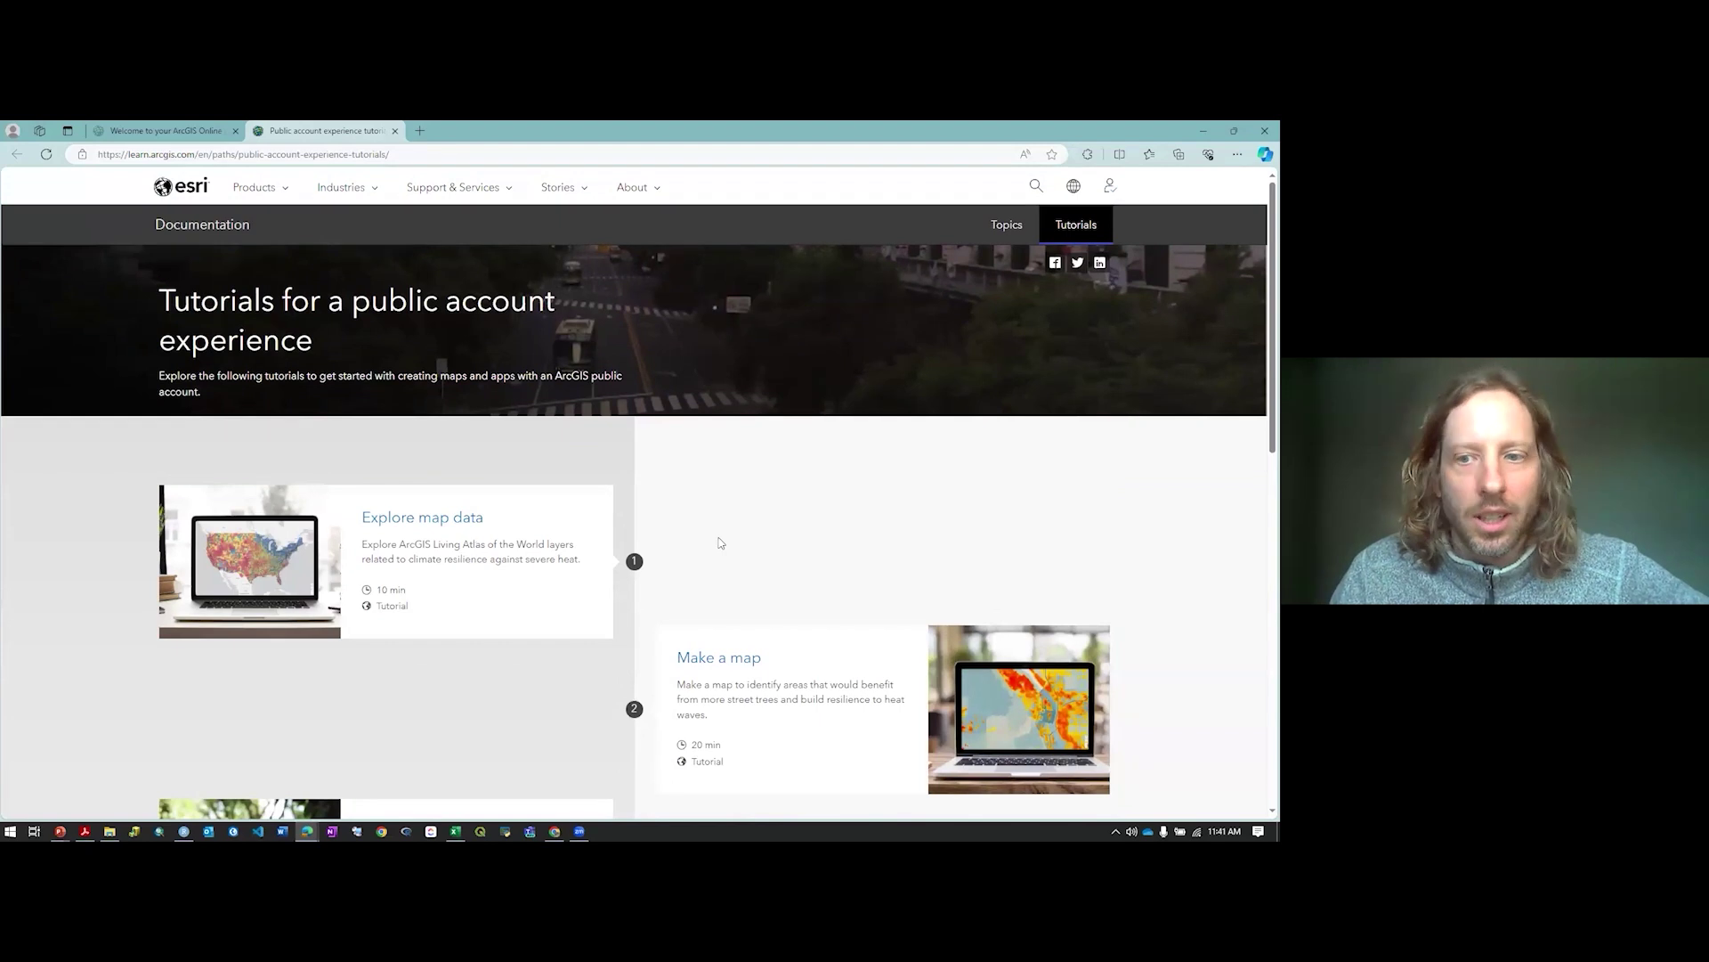
pyautogui.scroll(-5, 780, 548)
pyautogui.scroll(1, 778, 547)
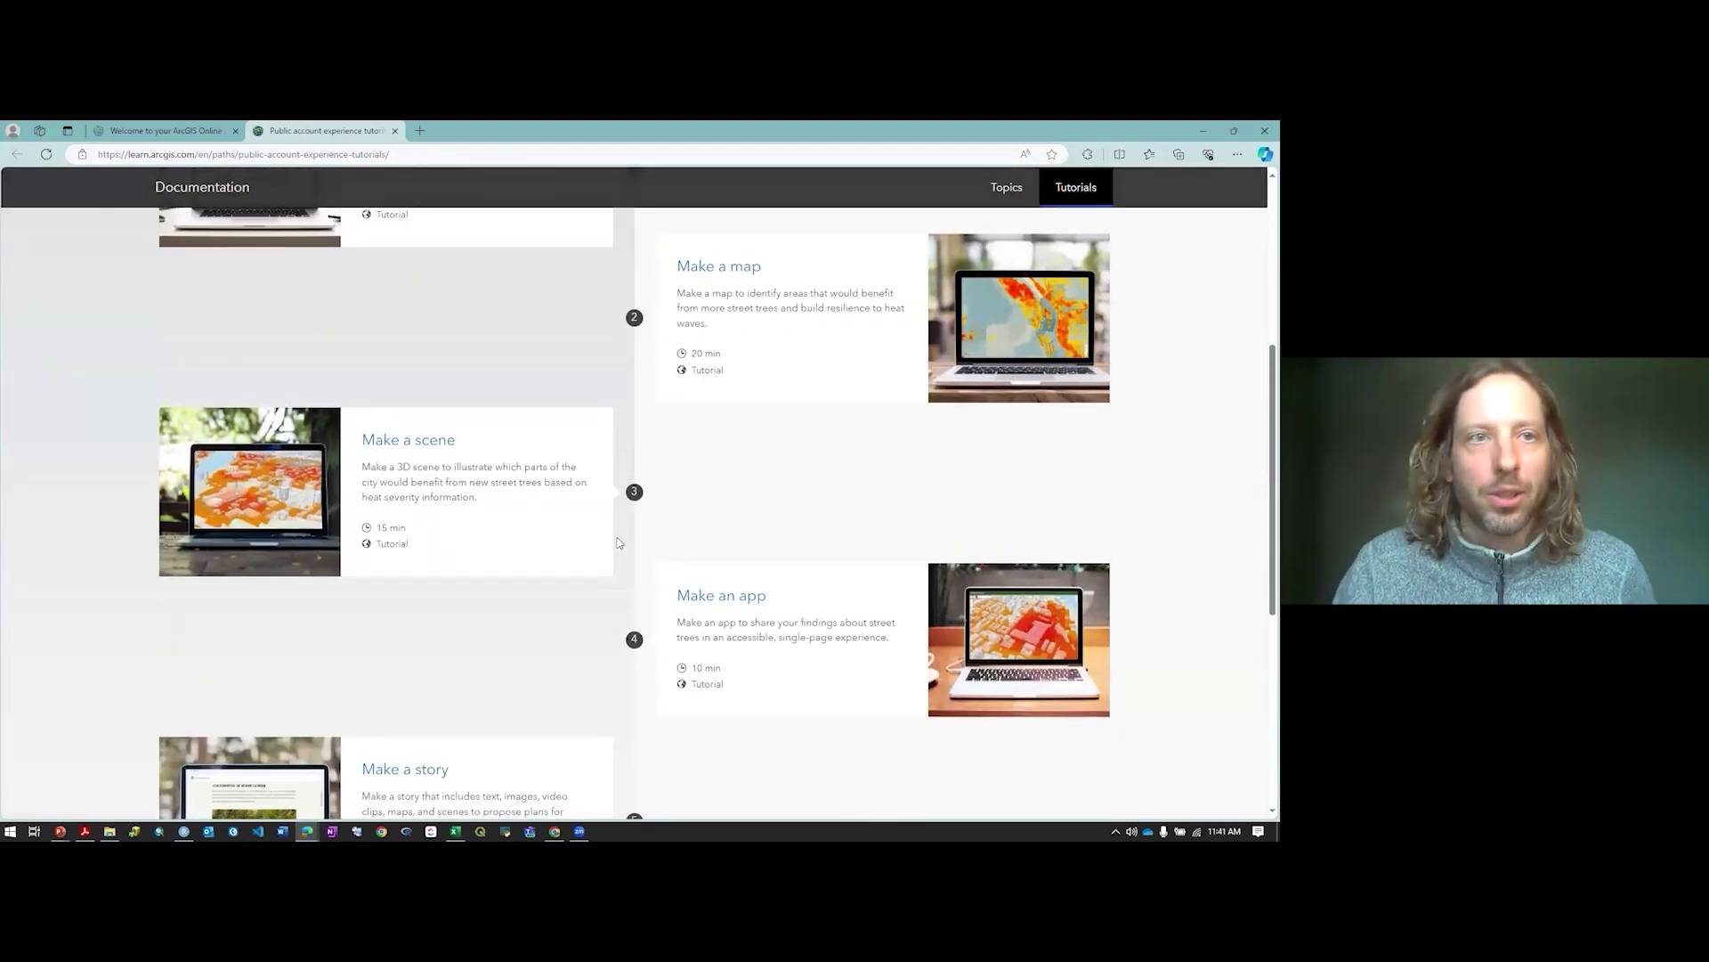
# Open the What is GIS? resource from the welcome page and skim its sections on how GIS is used and works
pyautogui.click(169, 131)
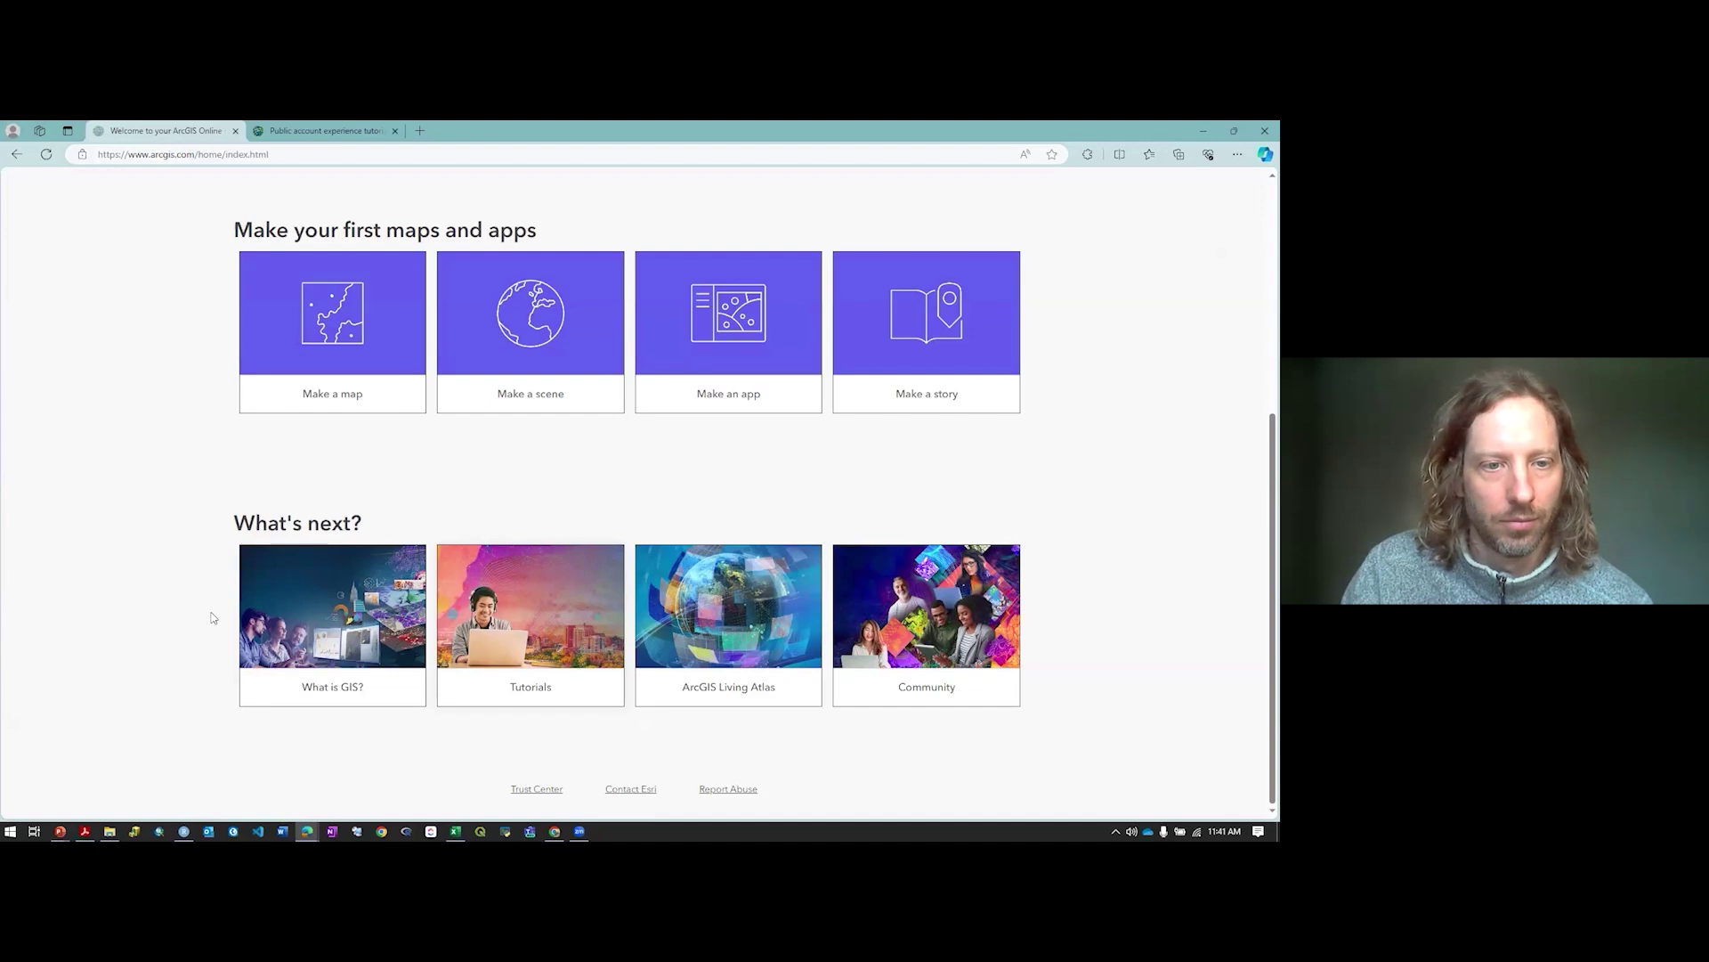
pyautogui.click(321, 611)
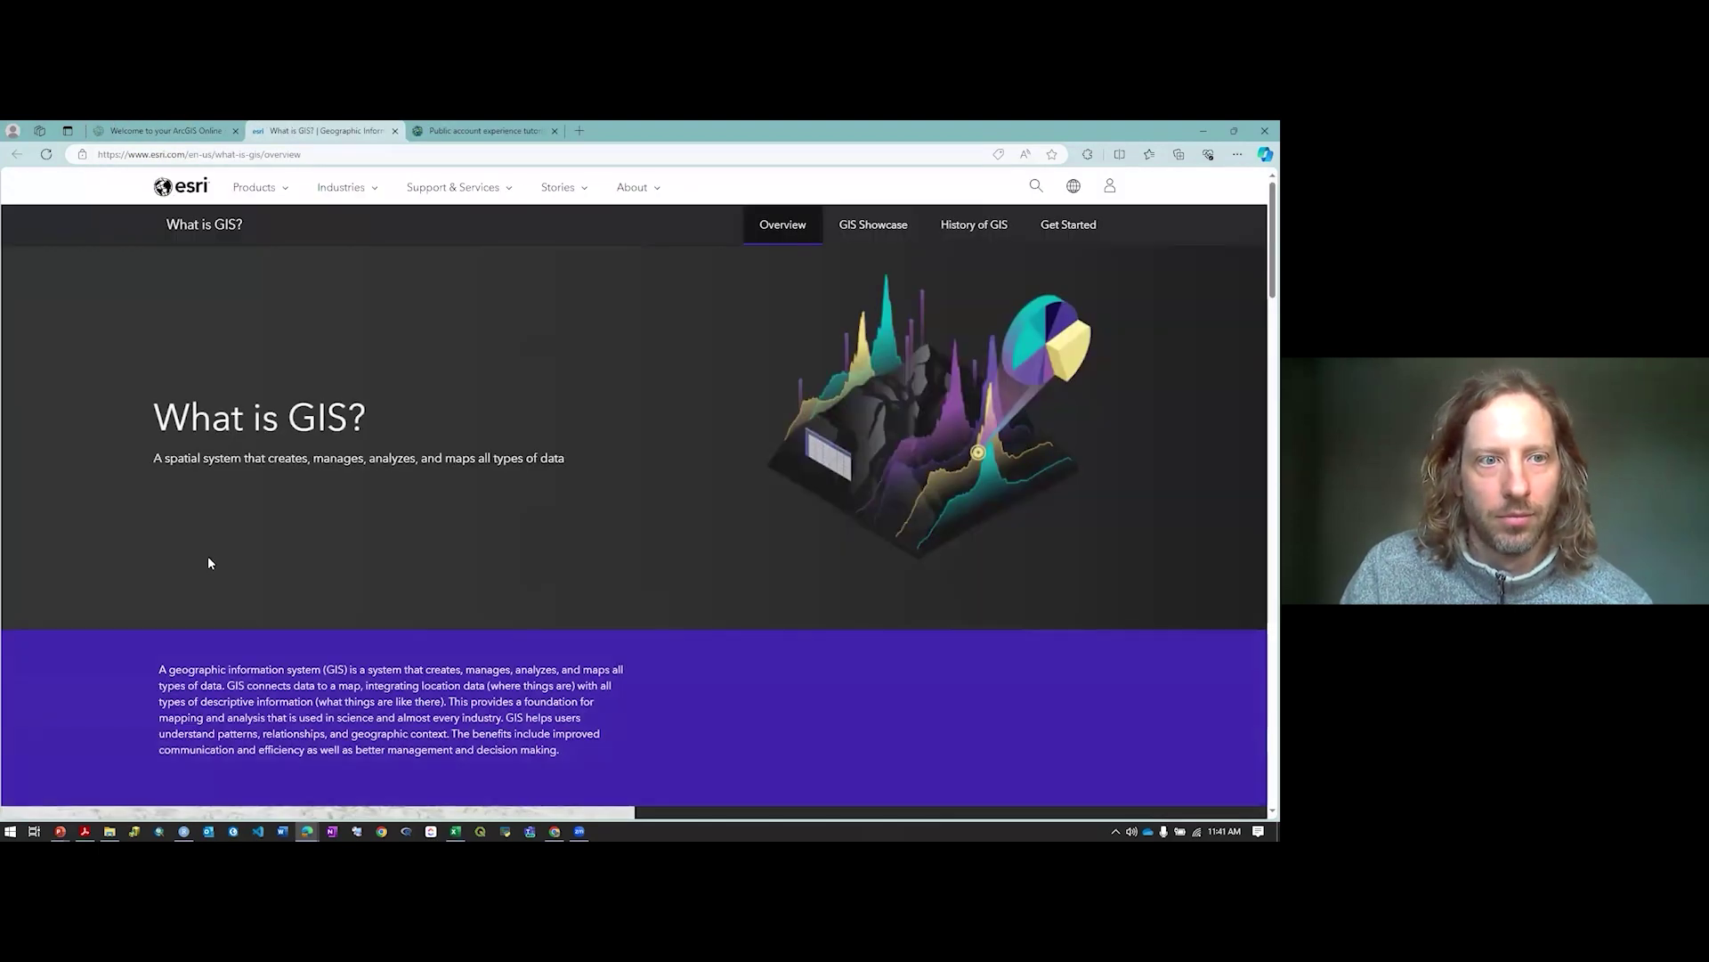
pyautogui.scroll(-8, 149, 545)
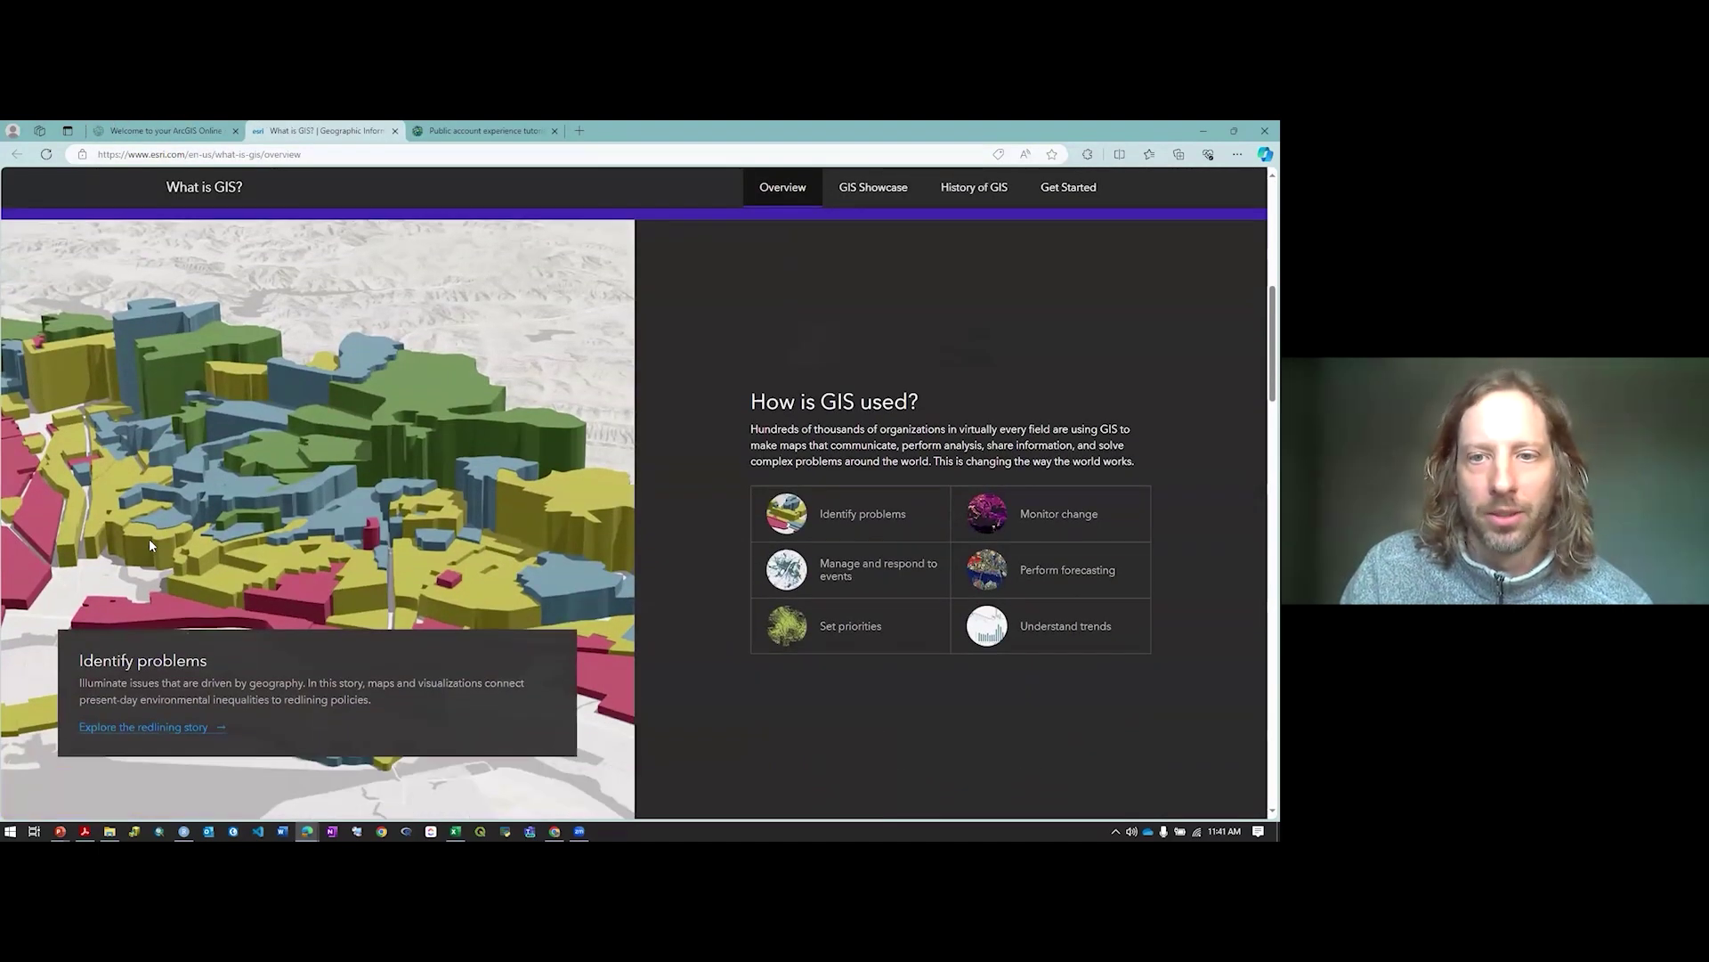
pyautogui.scroll(-5, 149, 545)
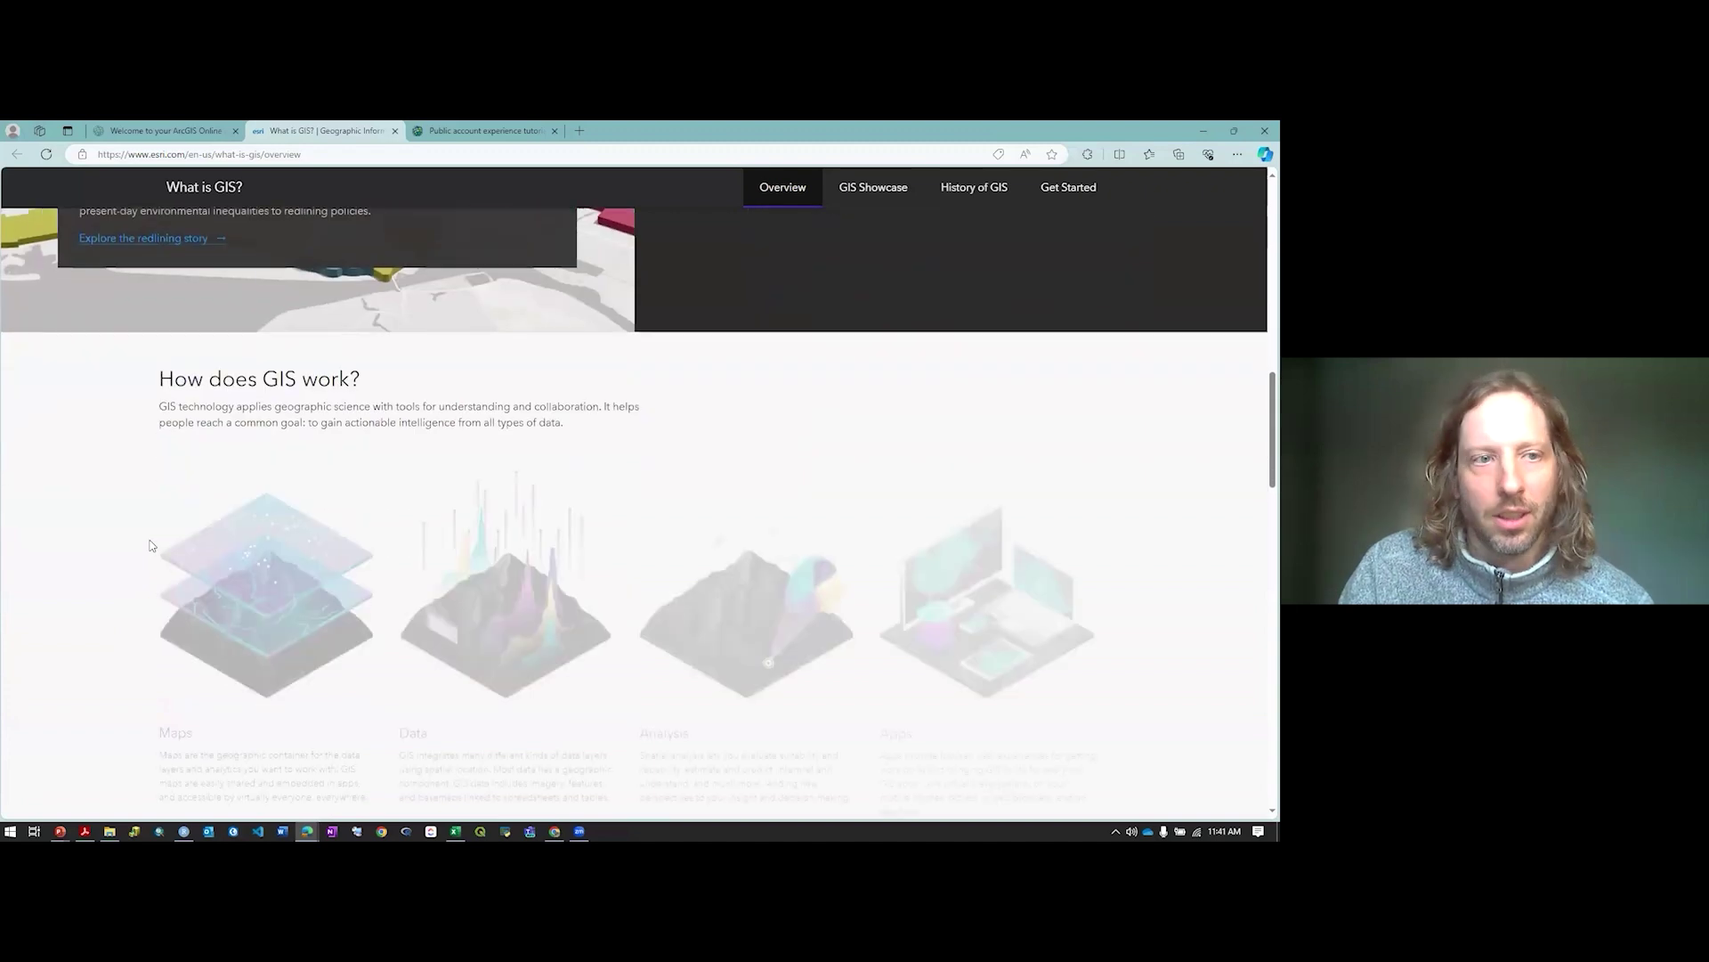
pyautogui.scroll(-4, 149, 545)
pyautogui.scroll(12, 149, 545)
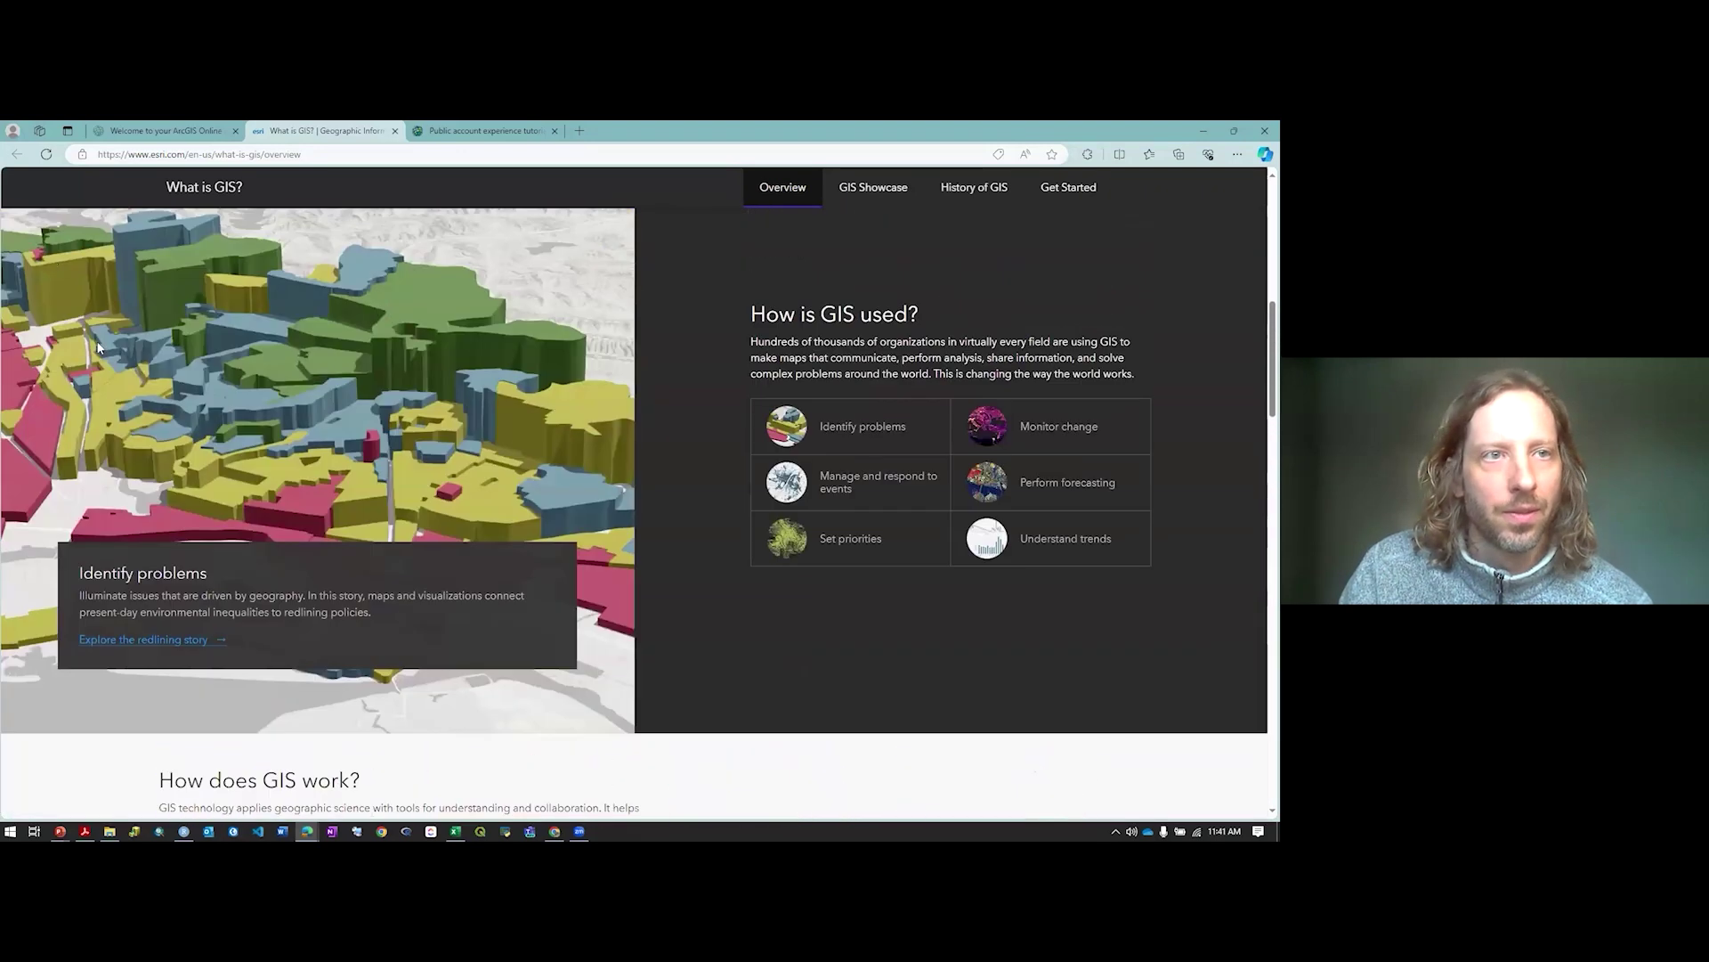
# Go back to the ArcGIS Online welcome page and view the options for making first maps and apps
pyautogui.click(156, 132)
pyautogui.scroll(8, 163, 419)
pyautogui.scroll(-2, 157, 481)
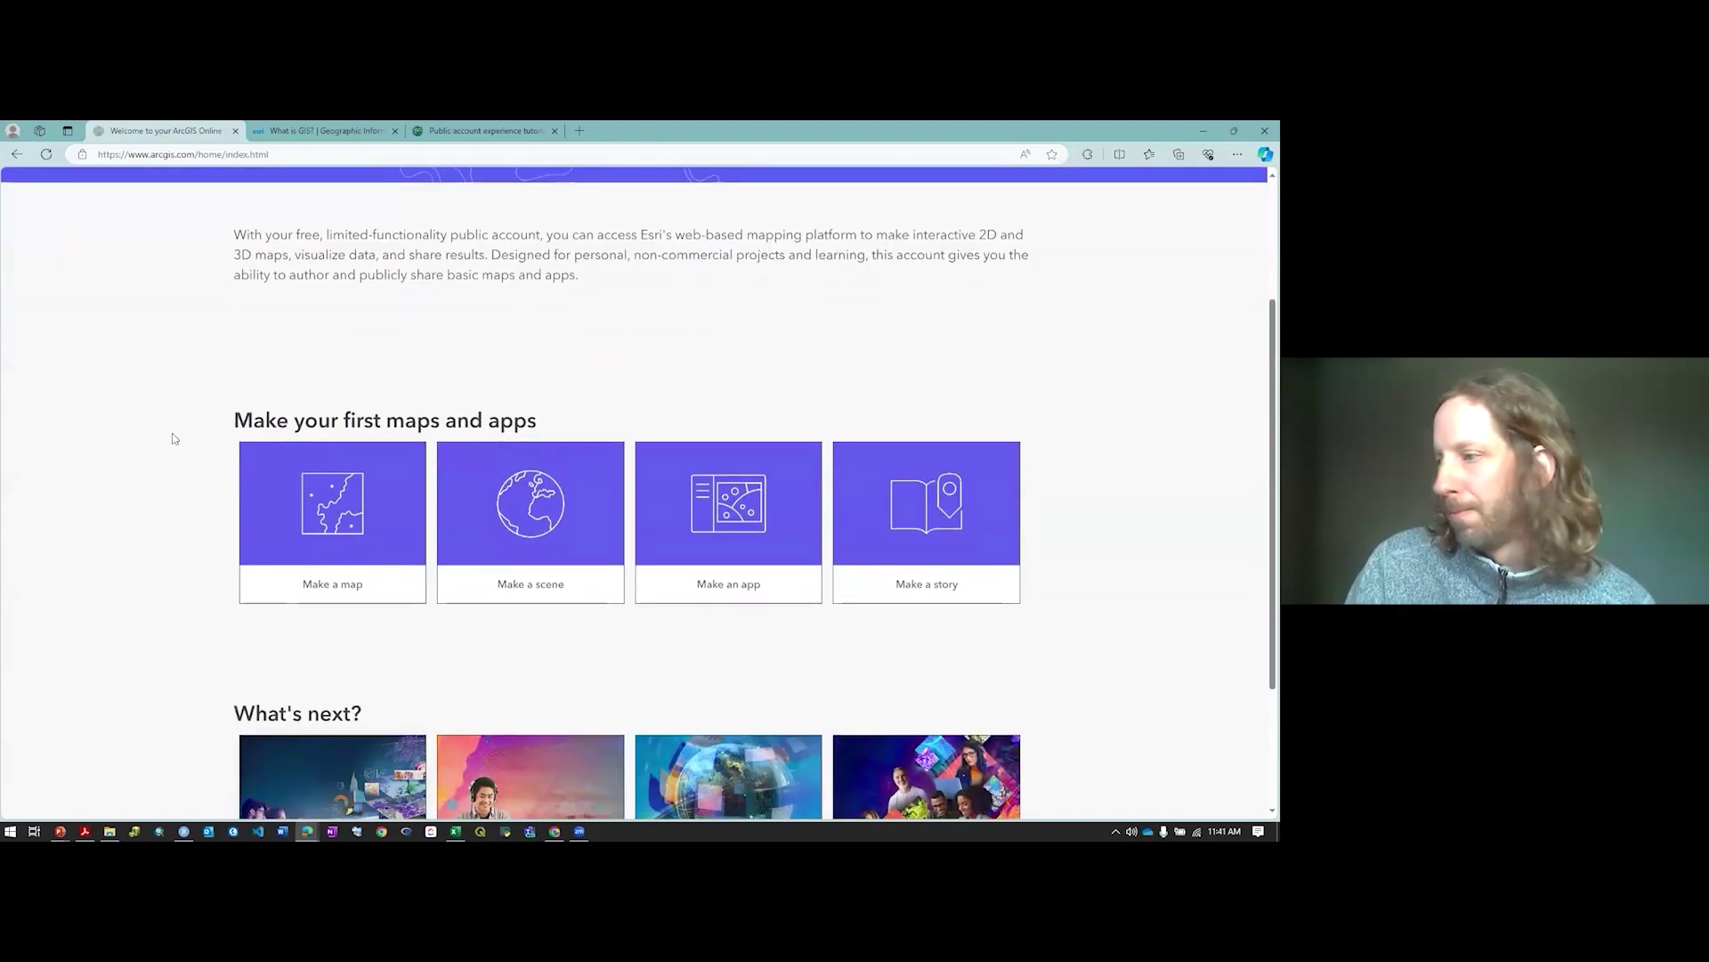
# Open a new map in Map Viewer and browse layers with ArcGIS Online as the source
pyautogui.scroll(-1, 203, 496)
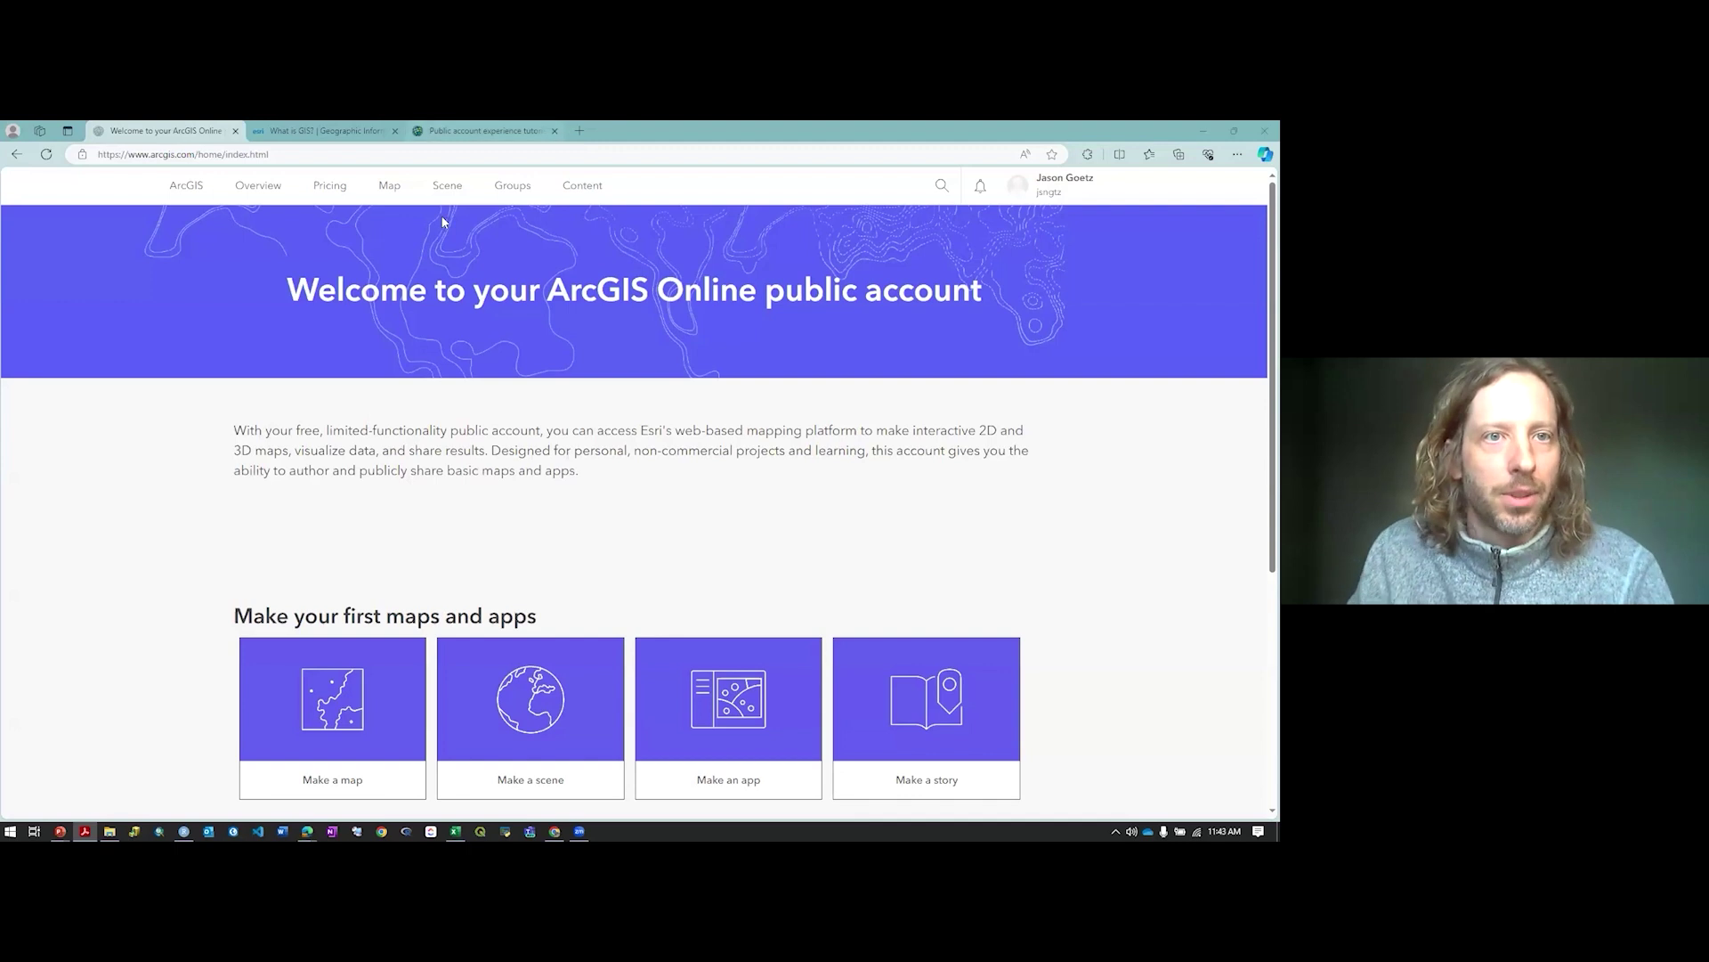
pyautogui.click(393, 194)
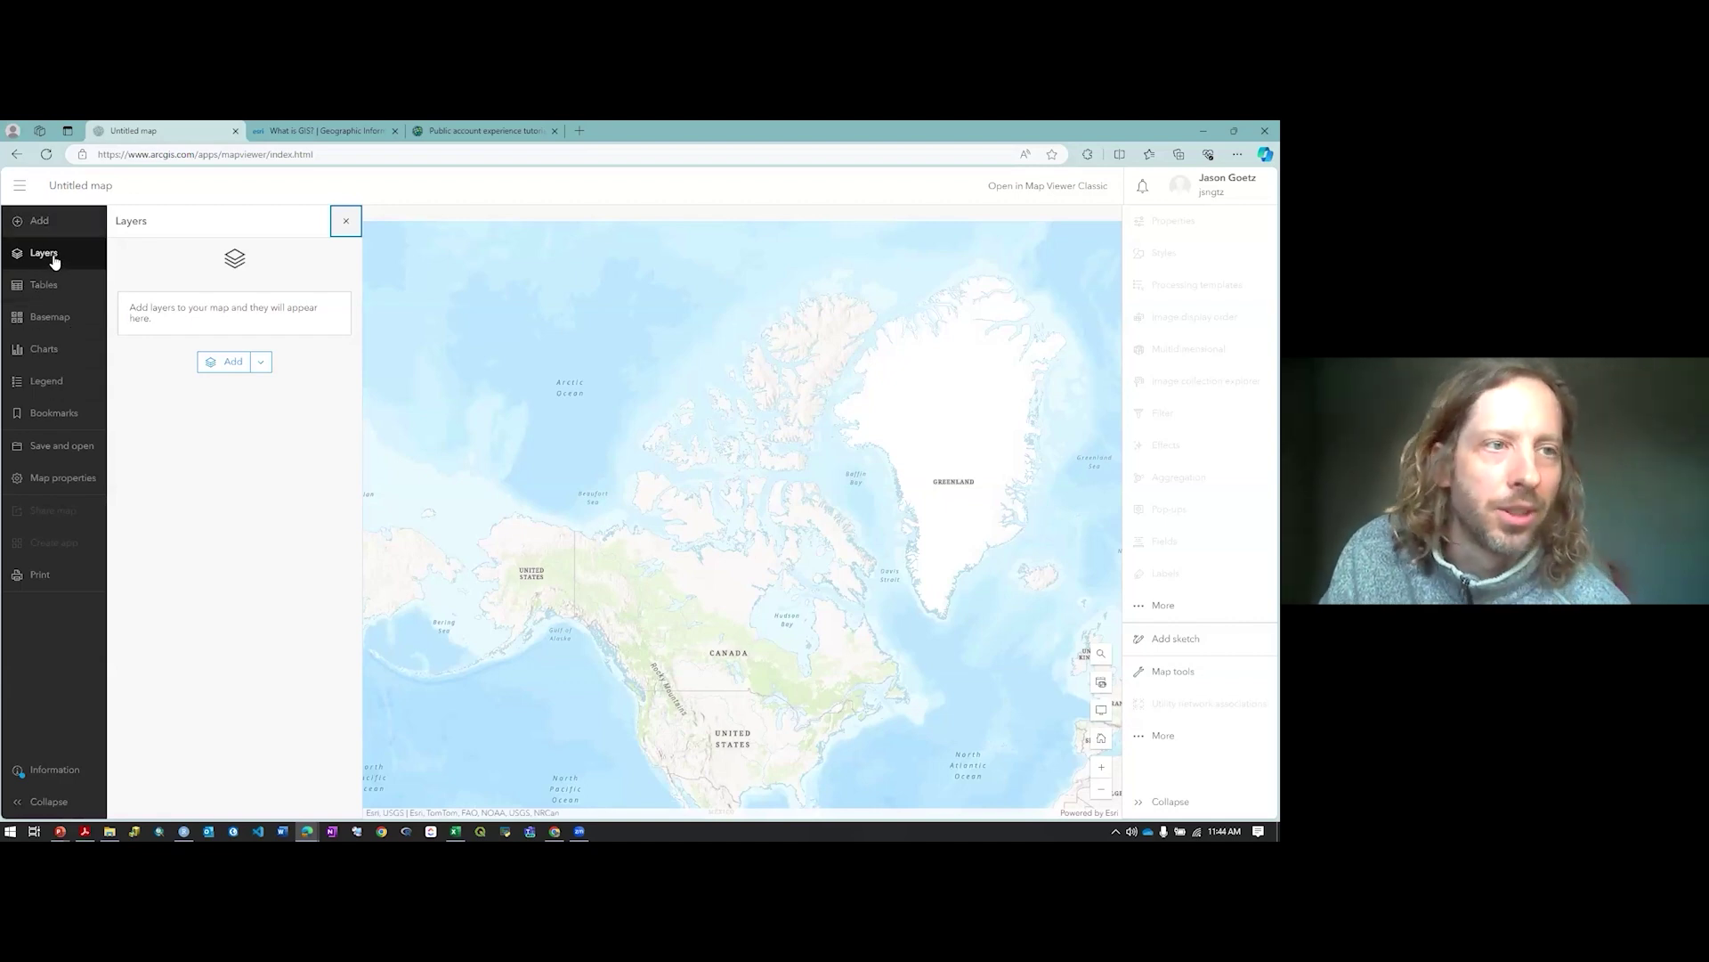
pyautogui.click(40, 226)
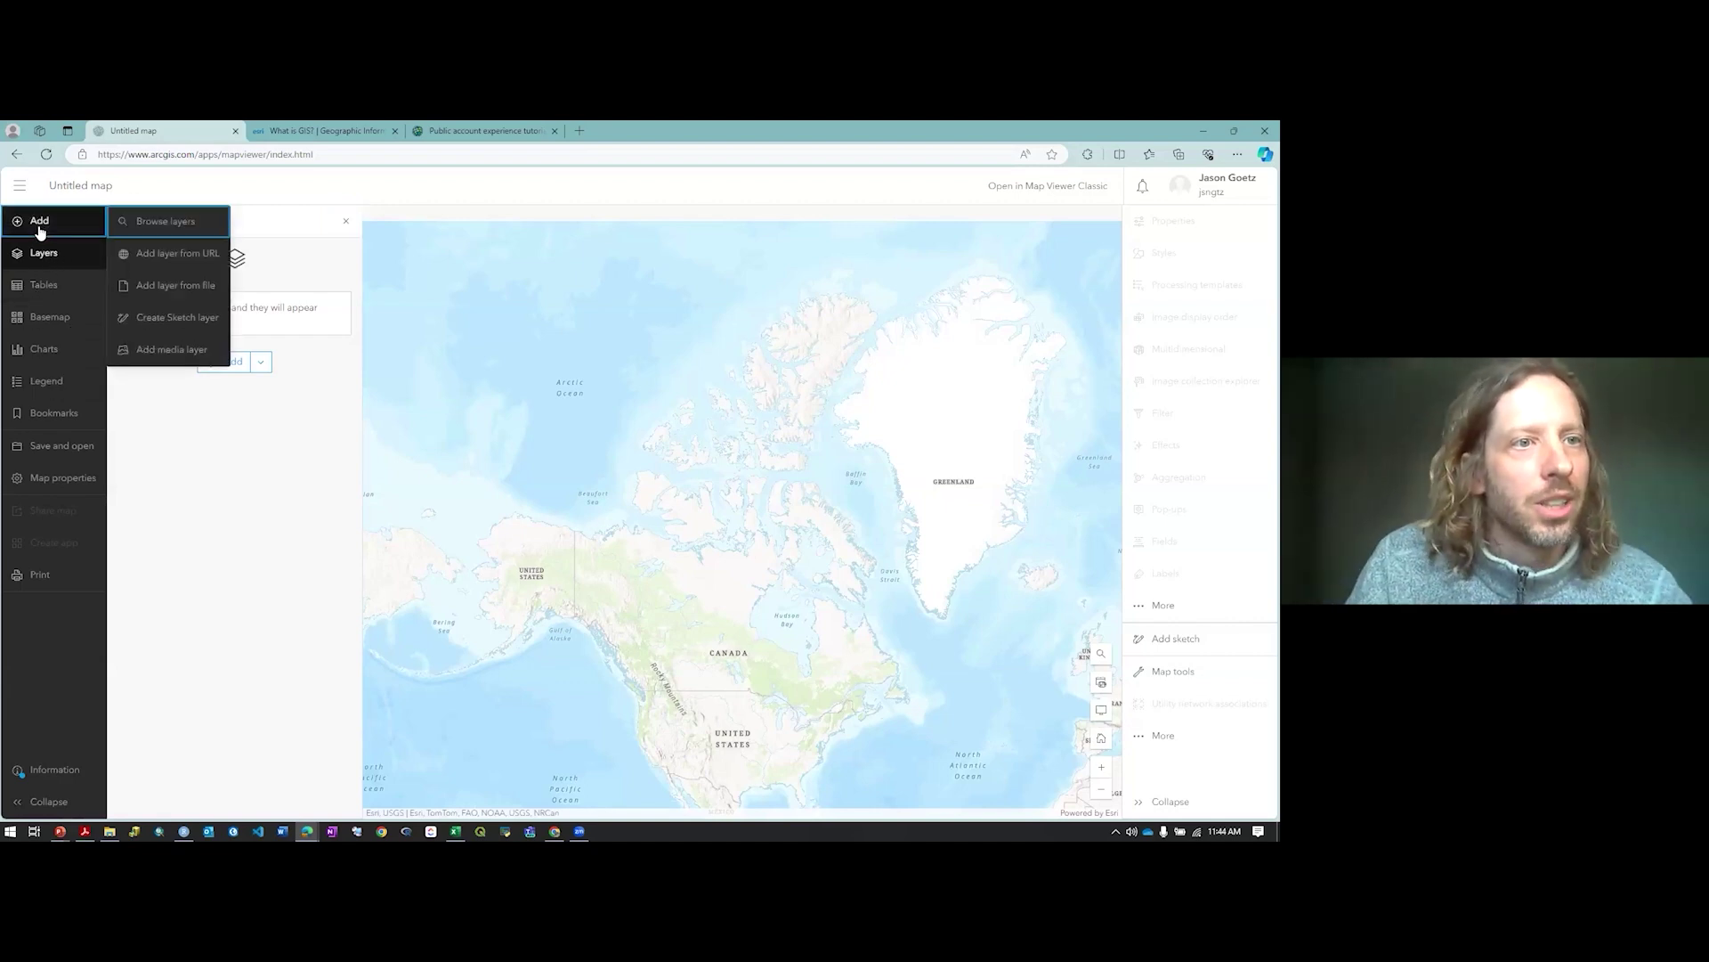
pyautogui.click(193, 228)
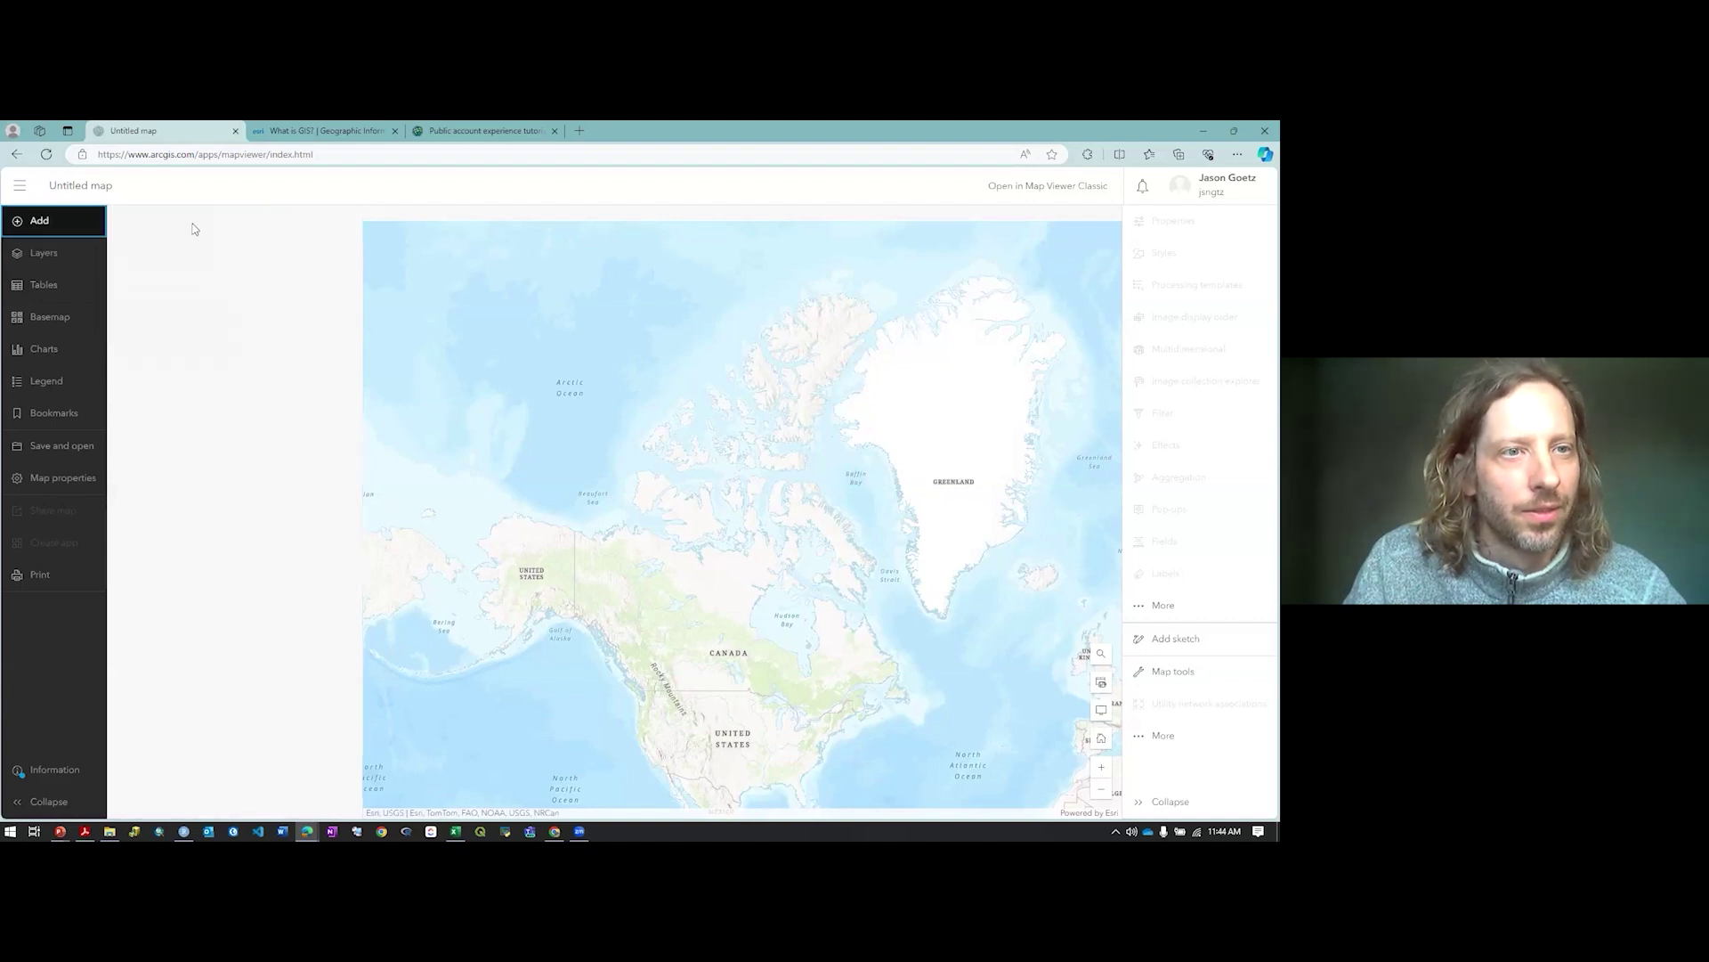
pyautogui.click(266, 258)
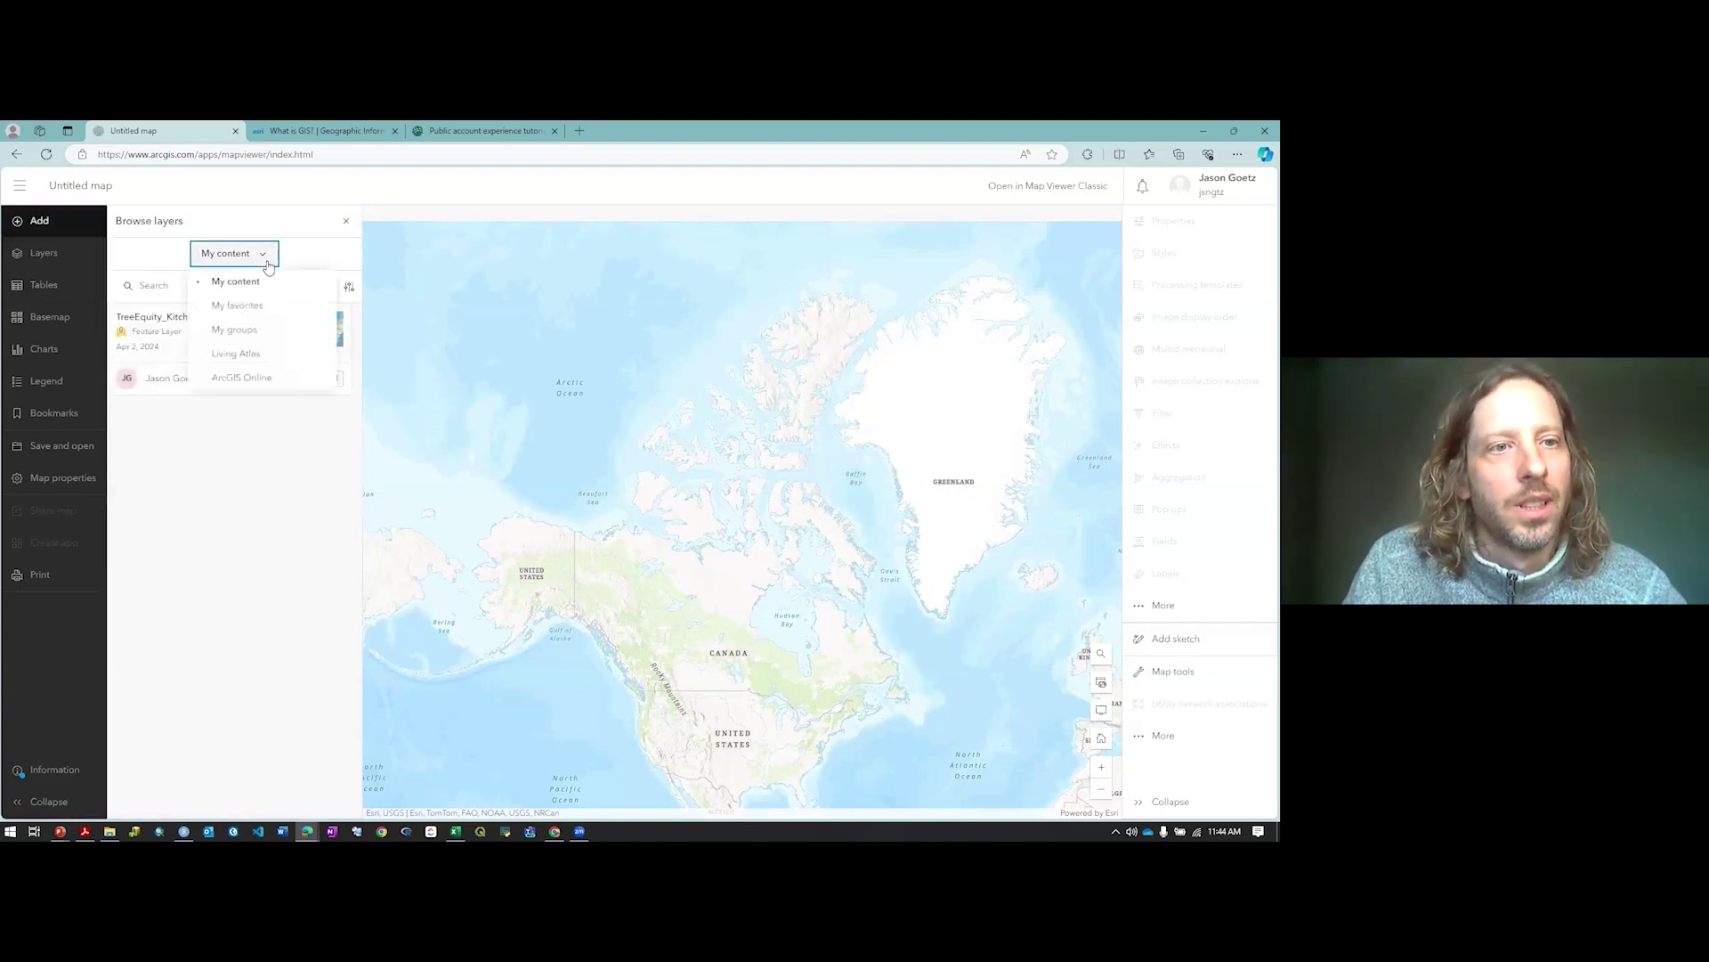
pyautogui.click(251, 381)
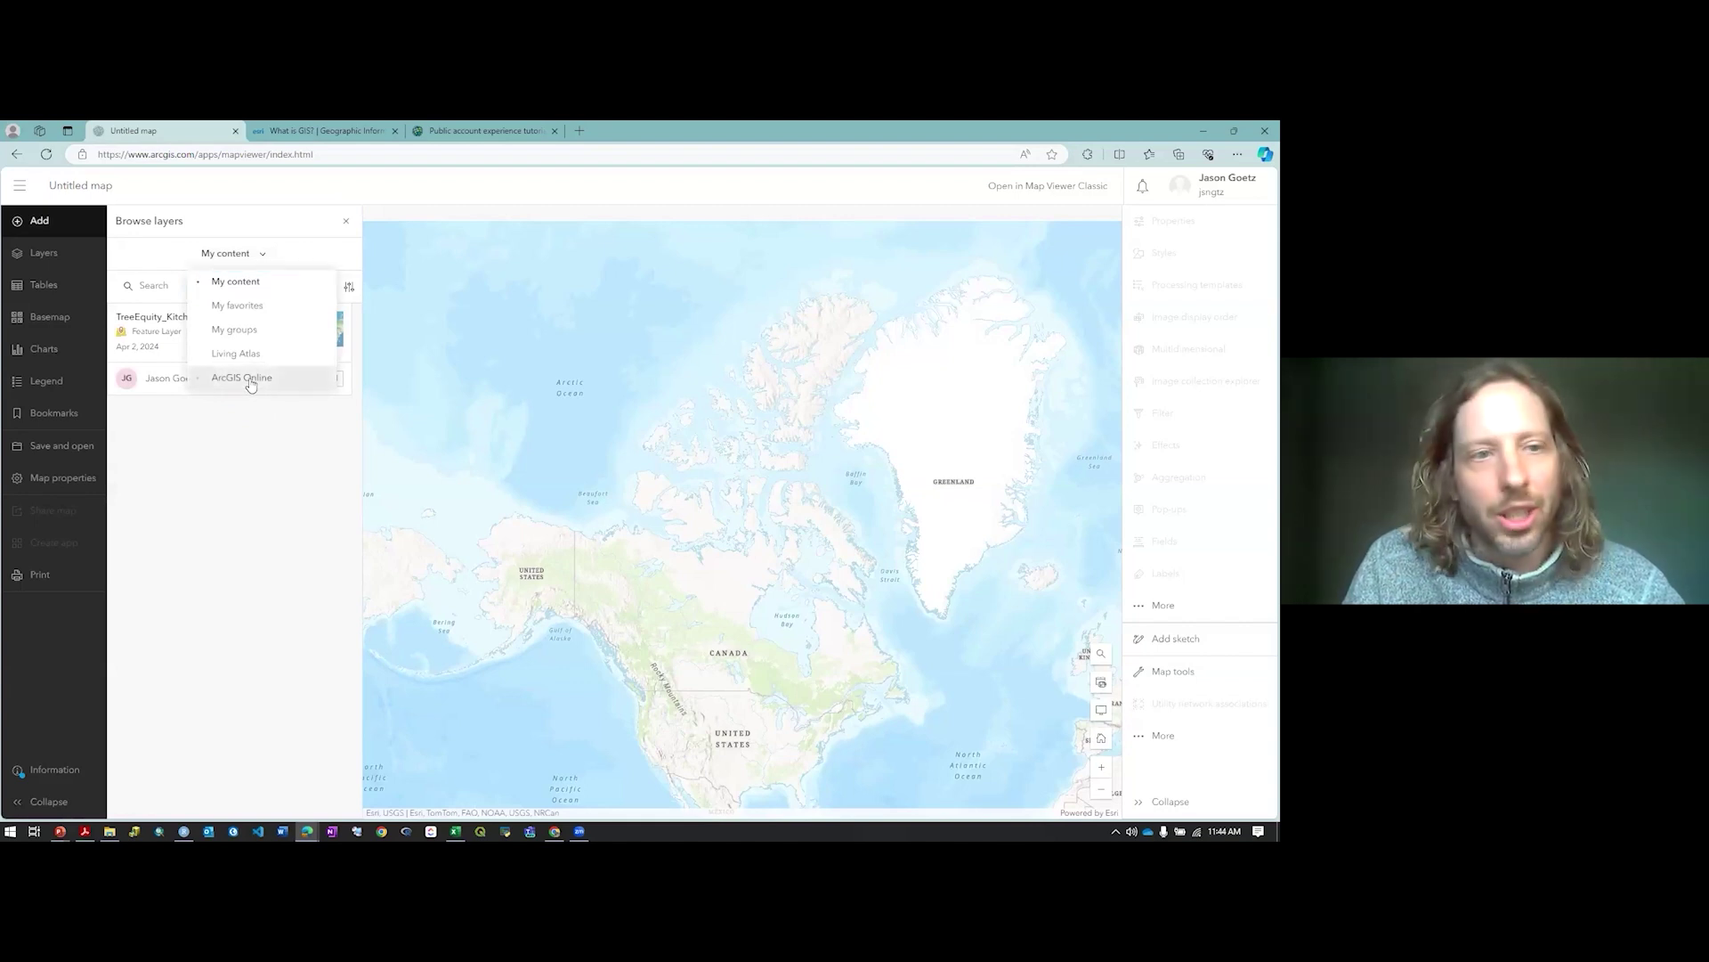
pyautogui.click(250, 381)
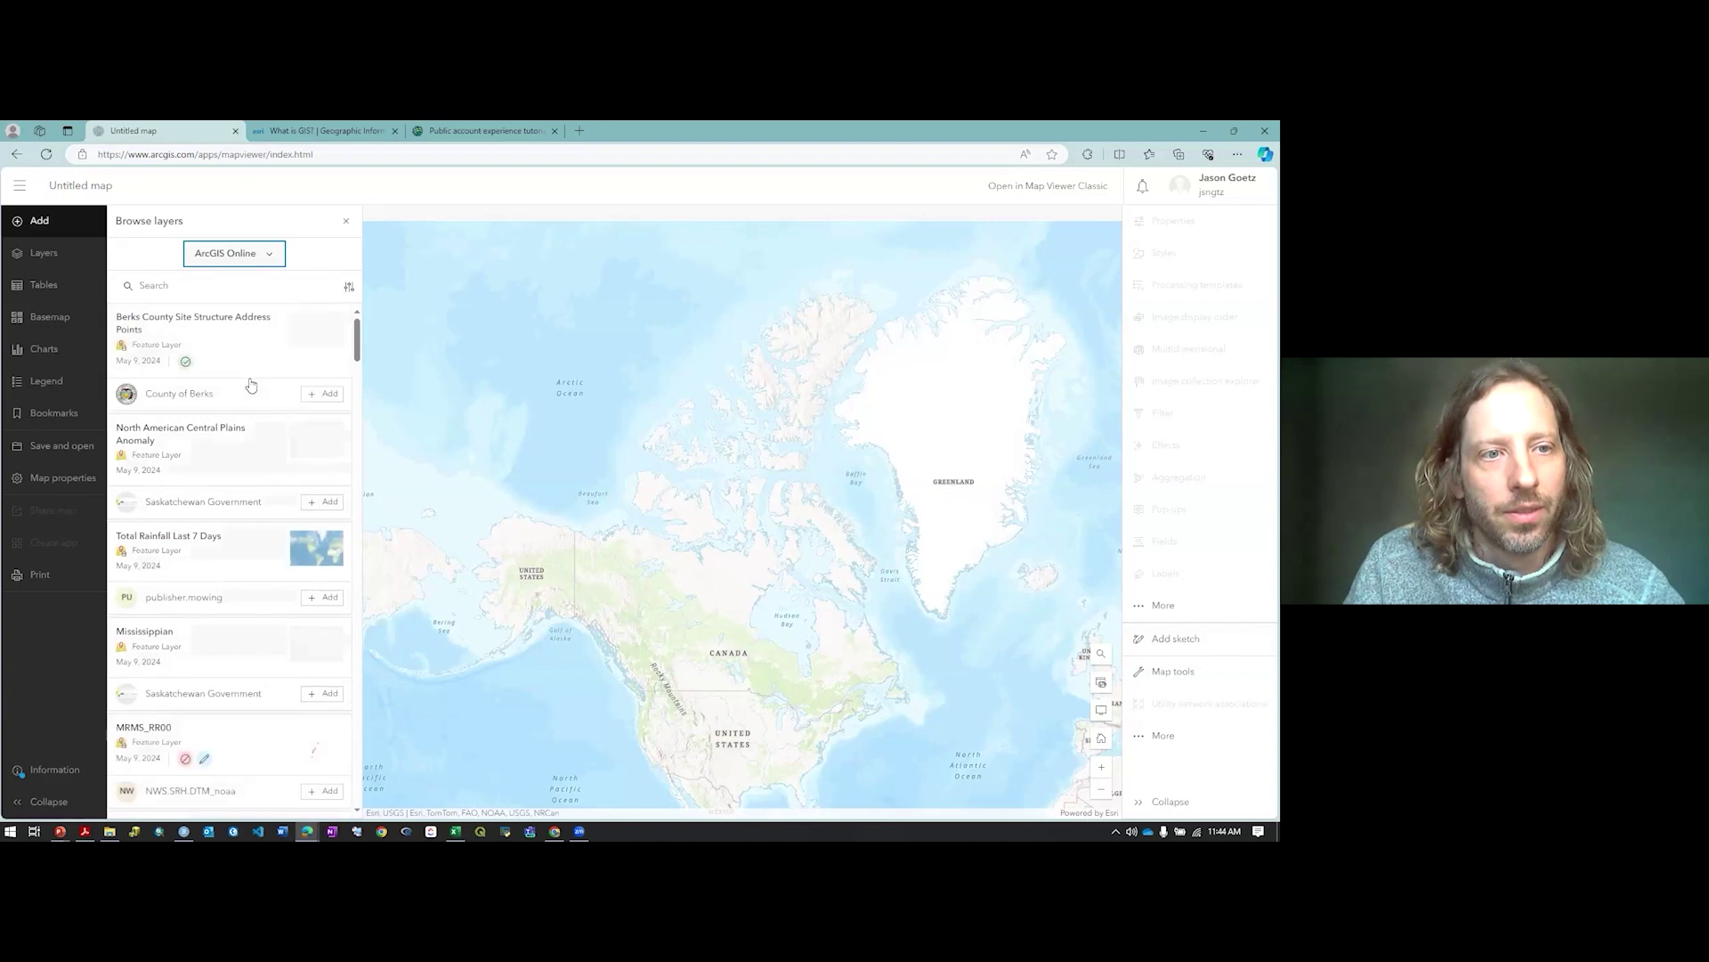
# Search the ArcGIS Online layers for "City of Kitchener" and look through the available feature layers
pyautogui.click(245, 288)
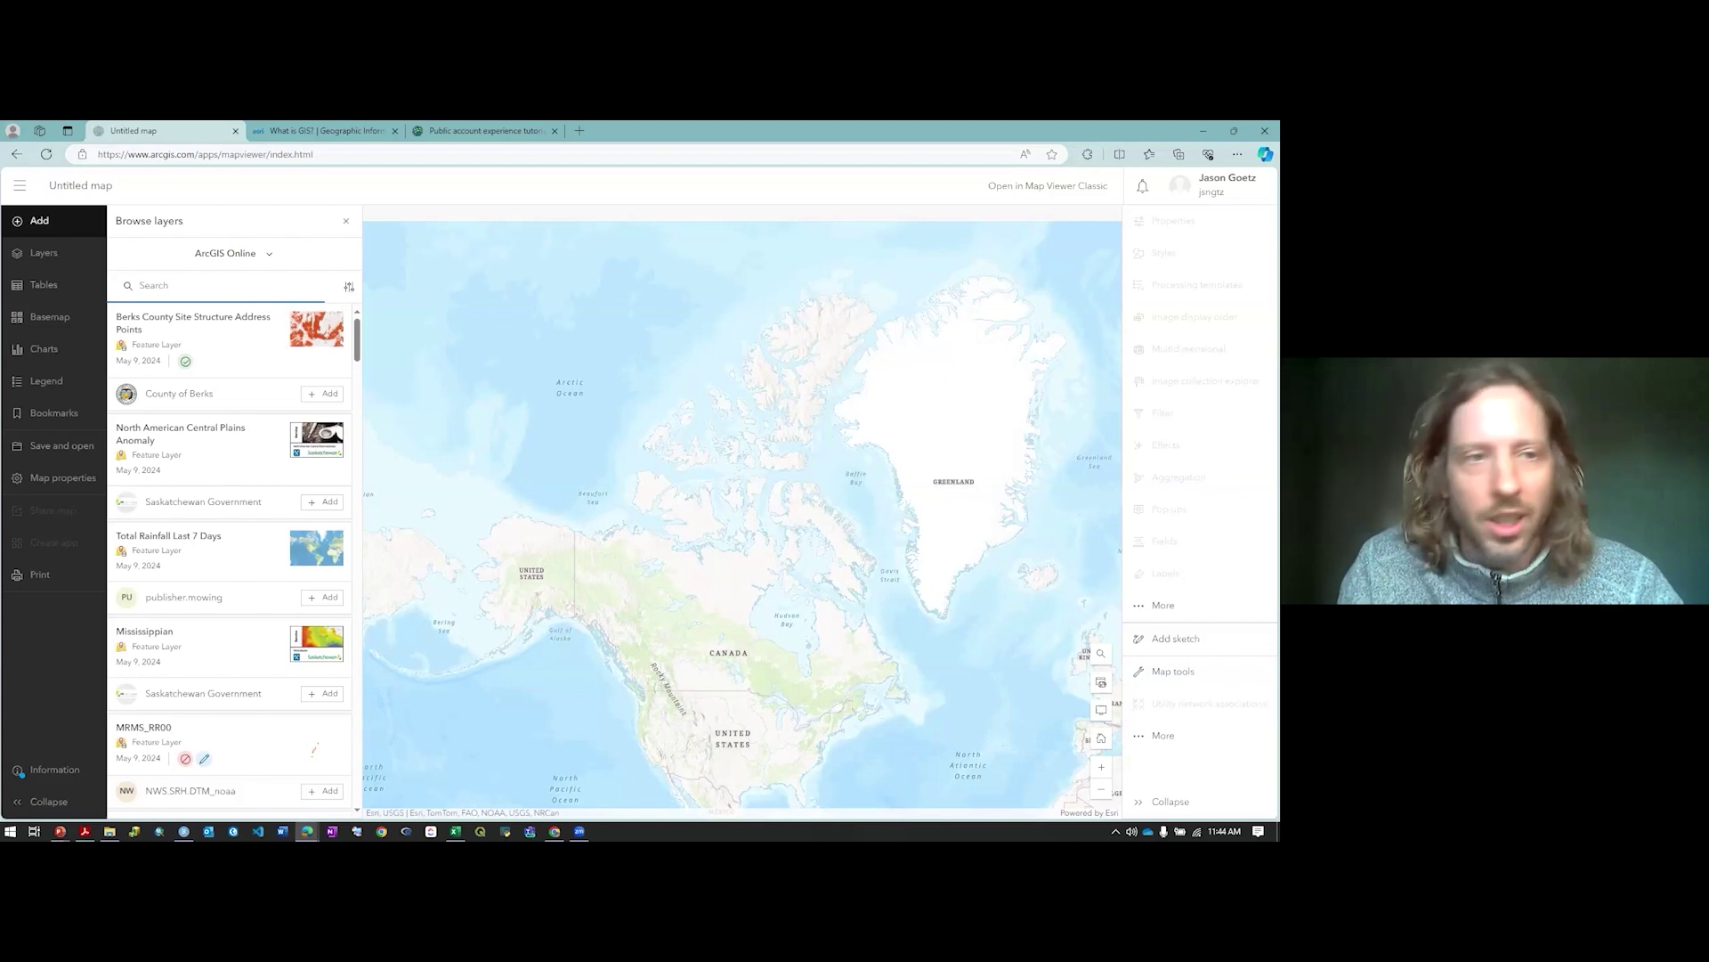
pyautogui.write('City')
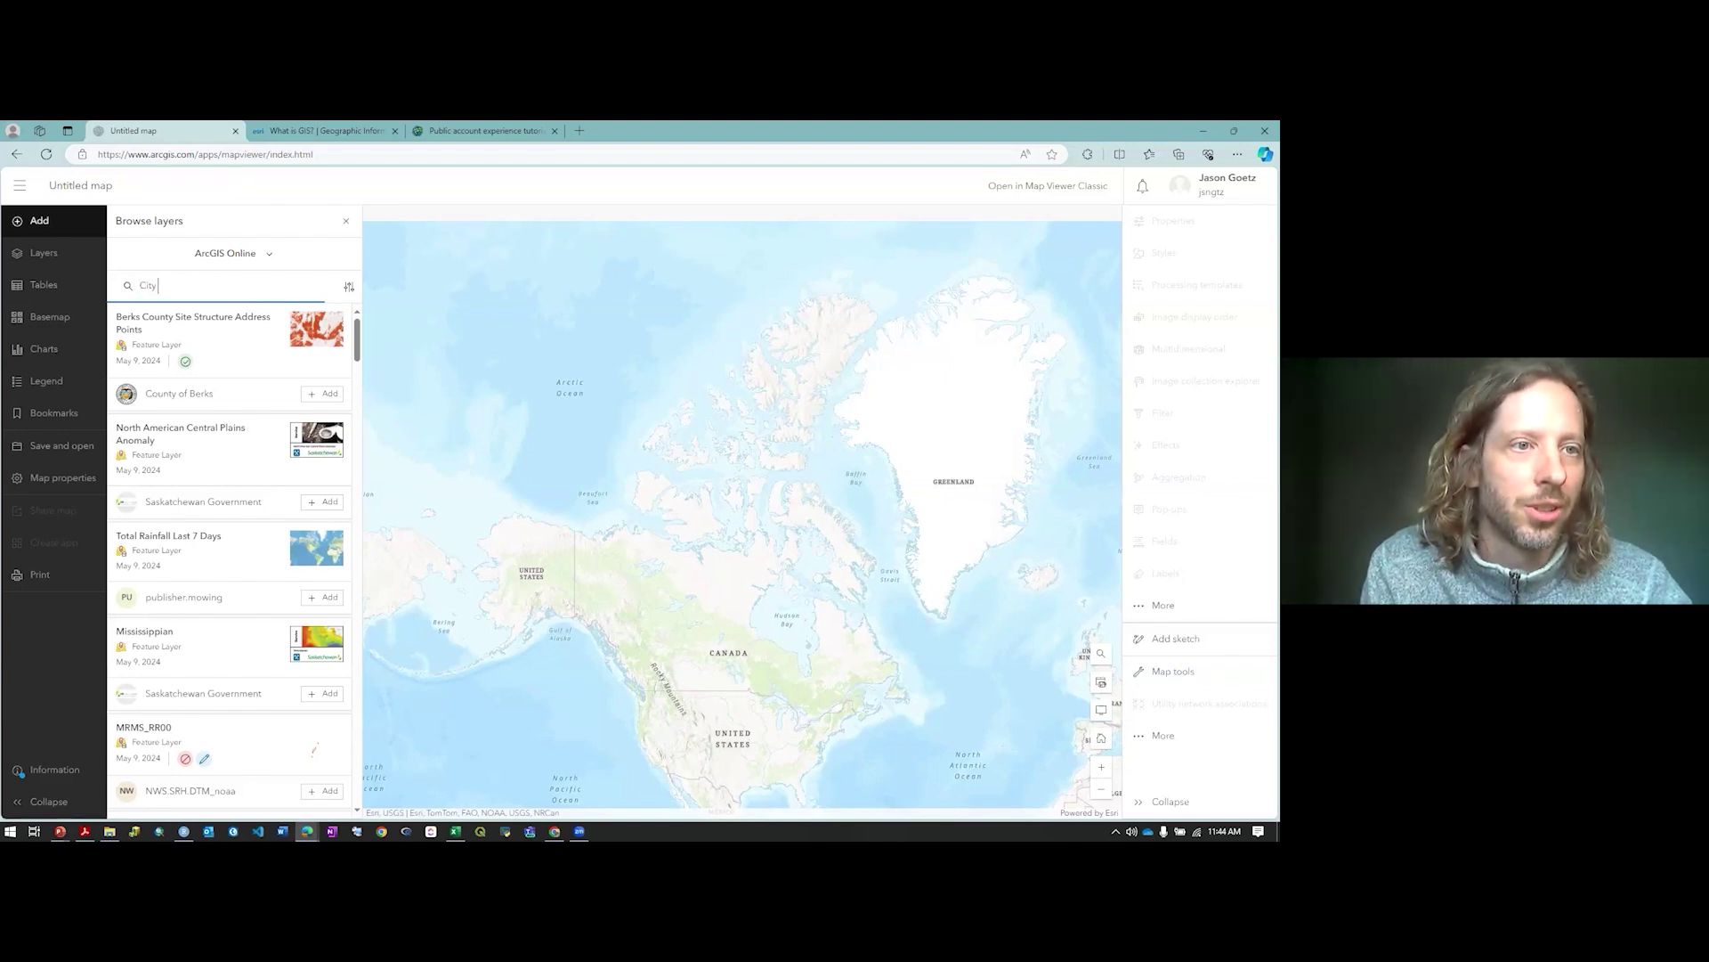
pyautogui.write(' of Kitchener')
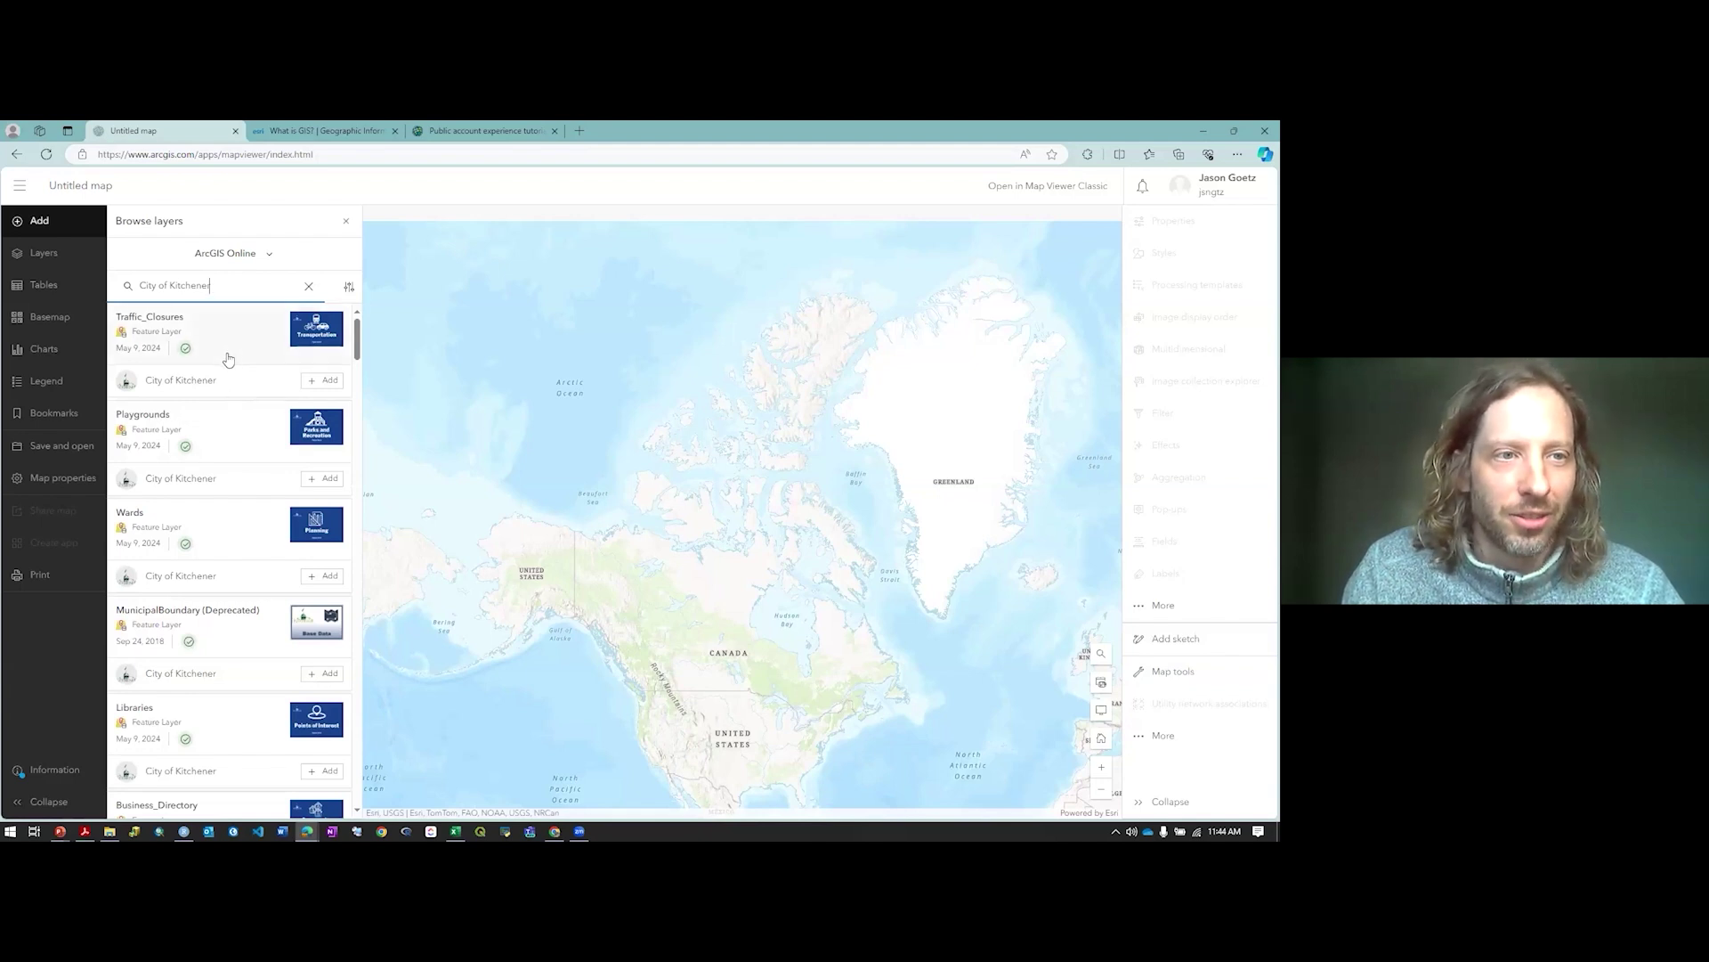
pyautogui.moveTo(189, 353)
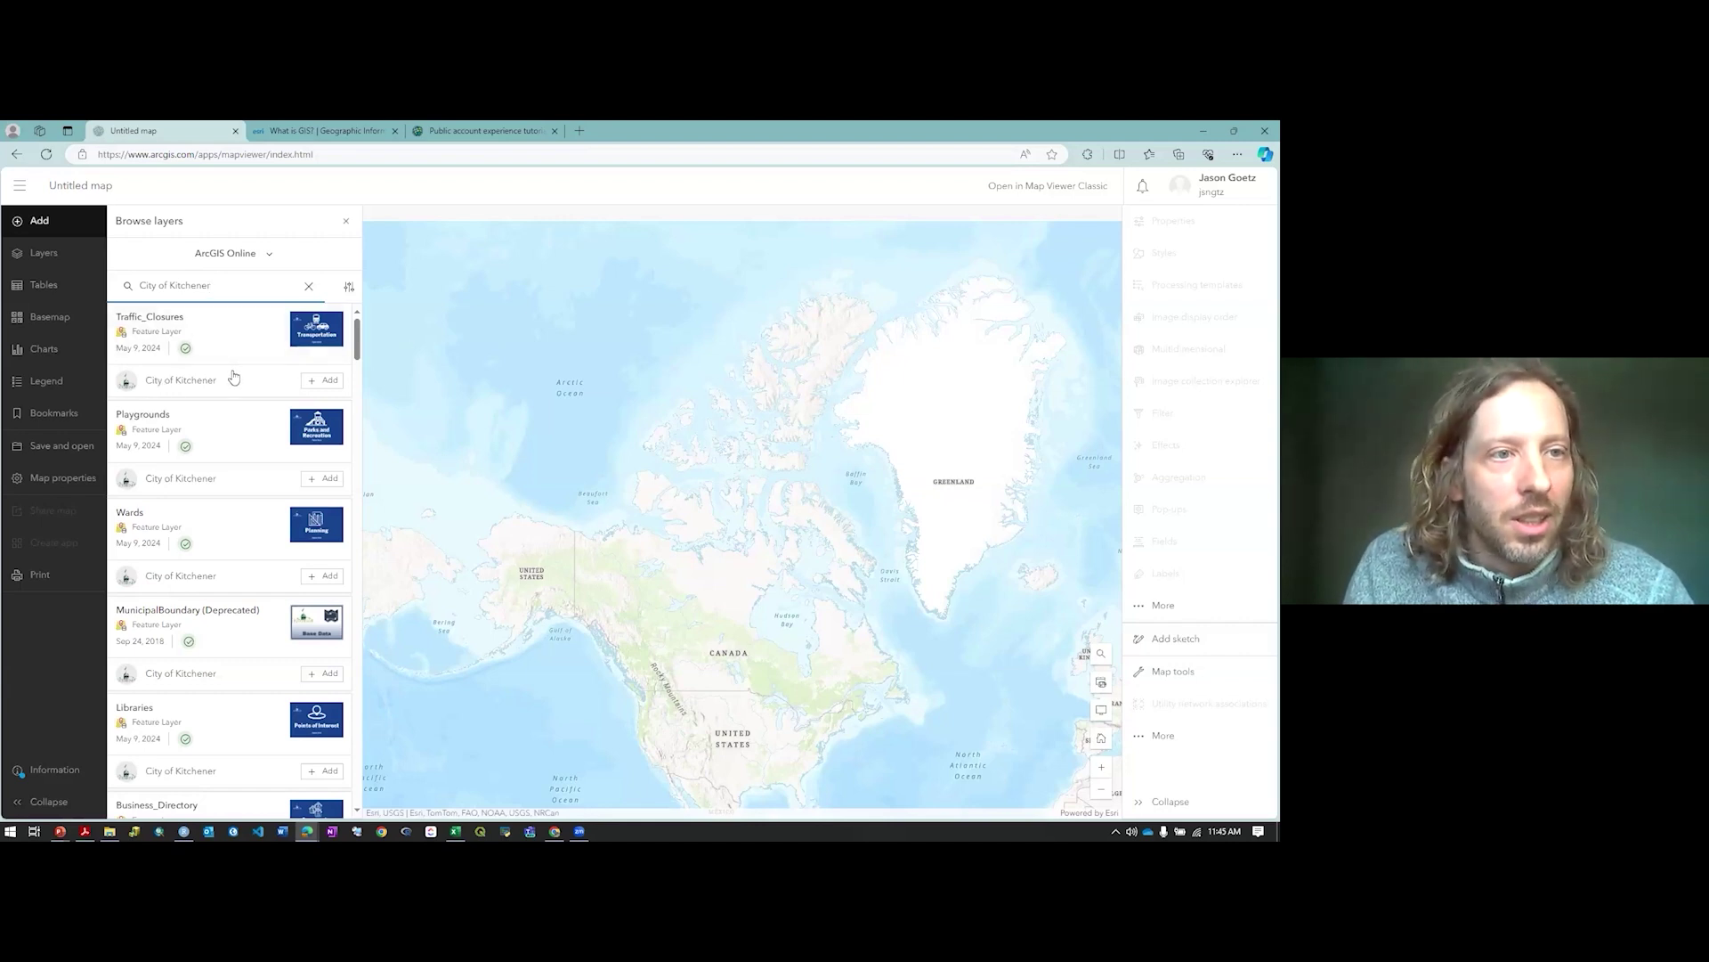
pyautogui.scroll(-4, 230, 428)
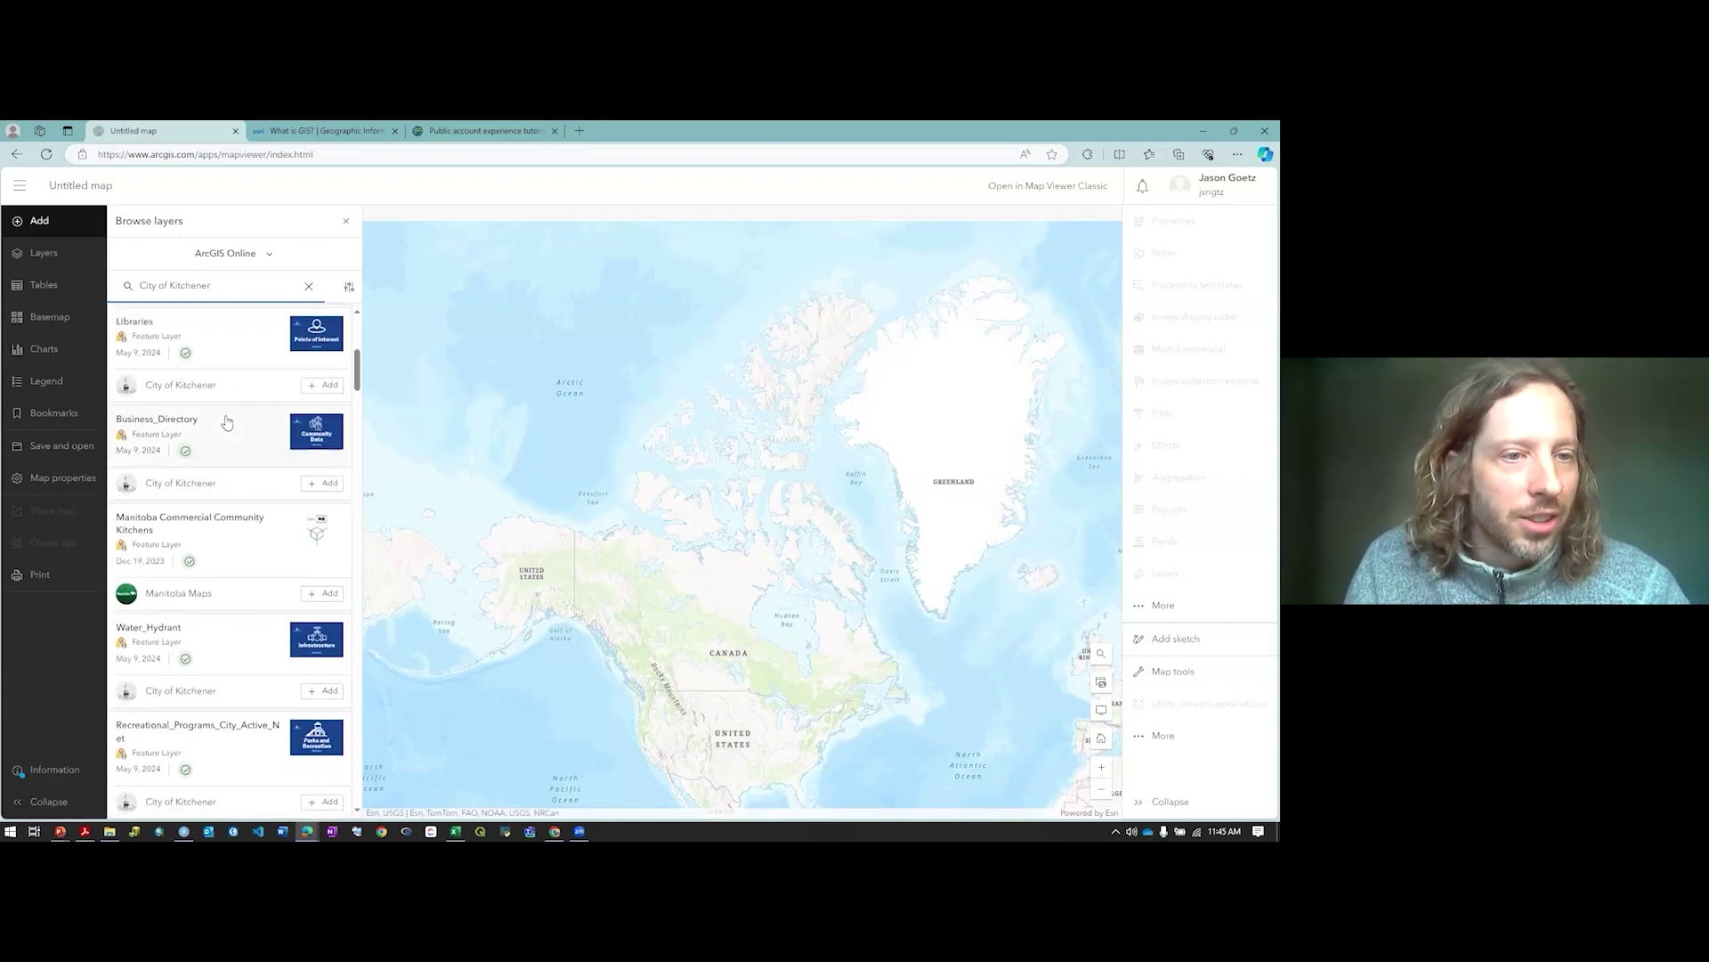
pyautogui.scroll(-1, 227, 422)
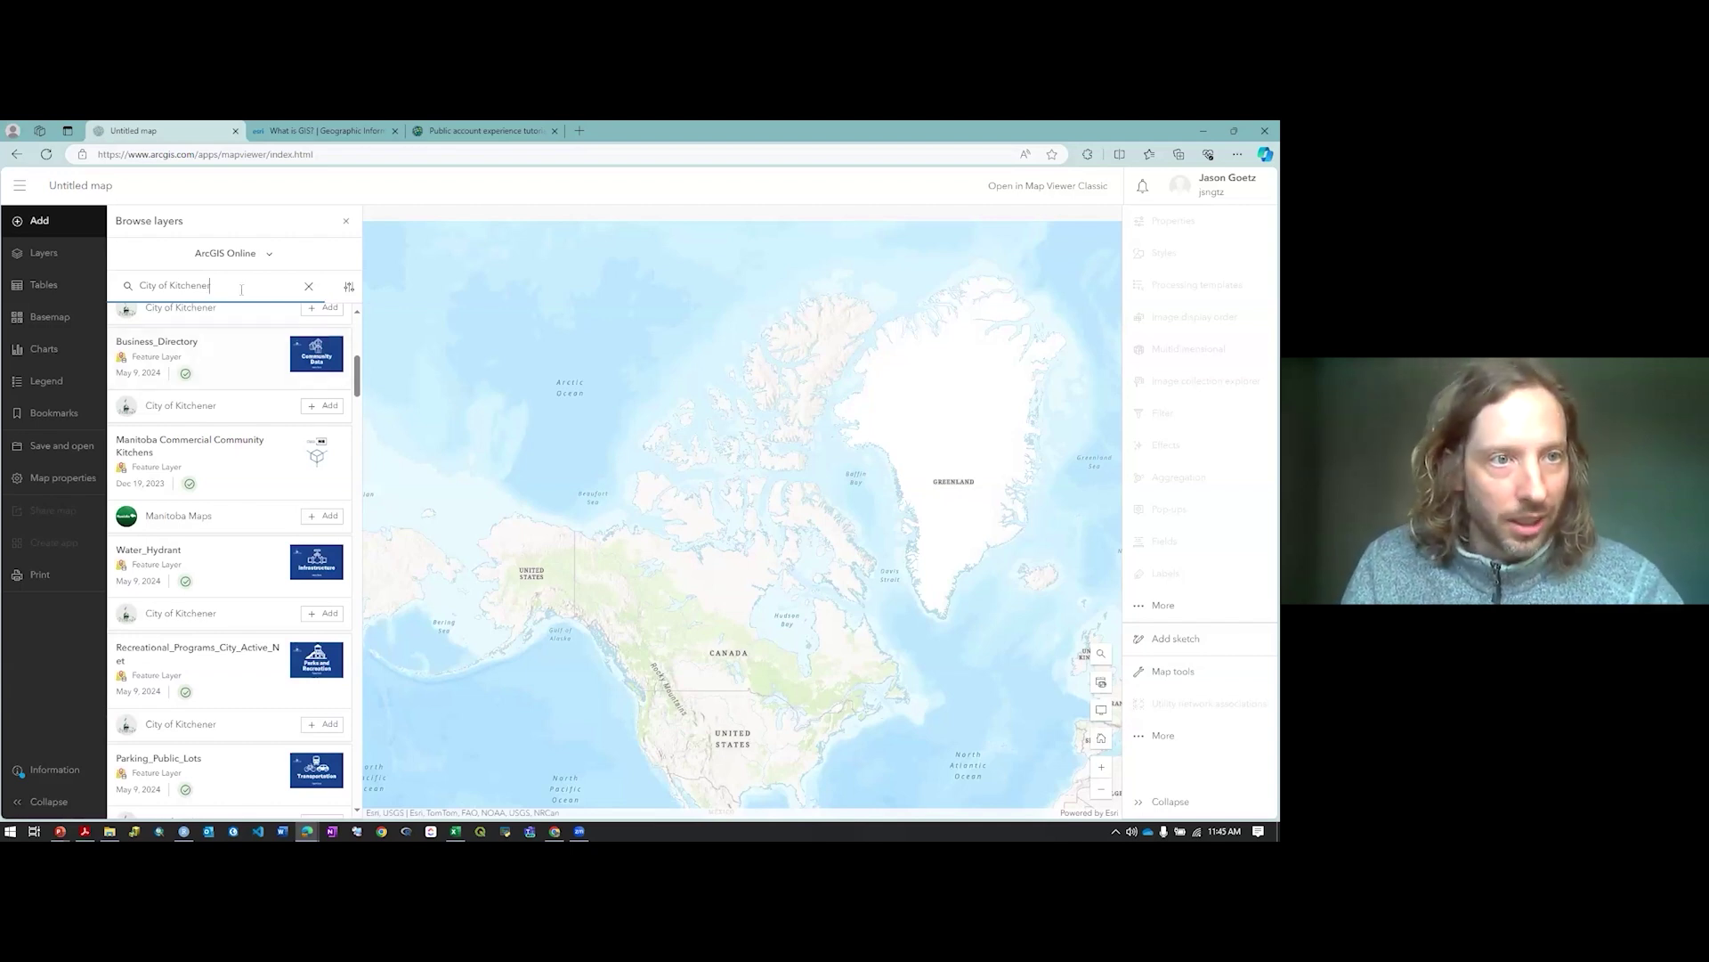
pyautogui.scroll(-5, 260, 558)
pyautogui.scroll(-6, 260, 558)
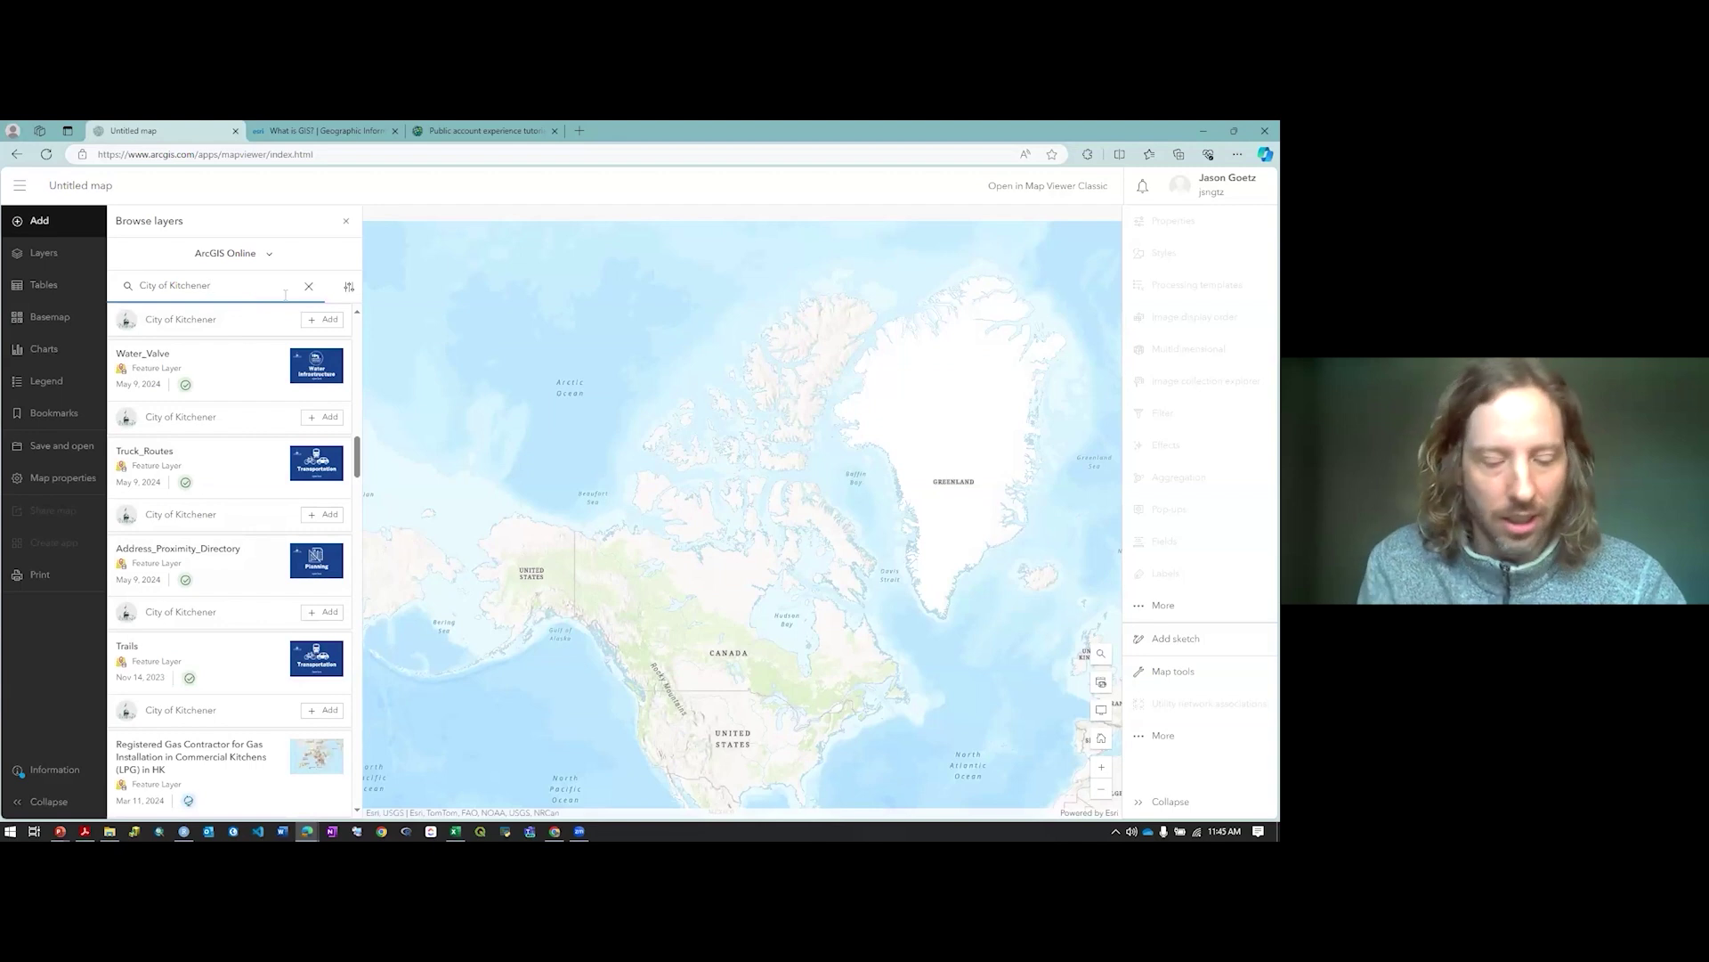
# Refine the layer search to "City of Kitchener Traffic", add the Traffic_Collisions layer to the map and close the layer browser
pyautogui.write('raffic')
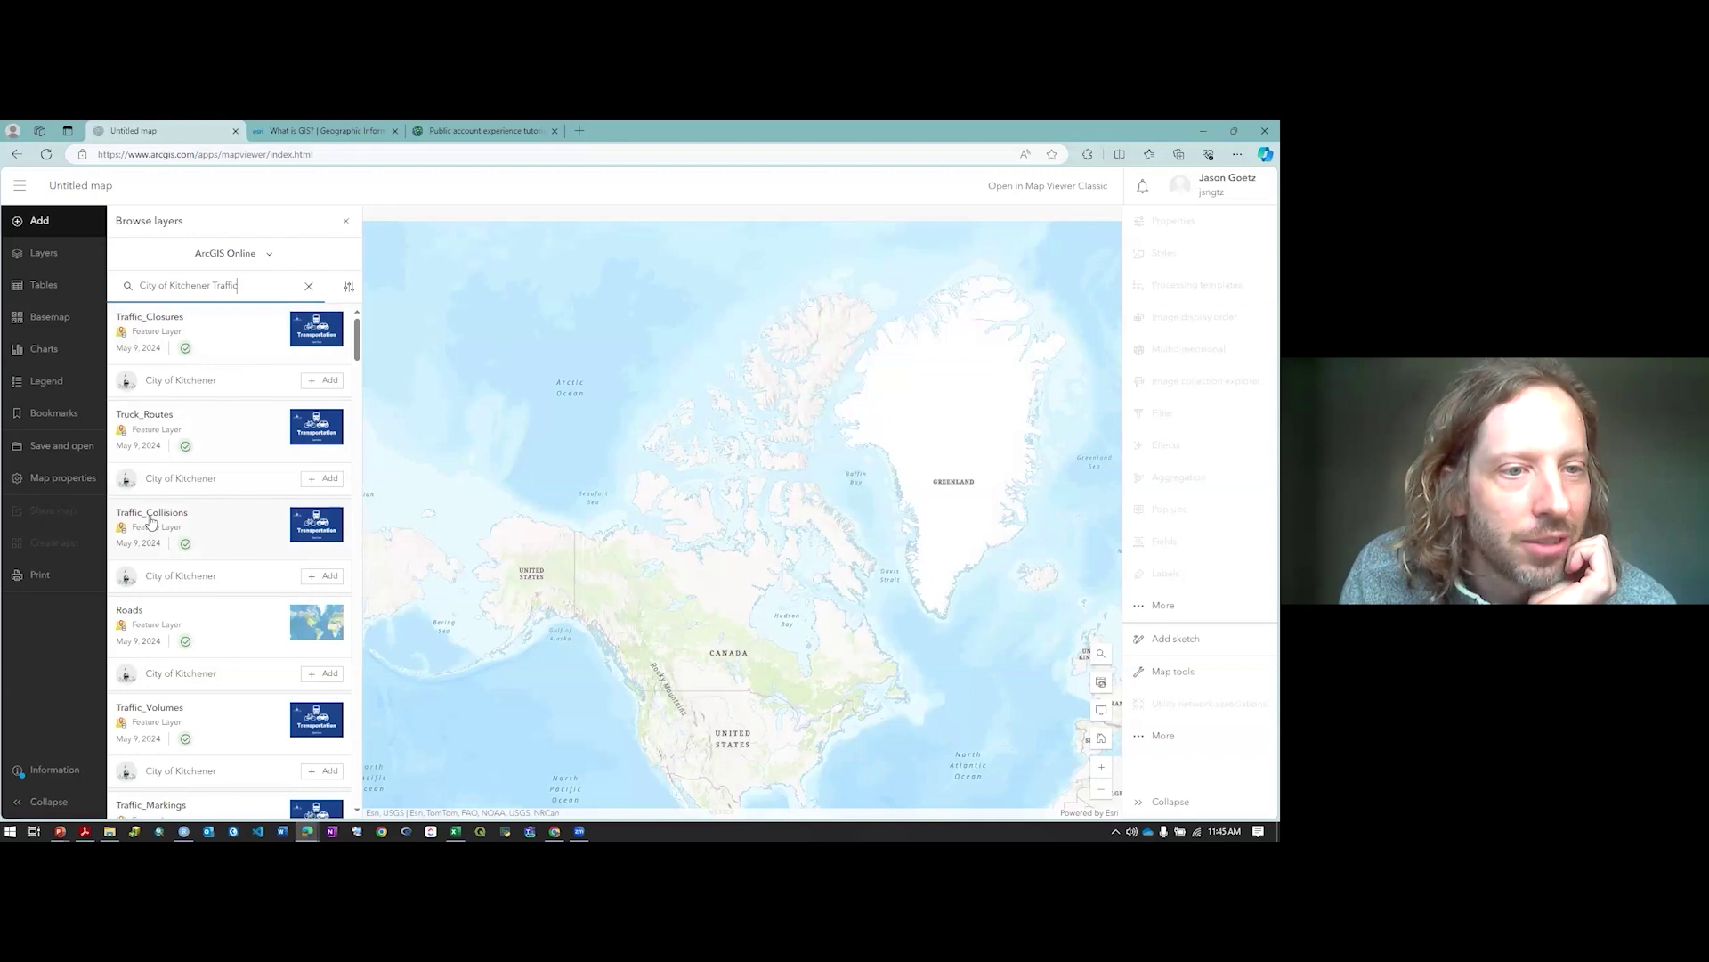
pyautogui.scroll(-1, 202, 539)
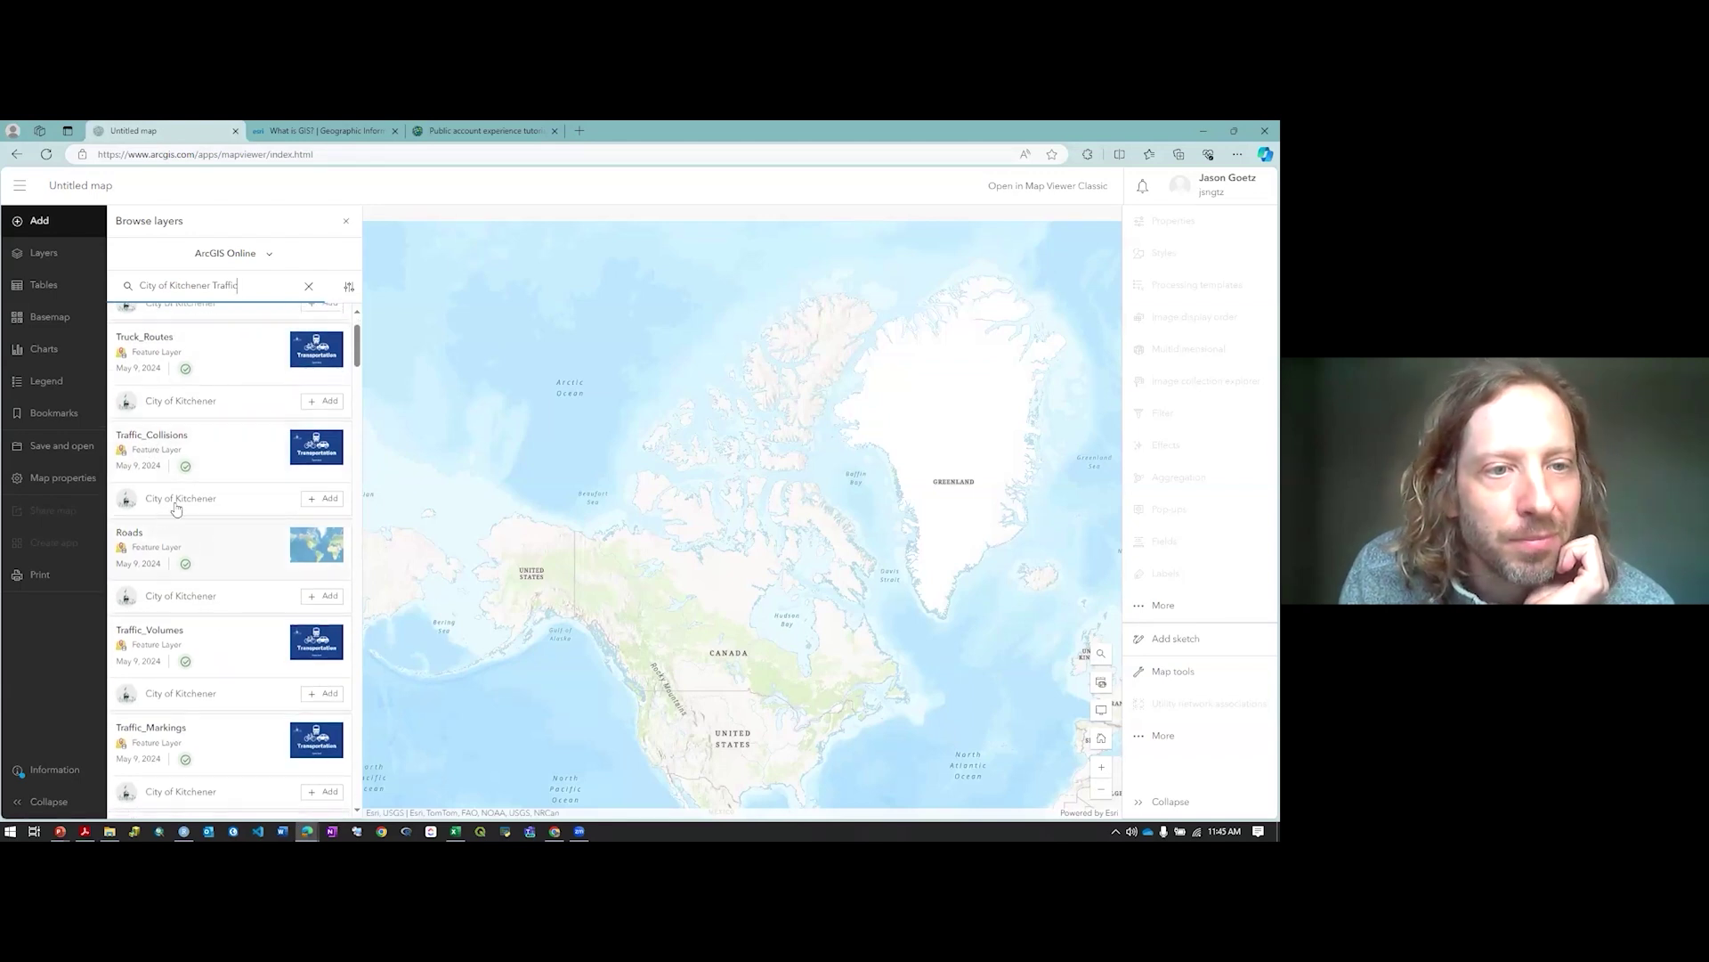
pyautogui.click(326, 503)
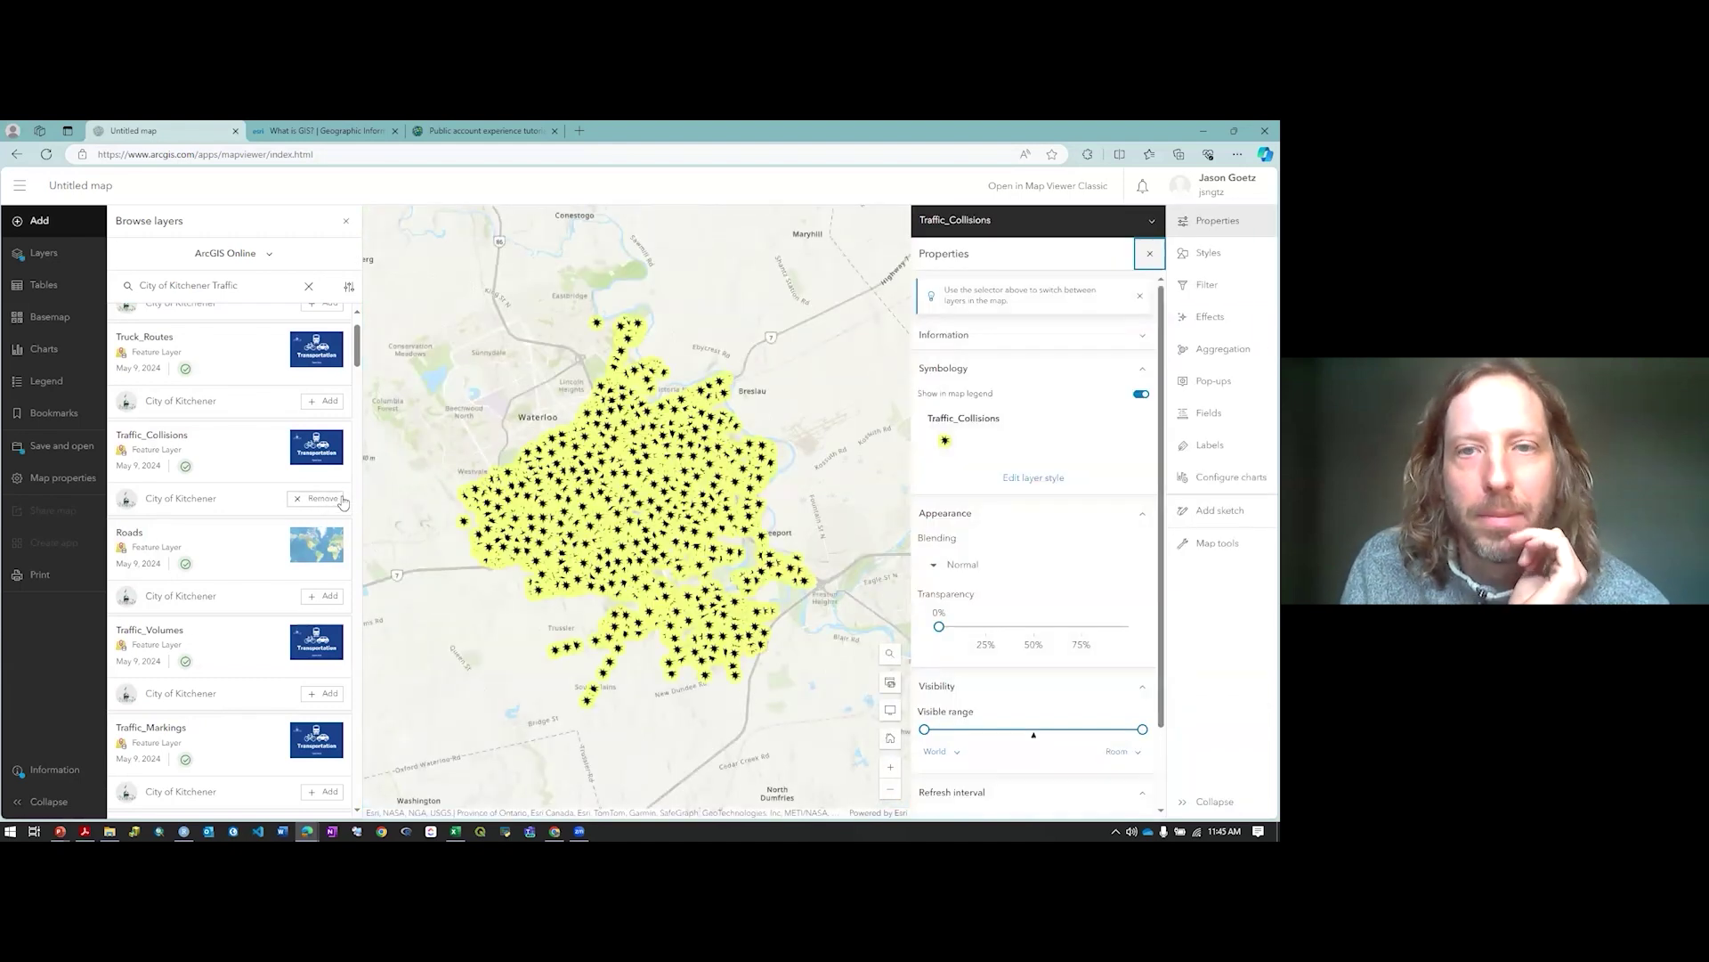
pyautogui.click(344, 223)
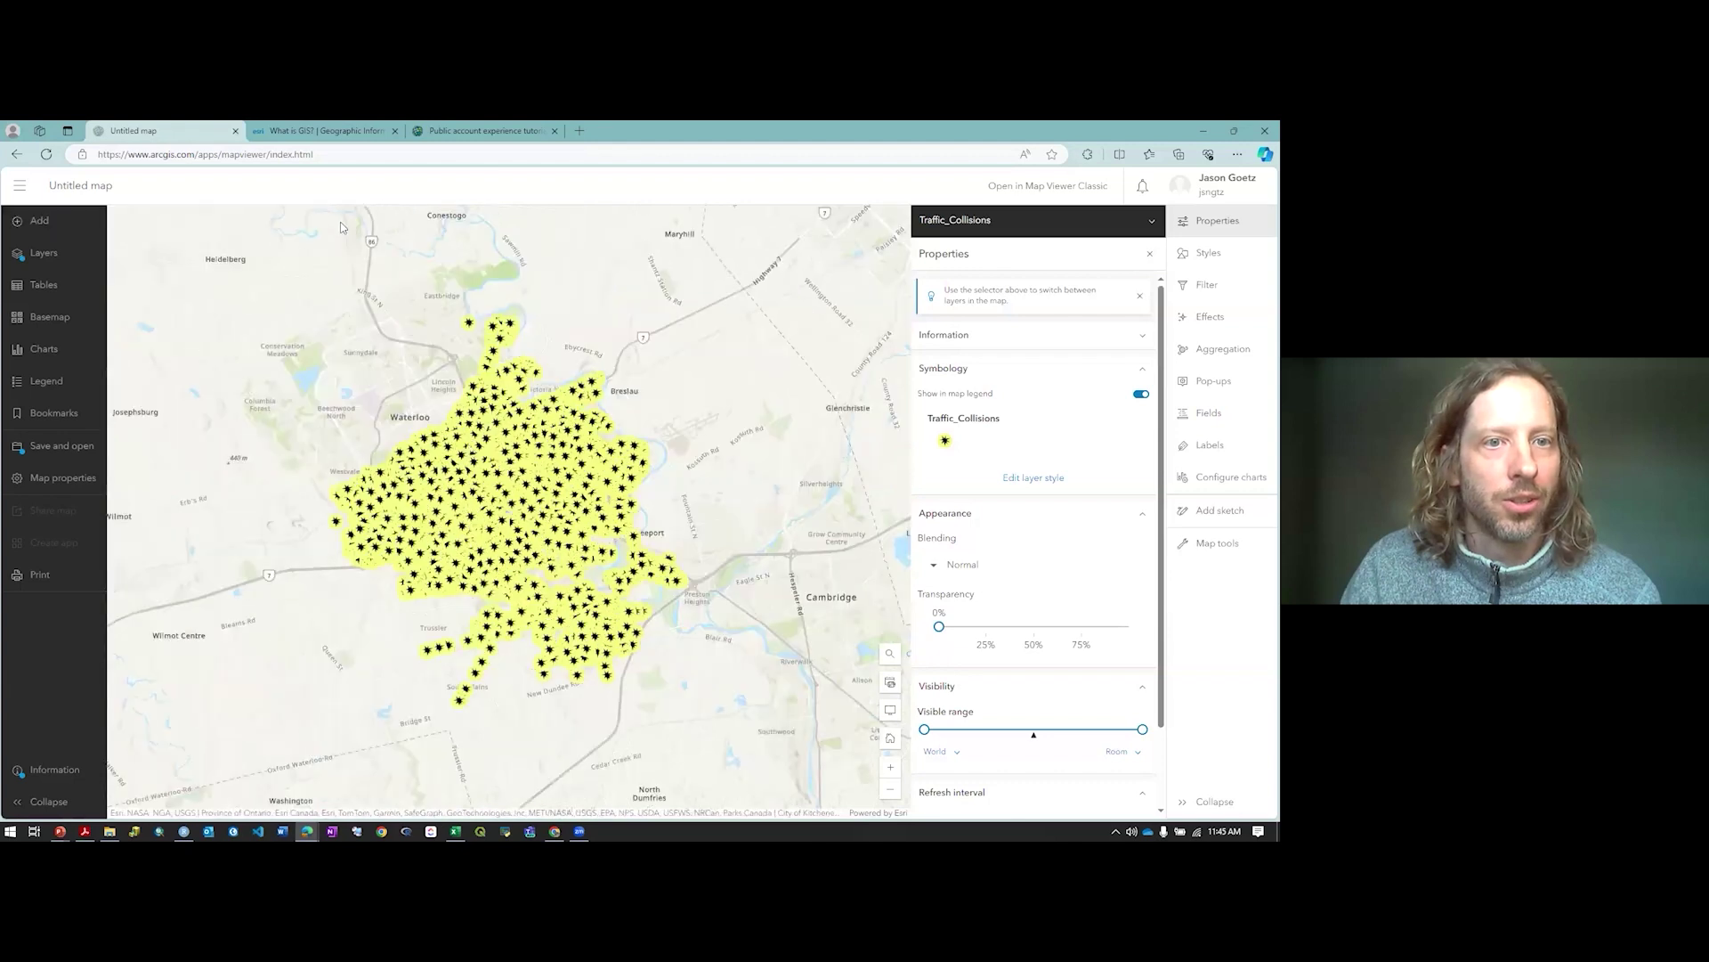
pyautogui.moveTo(523, 478); pyautogui.dragTo(613, 523)
pyautogui.scroll(2, 572, 511)
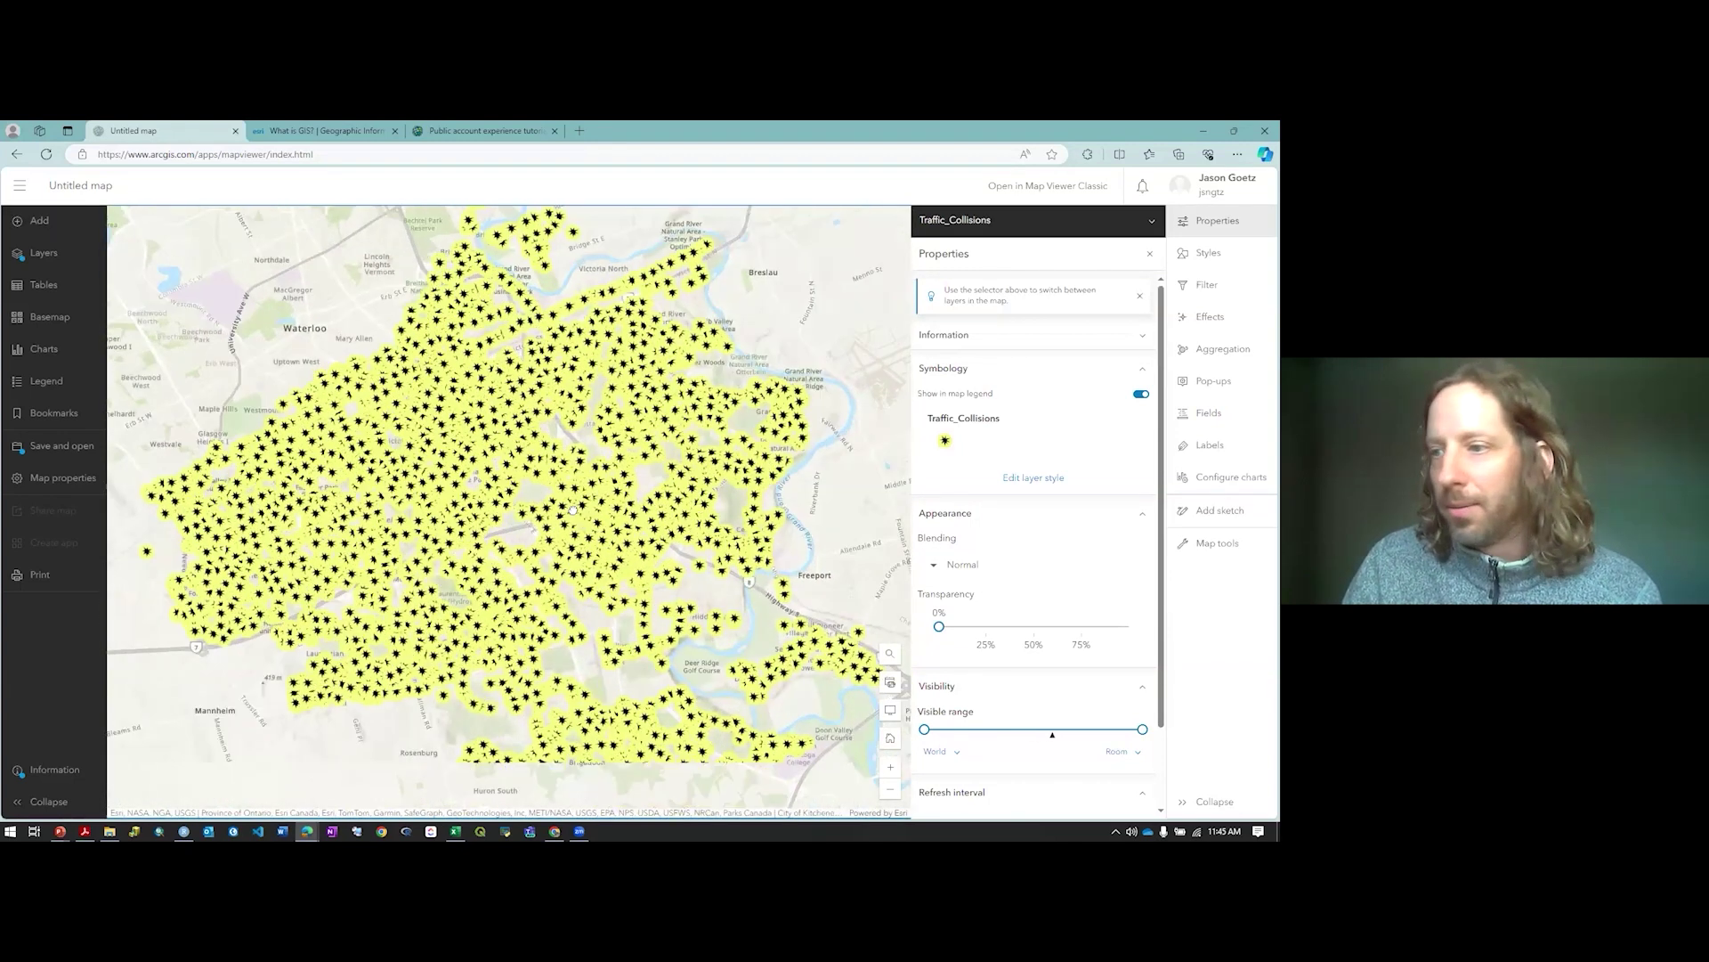
pyautogui.scroll(-2, 573, 511)
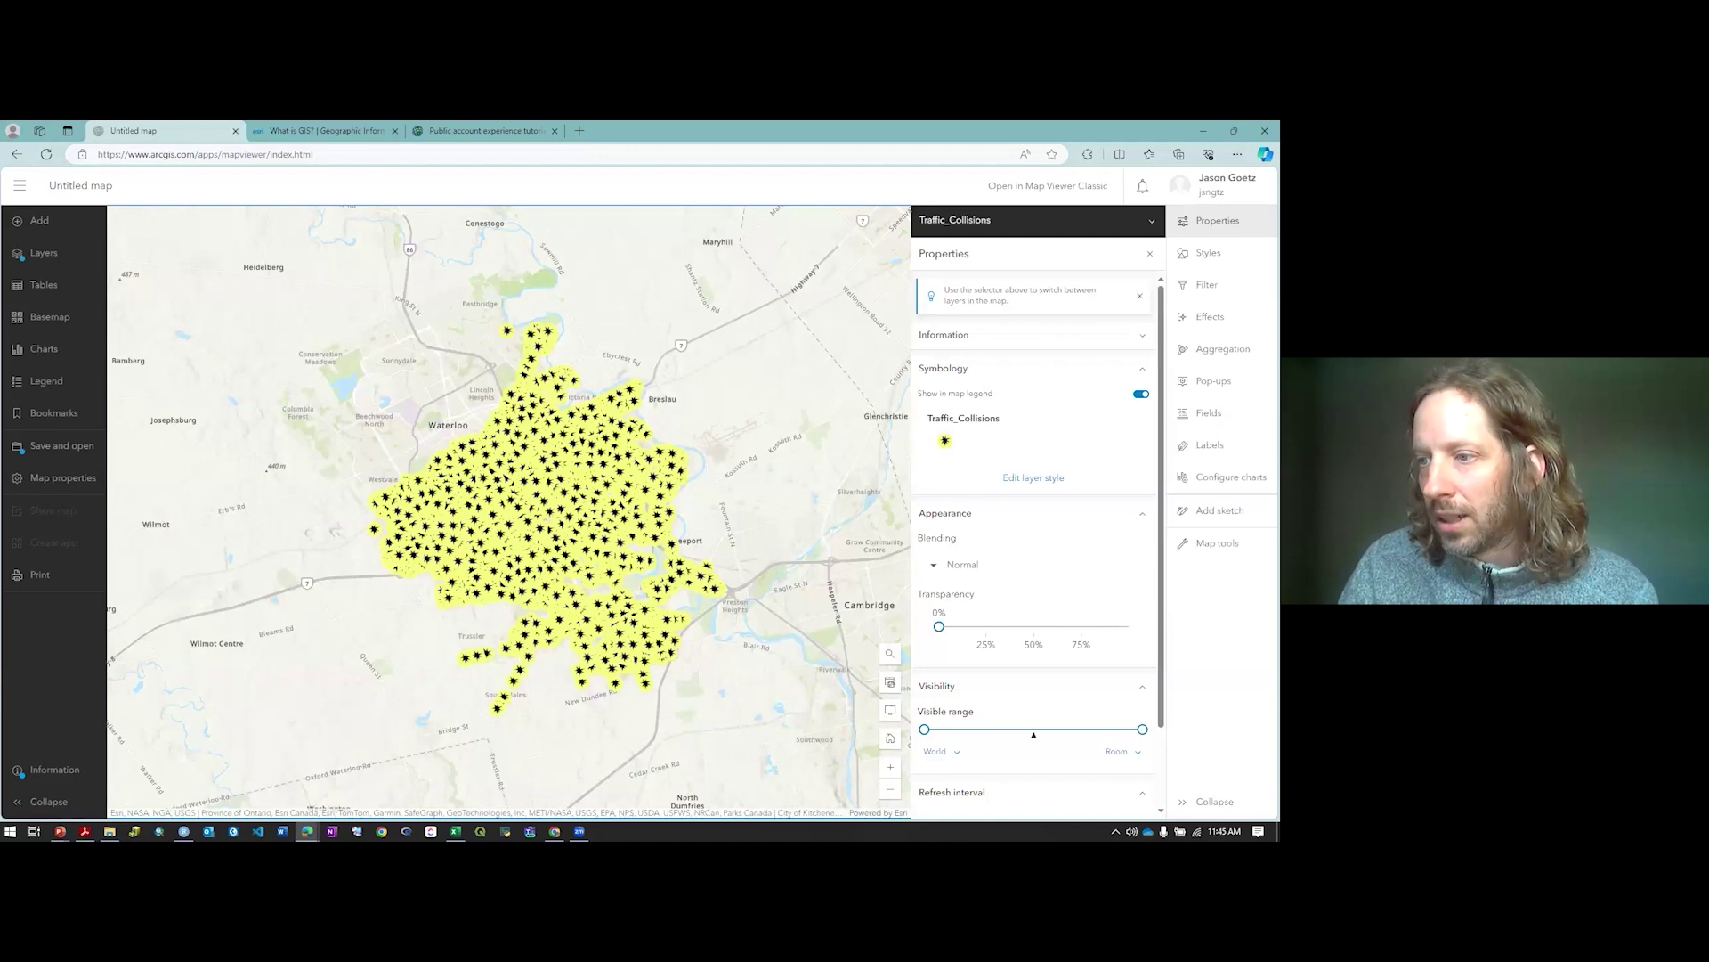
pyautogui.scroll(2, 505, 479)
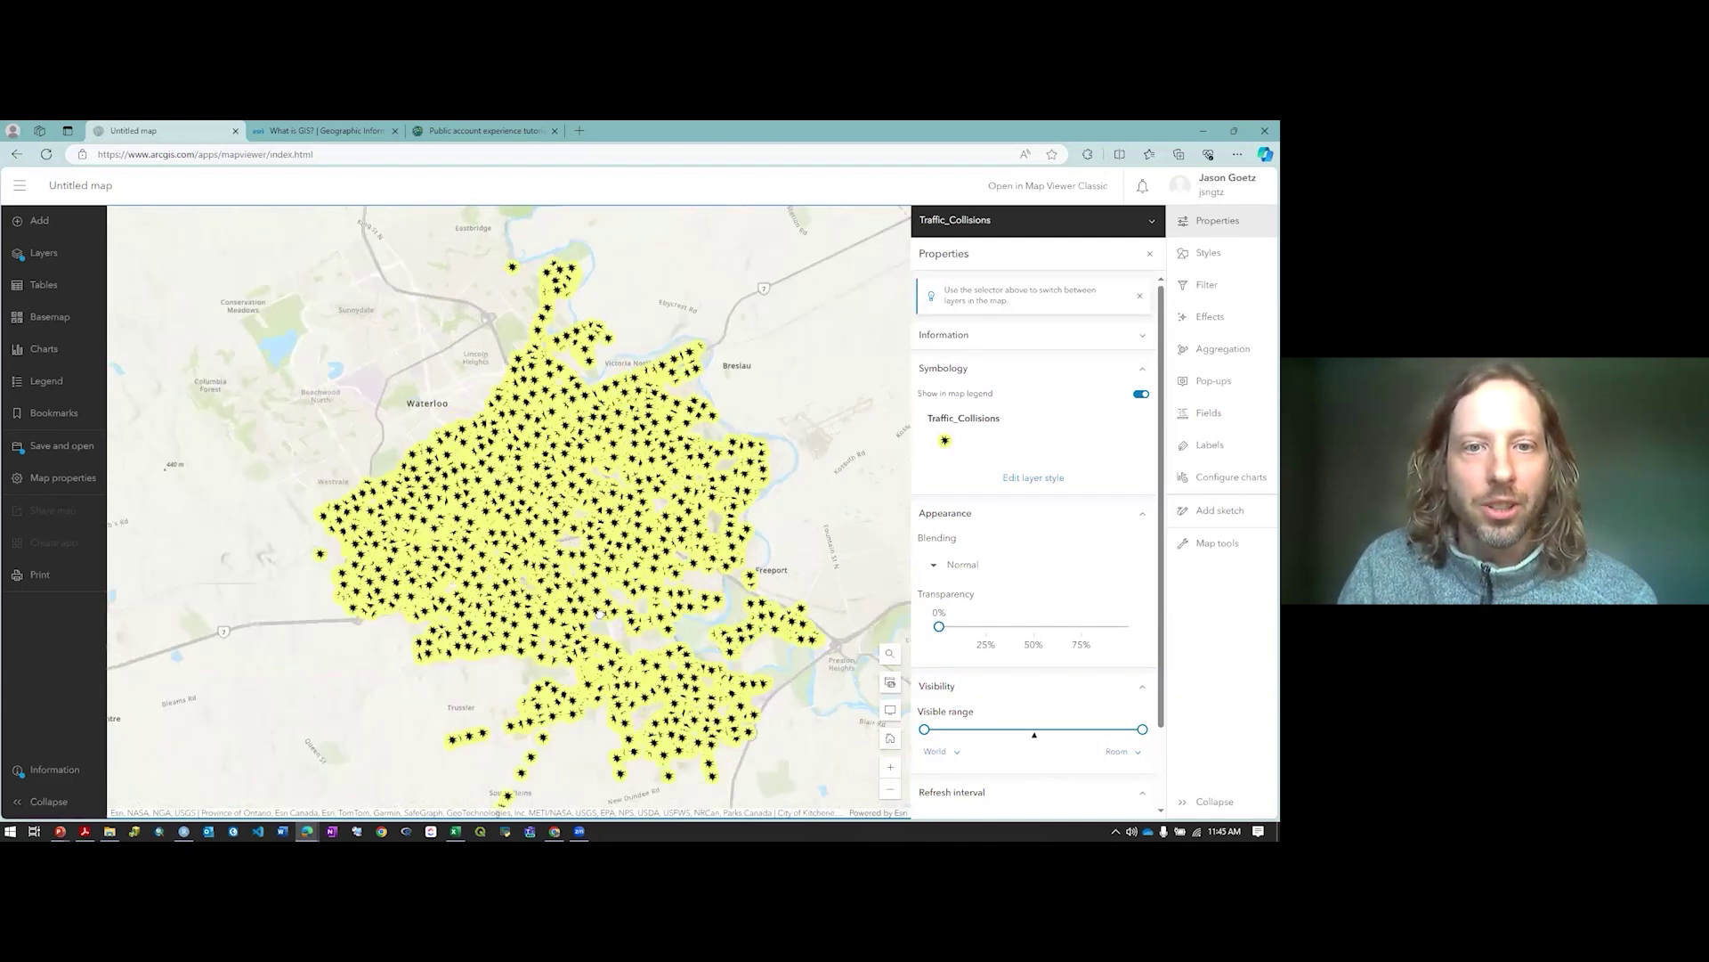
pyautogui.scroll(-2, 504, 485)
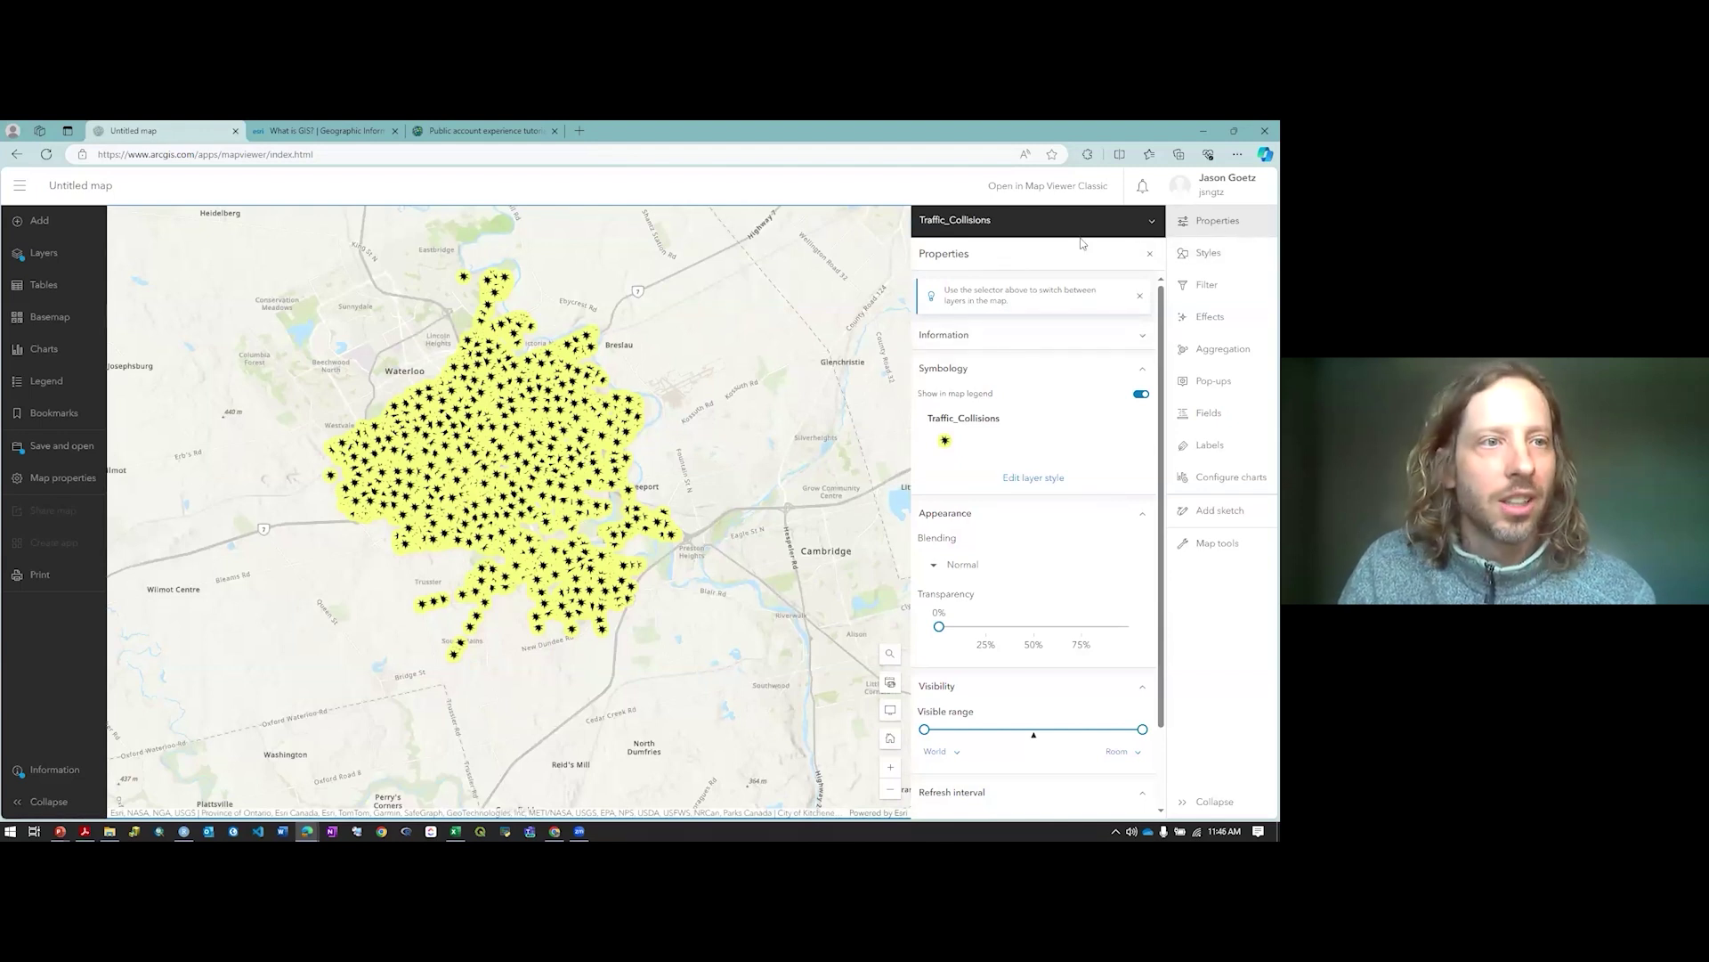
pyautogui.click(1242, 221)
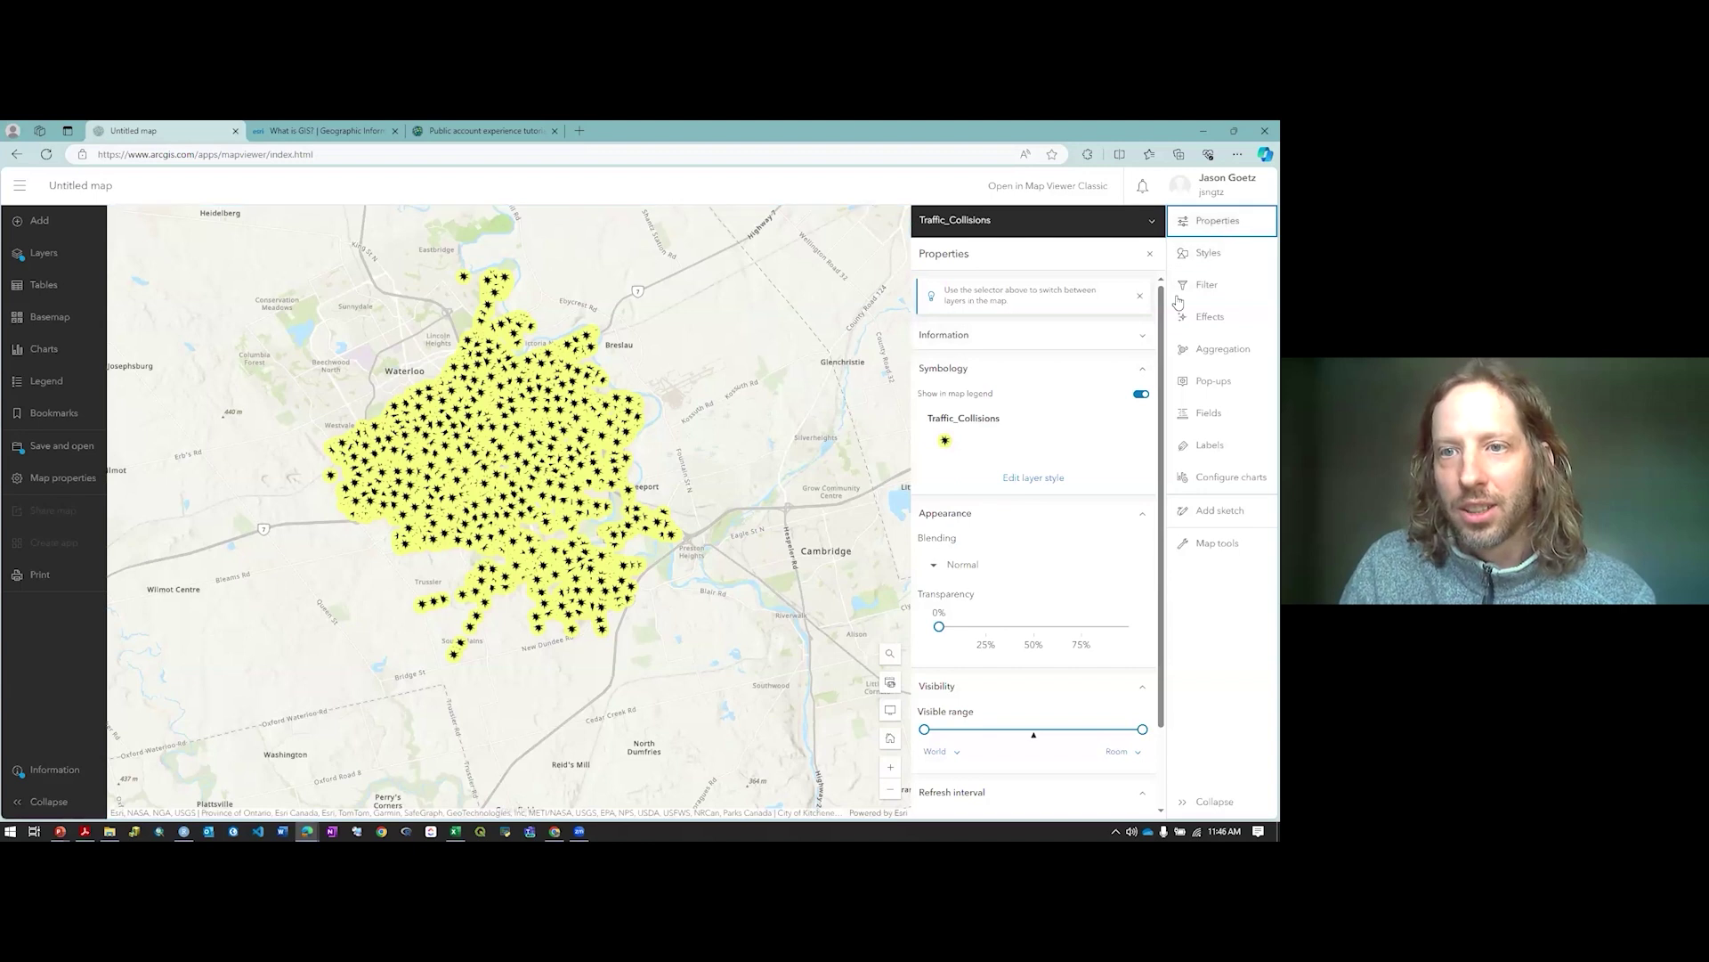
pyautogui.click(1243, 220)
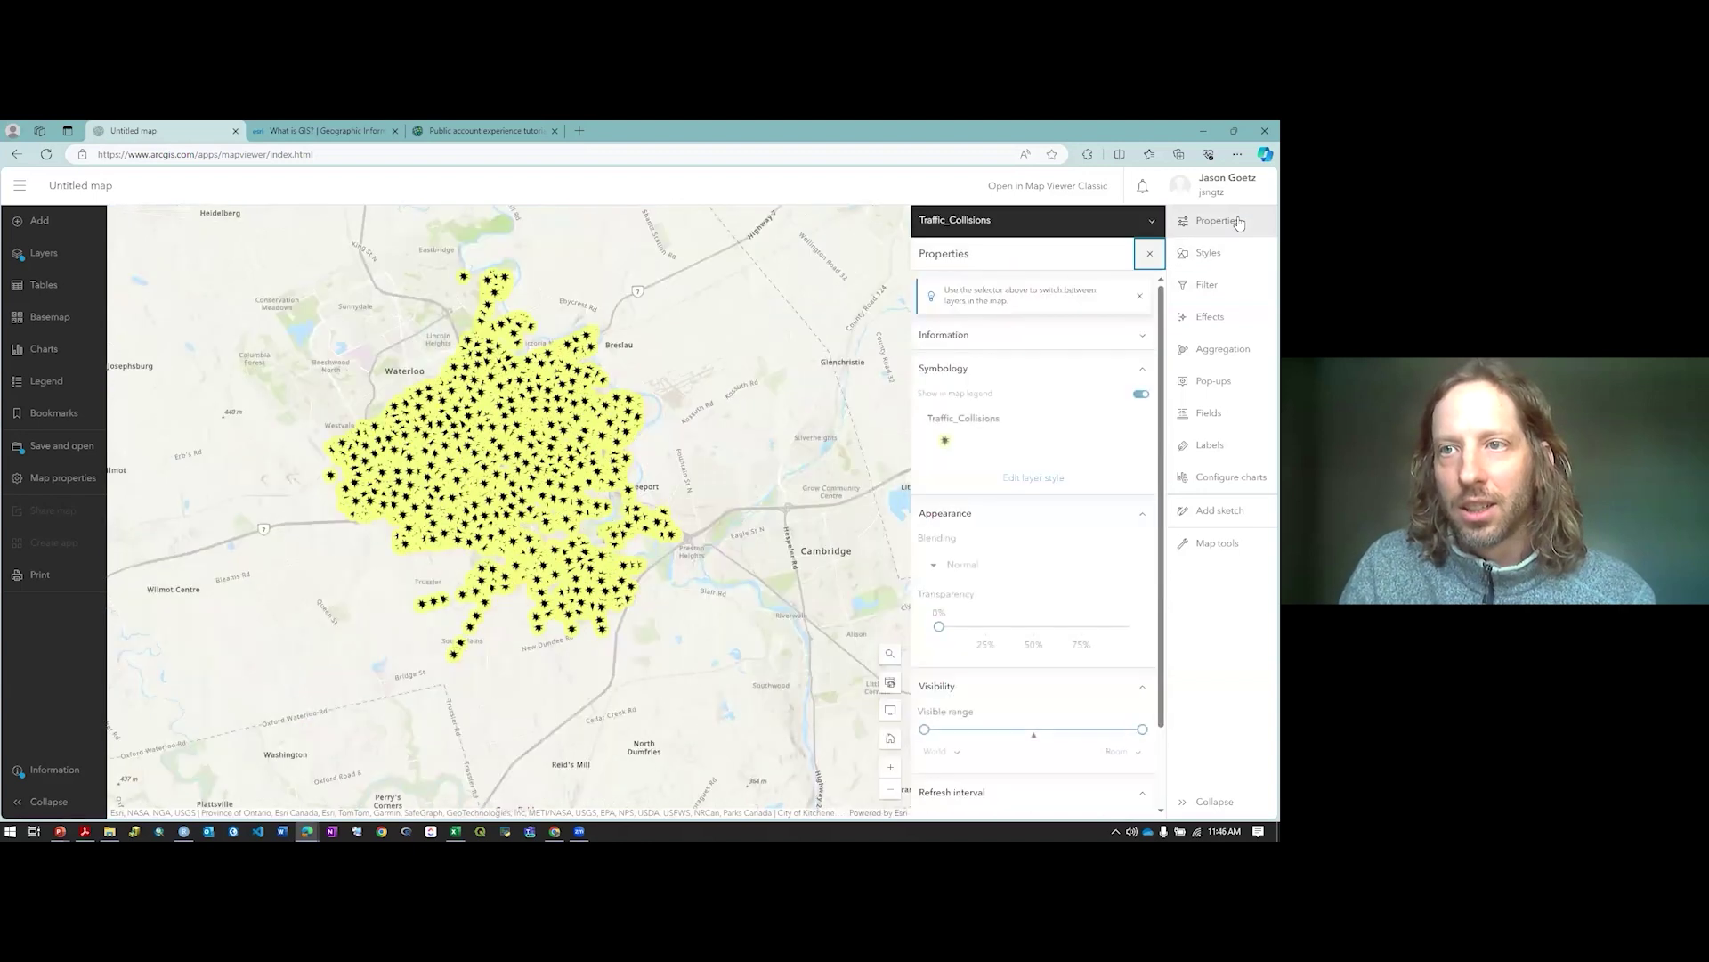
# Change the Traffic_Collisions layer's single symbol to the circle from the Basic shapes category
pyautogui.click(1031, 478)
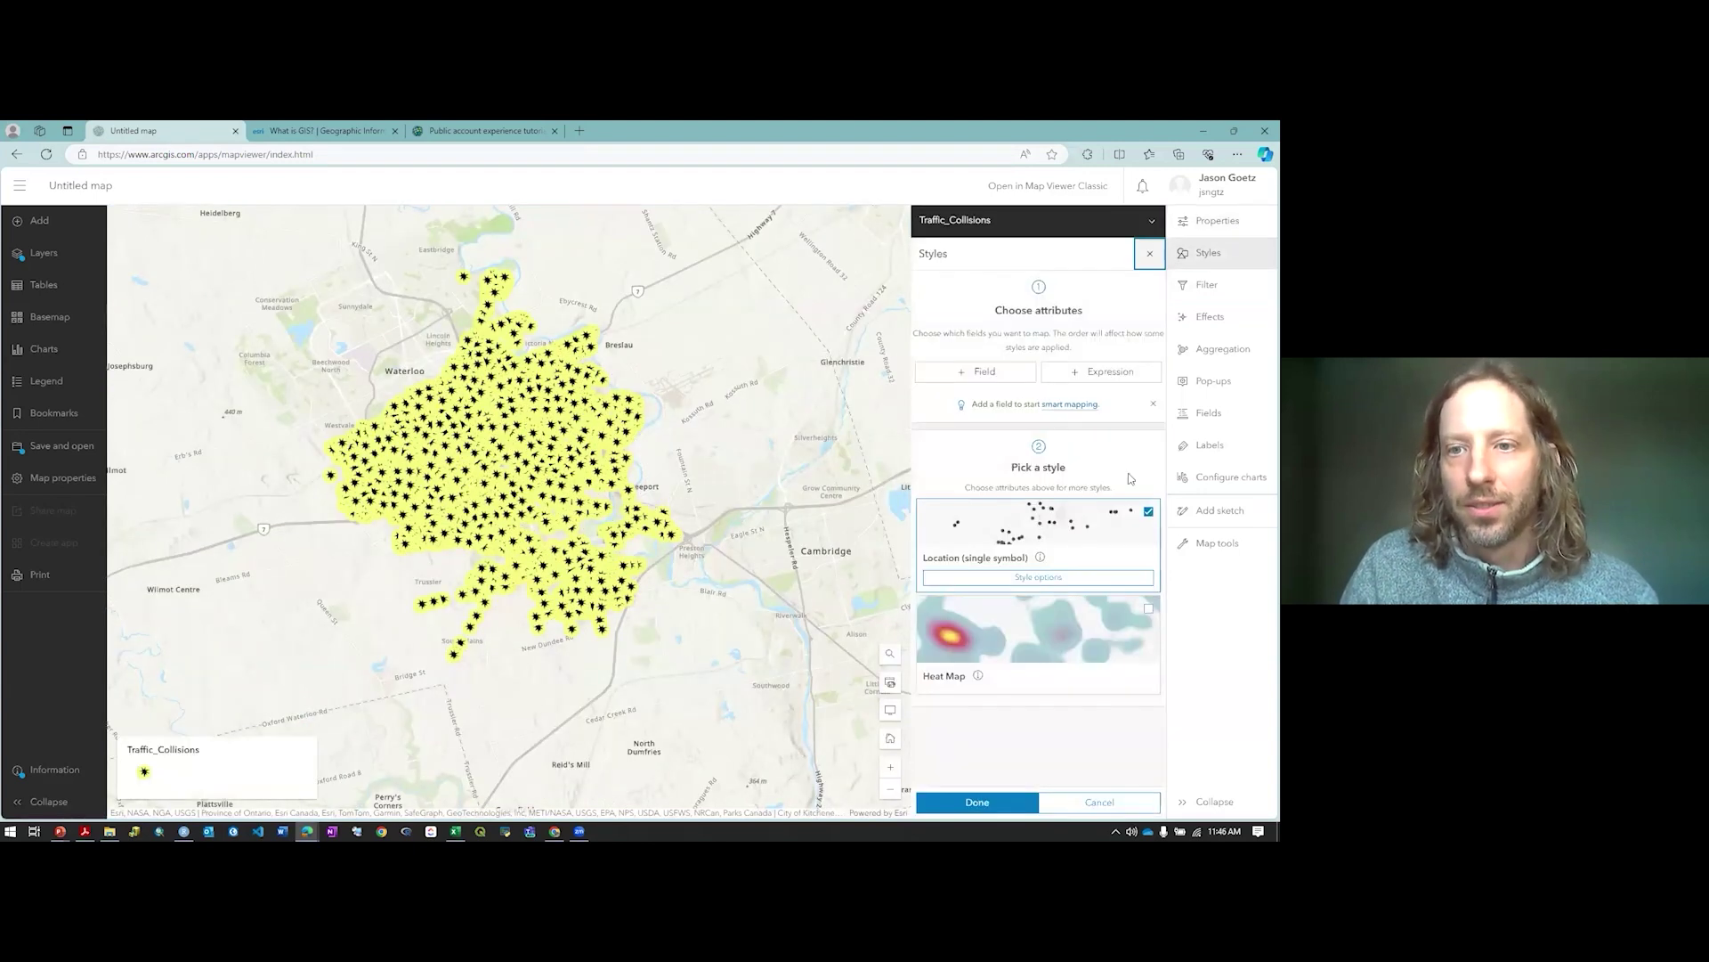
pyautogui.click(1027, 579)
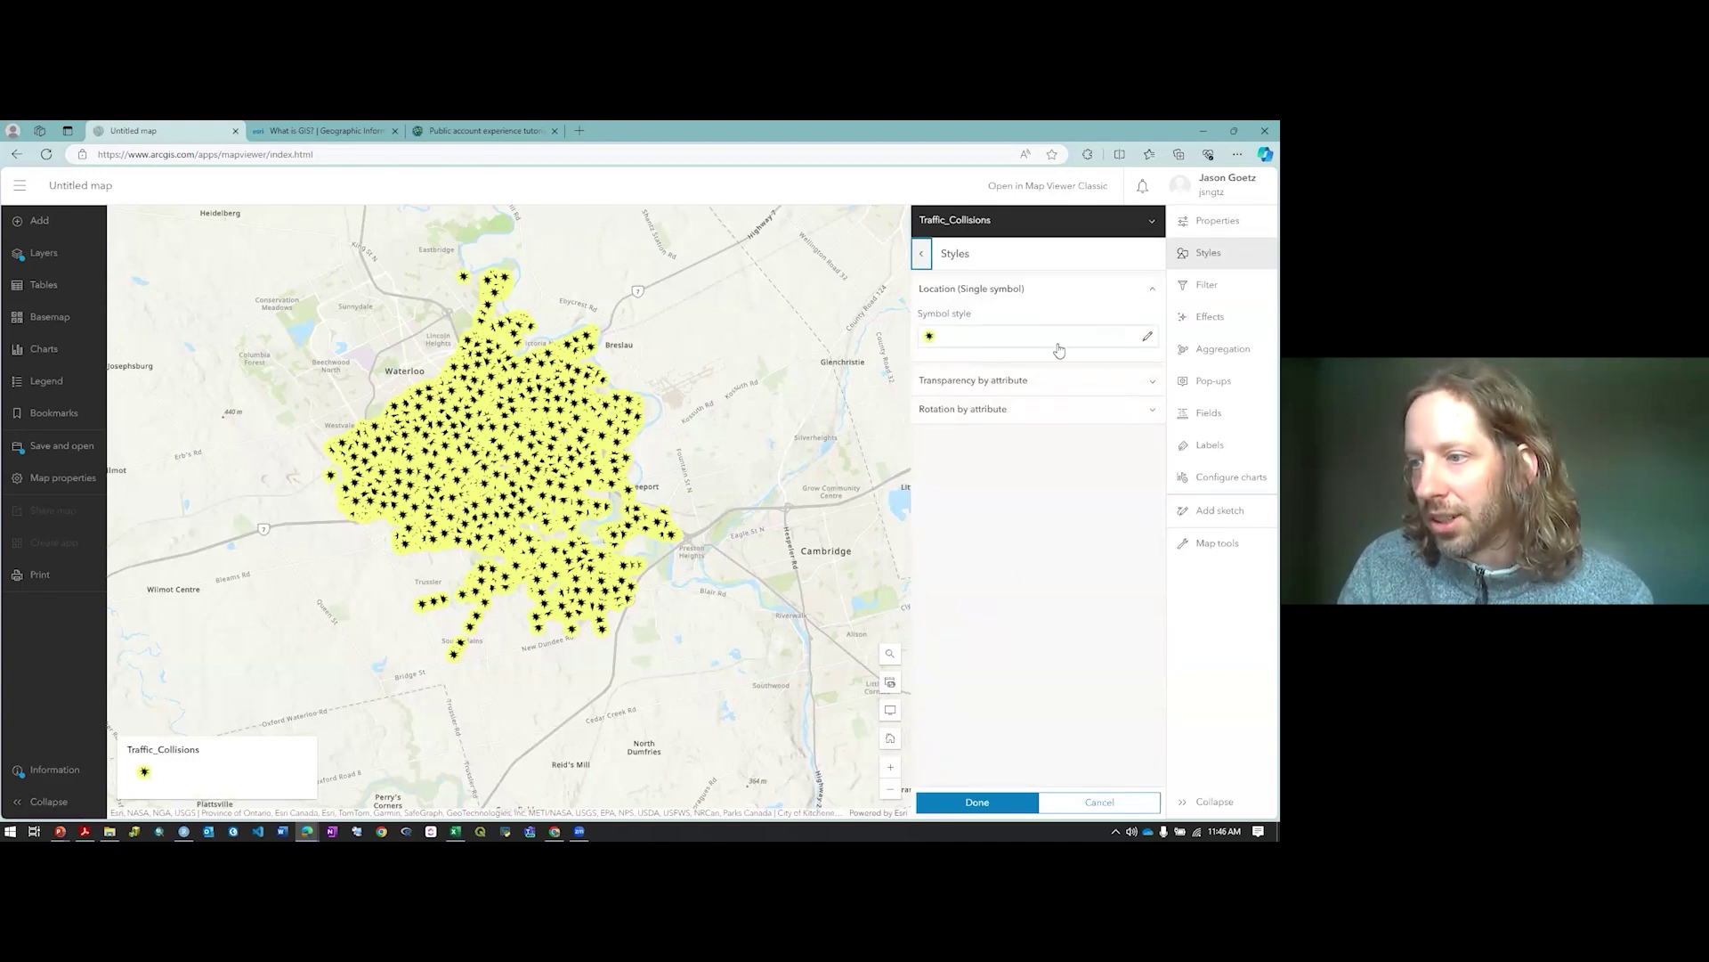
pyautogui.click(1146, 336)
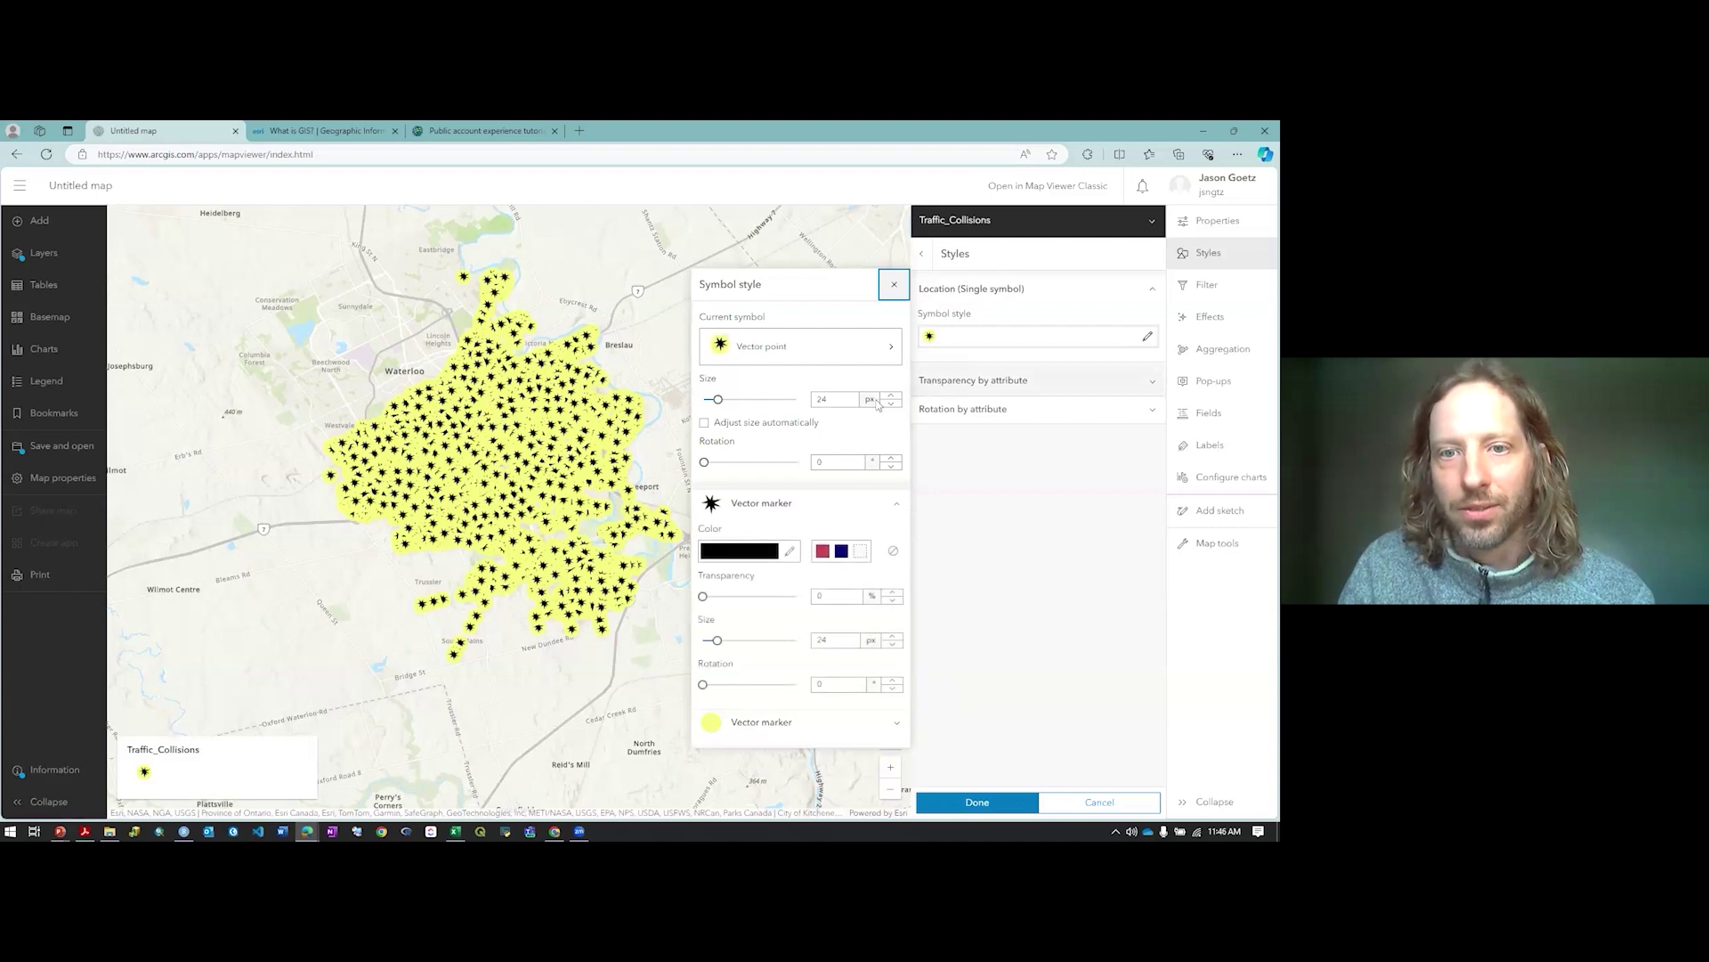
pyautogui.click(739, 359)
pyautogui.click(711, 409)
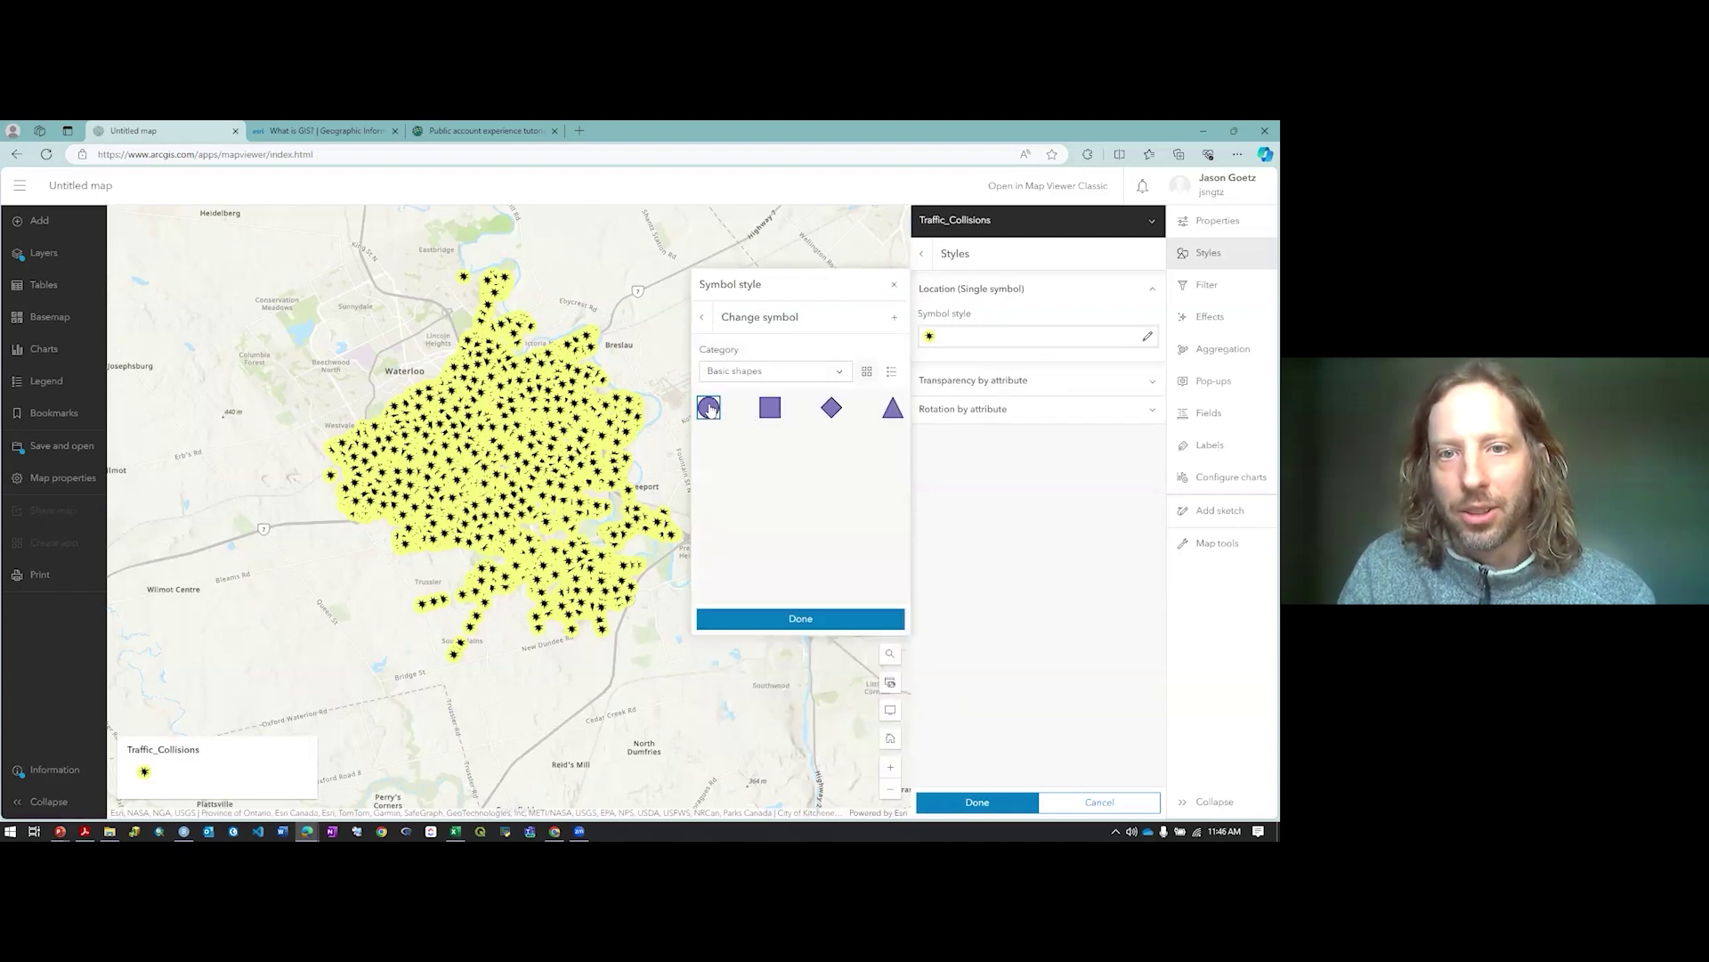
pyautogui.click(703, 317)
# Reduce the collision point symbol size to 4 px and turn on automatic size adjustment
pyautogui.click(890, 404)
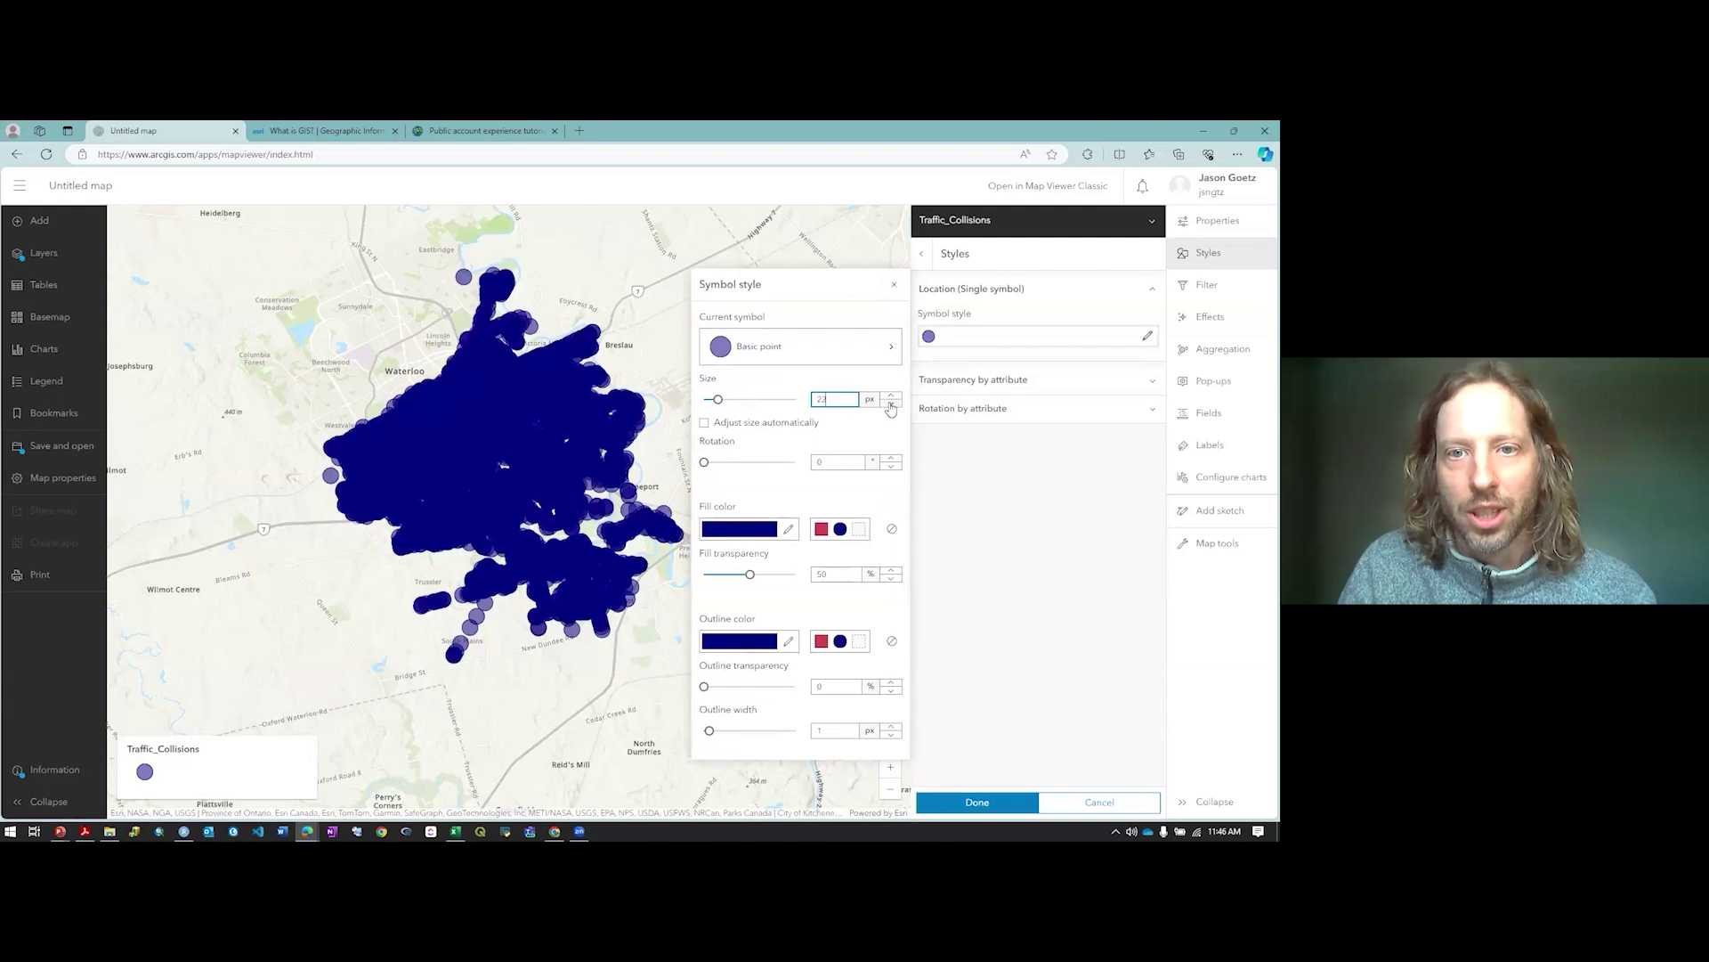
pyautogui.click(708, 400)
pyautogui.click(705, 422)
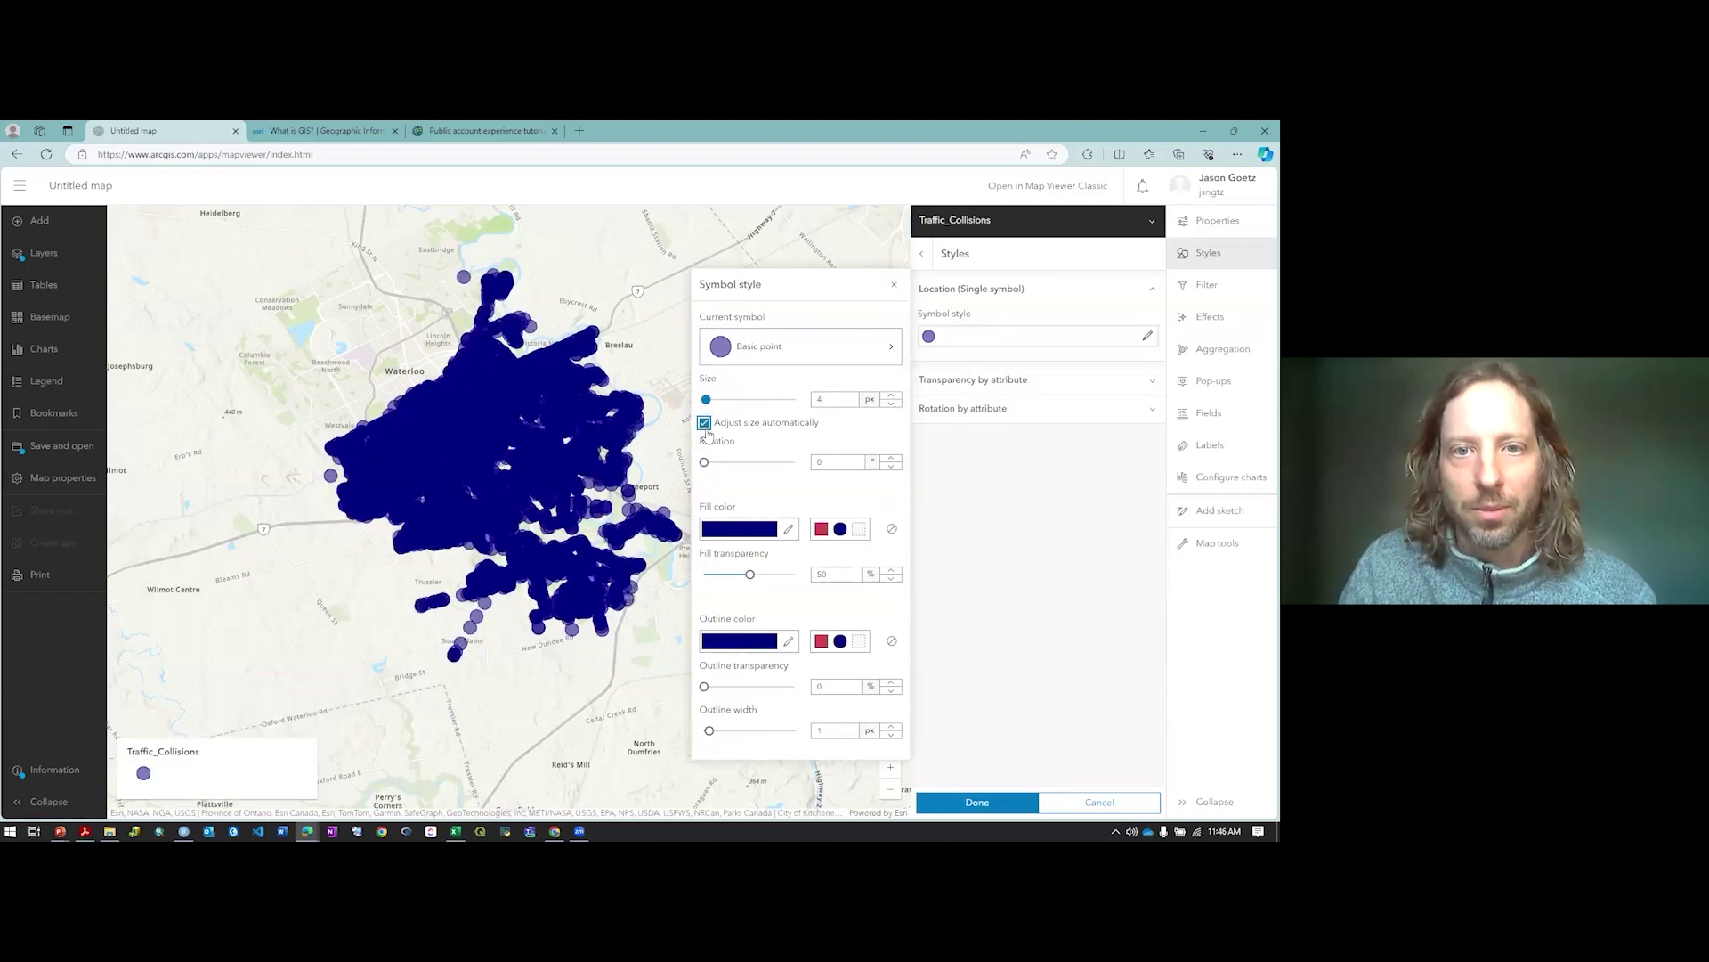
# Check the collision points at closer zoom levels, increase their symbol size to 8.28 px and close the symbol style settings
pyautogui.scroll(5, 588, 466)
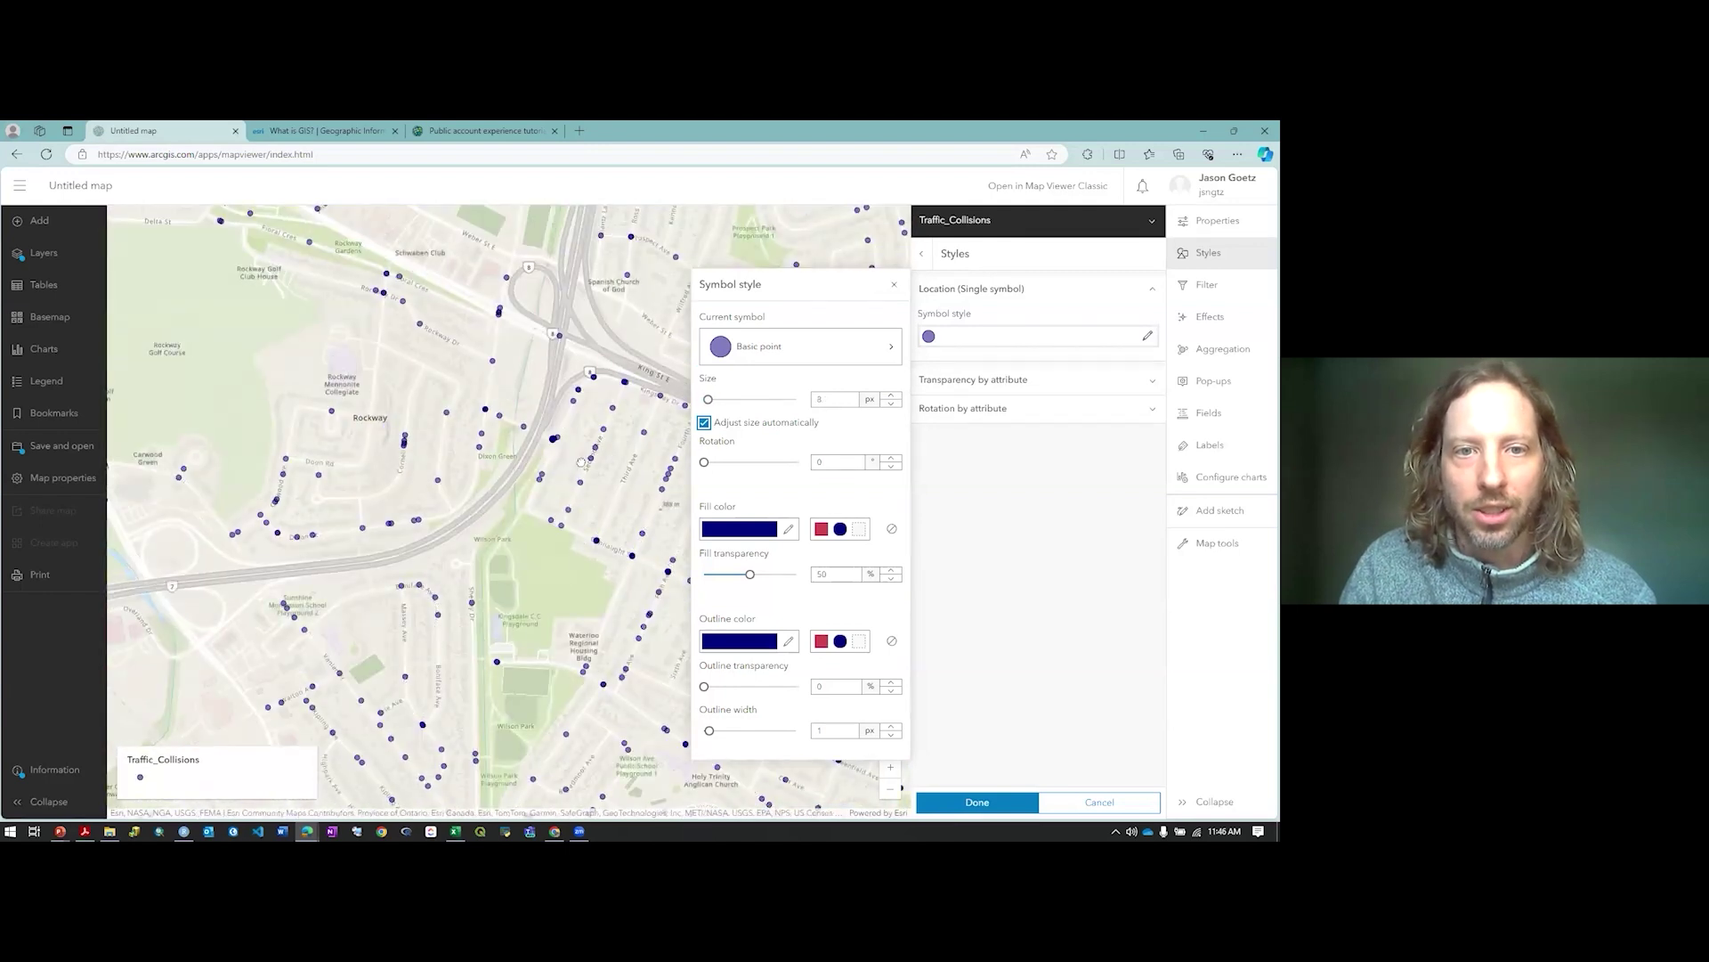
pyautogui.scroll(2, 587, 466)
pyautogui.scroll(-1, 609, 465)
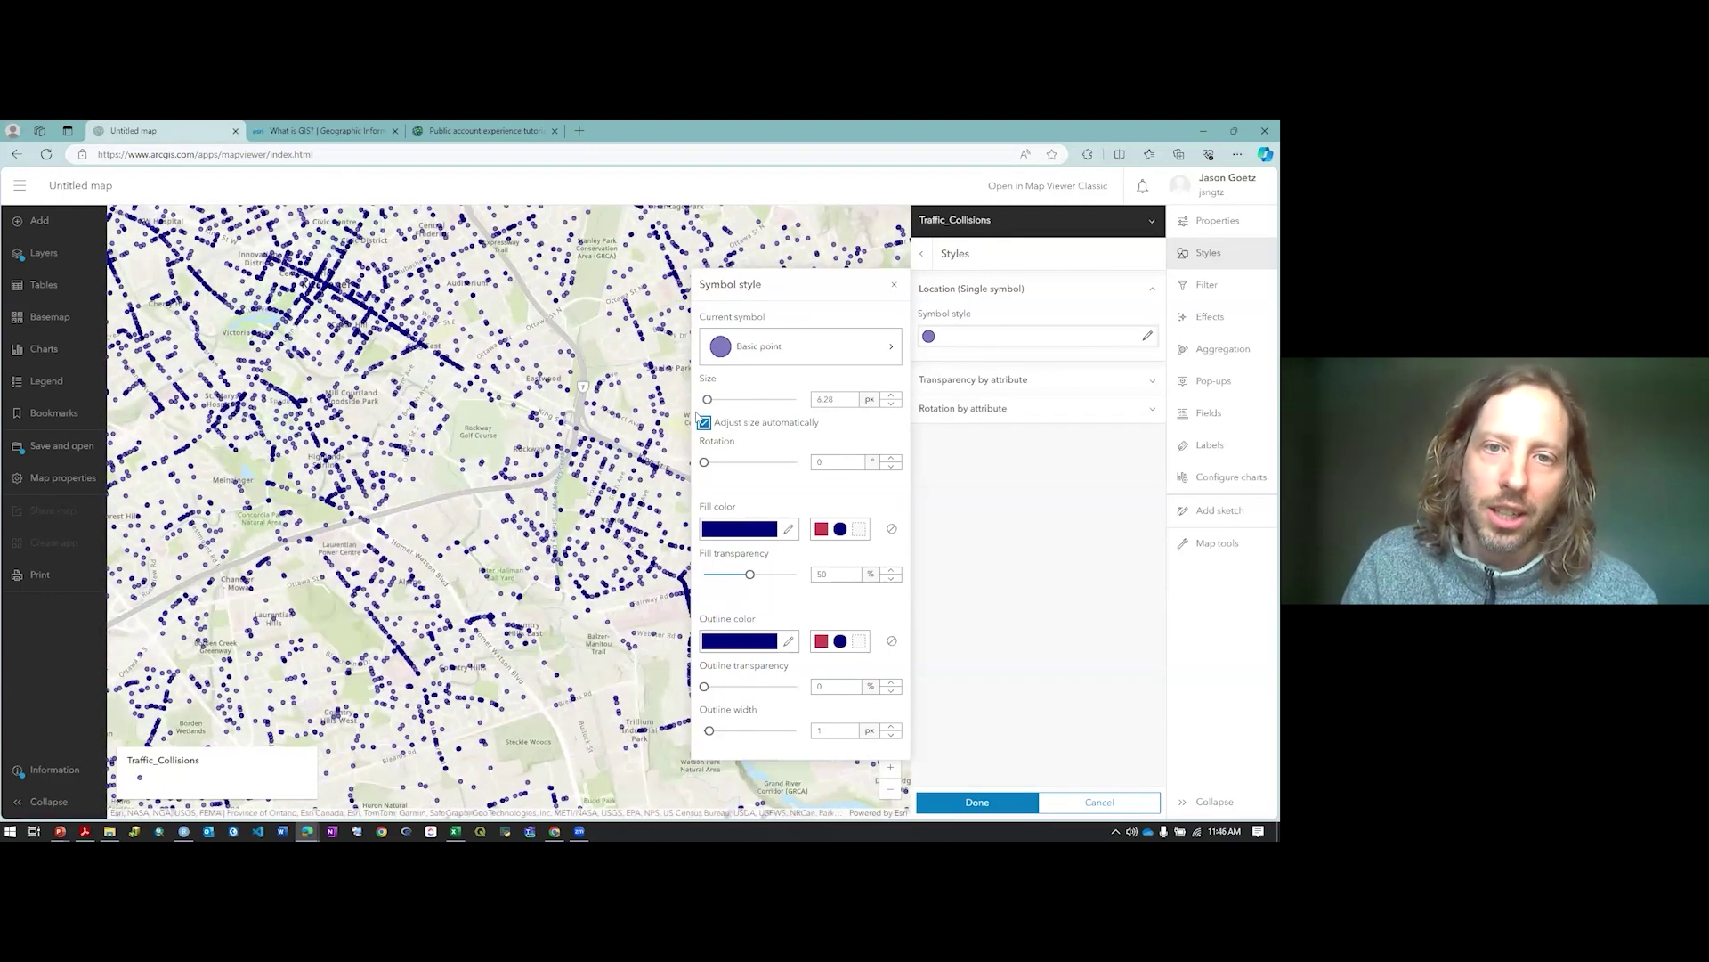
pyautogui.click(891, 396)
pyautogui.click(891, 397)
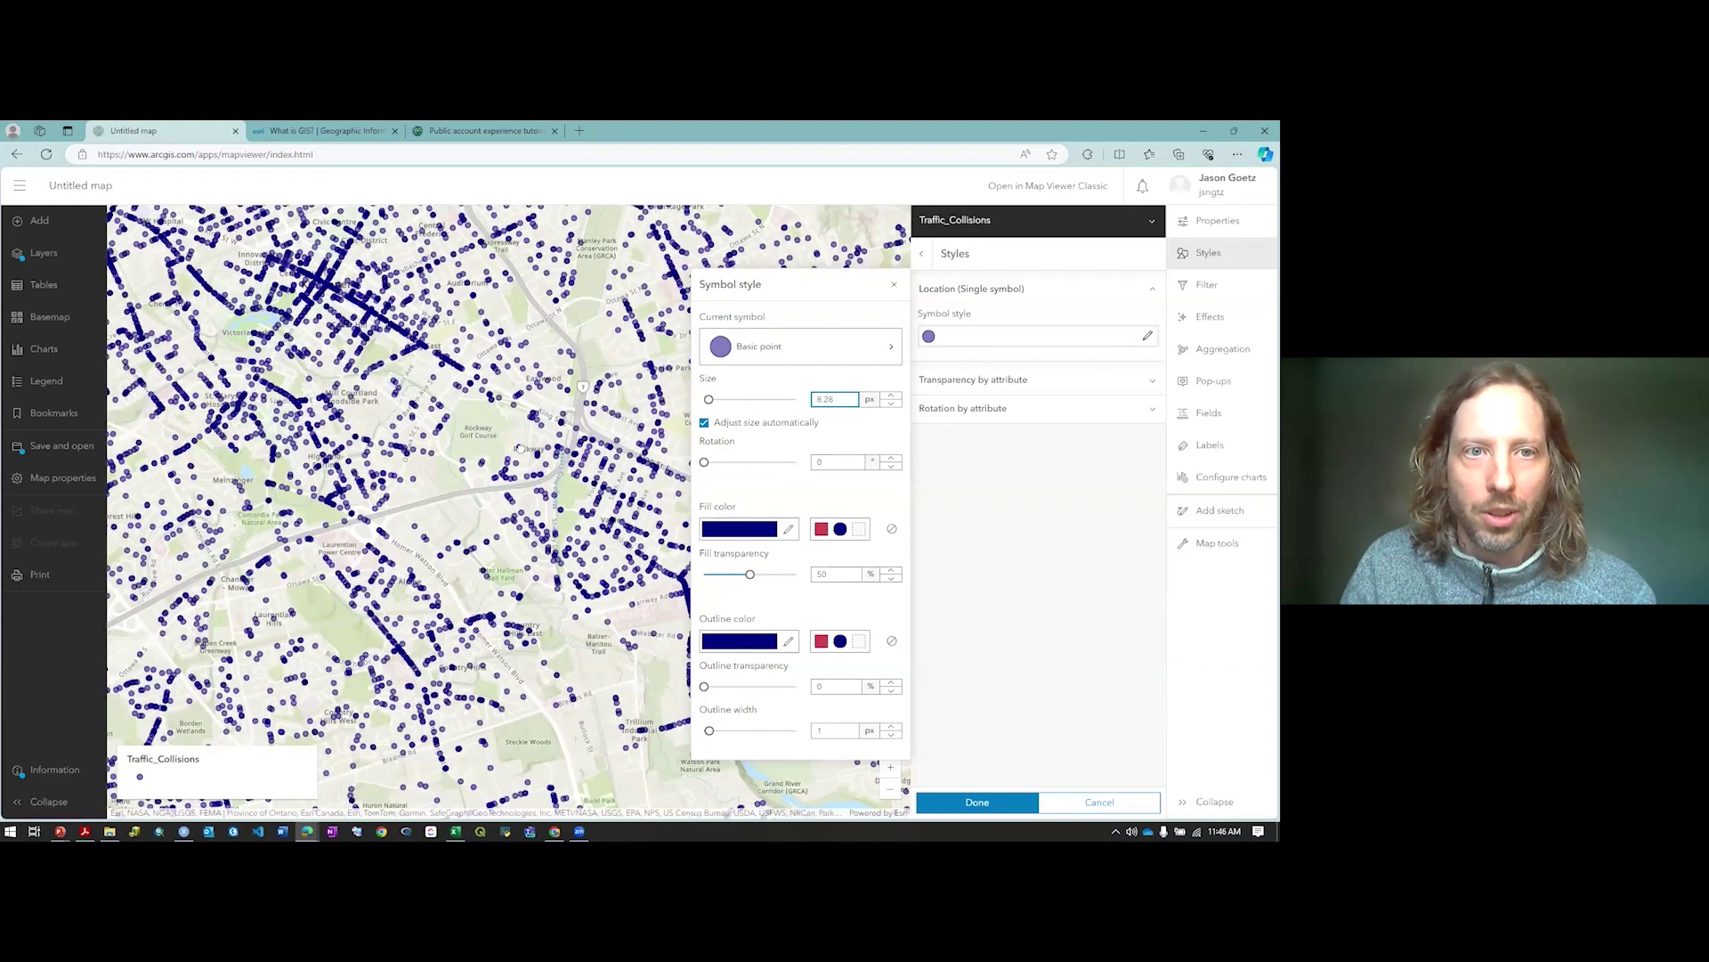
pyautogui.scroll(-3, 521, 447)
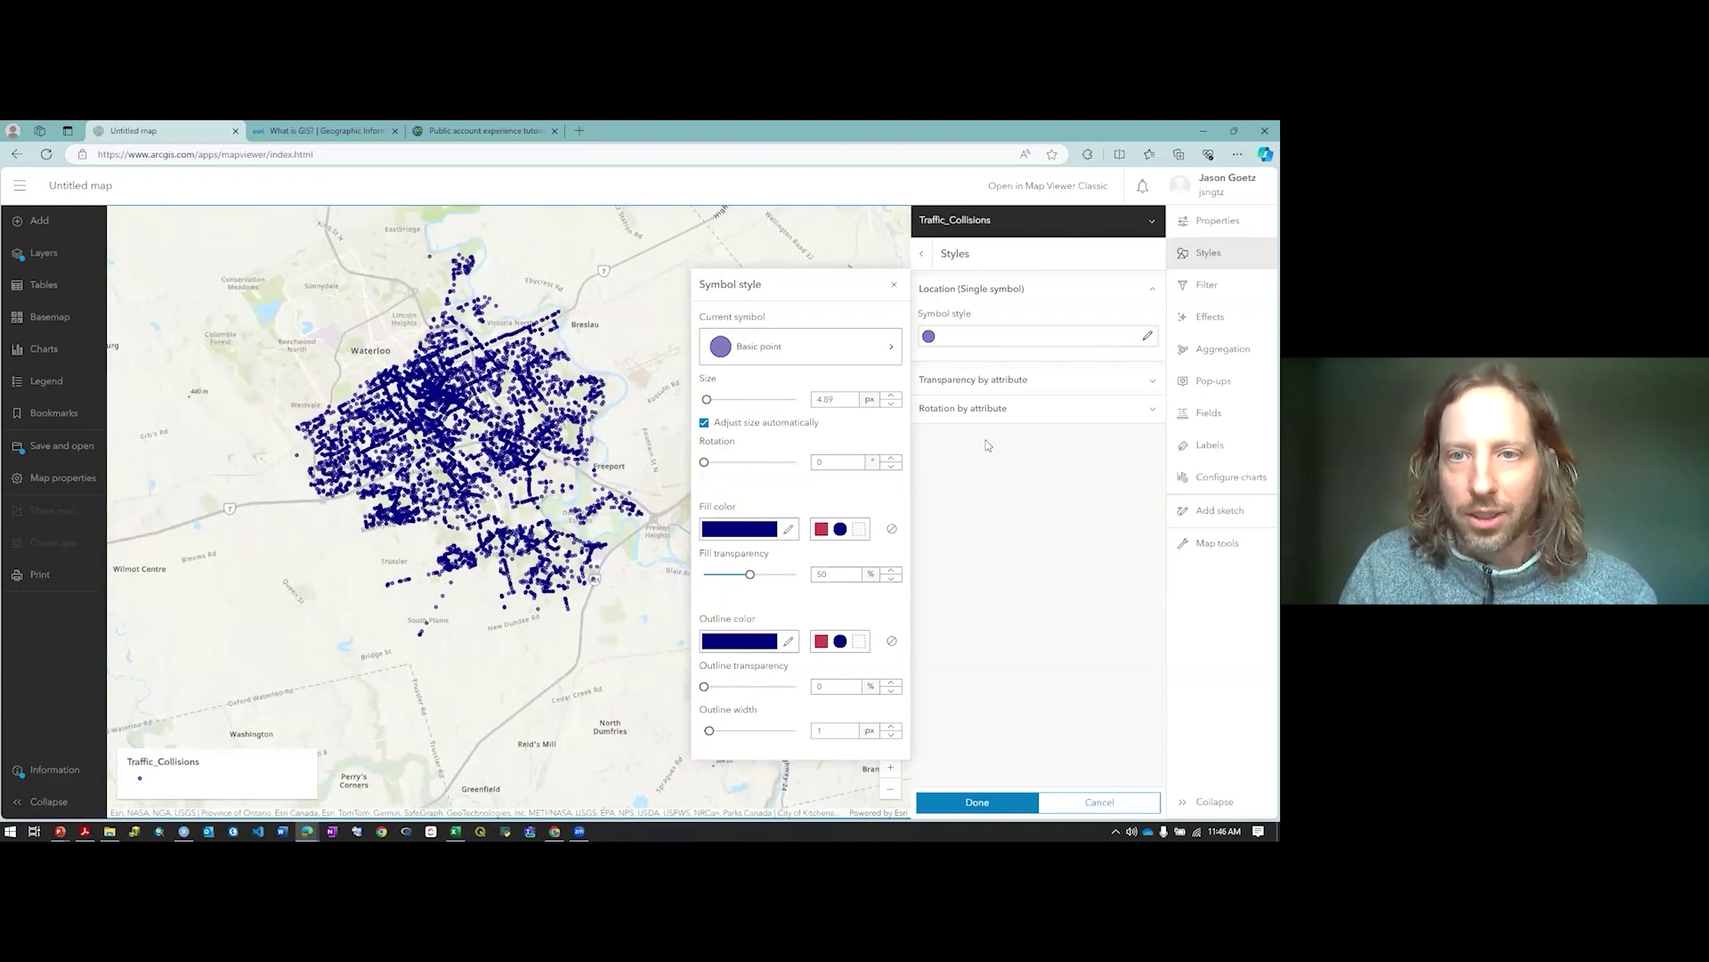
pyautogui.click(894, 286)
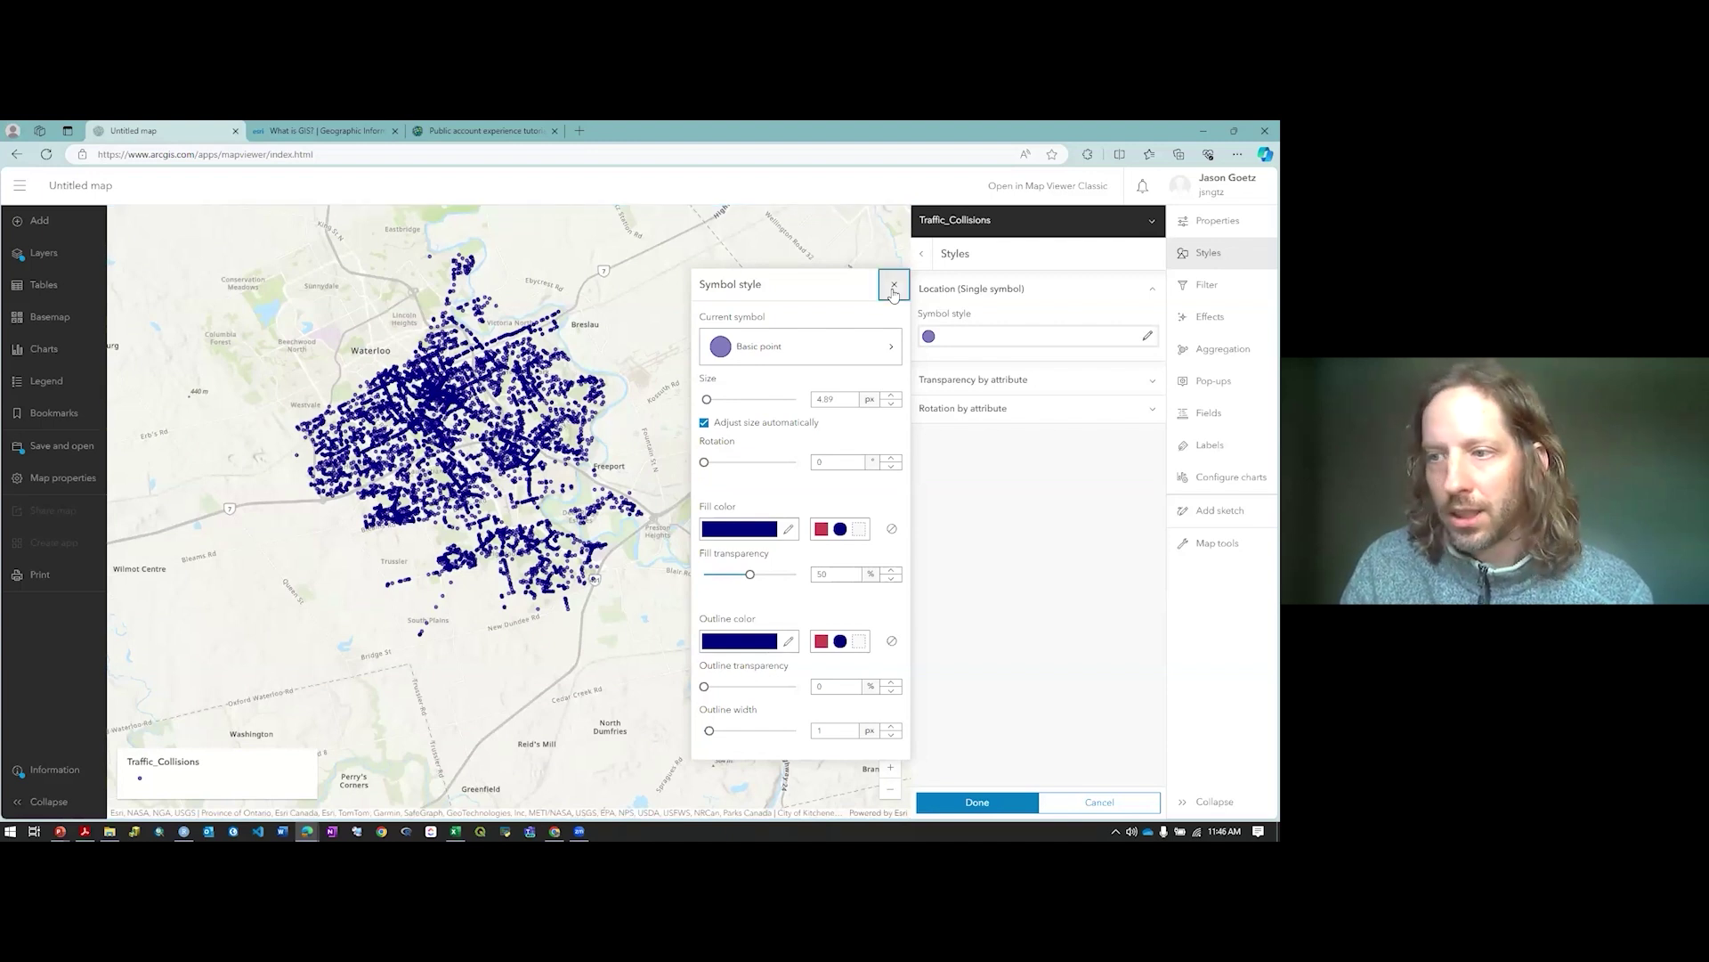
# Accept the single-symbol styling of the Traffic_Collisions layer and finish editing its styles
pyautogui.click(894, 287)
pyautogui.moveTo(396, 571); pyautogui.dragTo(488, 629)
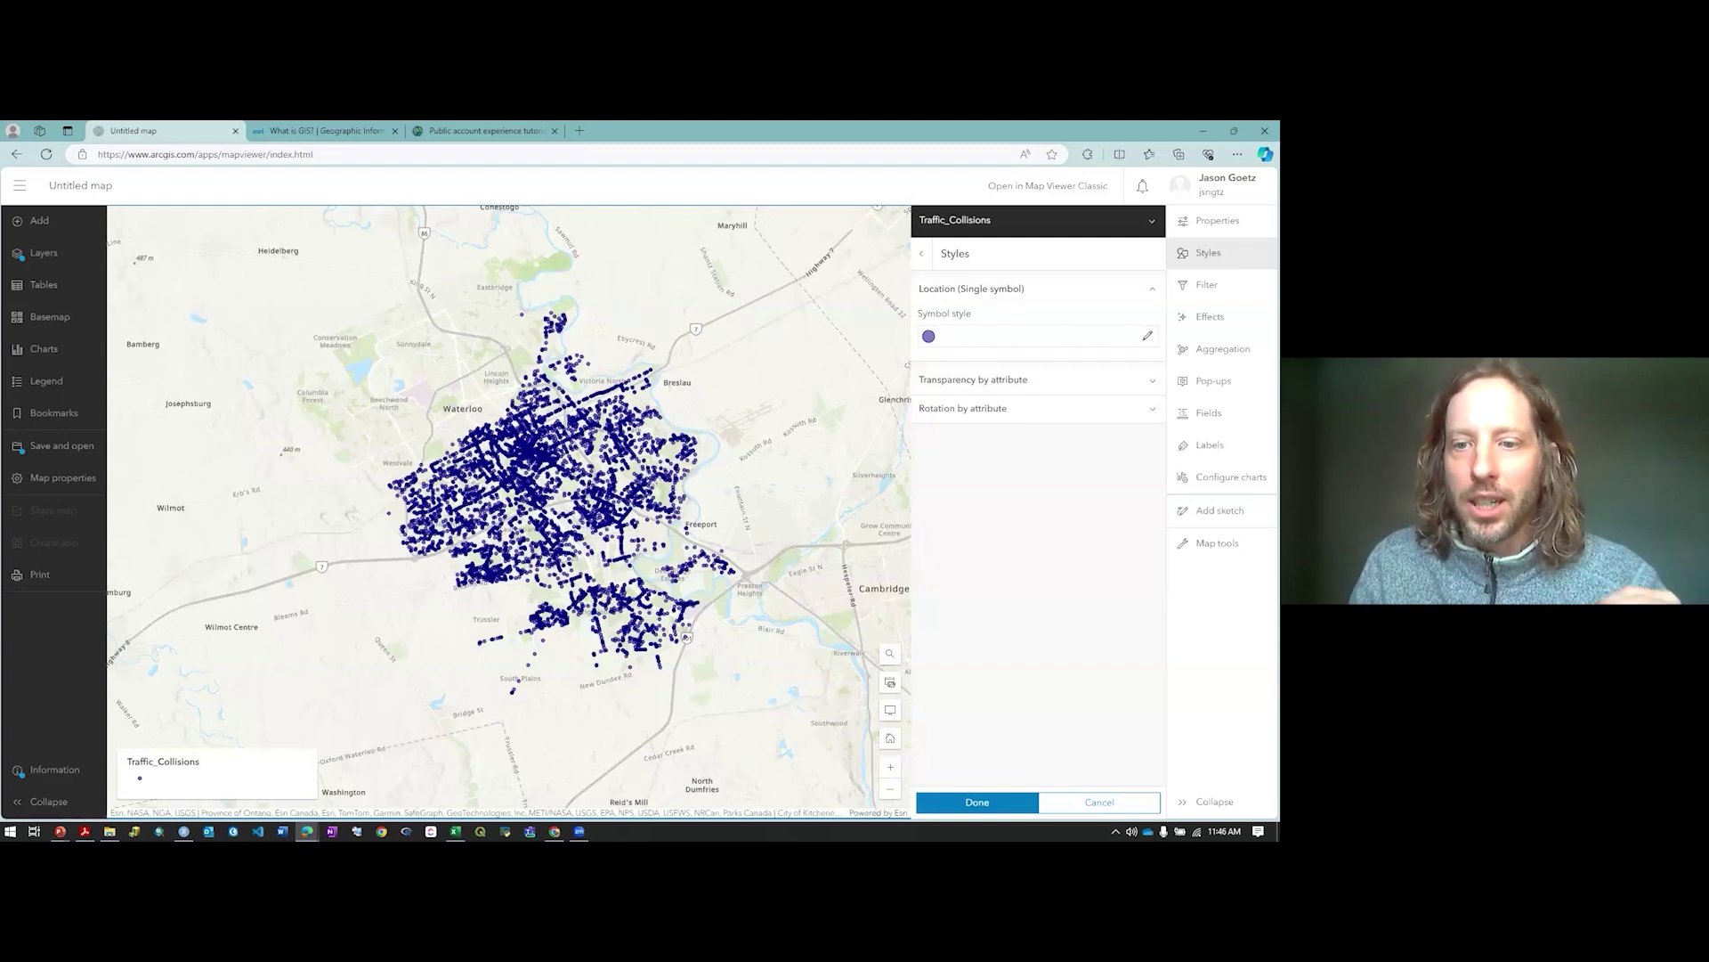
pyautogui.click(997, 806)
pyautogui.click(978, 802)
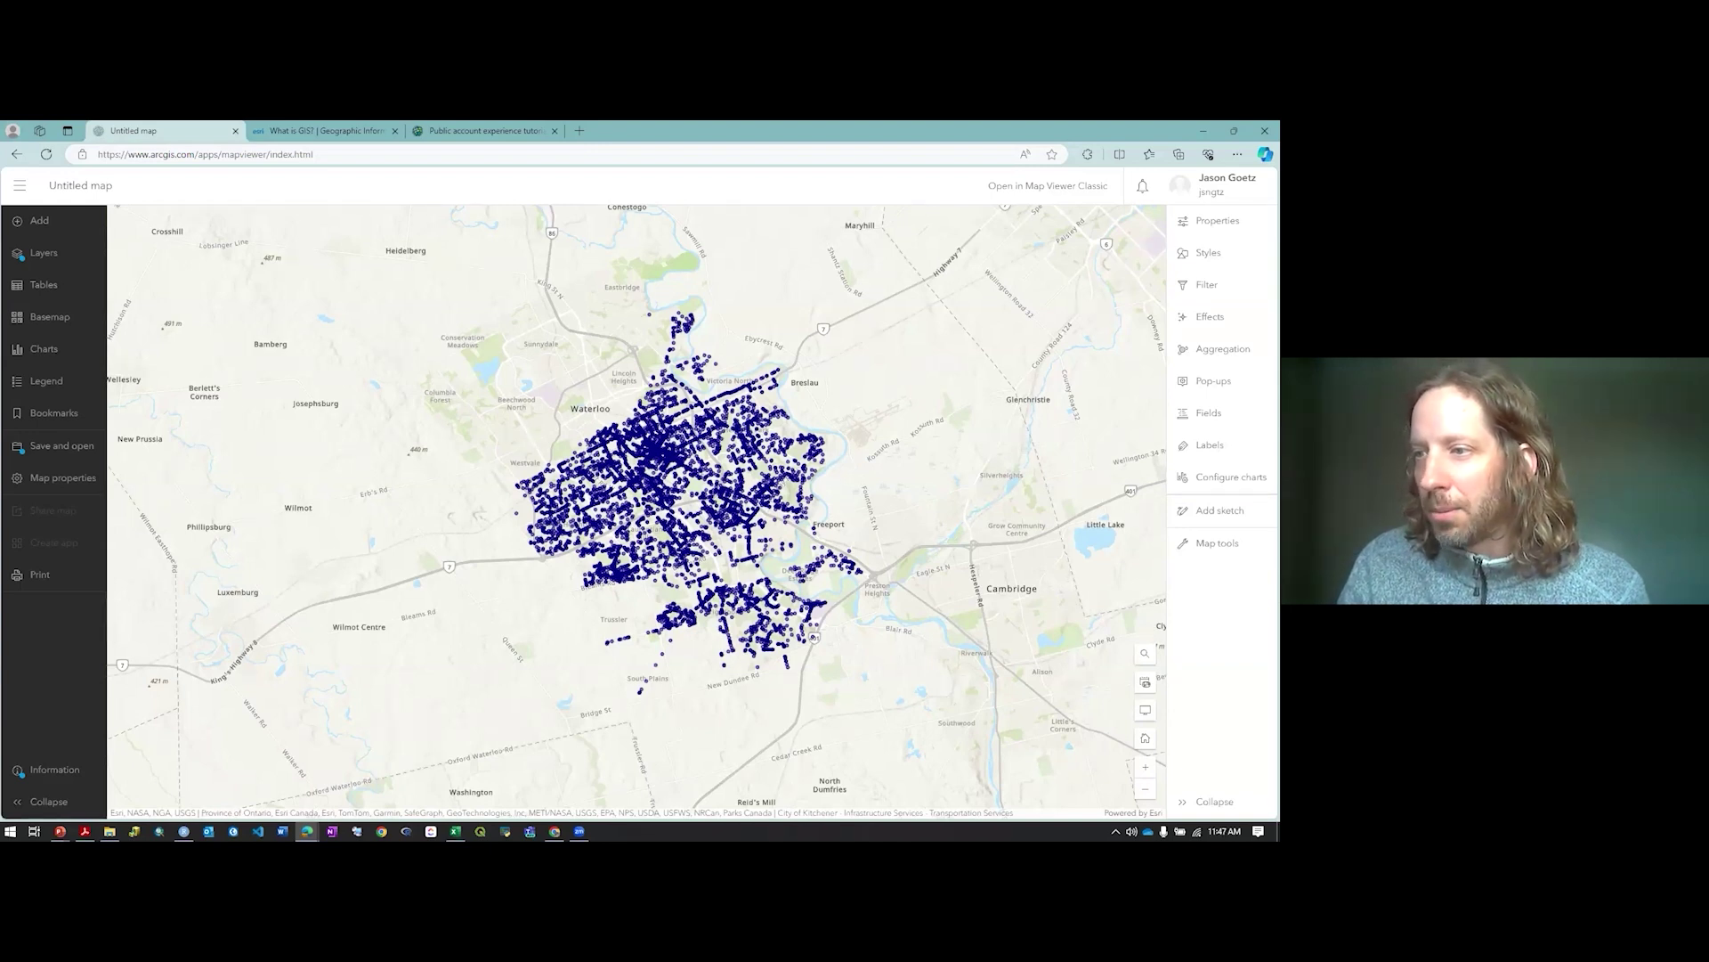
# Turn on clustering aggregation for the Traffic_Collisions layer and check how the clusters regroup at different map scales
pyautogui.scroll(1, 695, 512)
pyautogui.scroll(1, 695, 544)
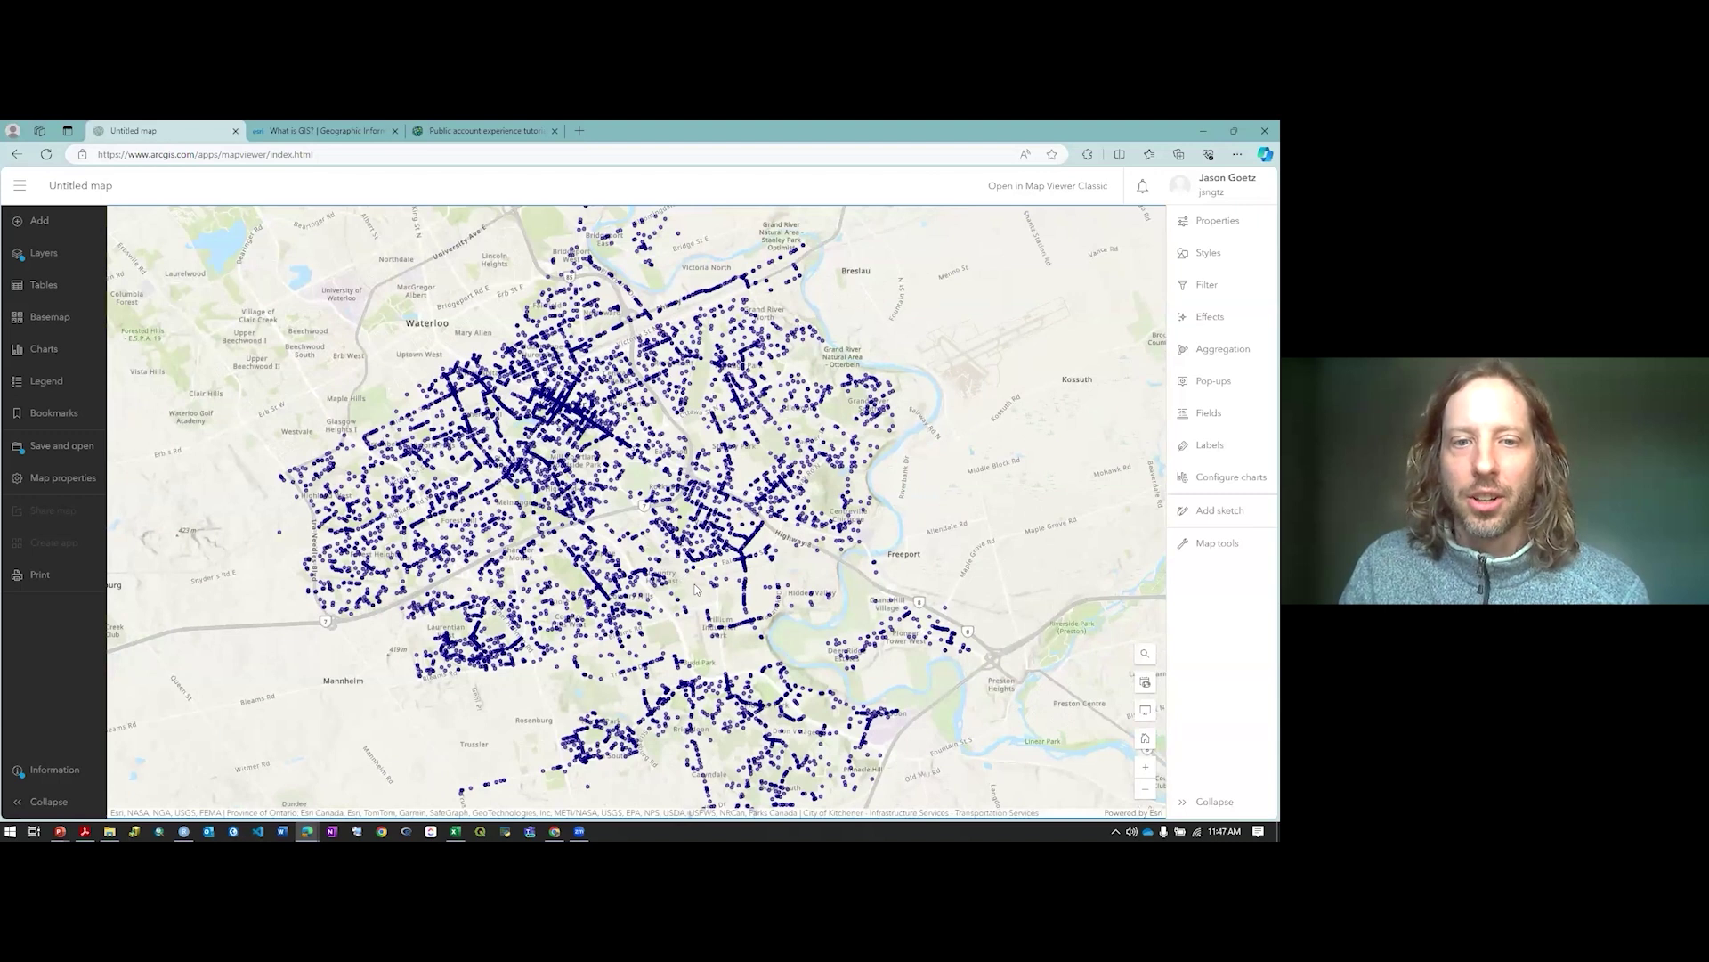
pyautogui.scroll(-2, 698, 582)
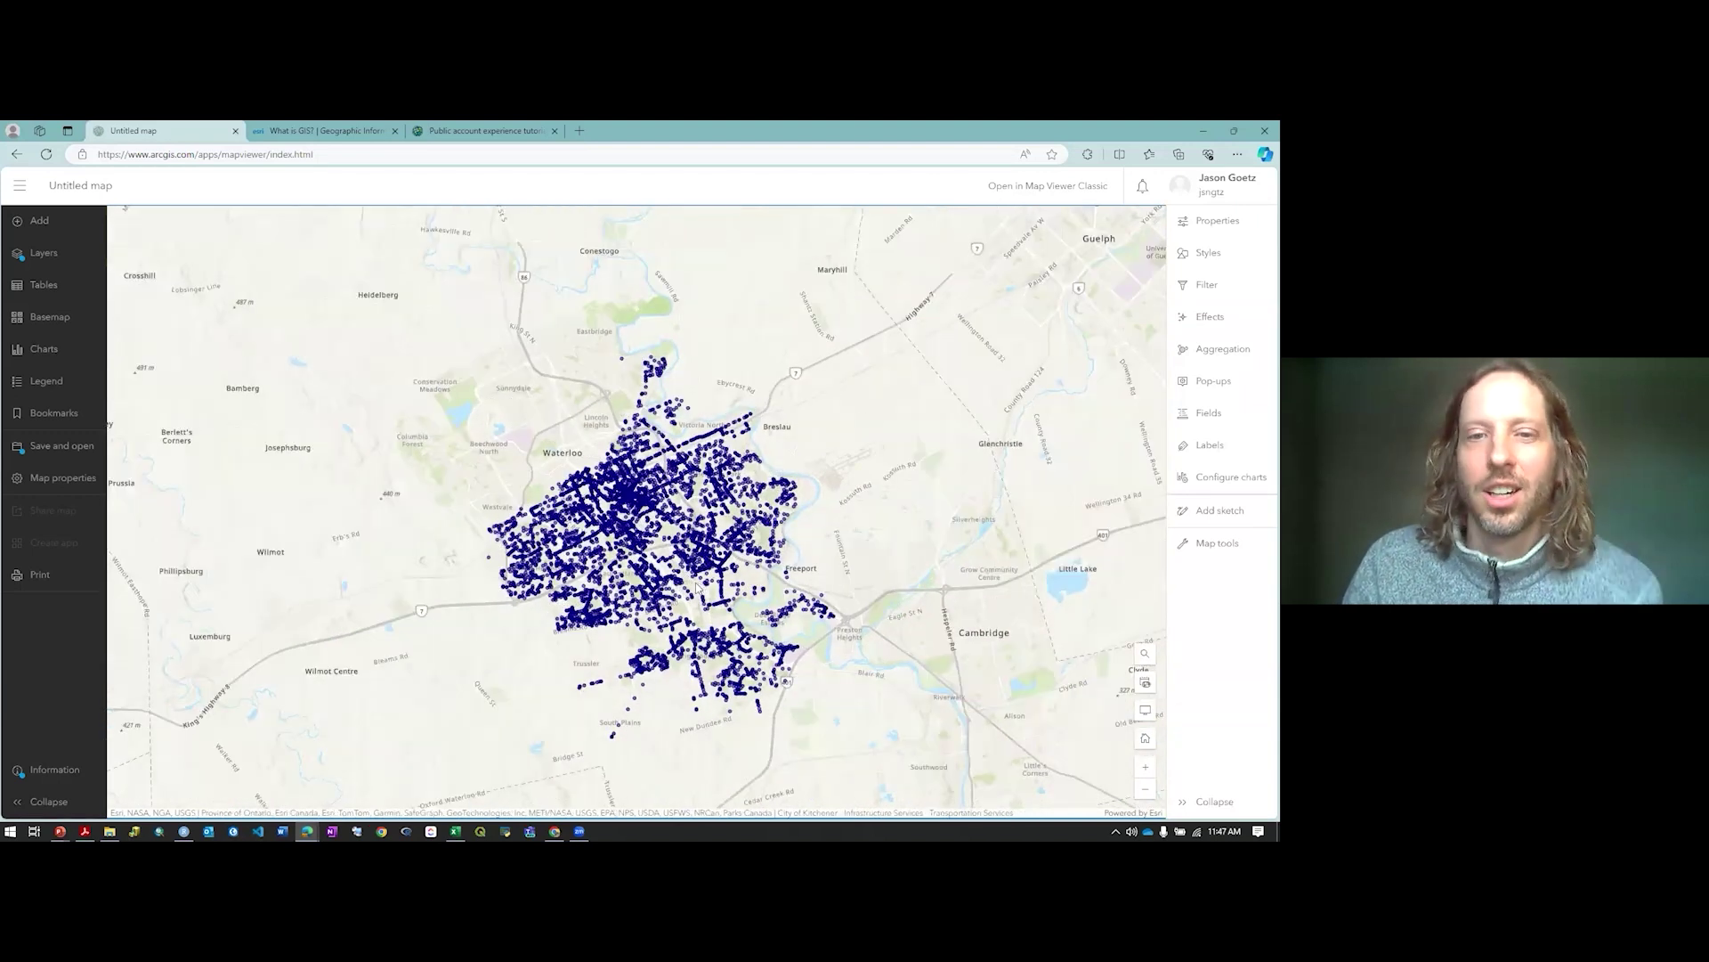
pyautogui.moveTo(698, 585); pyautogui.dragTo(645, 590)
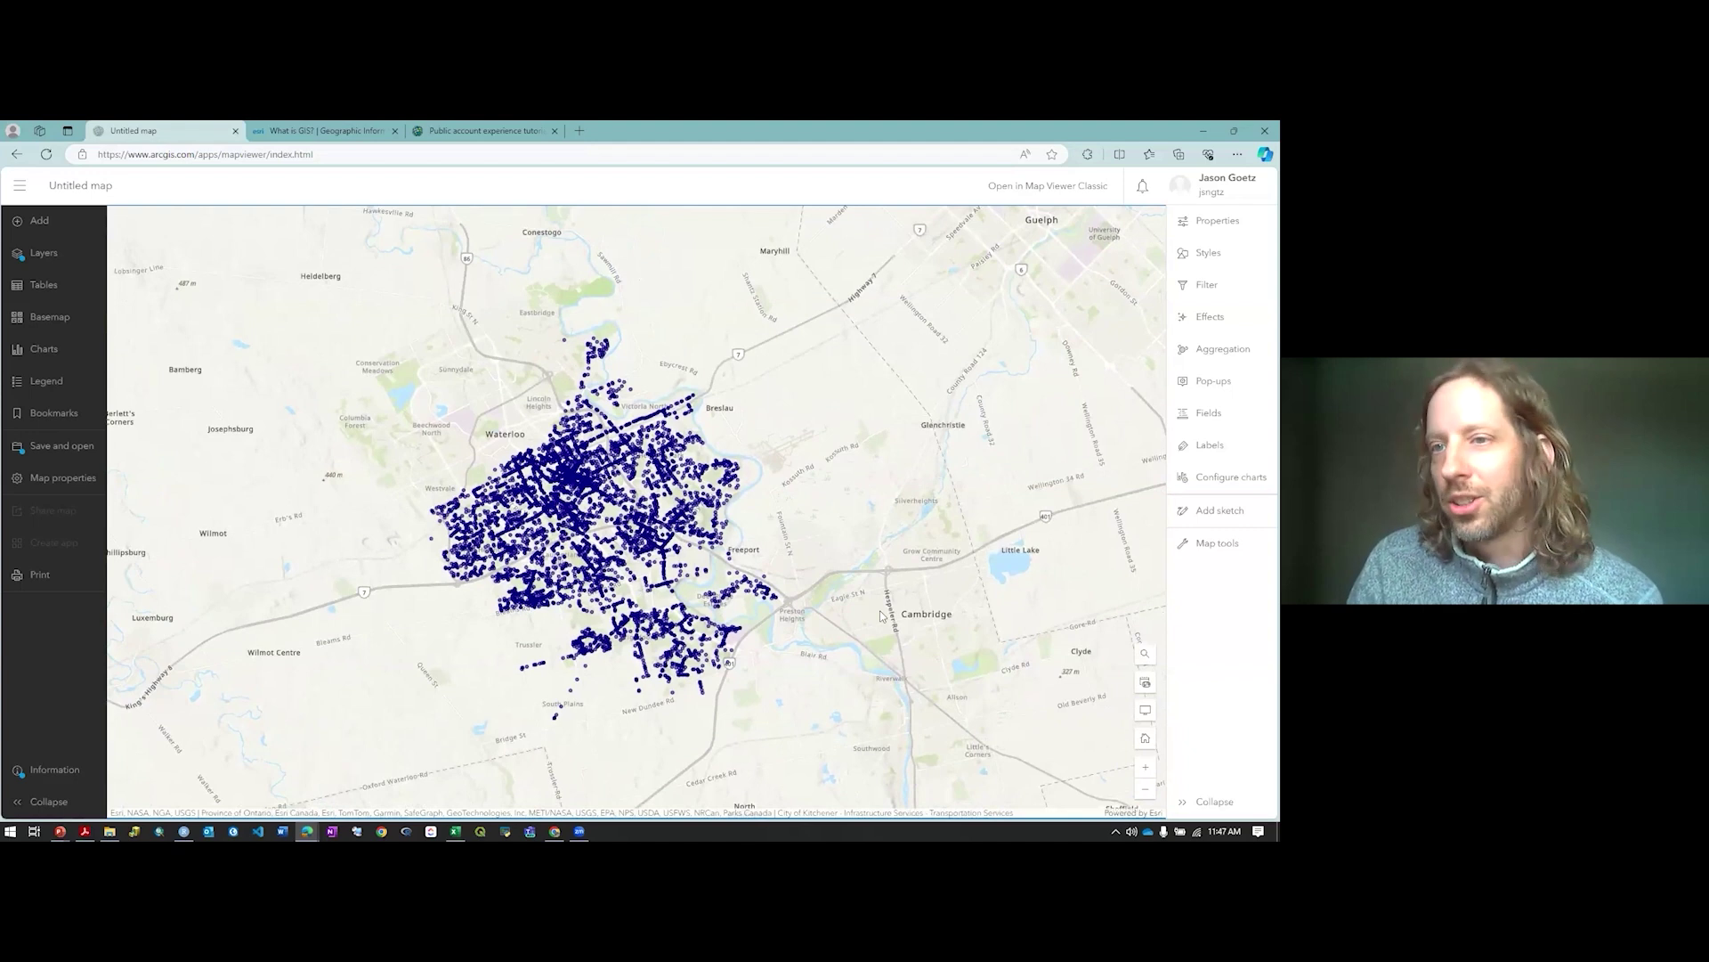
pyautogui.moveTo(579, 605); pyautogui.dragTo(610, 574)
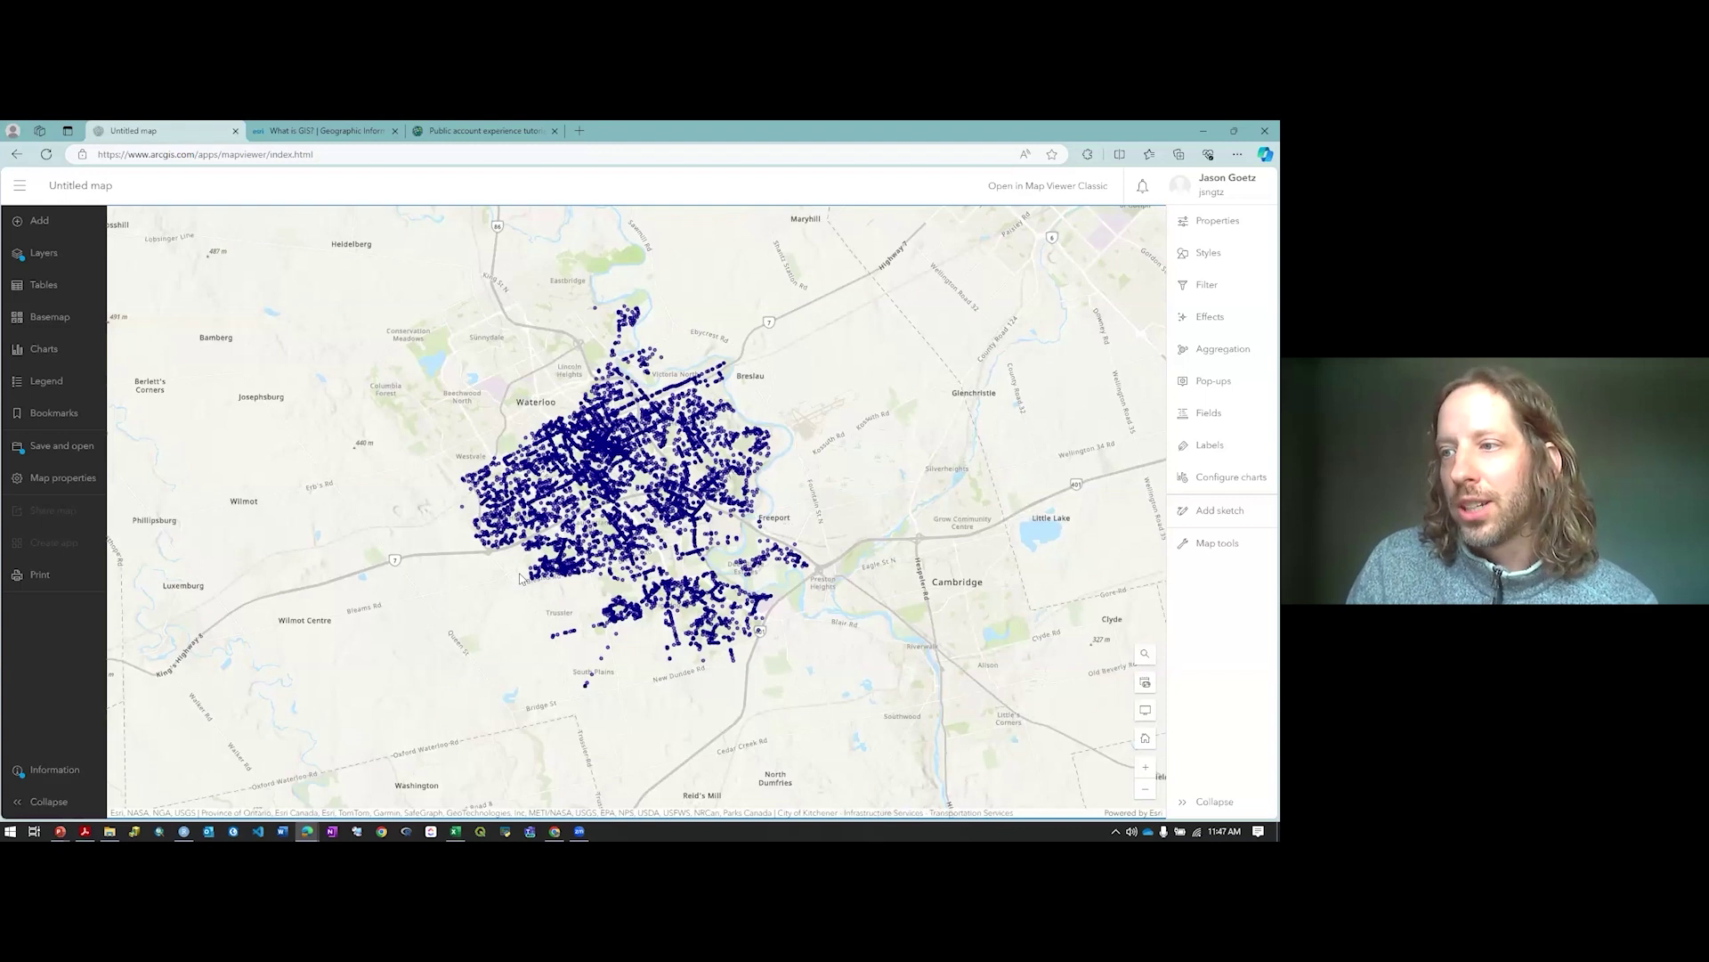
pyautogui.click(1217, 356)
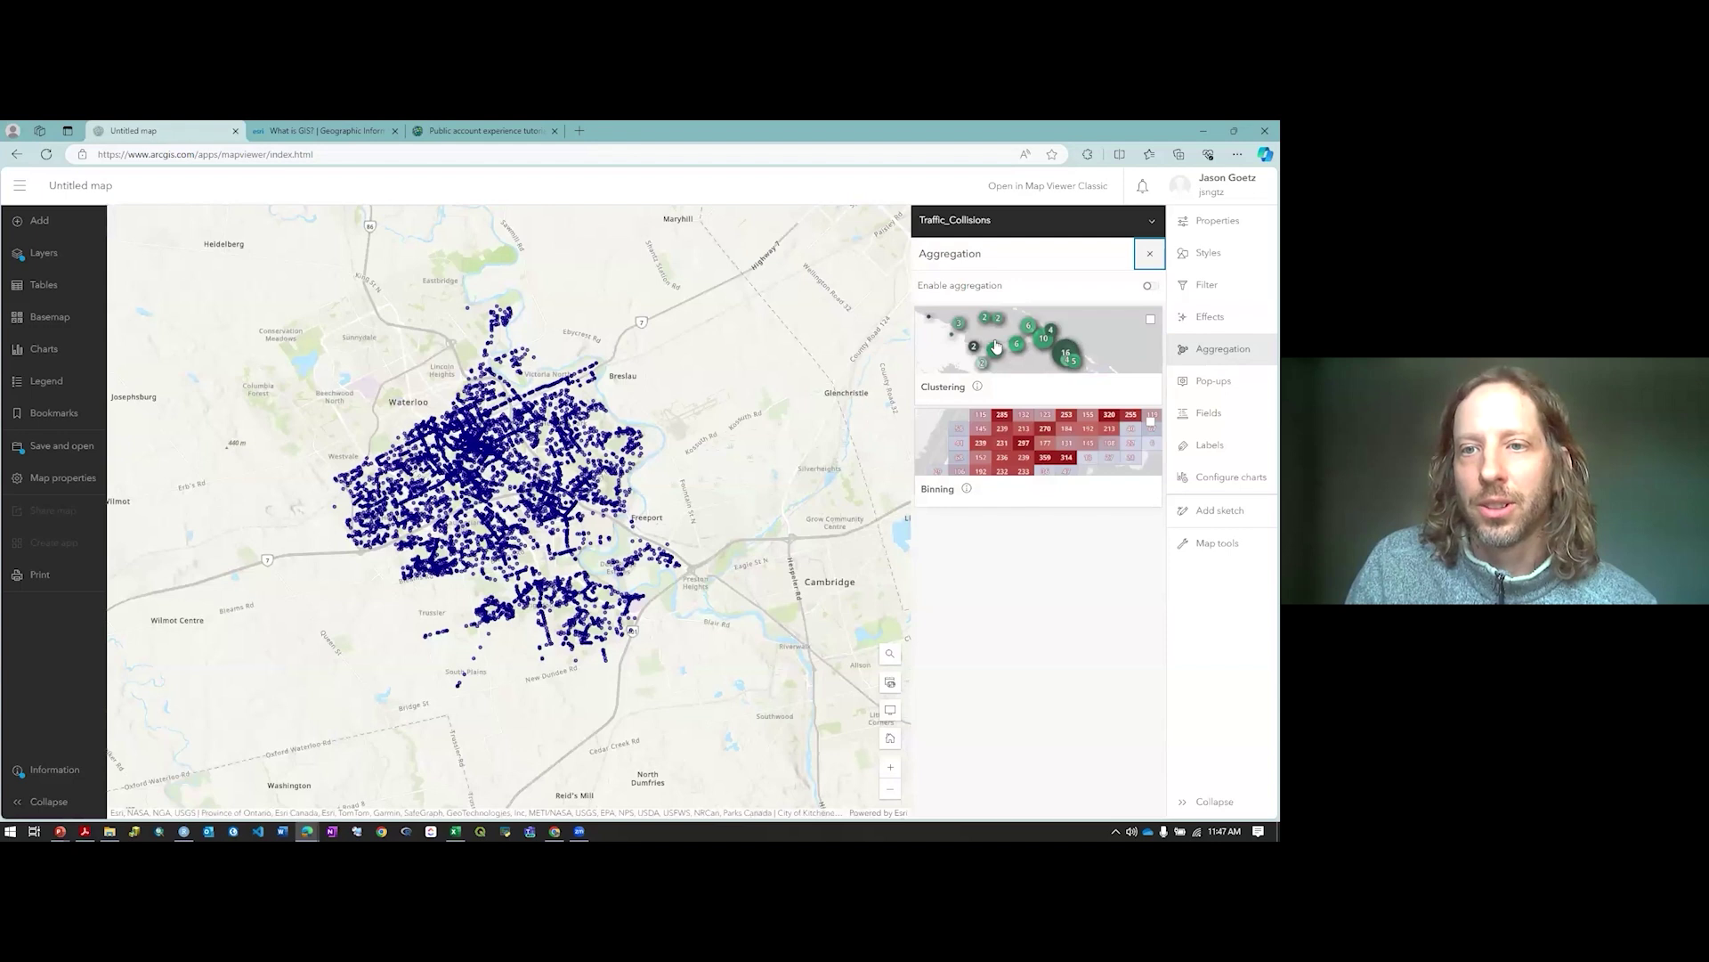
pyautogui.click(995, 347)
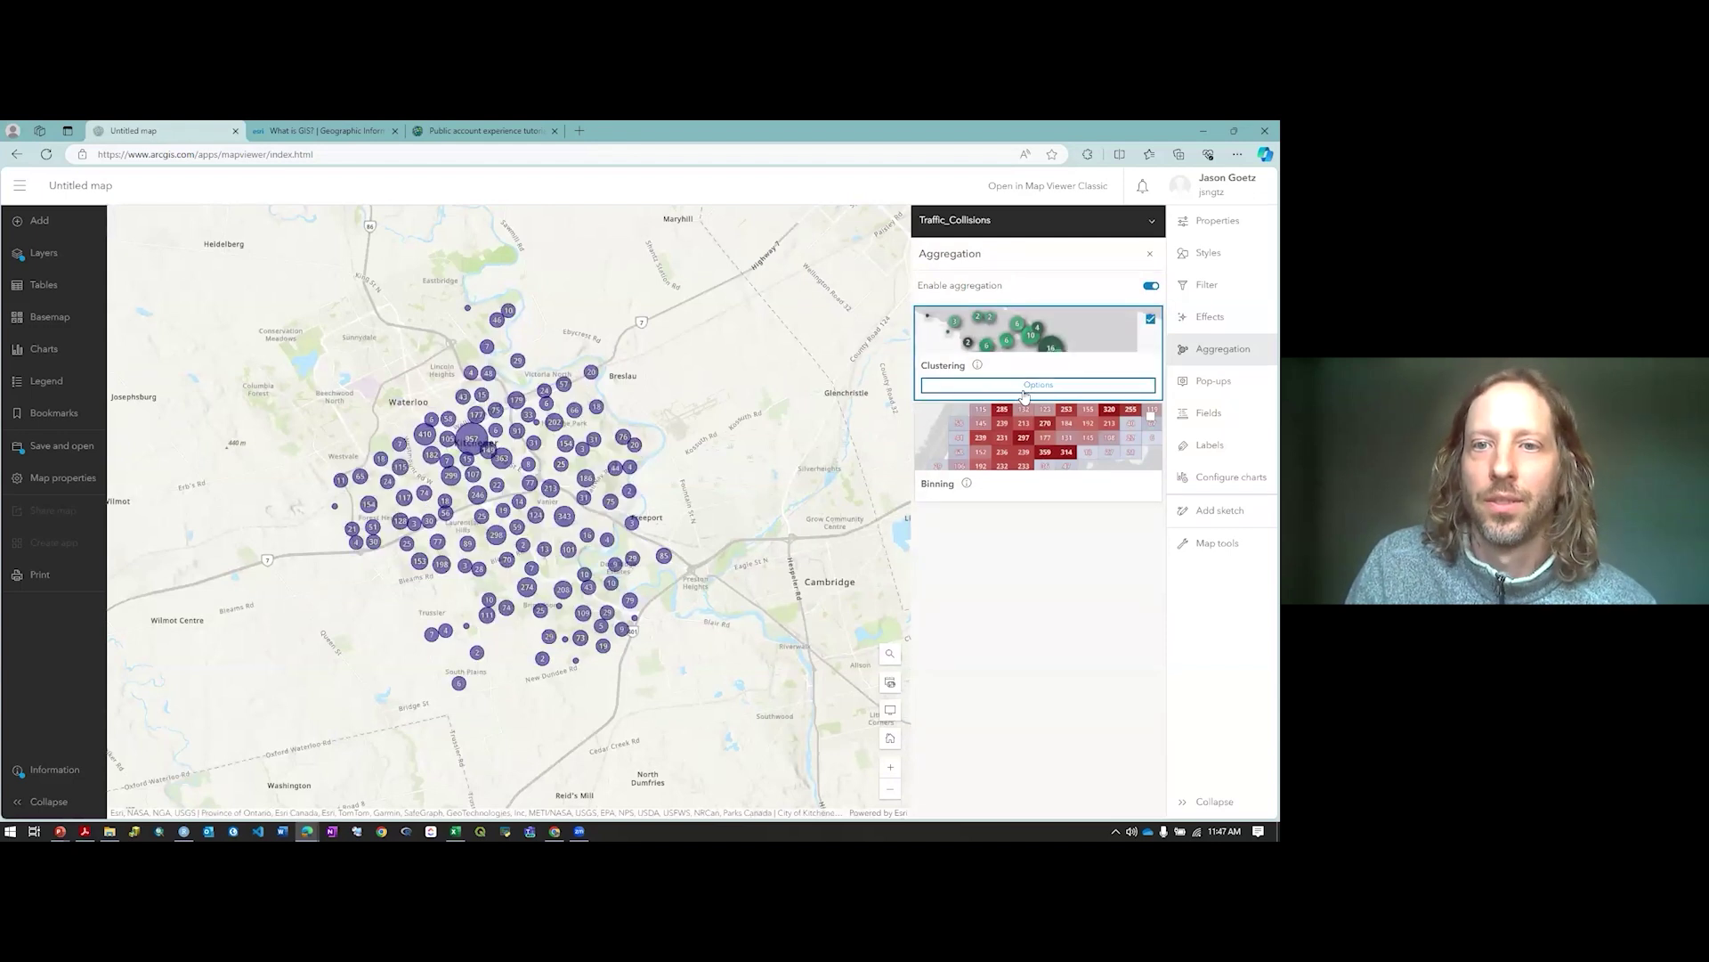
pyautogui.moveTo(737, 509); pyautogui.dragTo(778, 505)
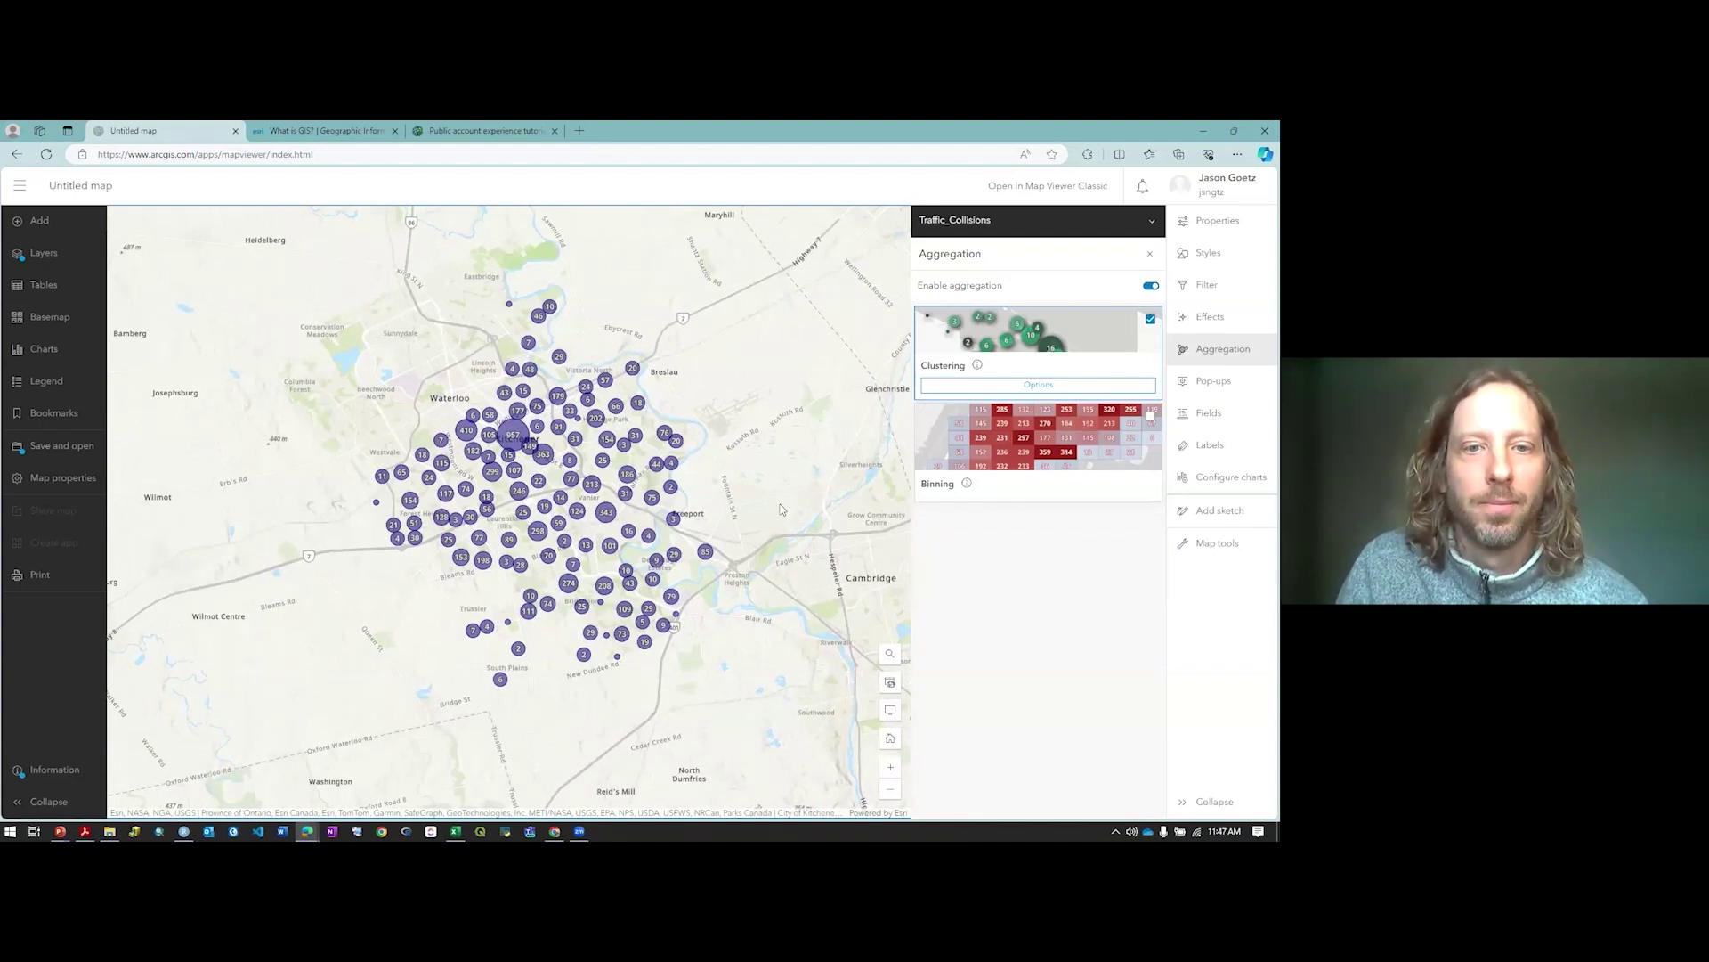
pyautogui.scroll(2, 756, 529)
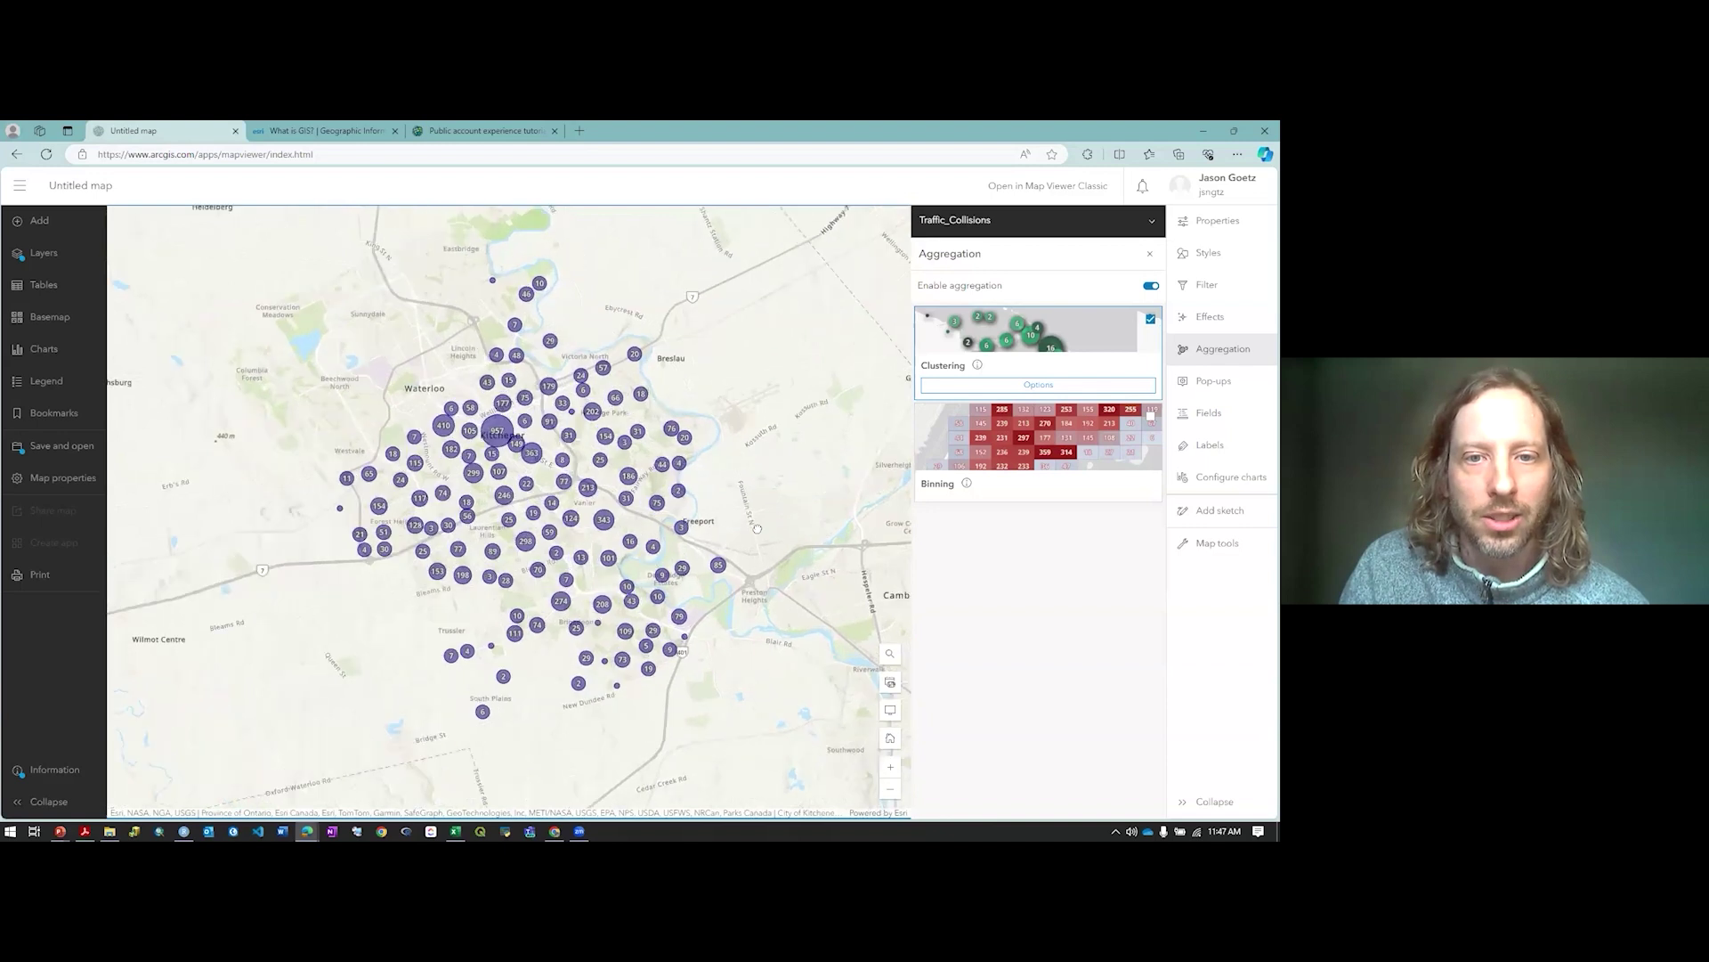
pyautogui.scroll(-2, 757, 525)
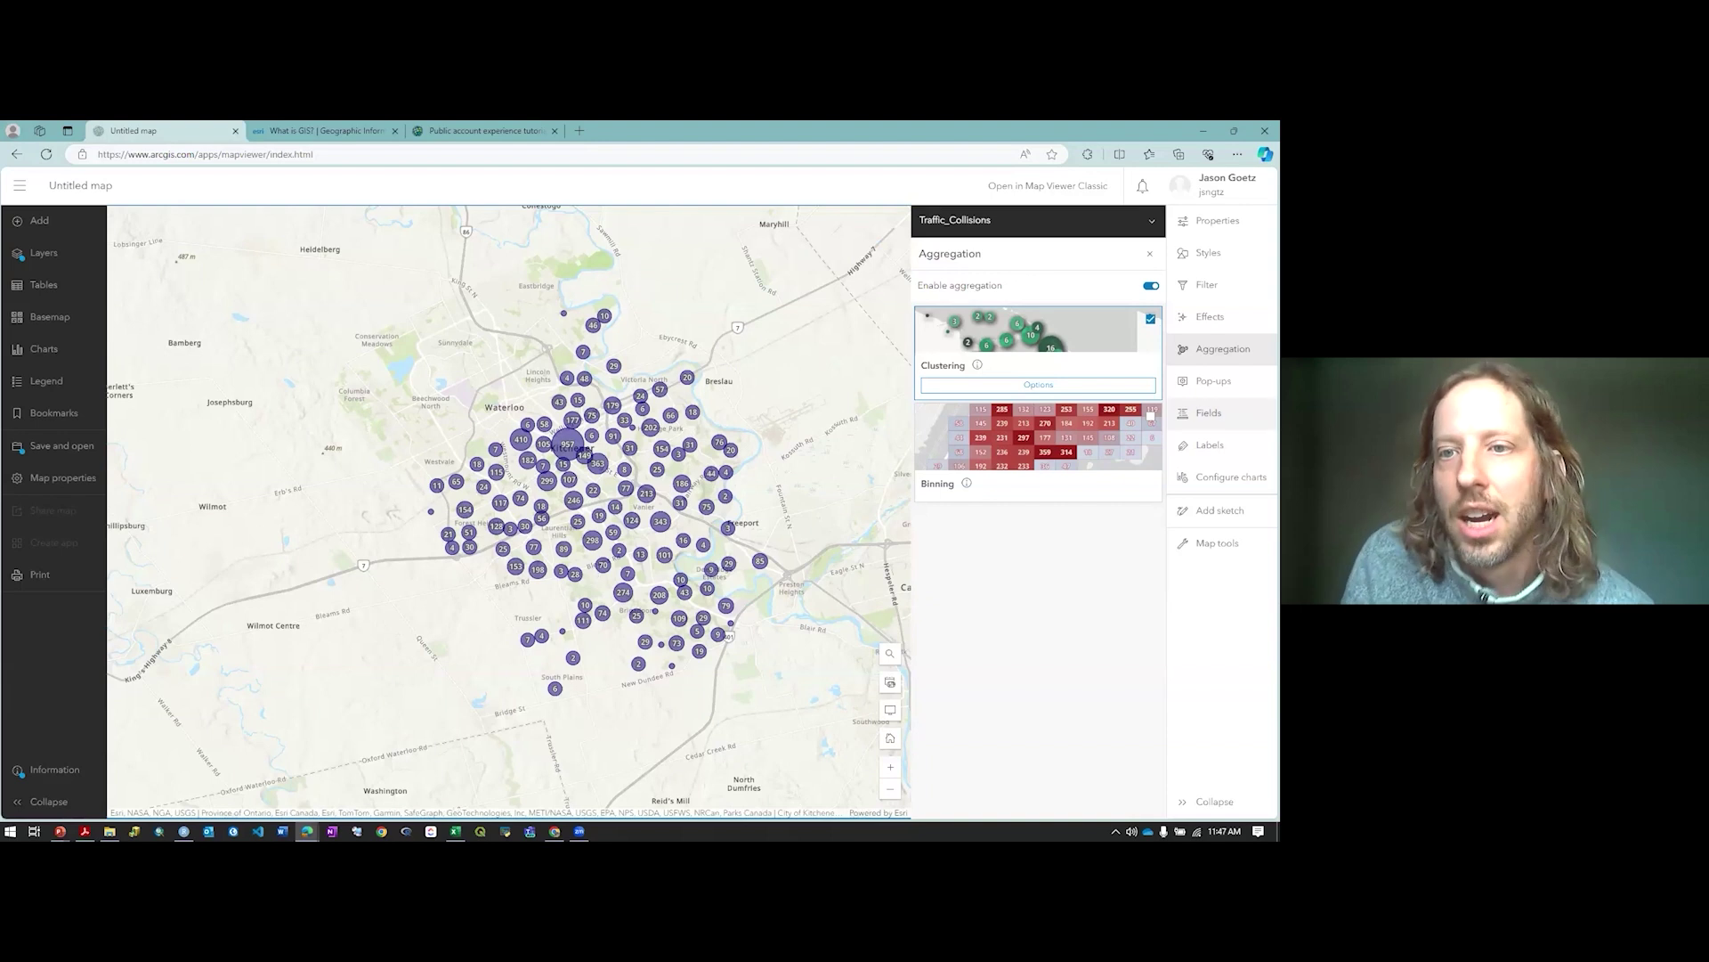
# Slightly raise the maximum cluster size and the cluster radius for the collision clusters, and close the aggregation settings
pyautogui.click(1018, 387)
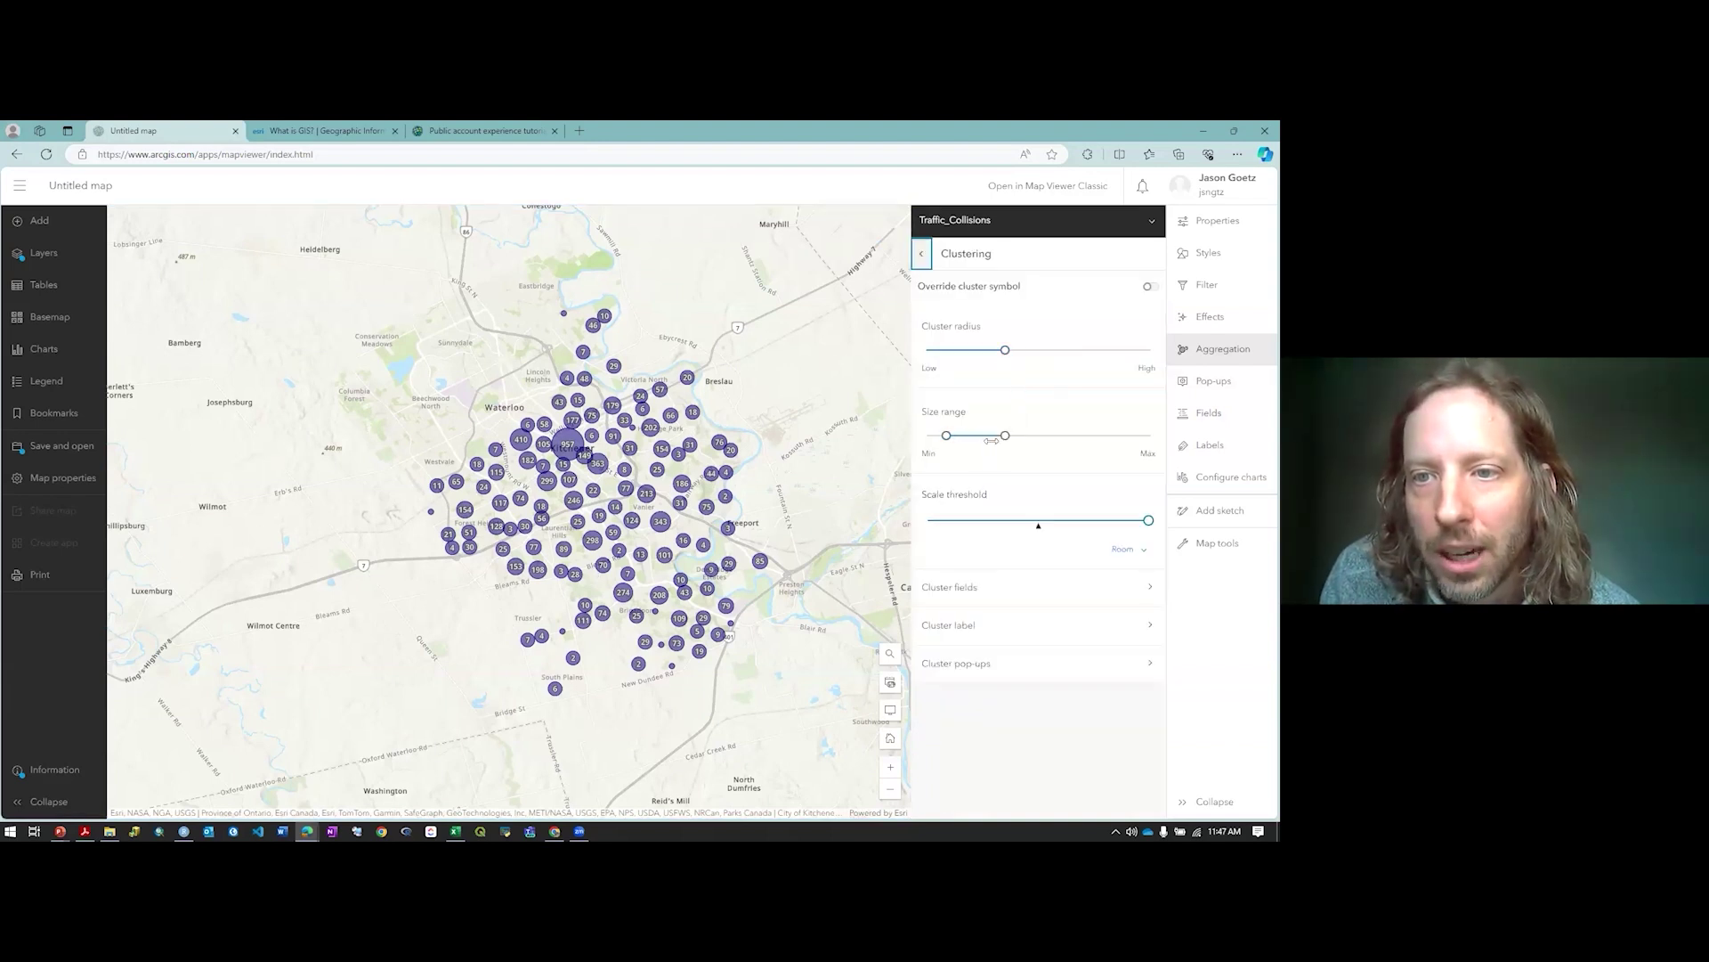
pyautogui.moveTo(1007, 442)
pyautogui.mouseDown()
pyautogui.moveTo(1066, 436)
pyautogui.moveTo(1022, 446)
pyautogui.mouseUp()
pyautogui.moveTo(1007, 357); pyautogui.dragTo(1092, 363)
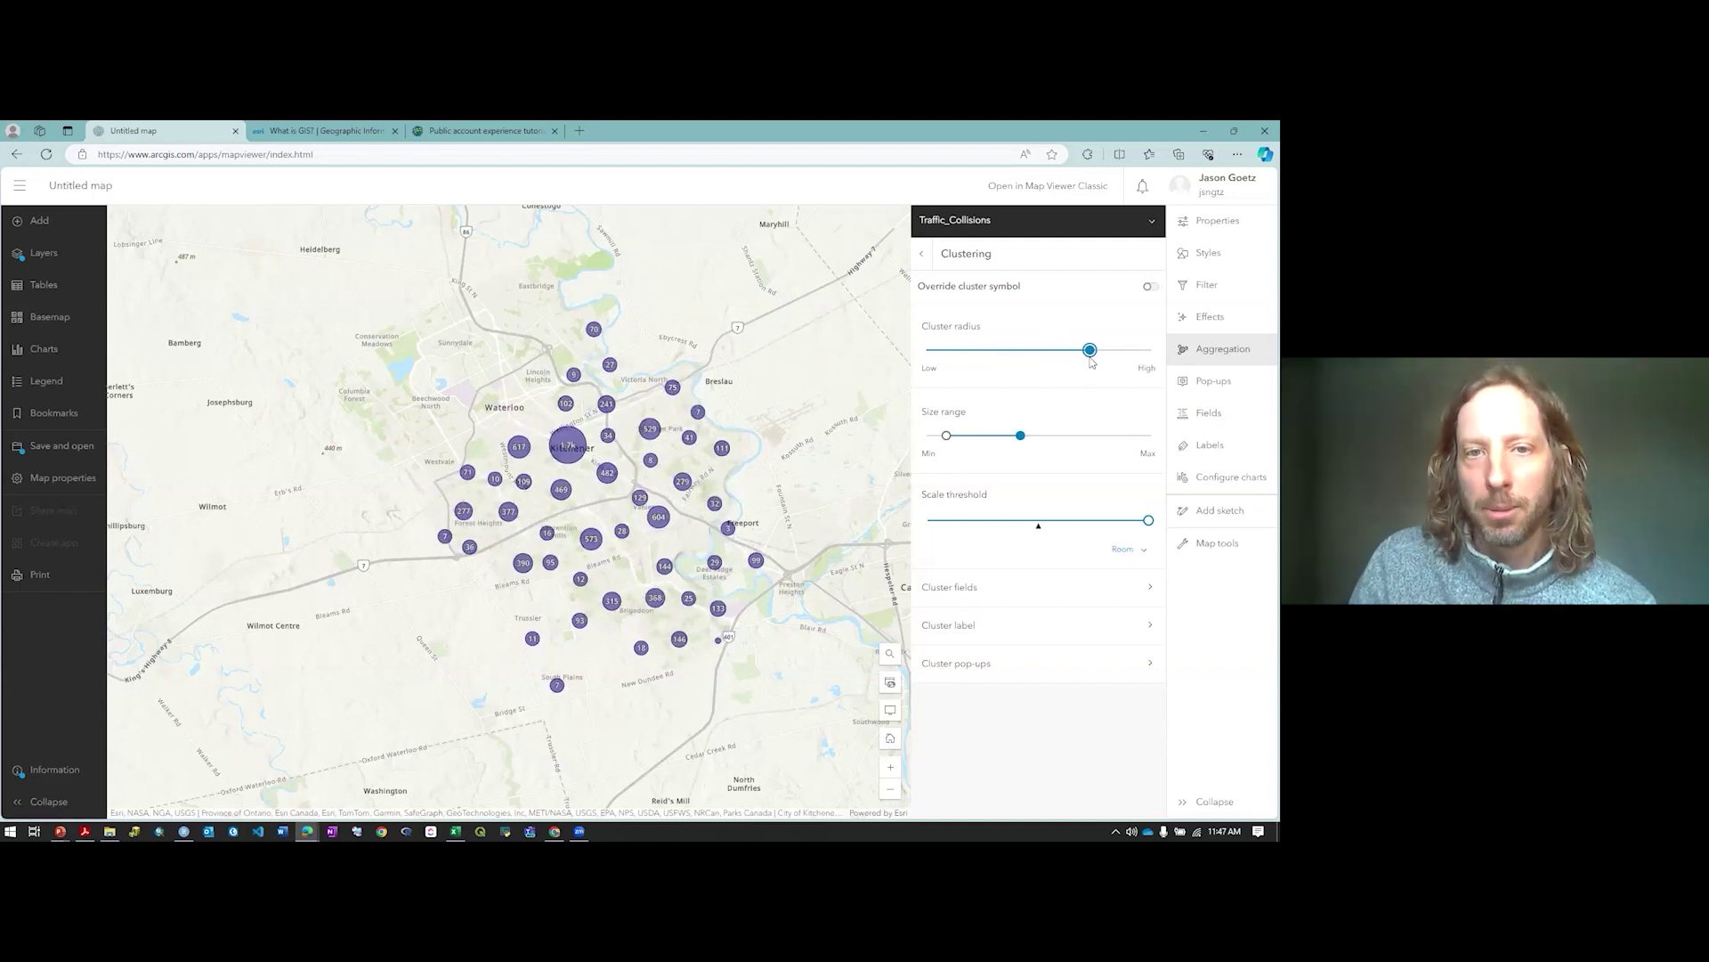
pyautogui.moveTo(1091, 358); pyautogui.dragTo(1034, 354)
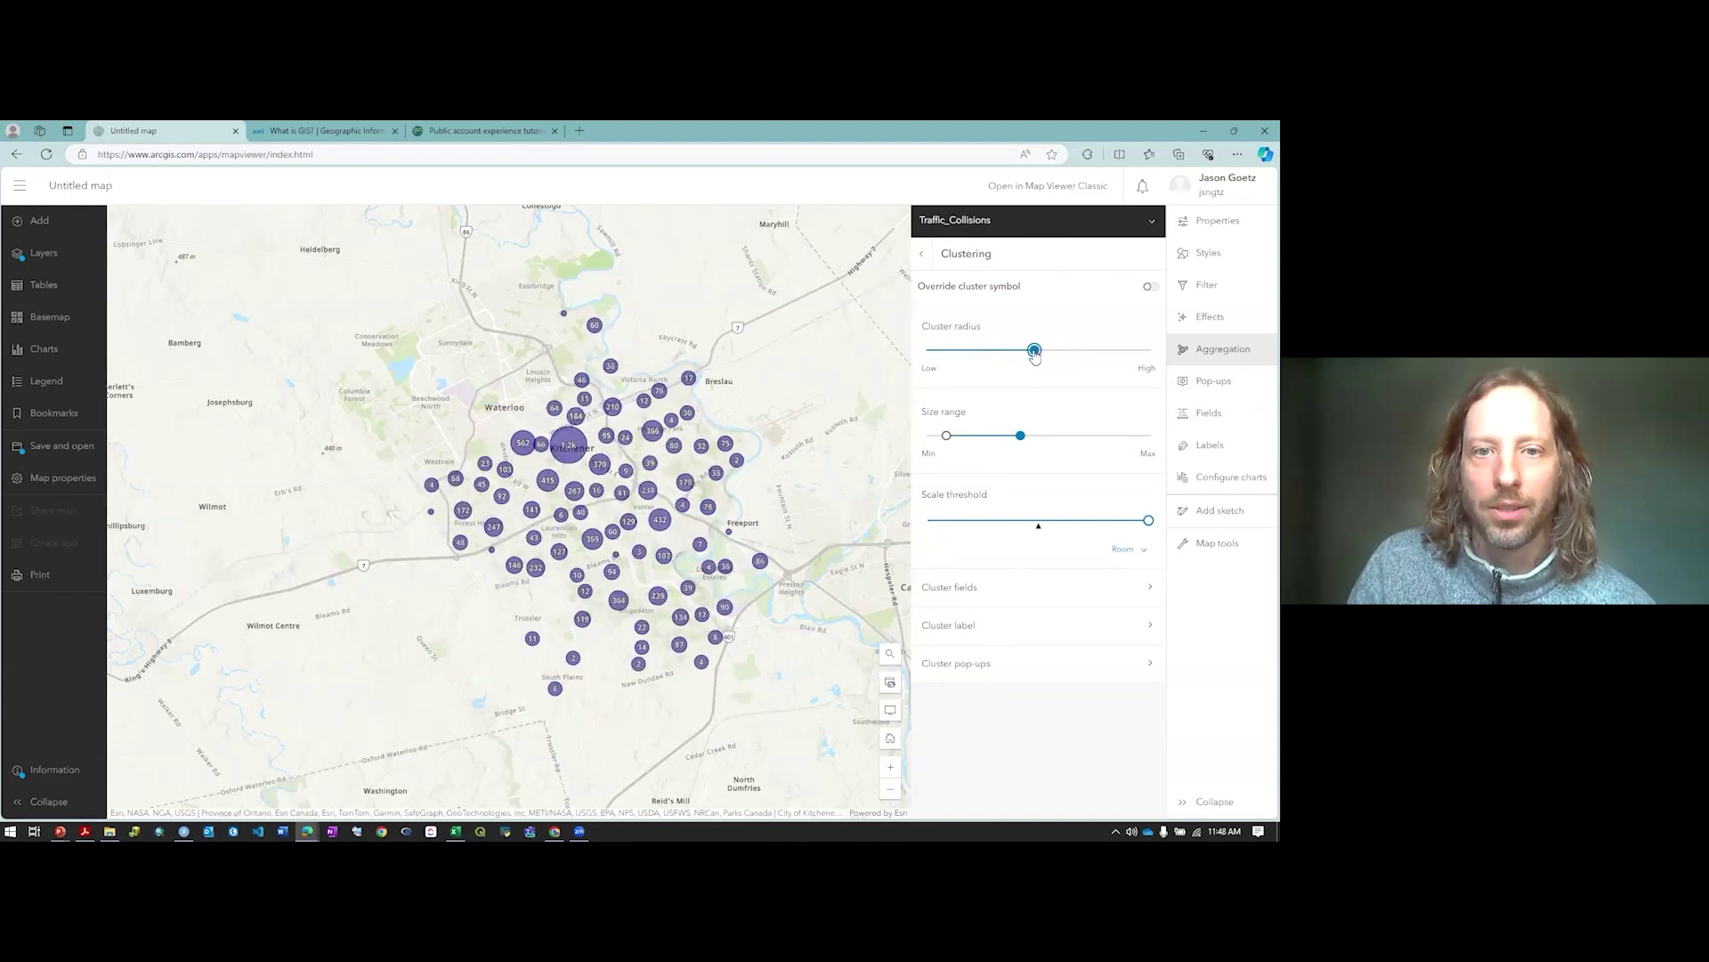
pyautogui.click(922, 254)
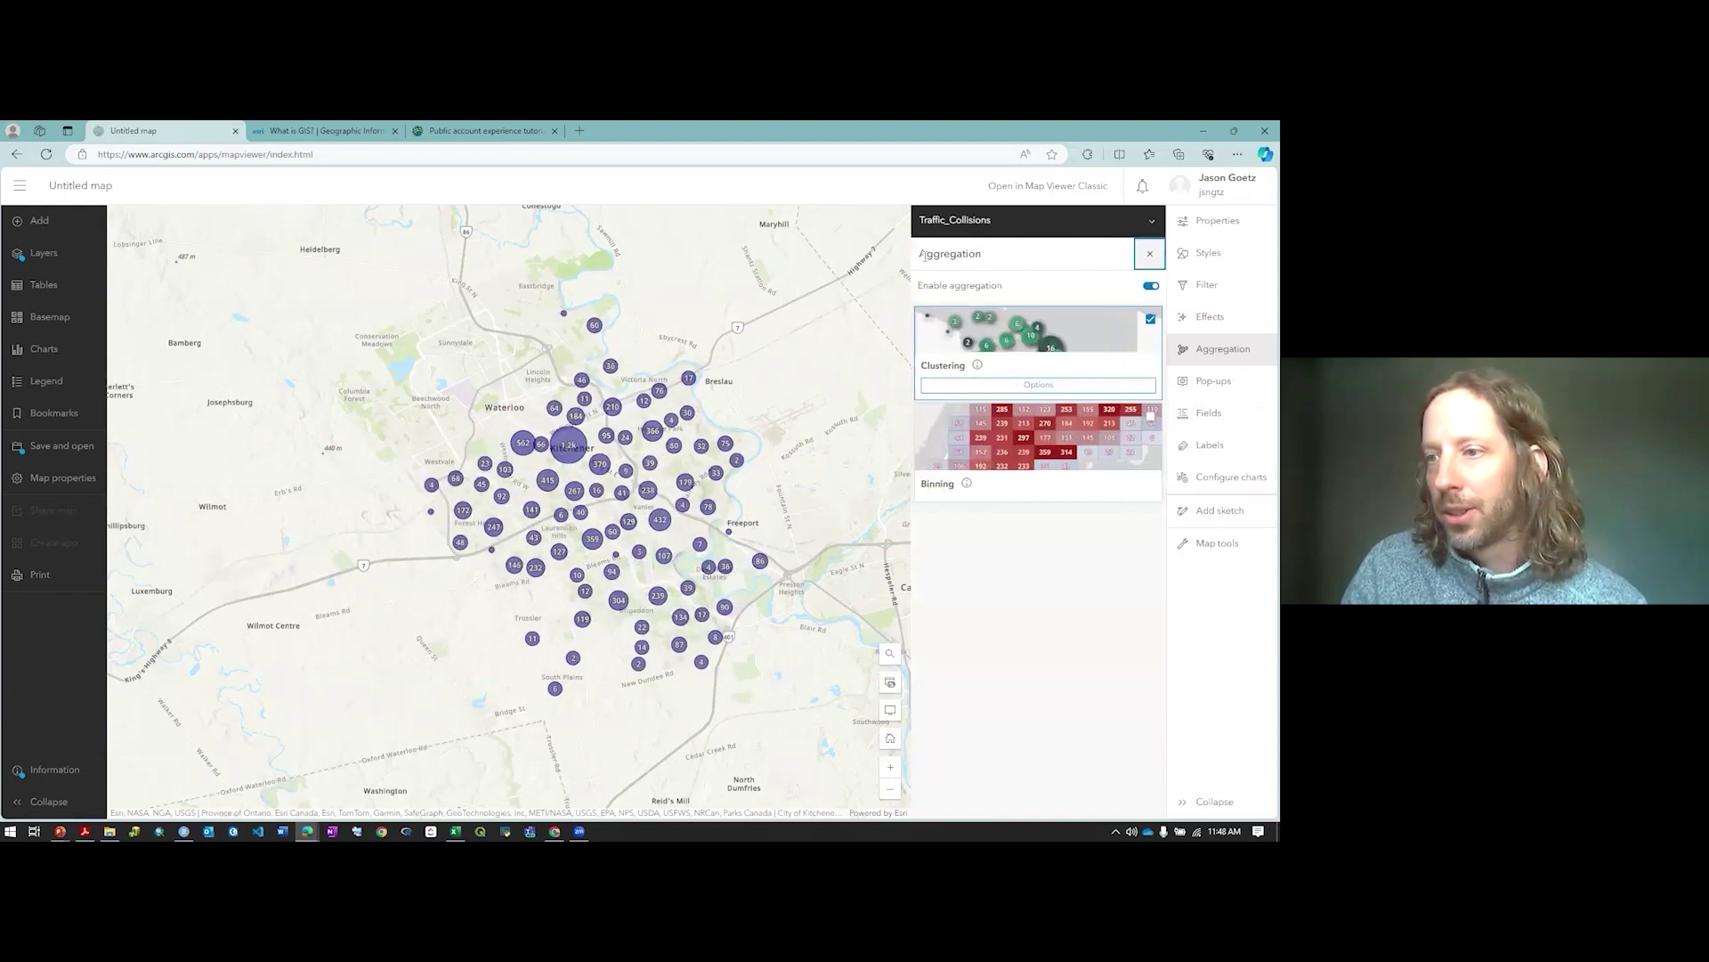
pyautogui.click(1148, 260)
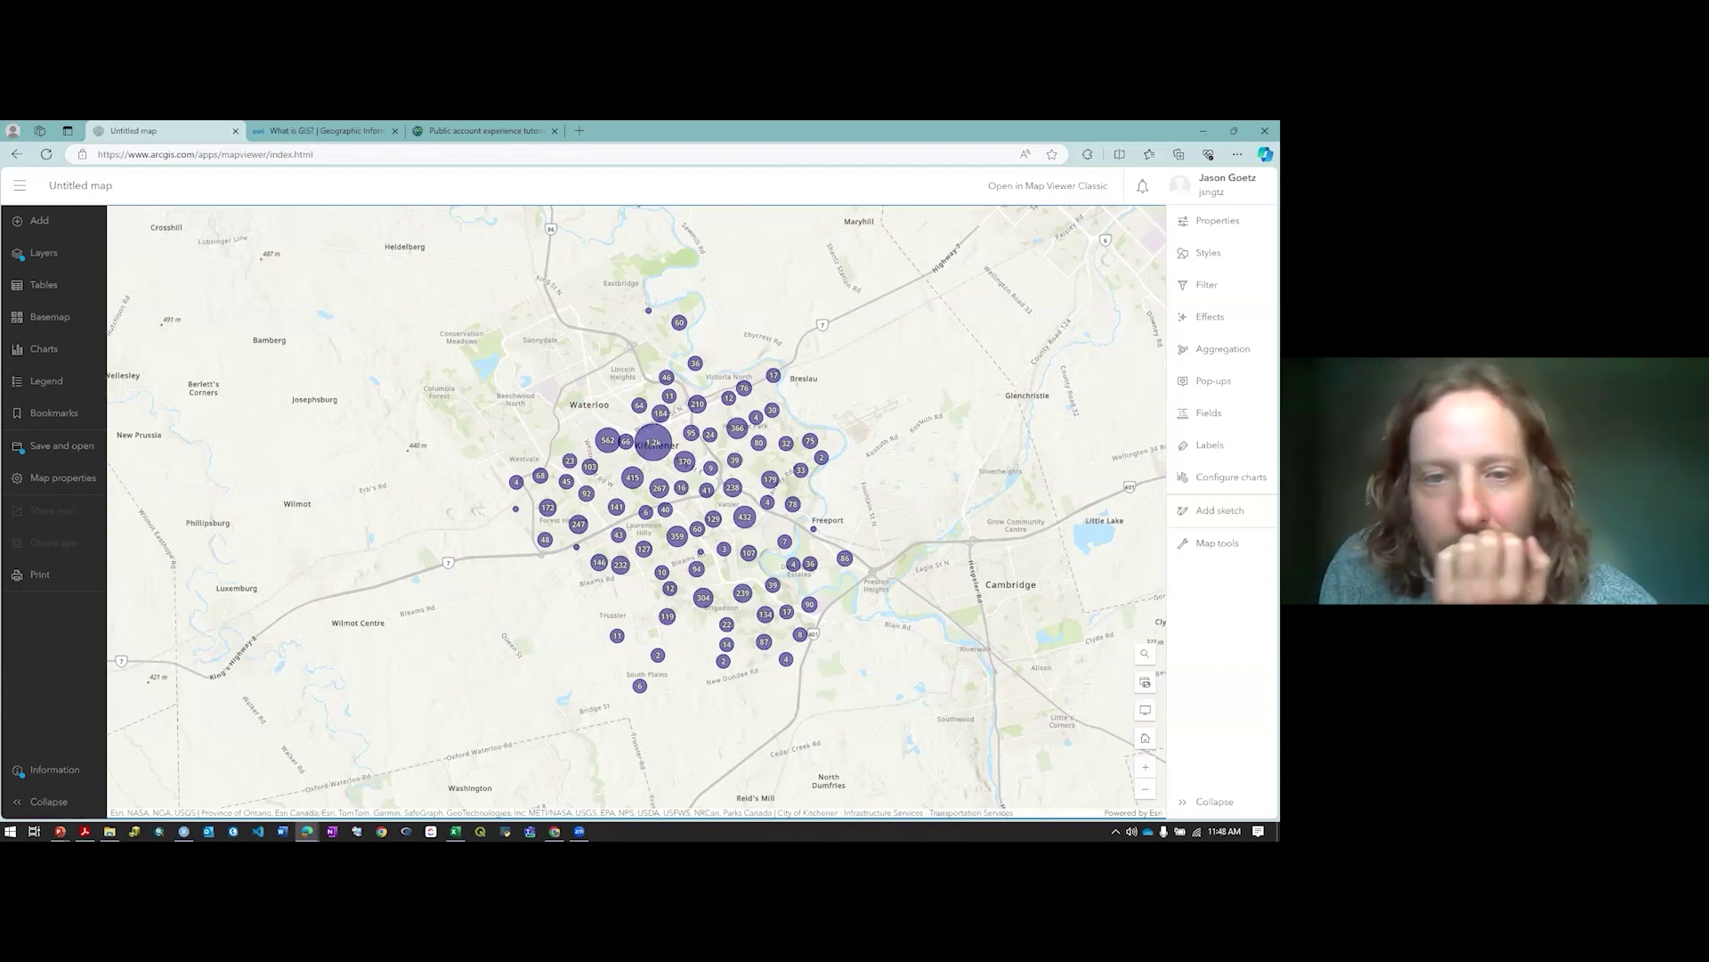
# Open the attribute table of the Traffic_Collisions layer and close the layer's settings pane
pyautogui.click(41, 284)
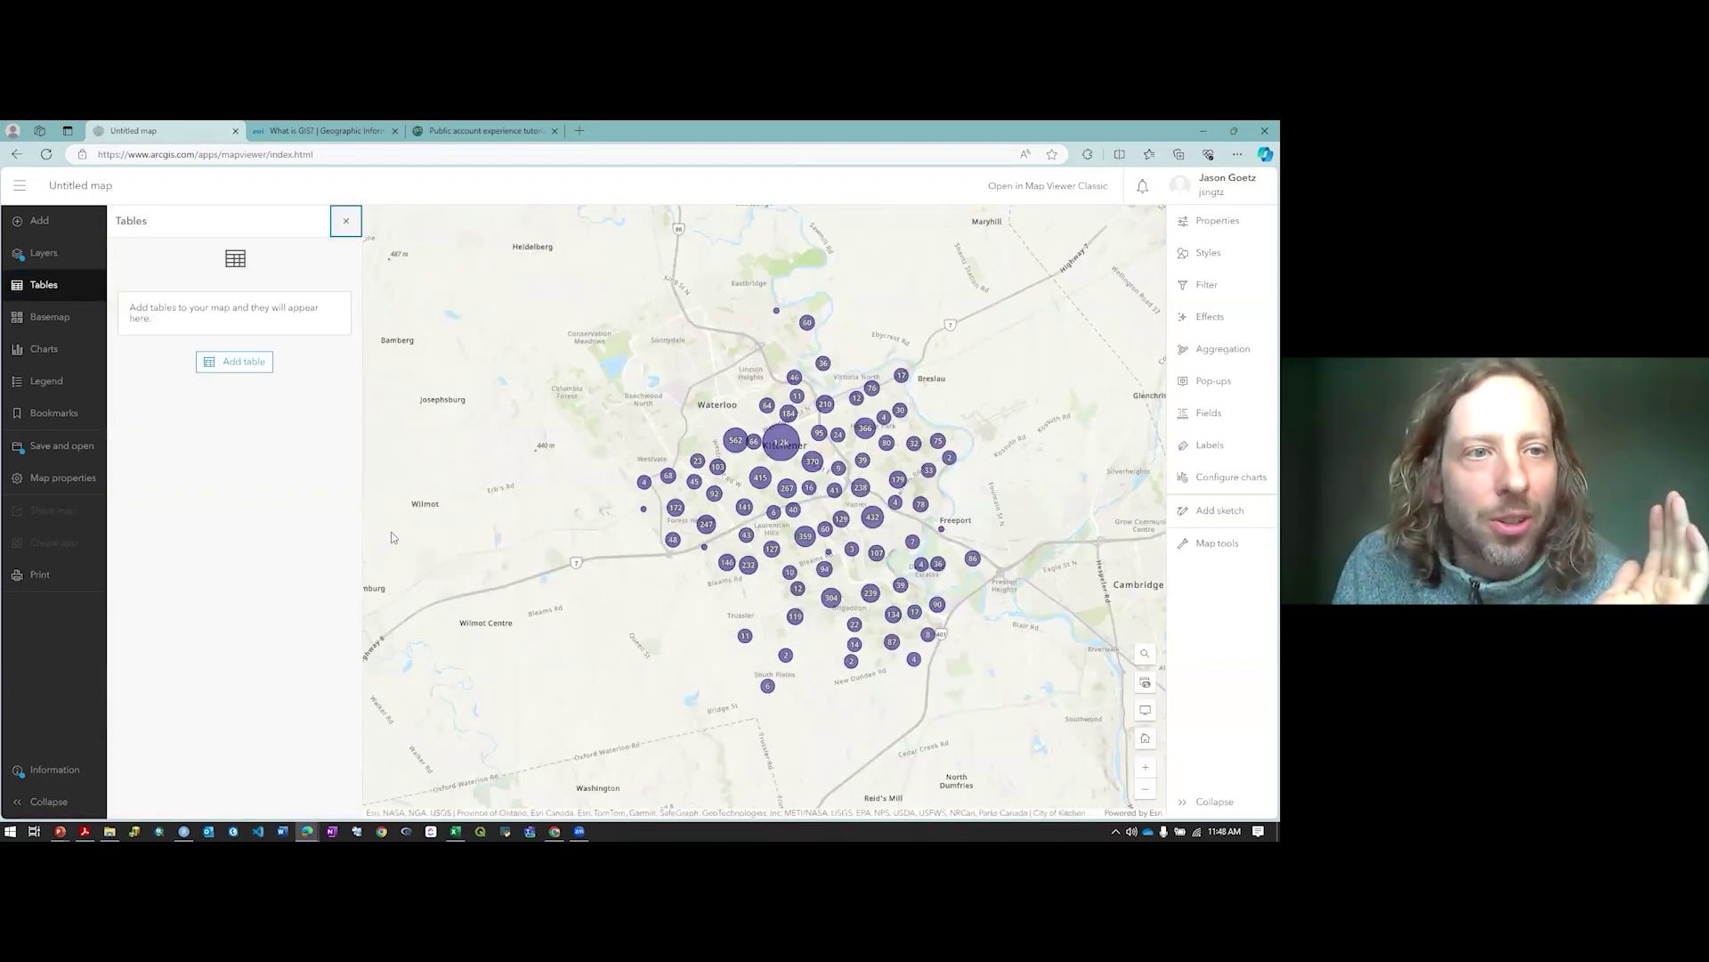
pyautogui.click(44, 254)
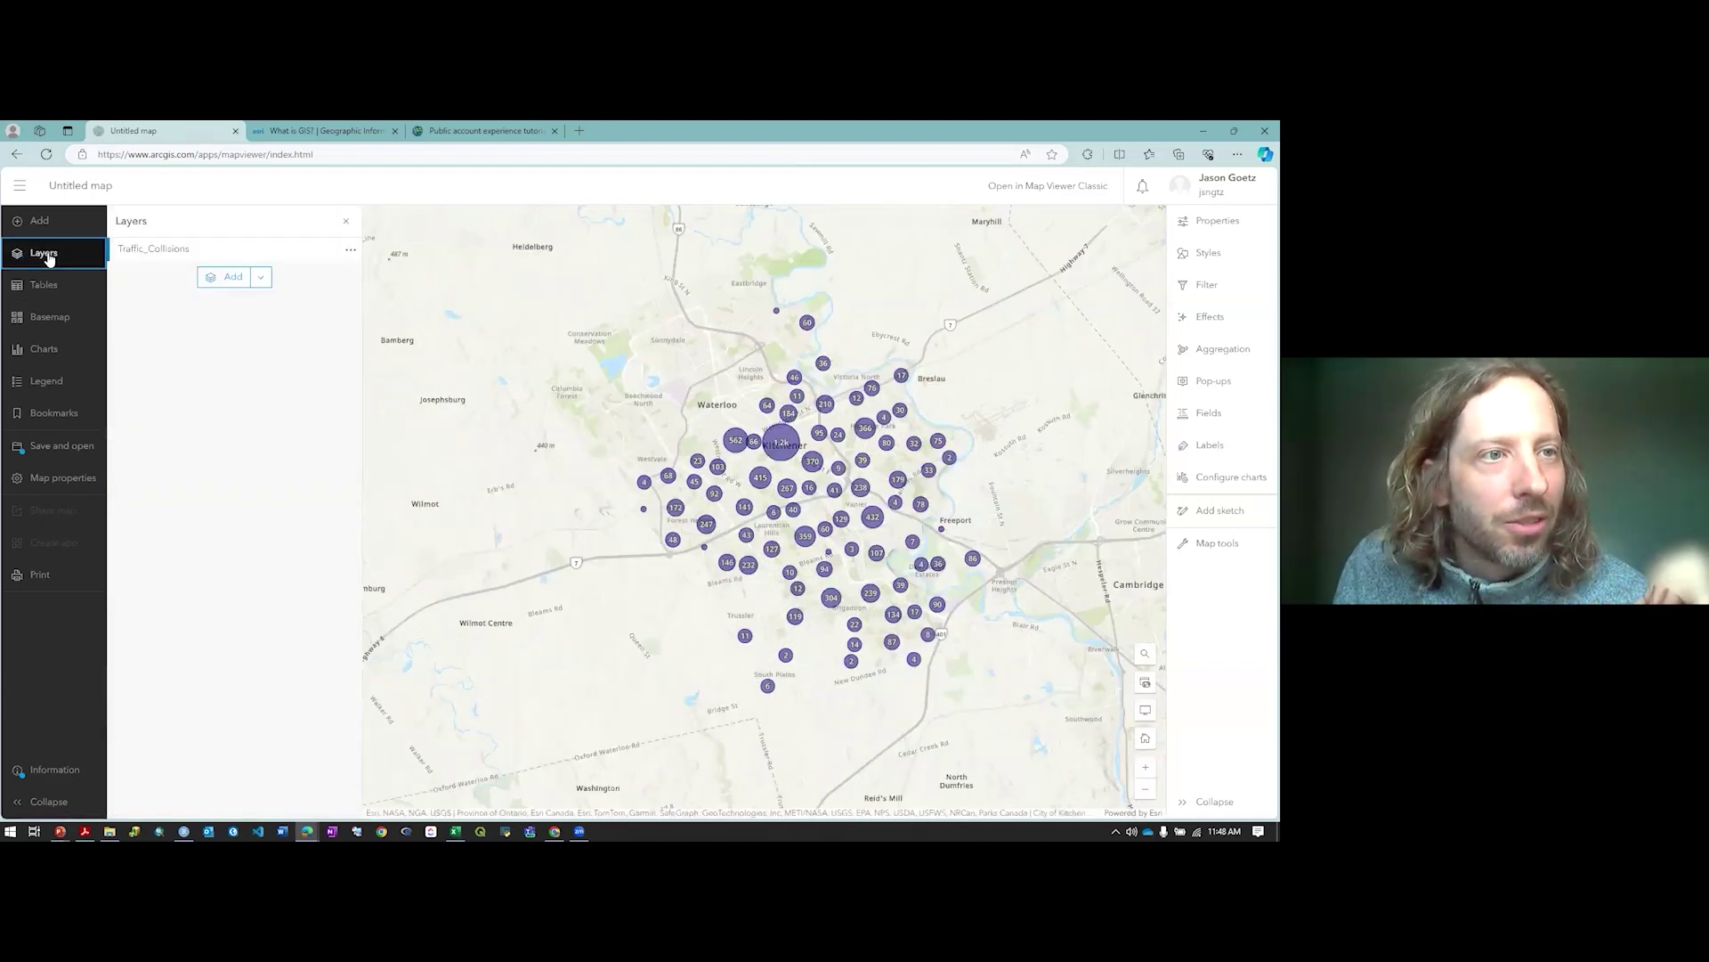
pyautogui.click(151, 255)
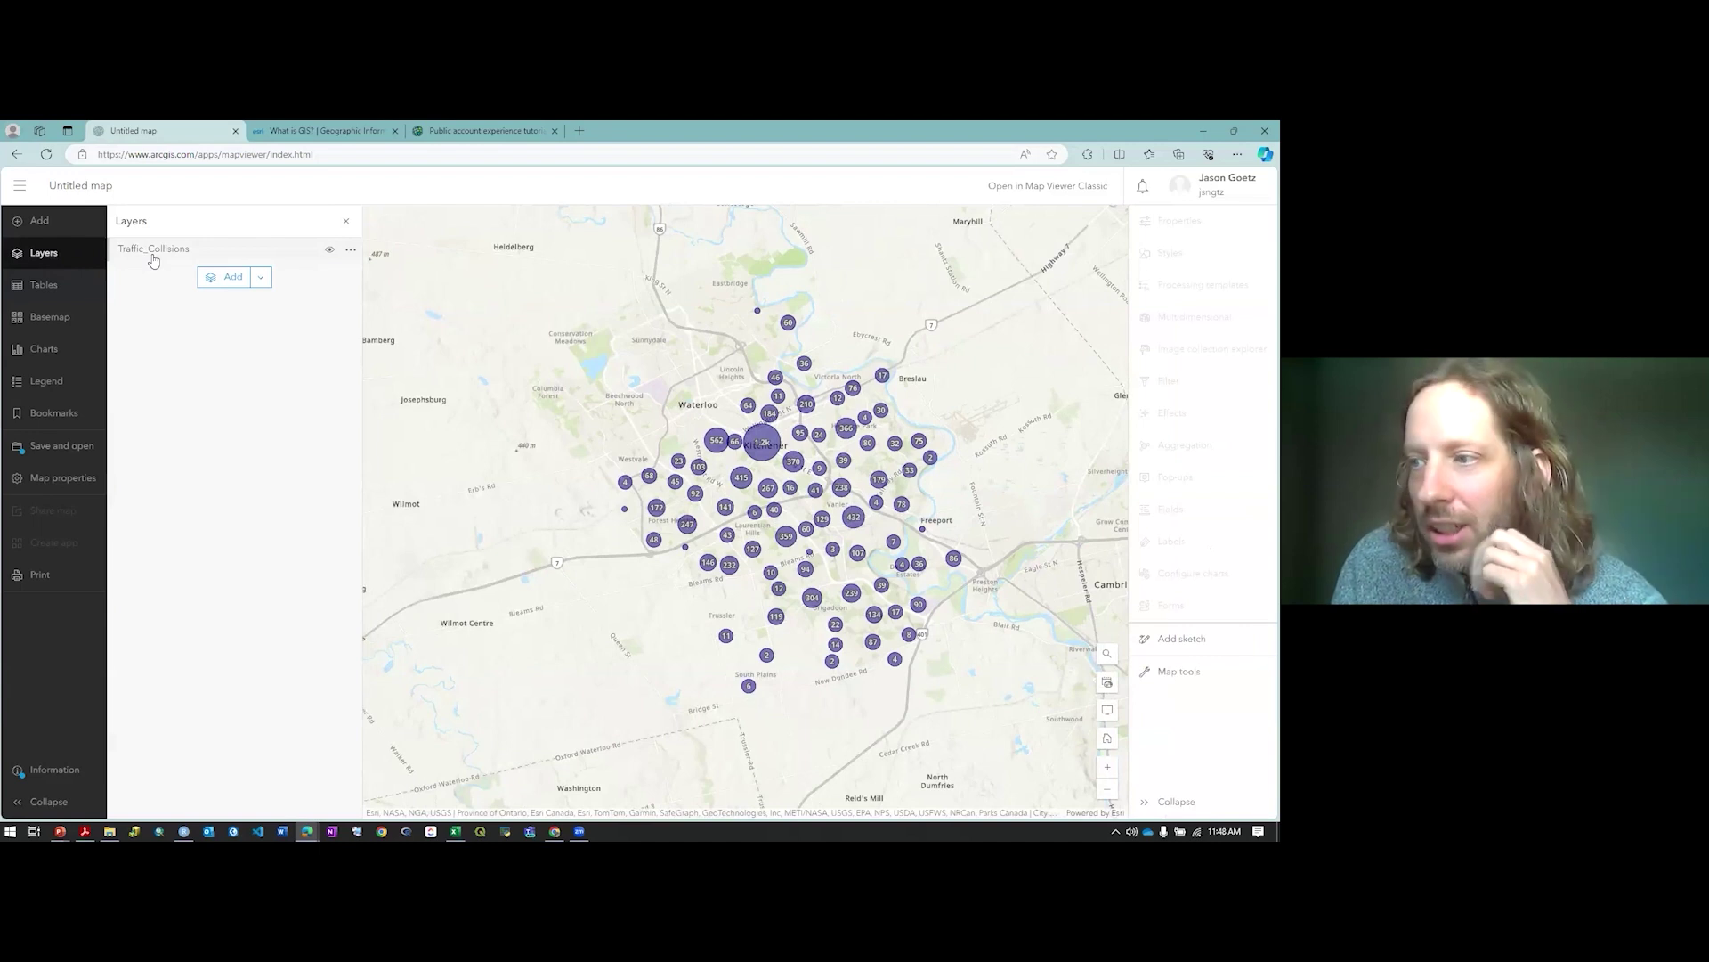
pyautogui.click(350, 251)
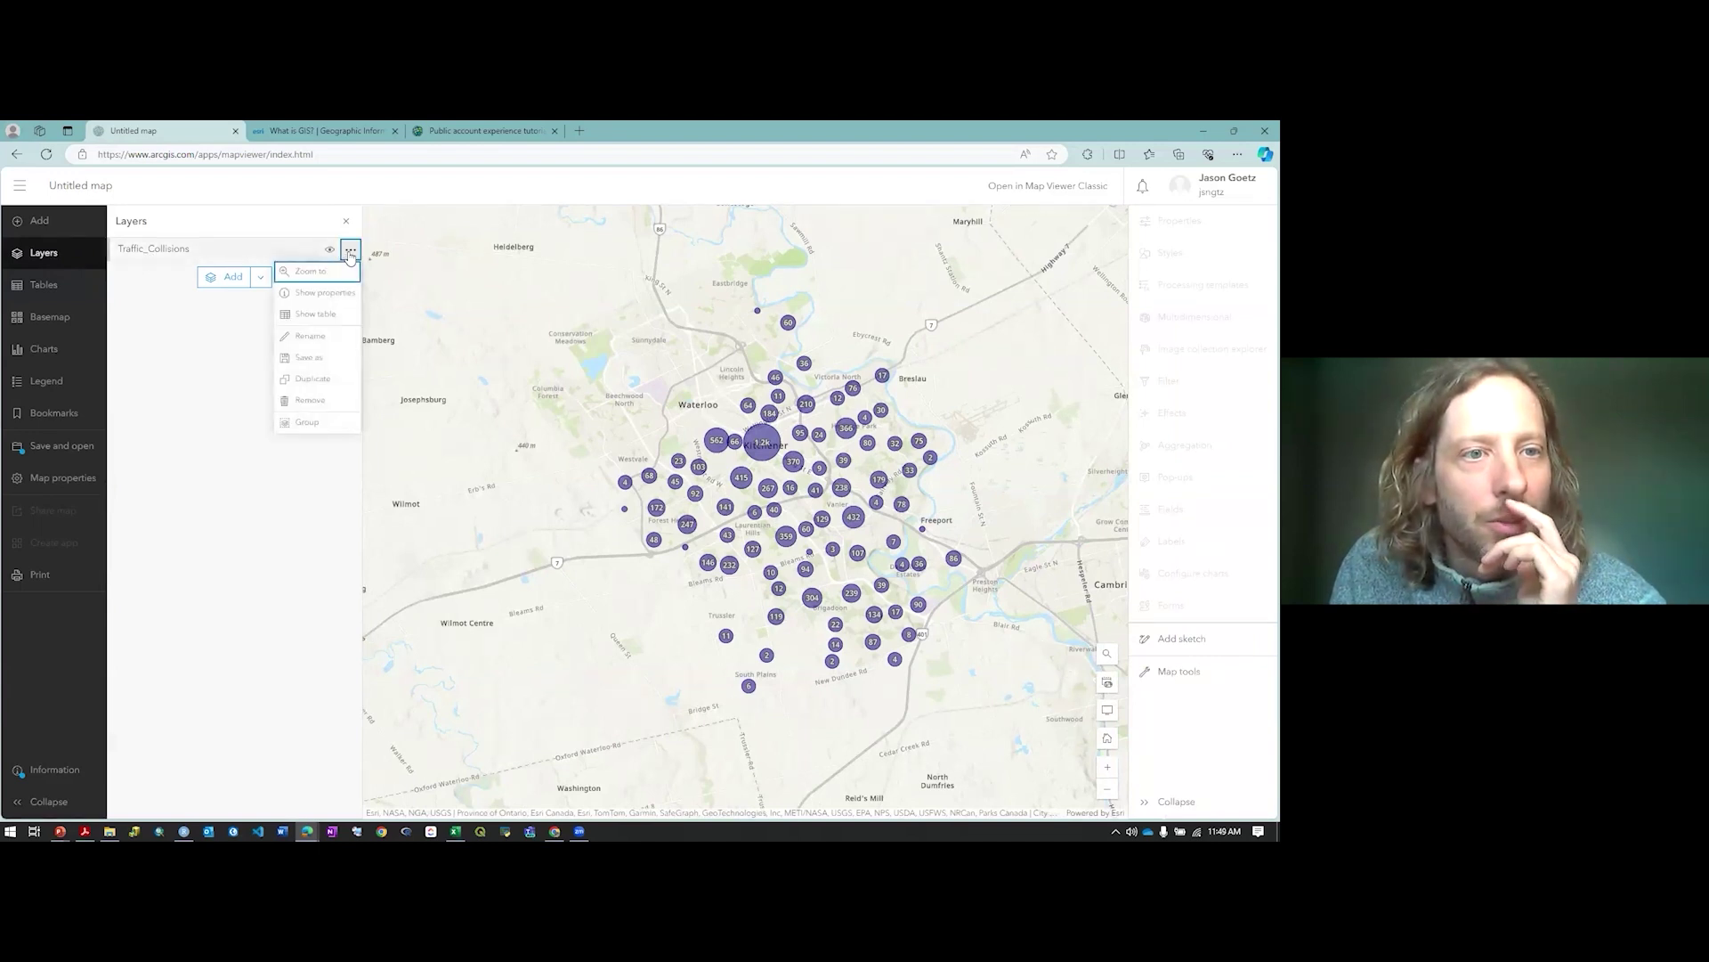
pyautogui.click(327, 314)
pyautogui.click(1149, 253)
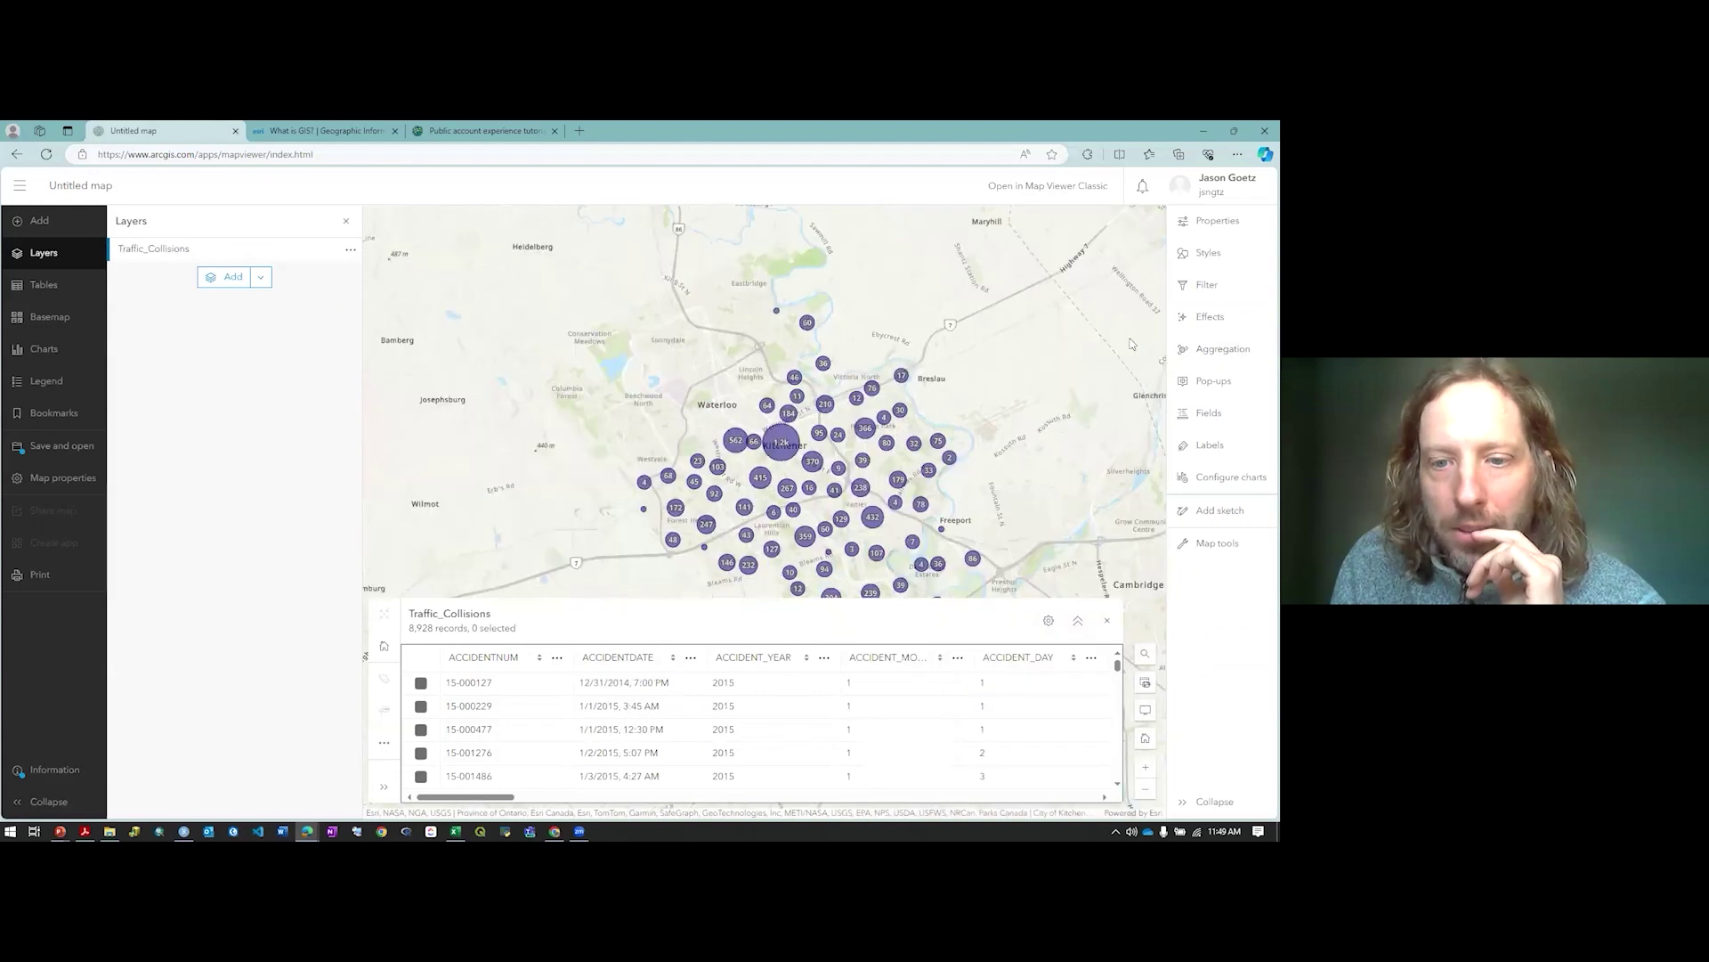
# Look up the ACCIDENT_YEAR field's information down to its statistics in the collision table and close it
pyautogui.moveTo(464, 800); pyautogui.dragTo(480, 801)
pyautogui.click(694, 661)
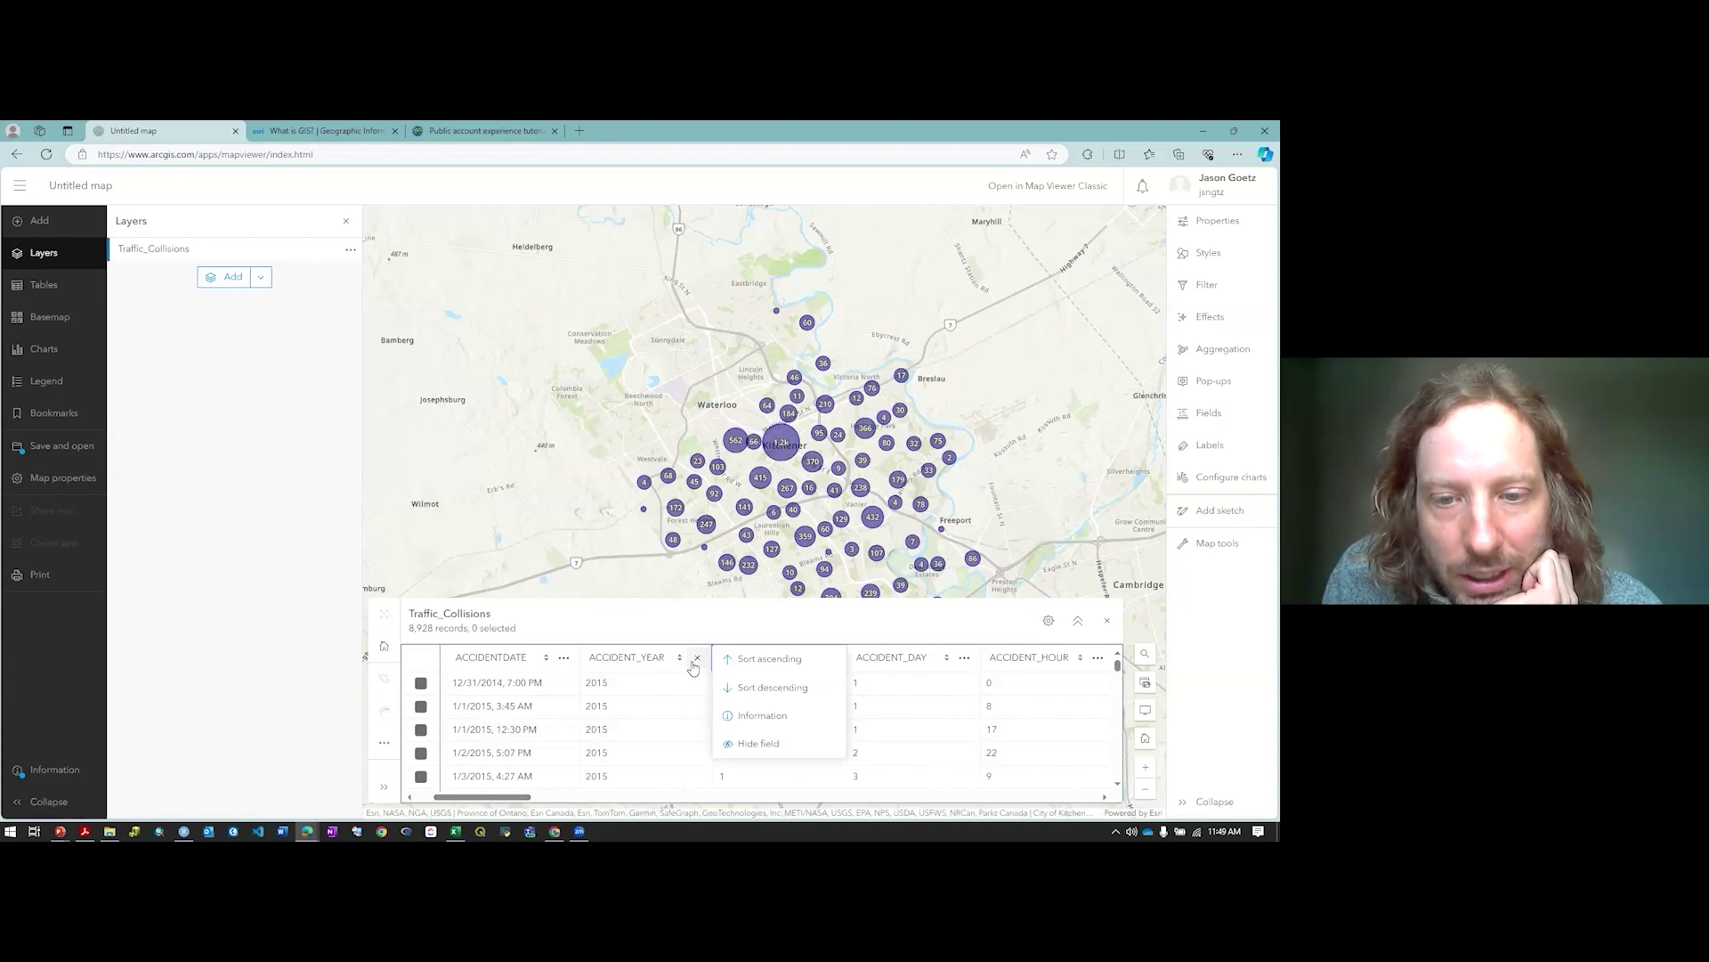
pyautogui.click(738, 718)
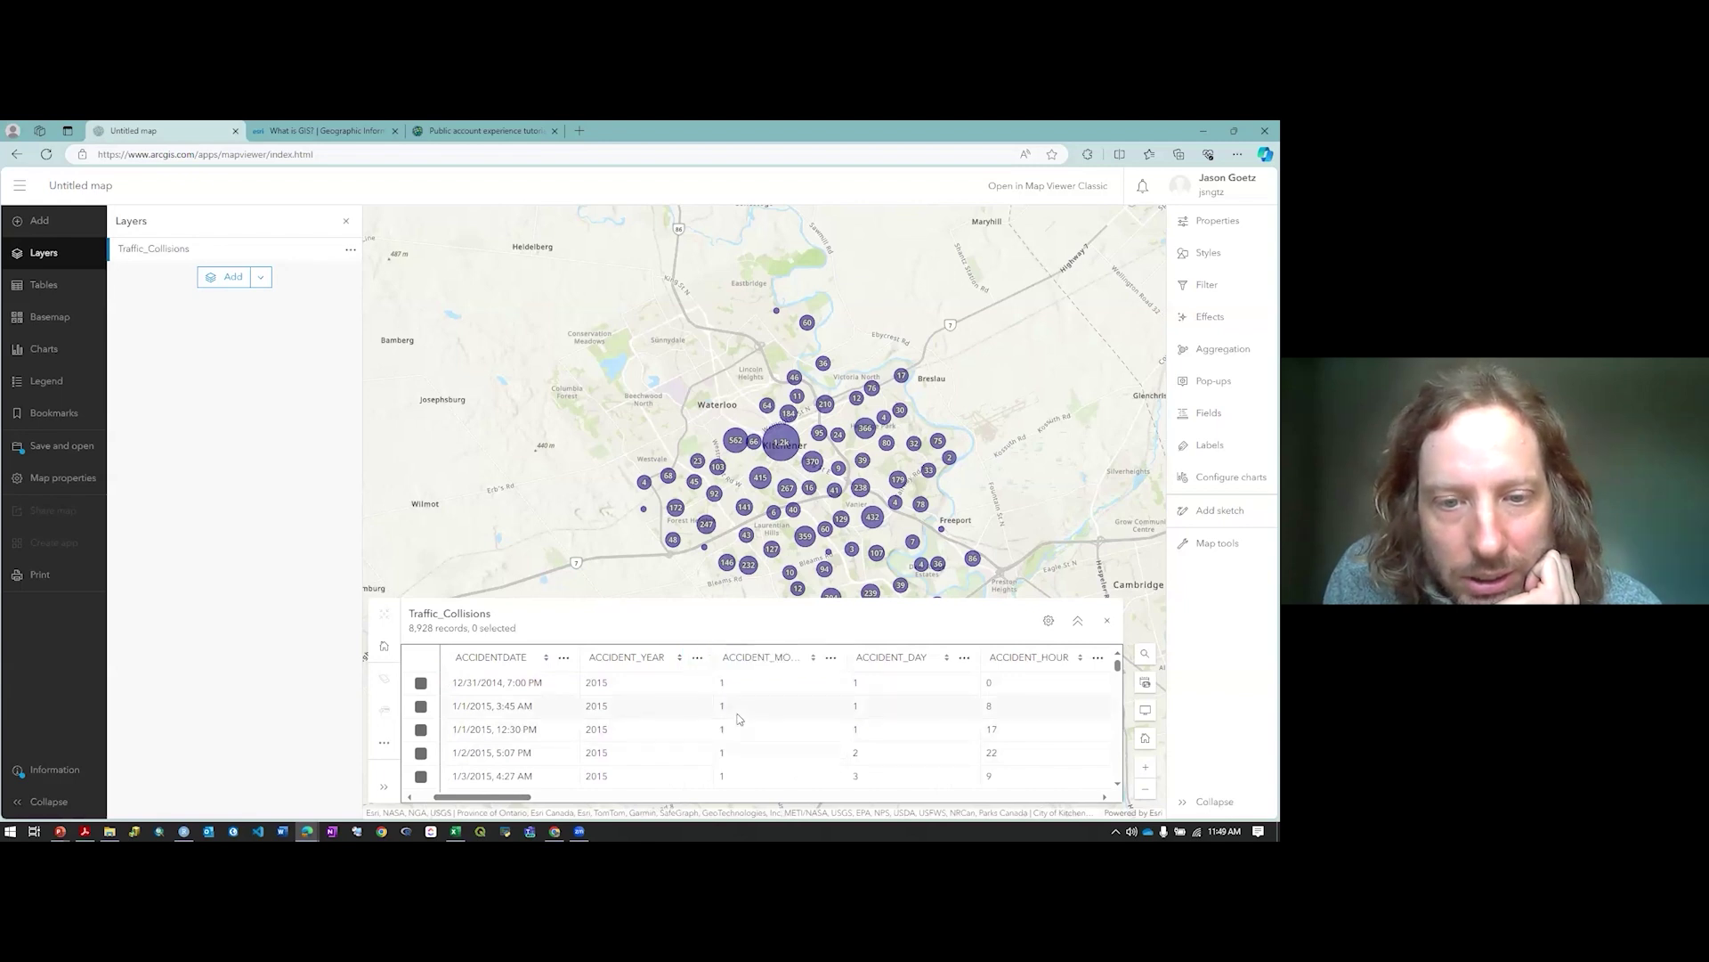
pyautogui.scroll(-3, 988, 605)
pyautogui.scroll(-3, 1013, 561)
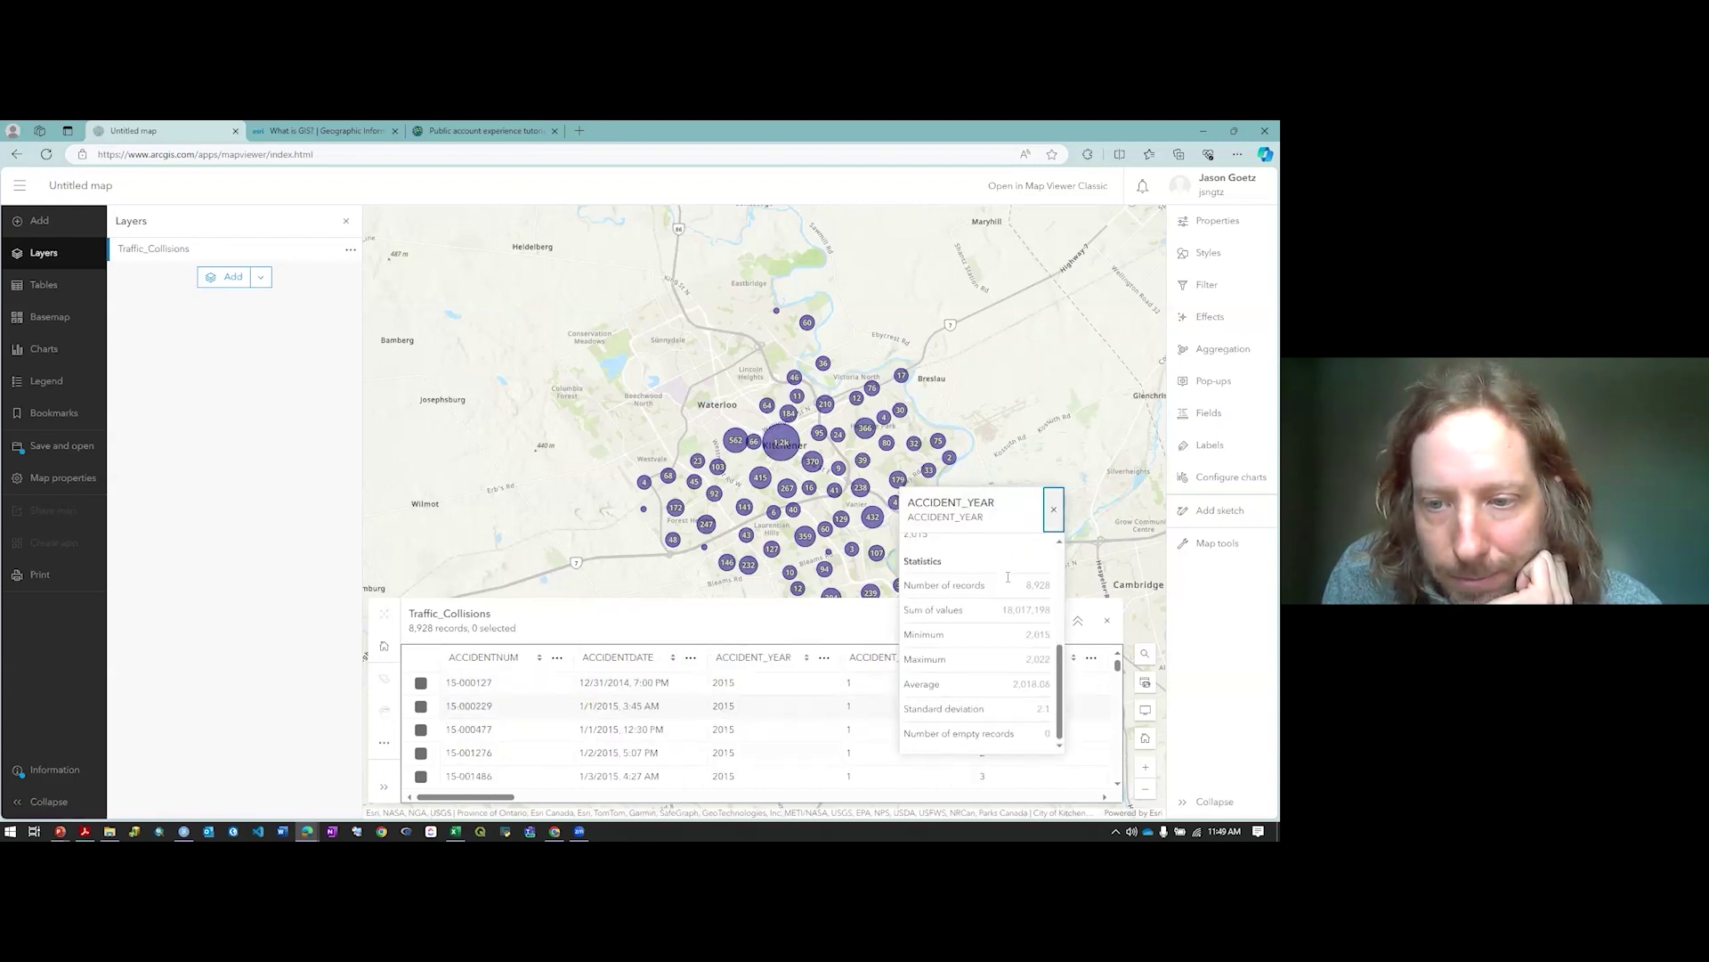
pyautogui.click(1054, 511)
# View the ACCIDENTDATE field's information in the collision table and close it
pyautogui.click(691, 658)
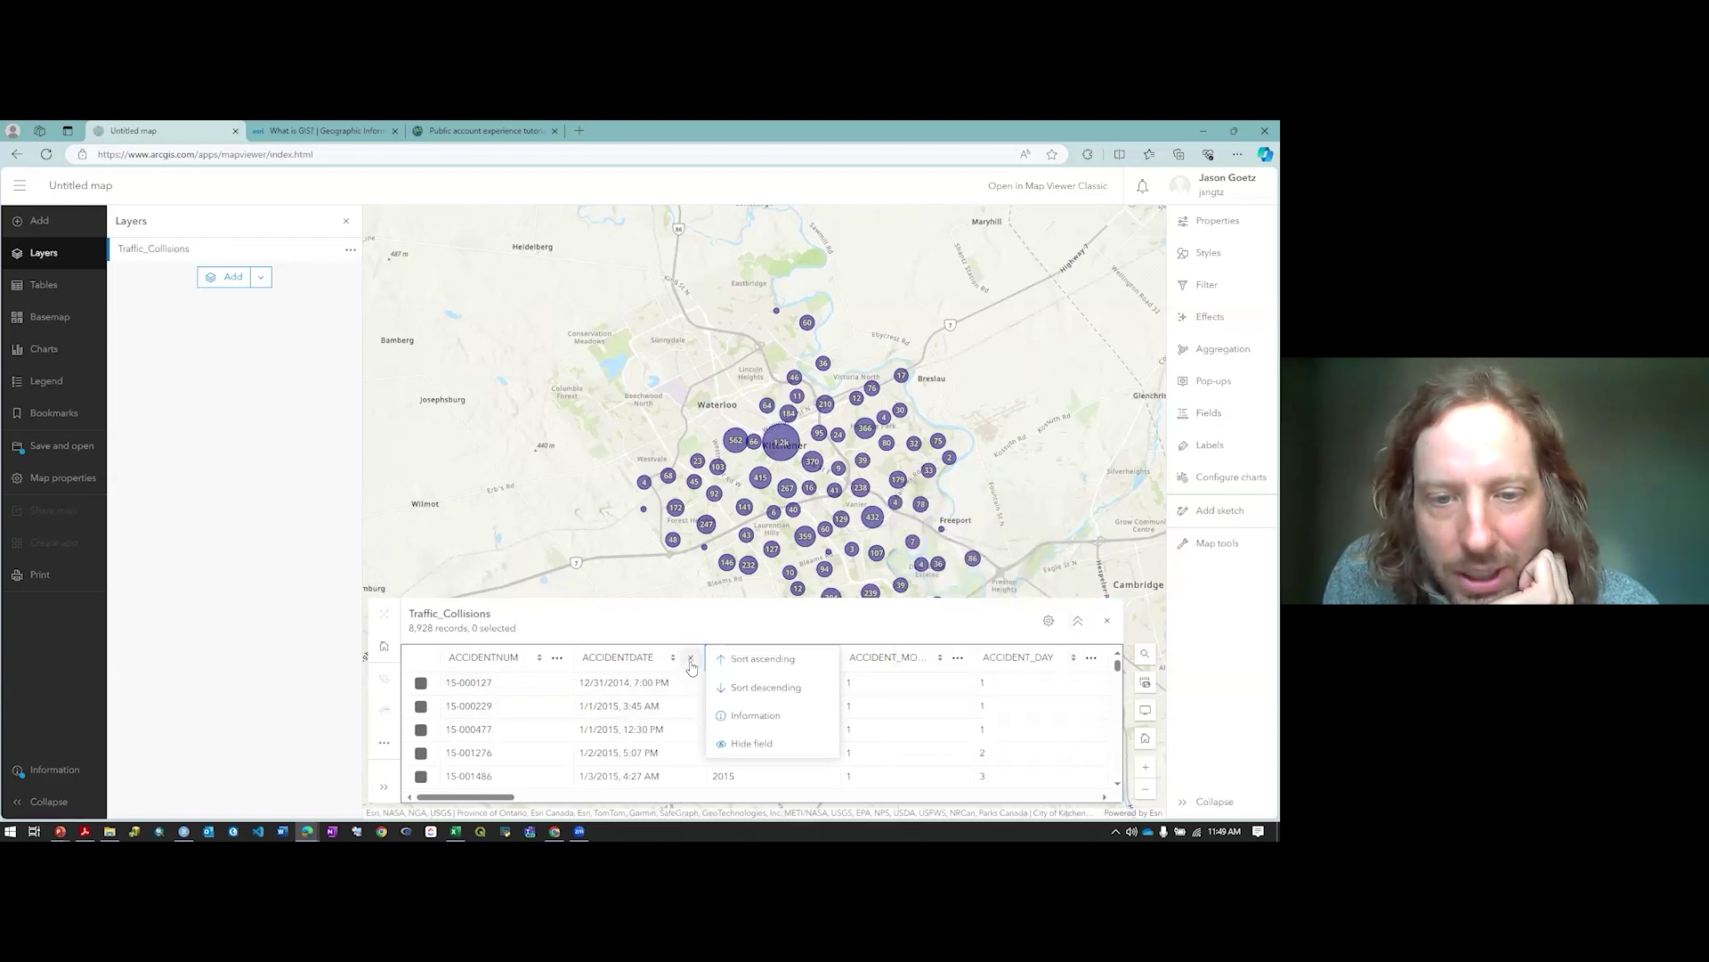
pyautogui.click(771, 713)
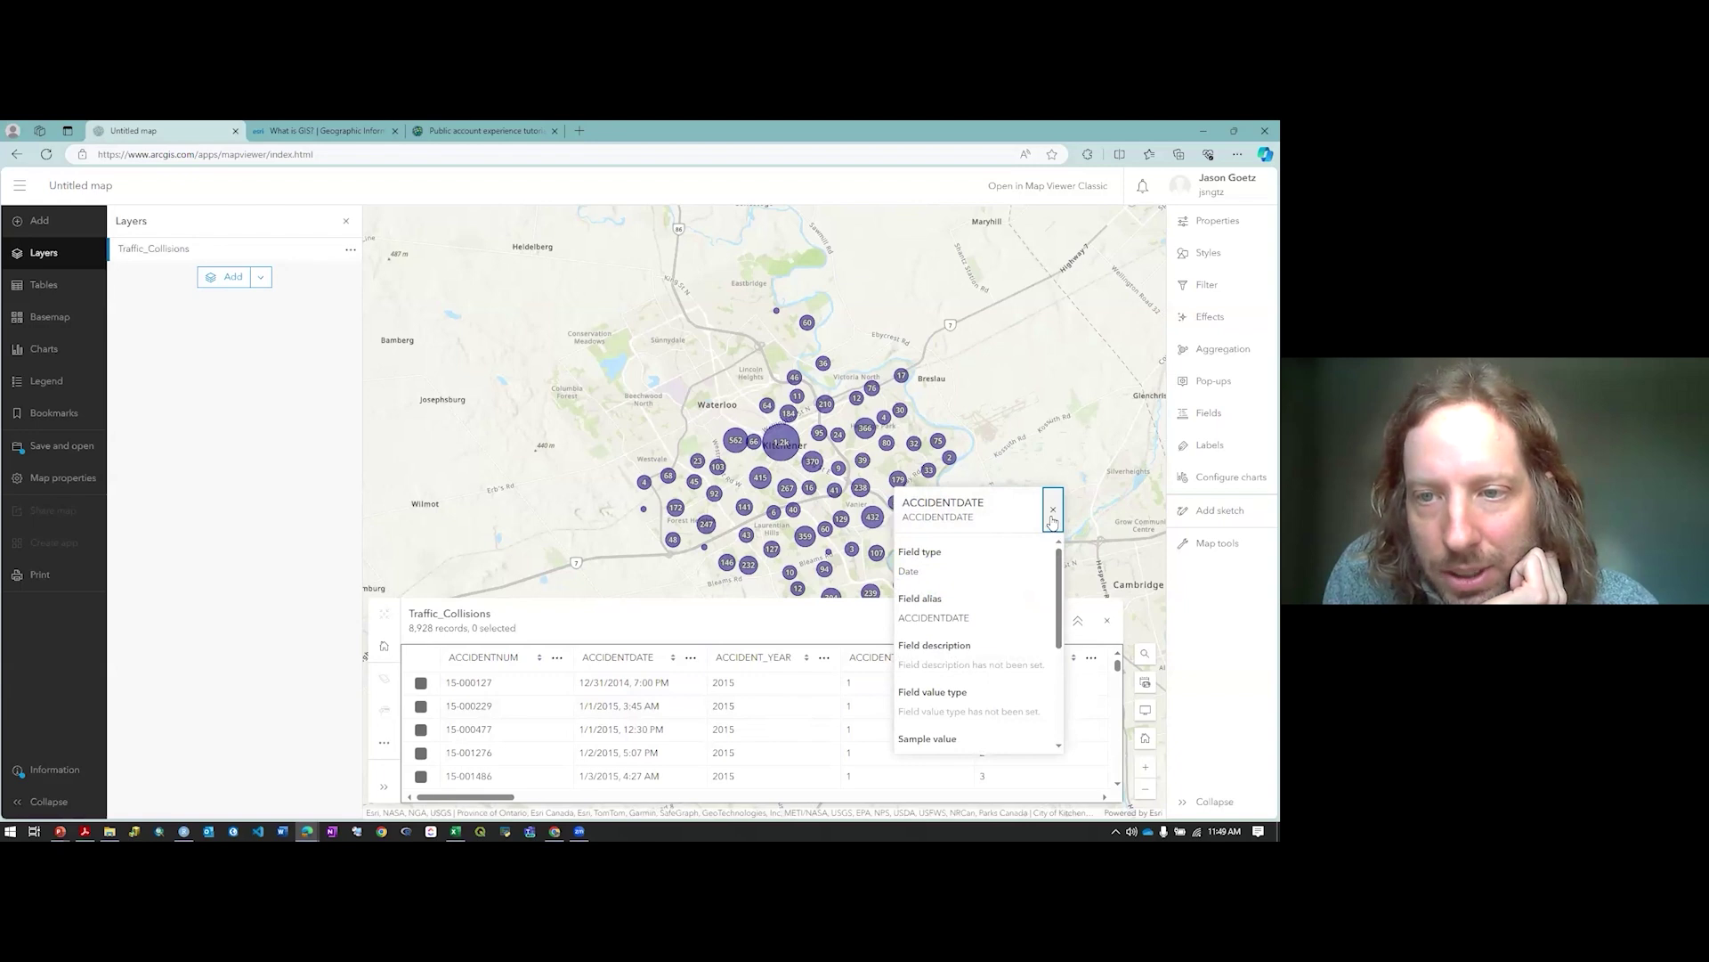
pyautogui.click(1052, 518)
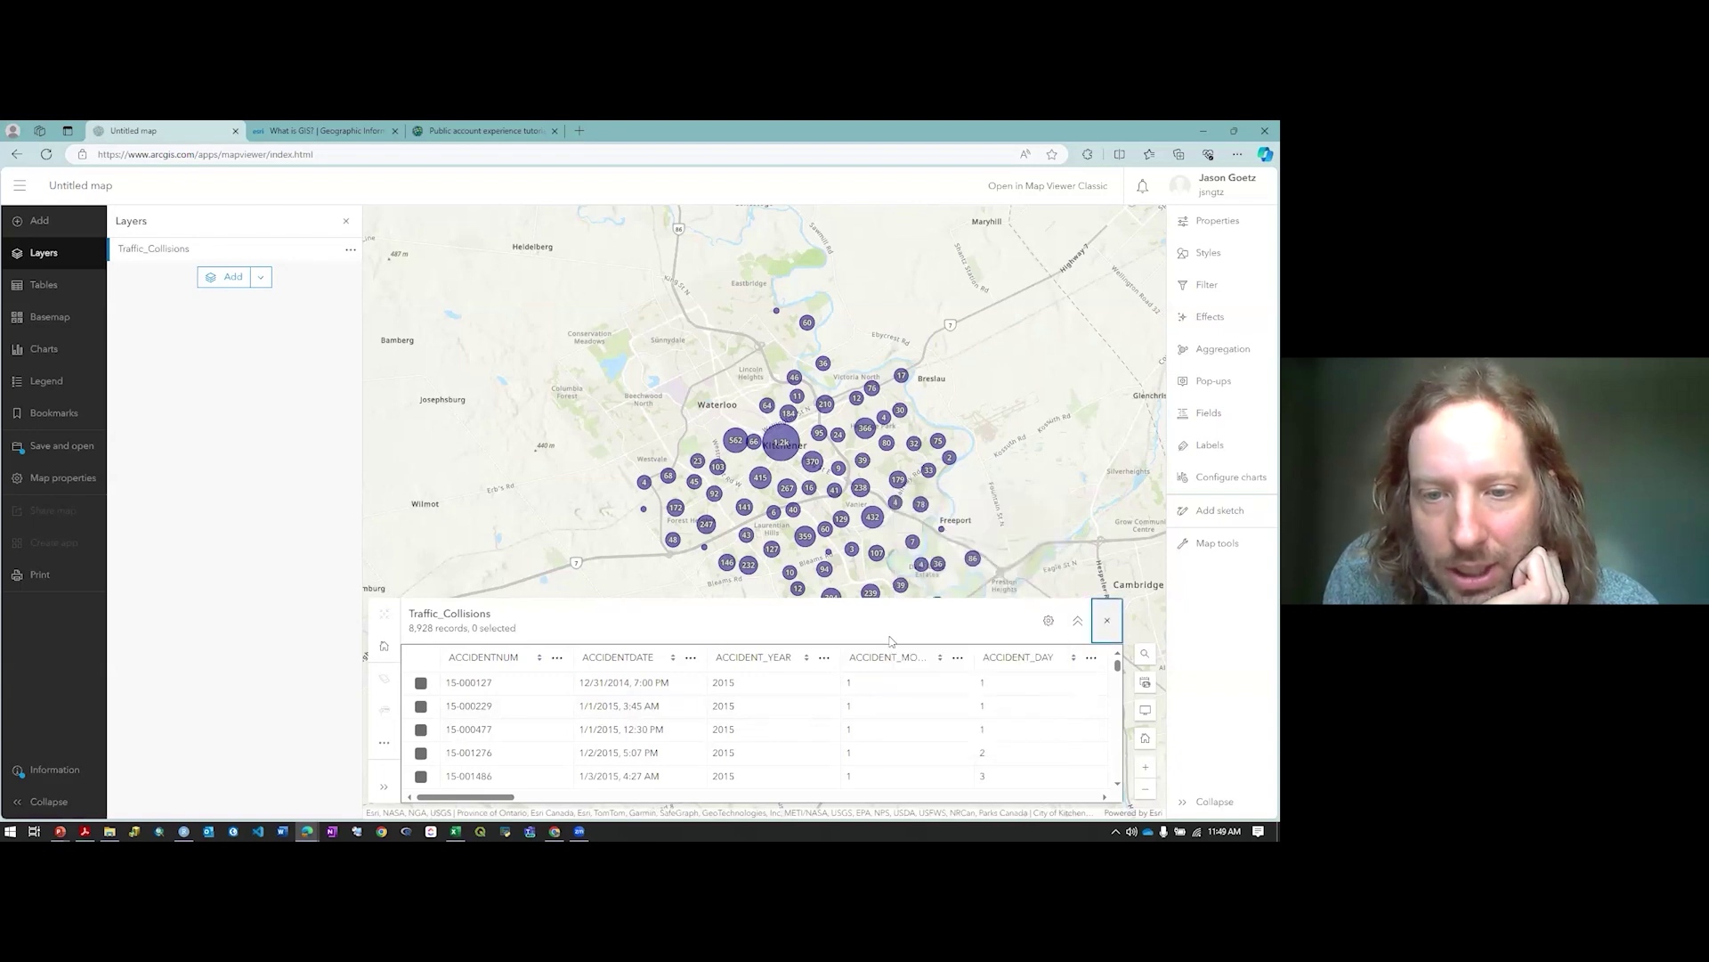
# Examine the minimum, maximum and number of records of ACCIDENT_YEAR, skim the collision records and close the attribute table
pyautogui.click(825, 658)
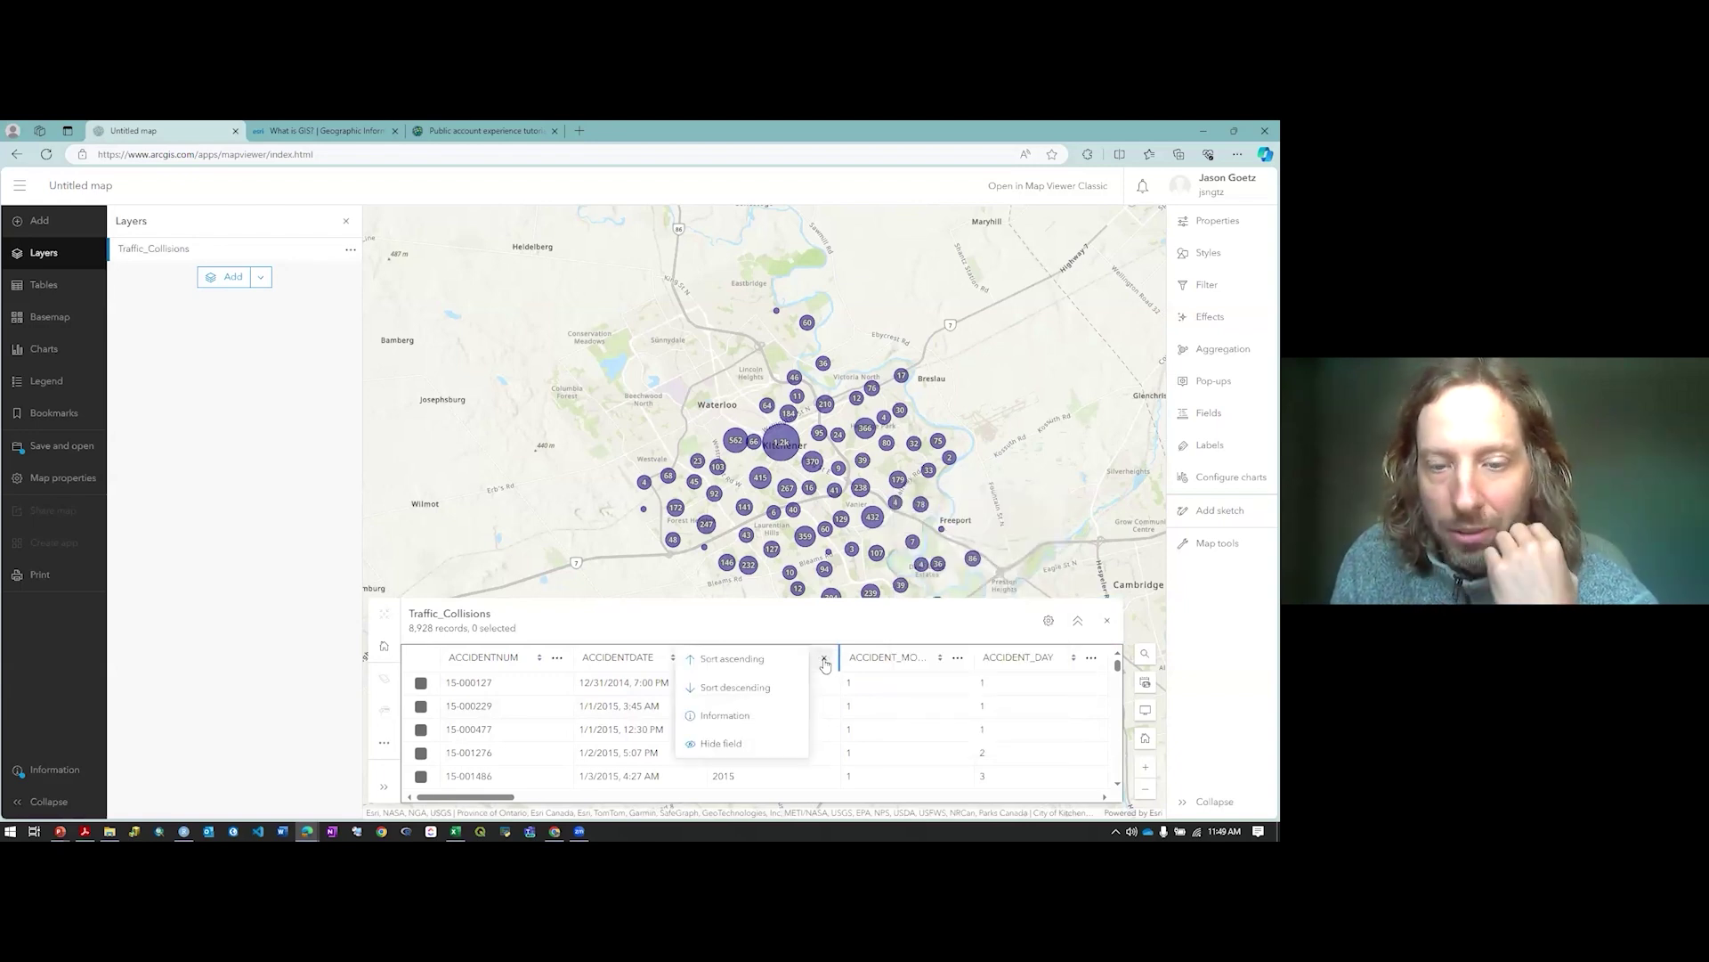
pyautogui.click(728, 718)
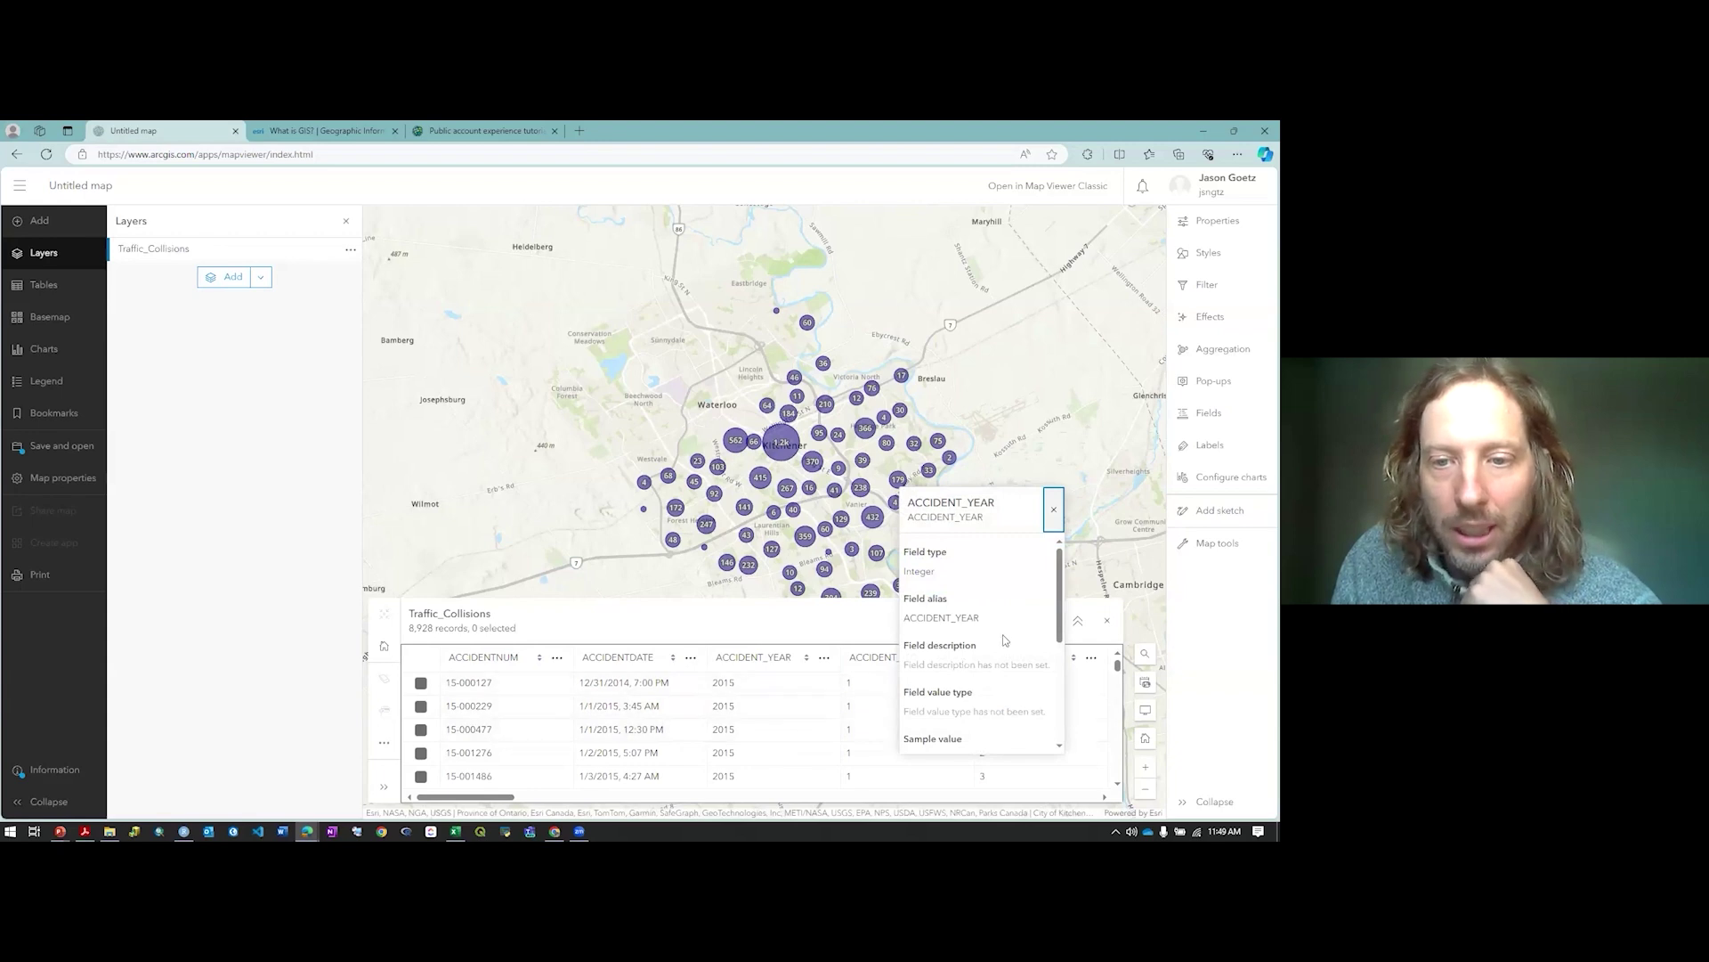
pyautogui.scroll(-5, 1028, 632)
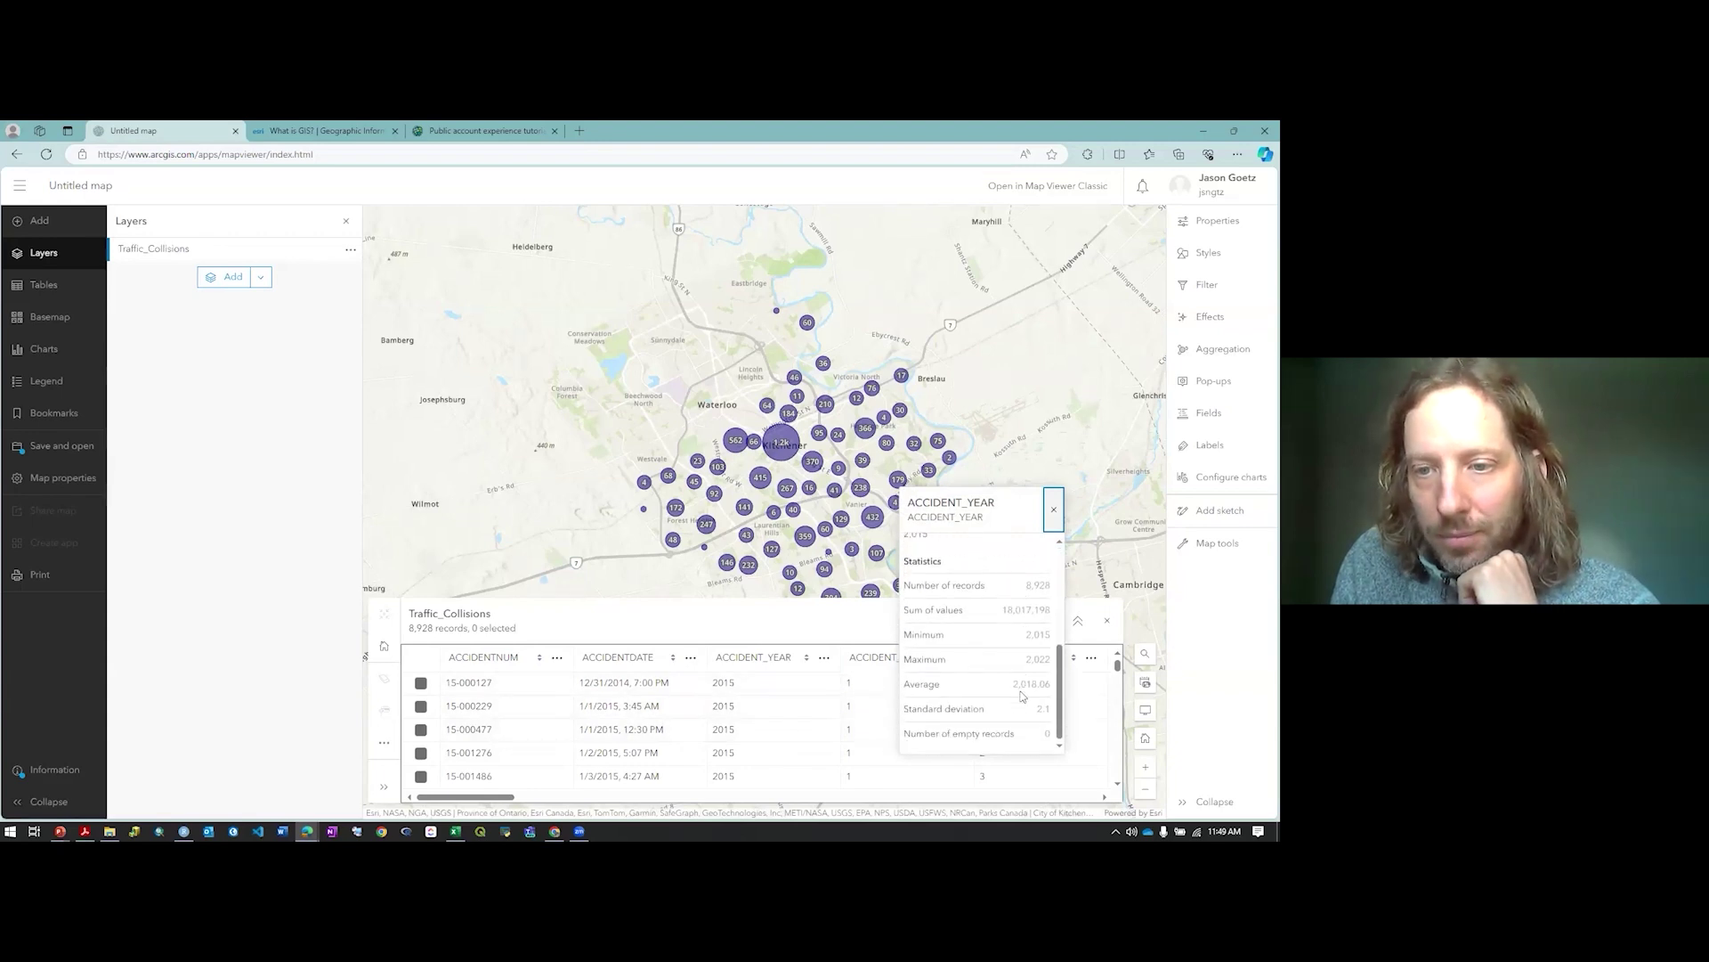
pyautogui.moveTo(1024, 637); pyautogui.dragTo(1053, 639)
pyautogui.doubleClick(1038, 660)
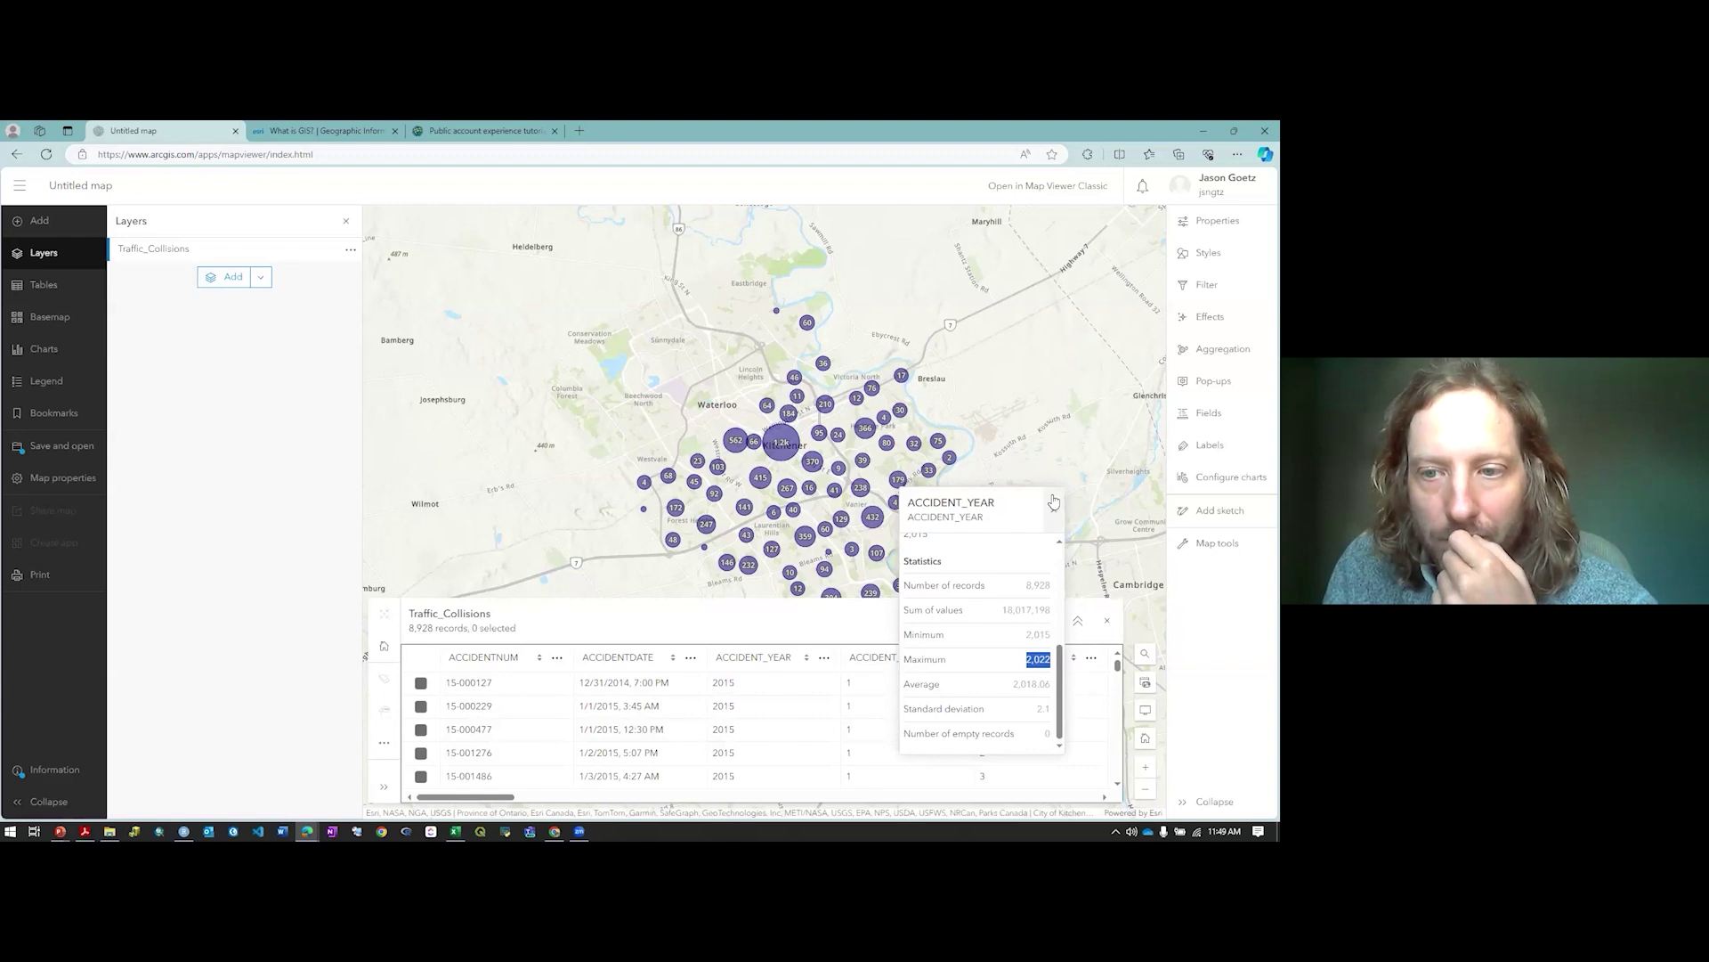
pyautogui.moveTo(1025, 586)
pyautogui.mouseDown()
pyautogui.moveTo(1065, 593)
pyautogui.moveTo(1046, 587)
pyautogui.mouseUp()
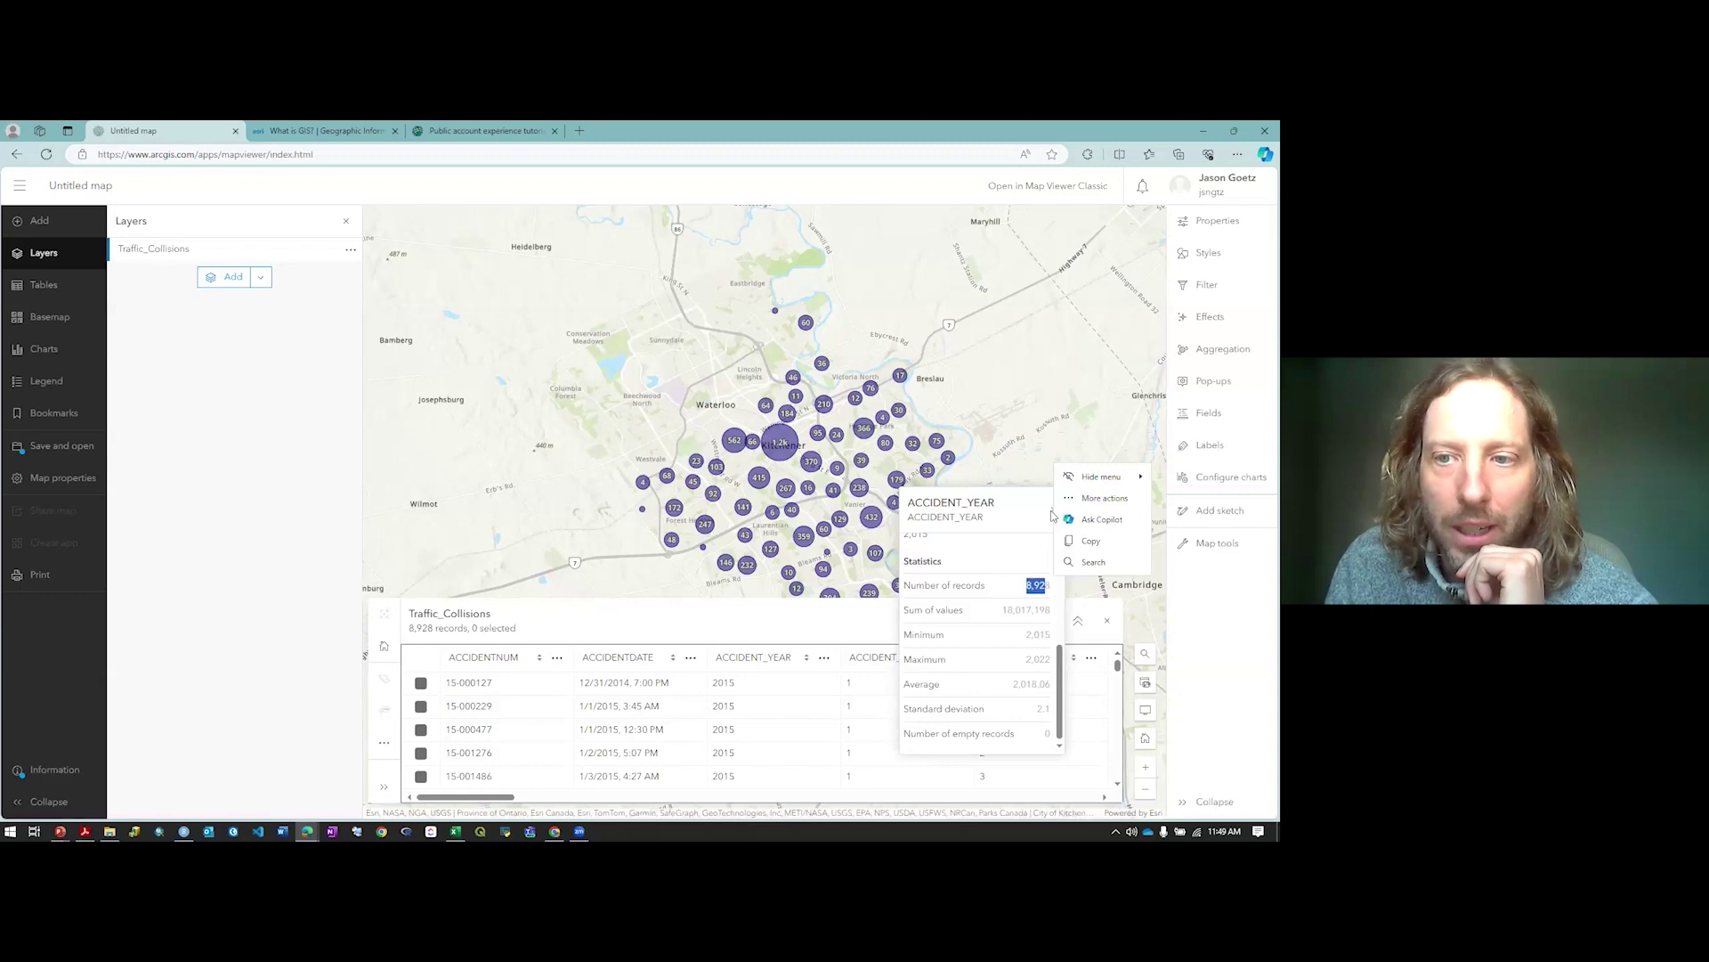
pyautogui.press('Escape')
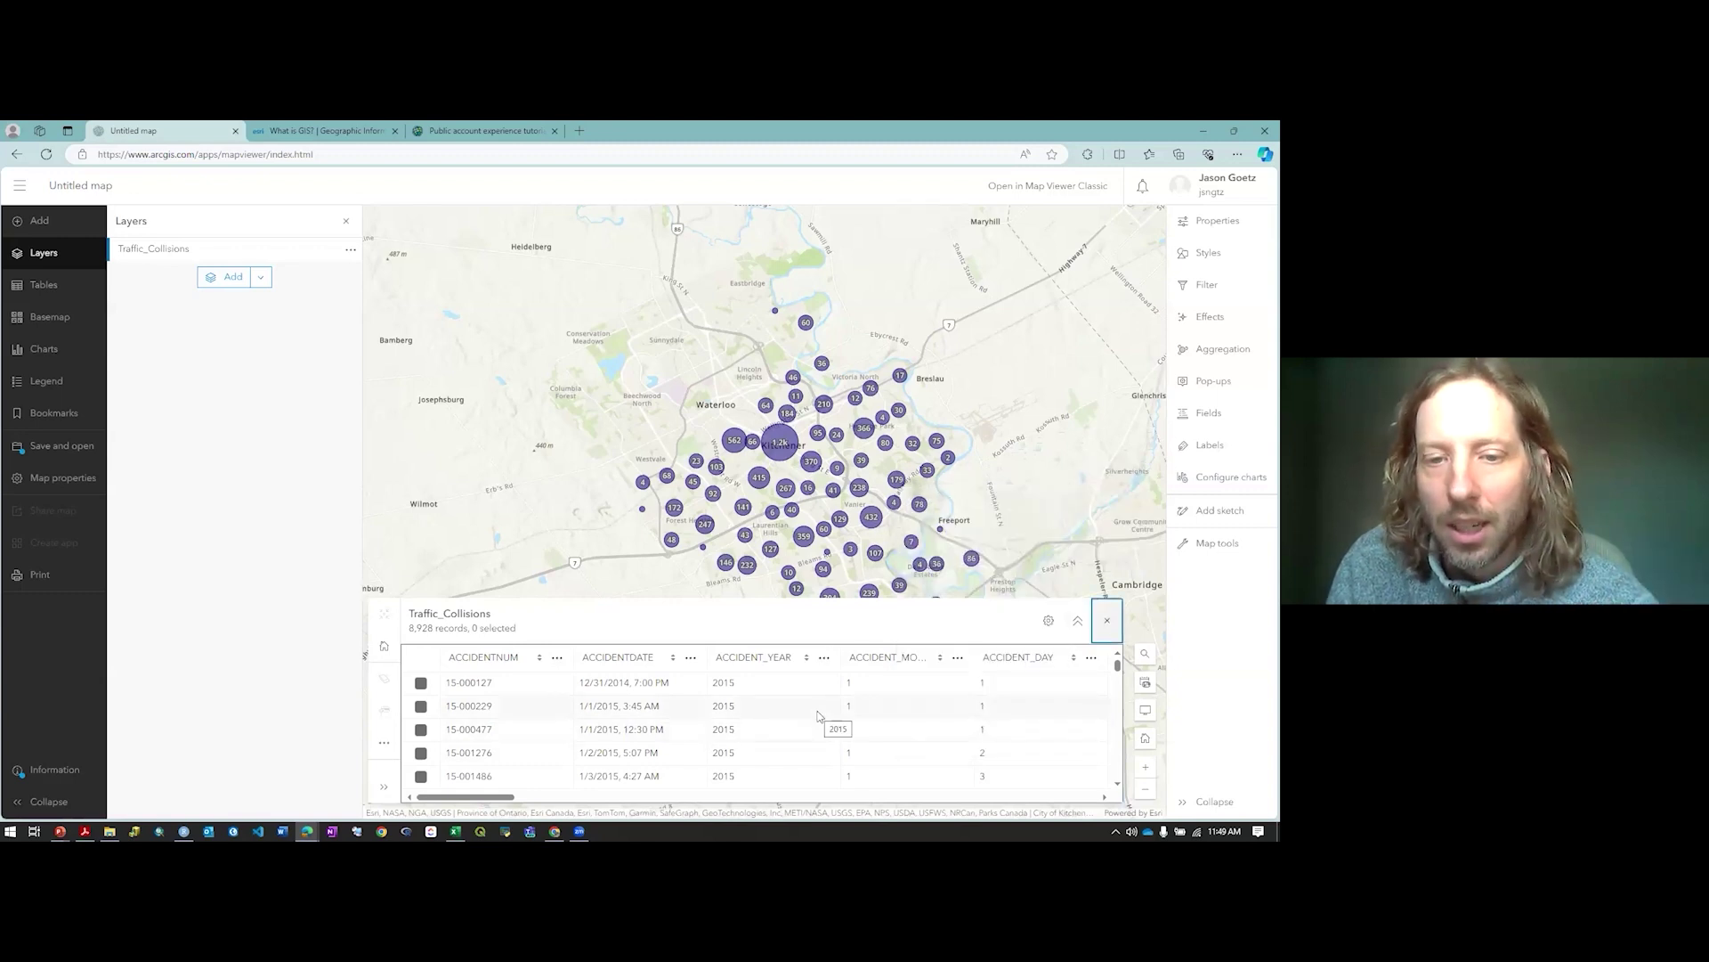
pyautogui.scroll(-3, 819, 715)
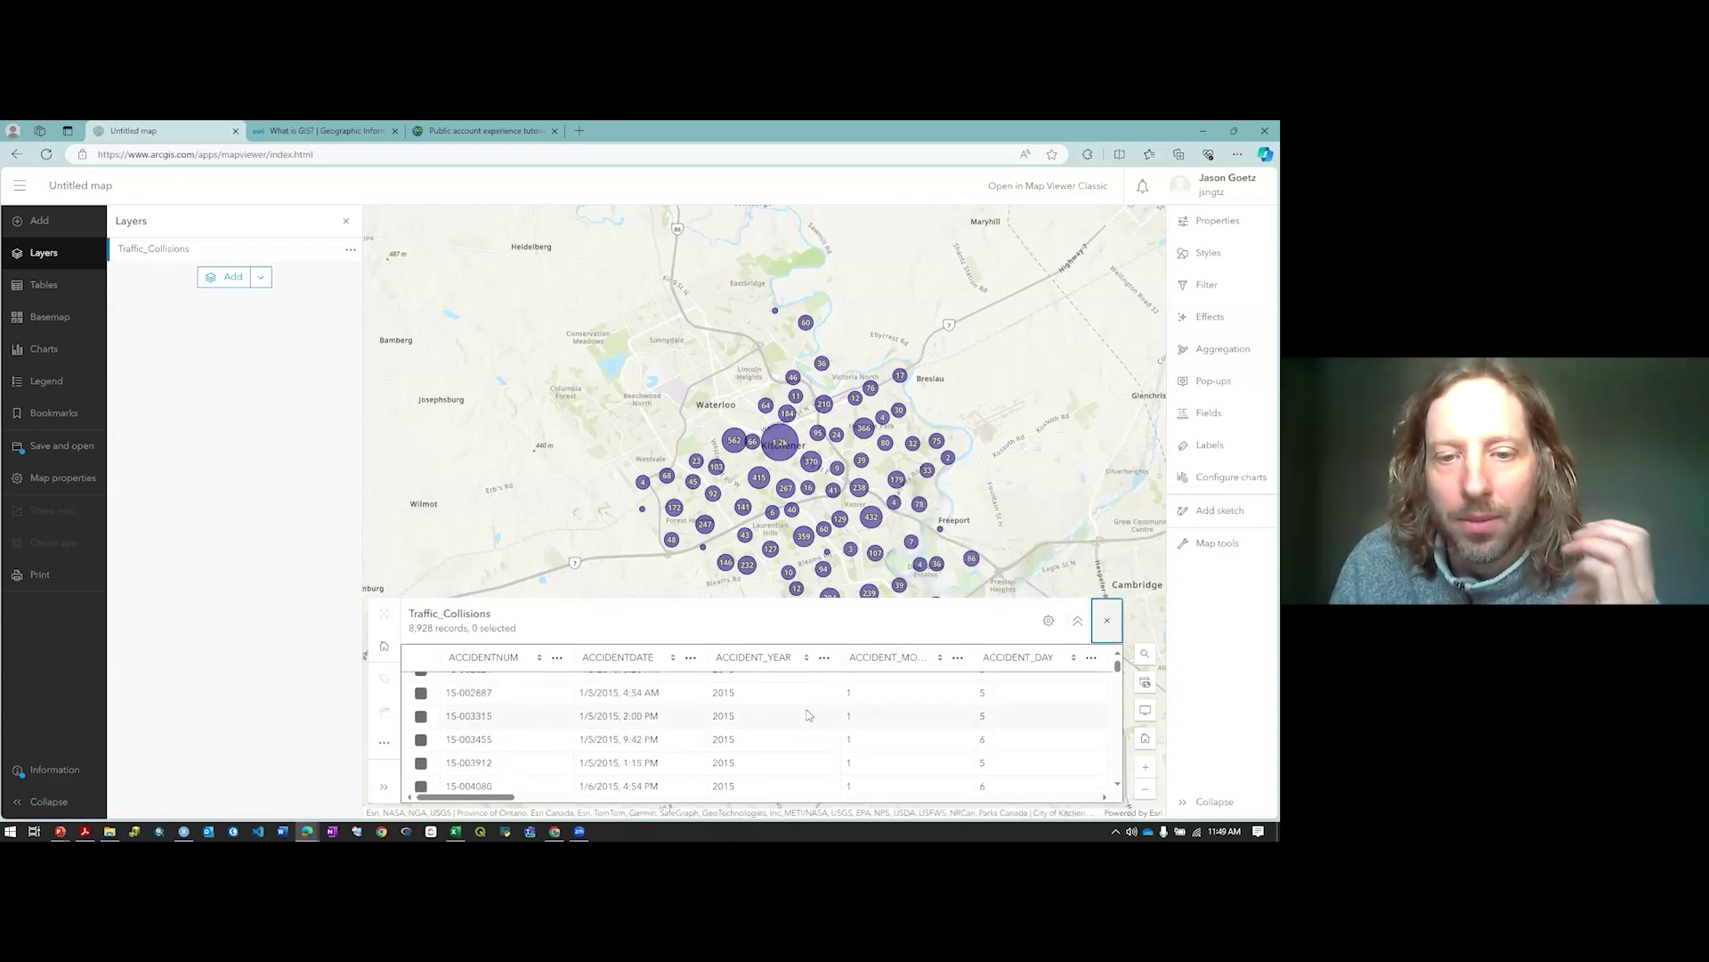
pyautogui.click(1107, 621)
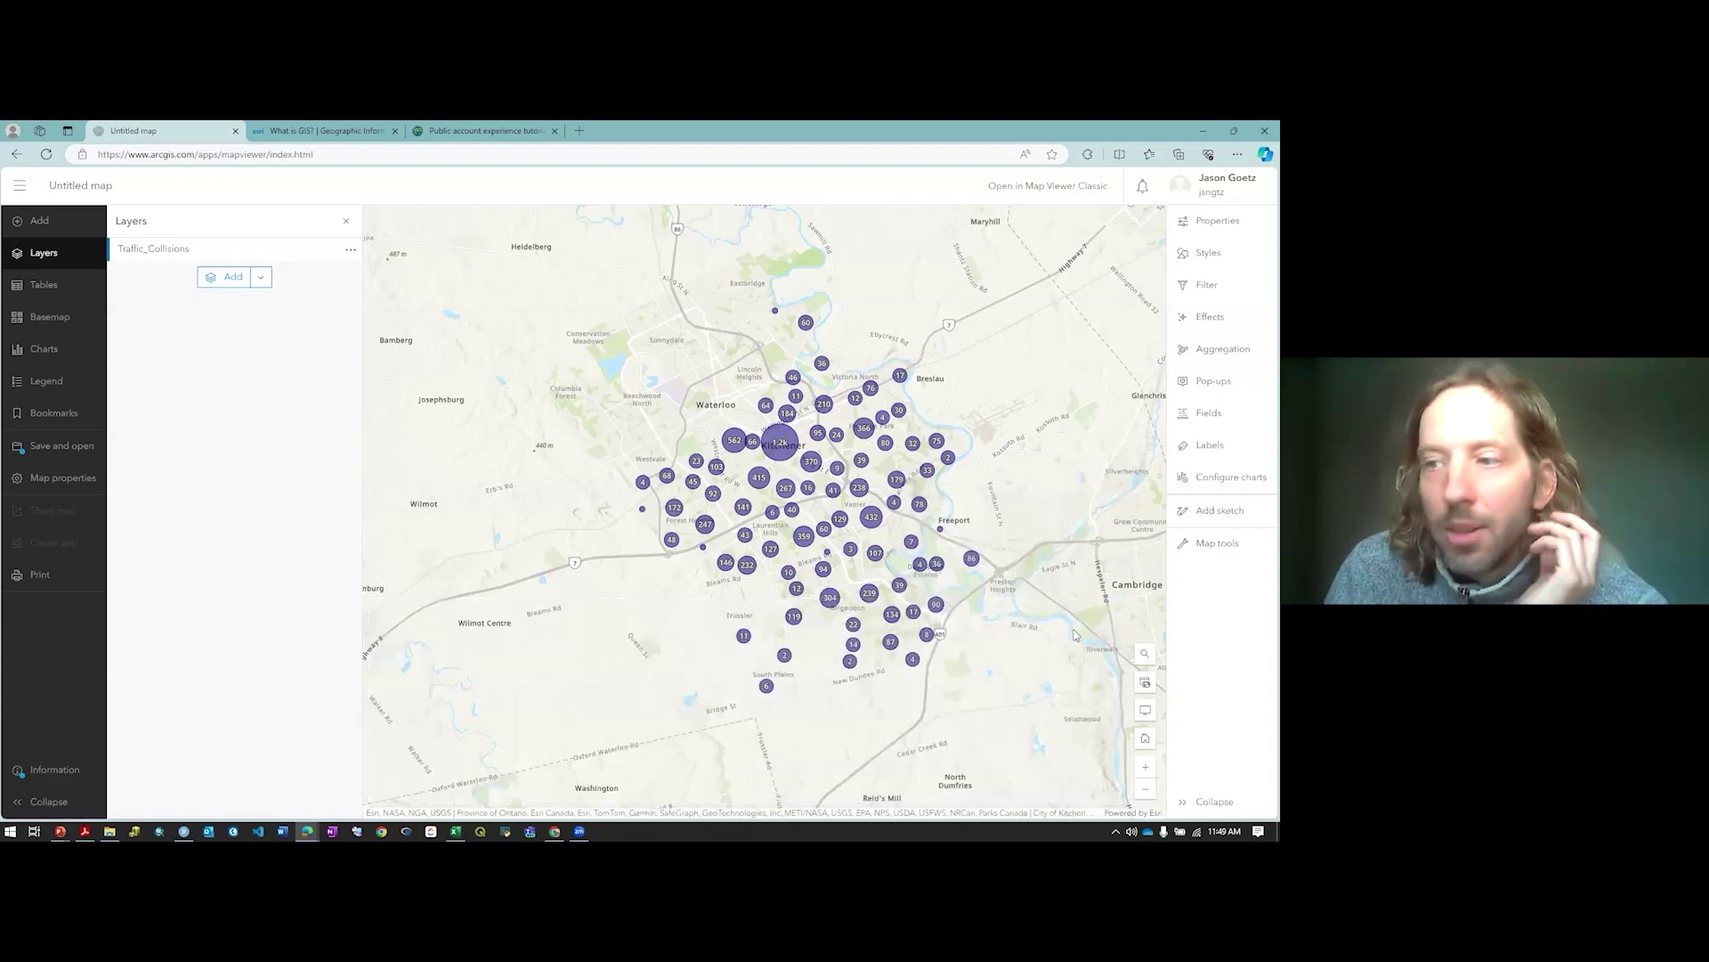
# Rename the Traffic_Collisions layer to "Traffic Collisions"
pyautogui.click(352, 250)
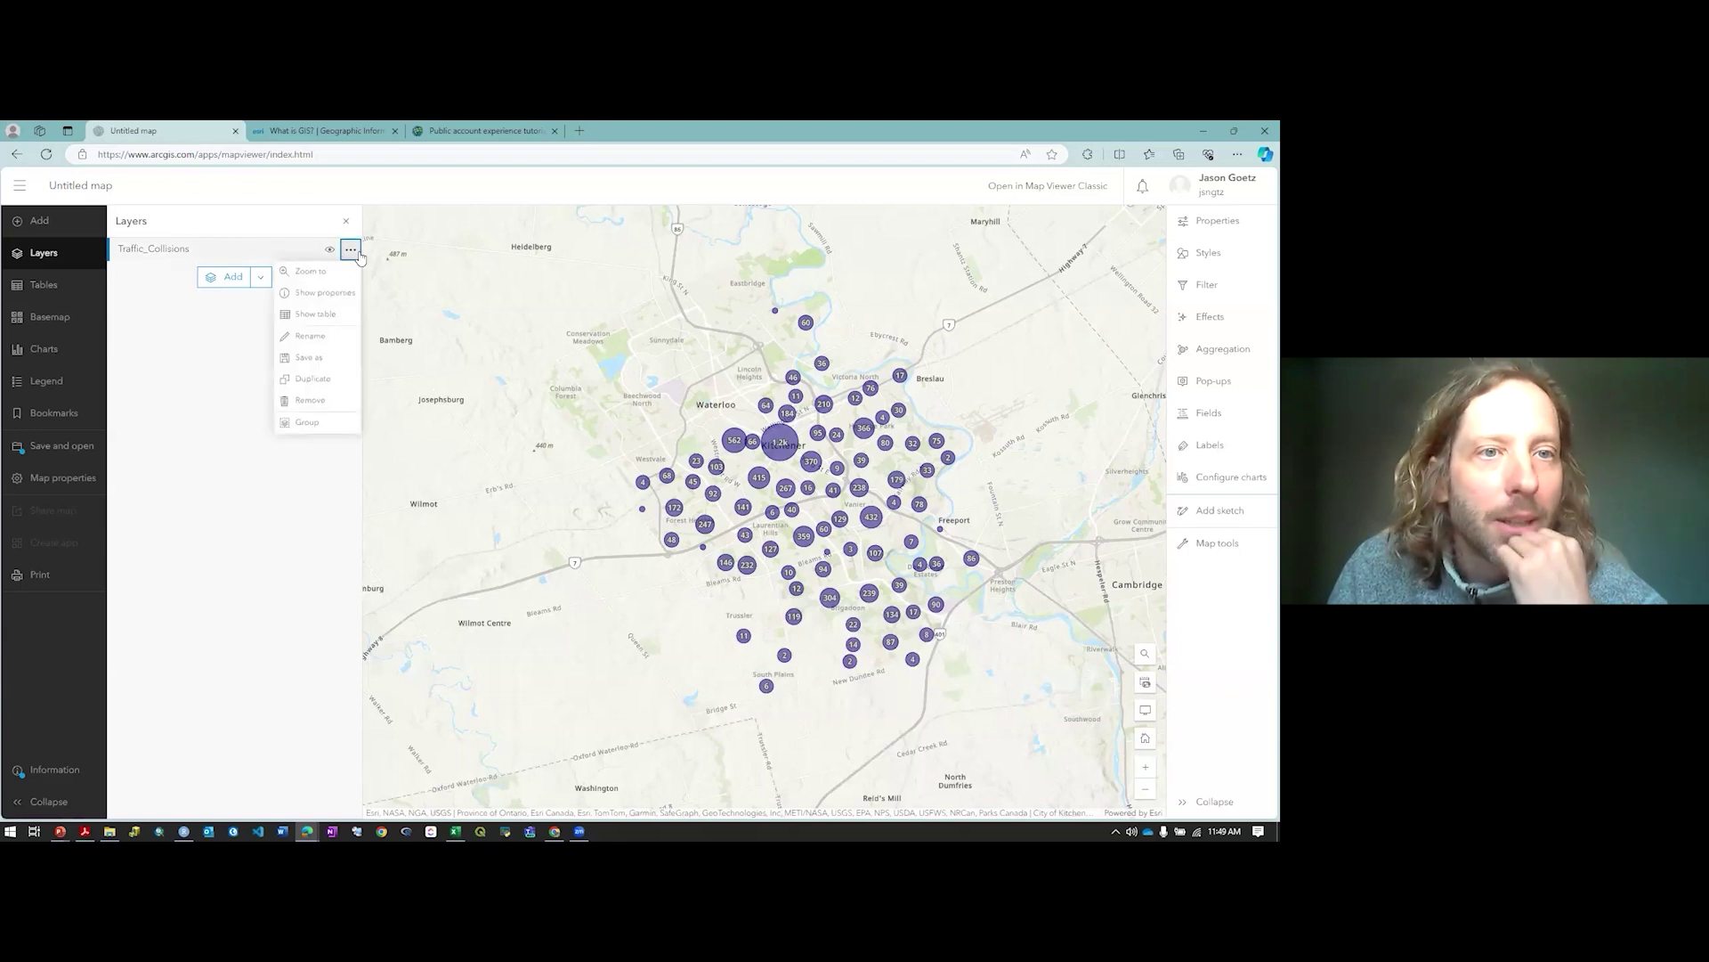
pyautogui.click(312, 336)
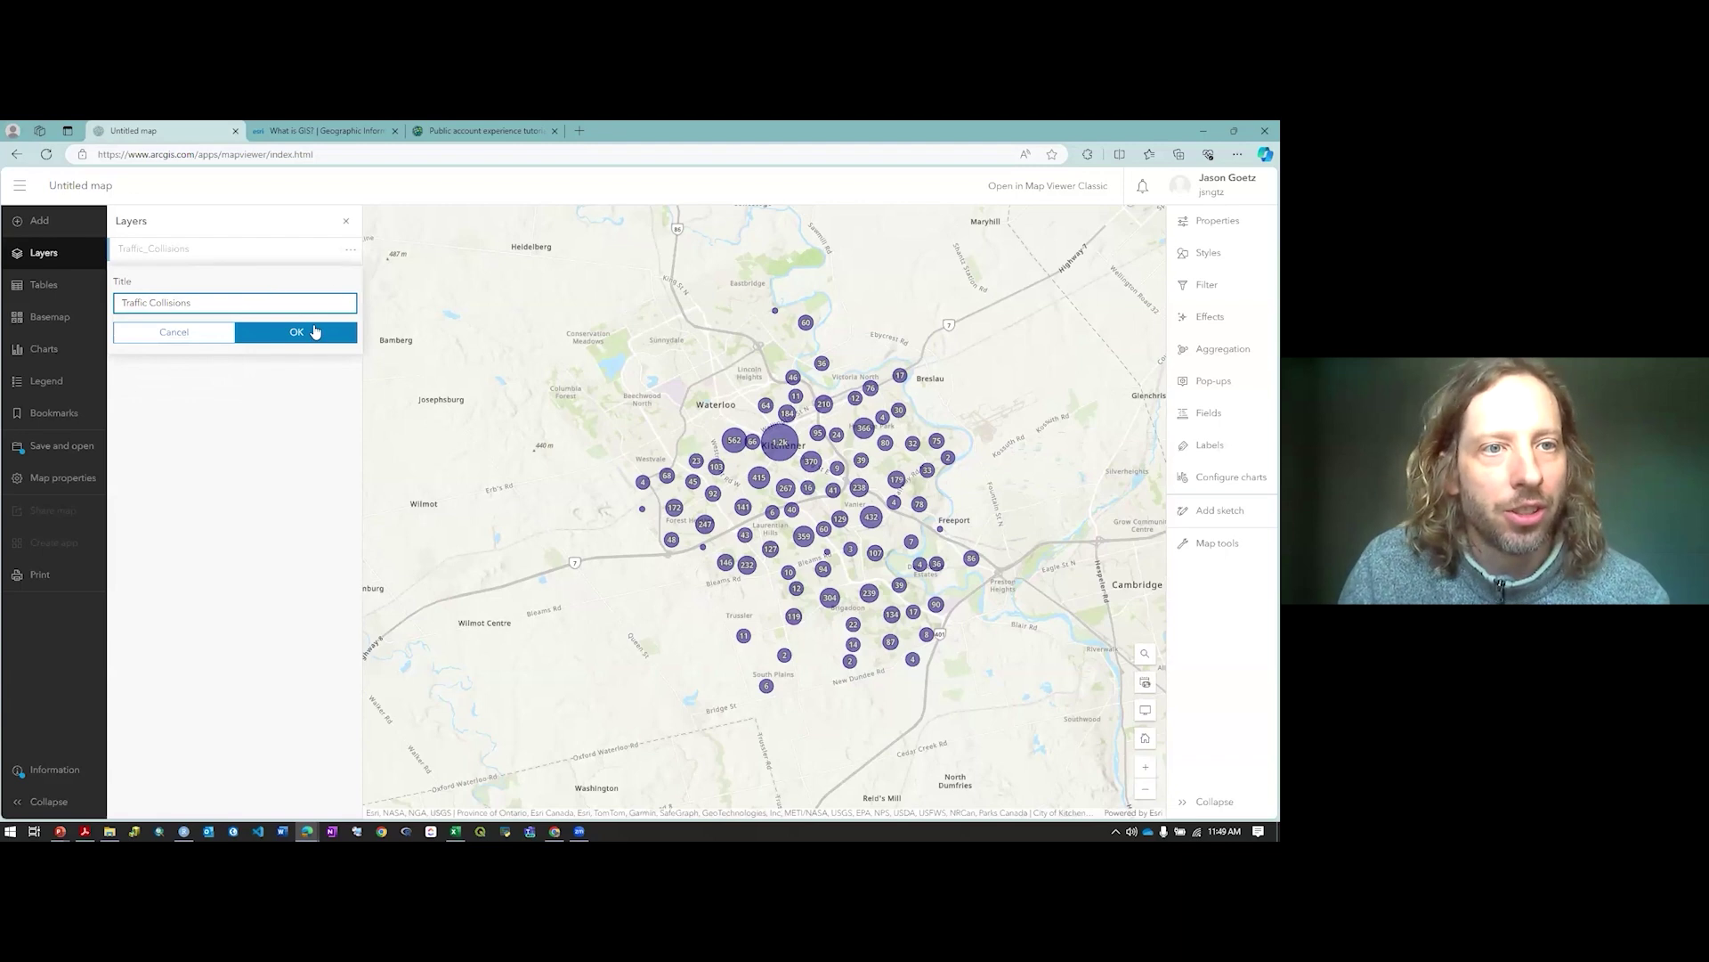
pyautogui.click(314, 331)
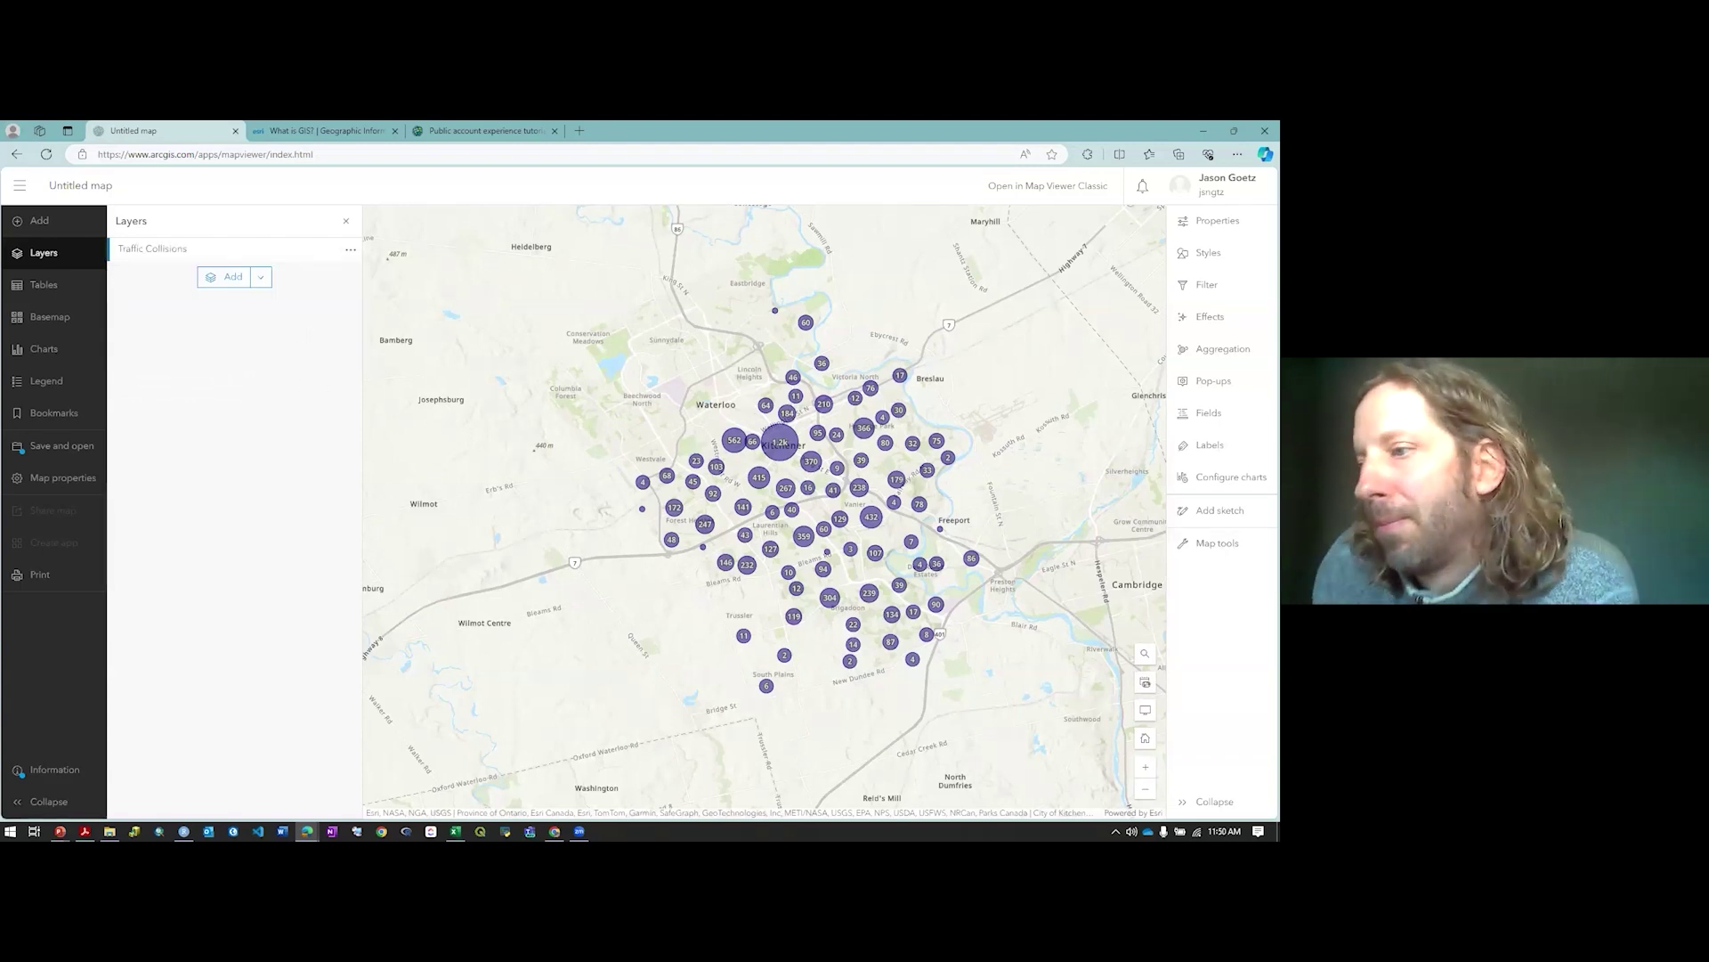
pyautogui.moveTo(1030, 545); pyautogui.dragTo(946, 523)
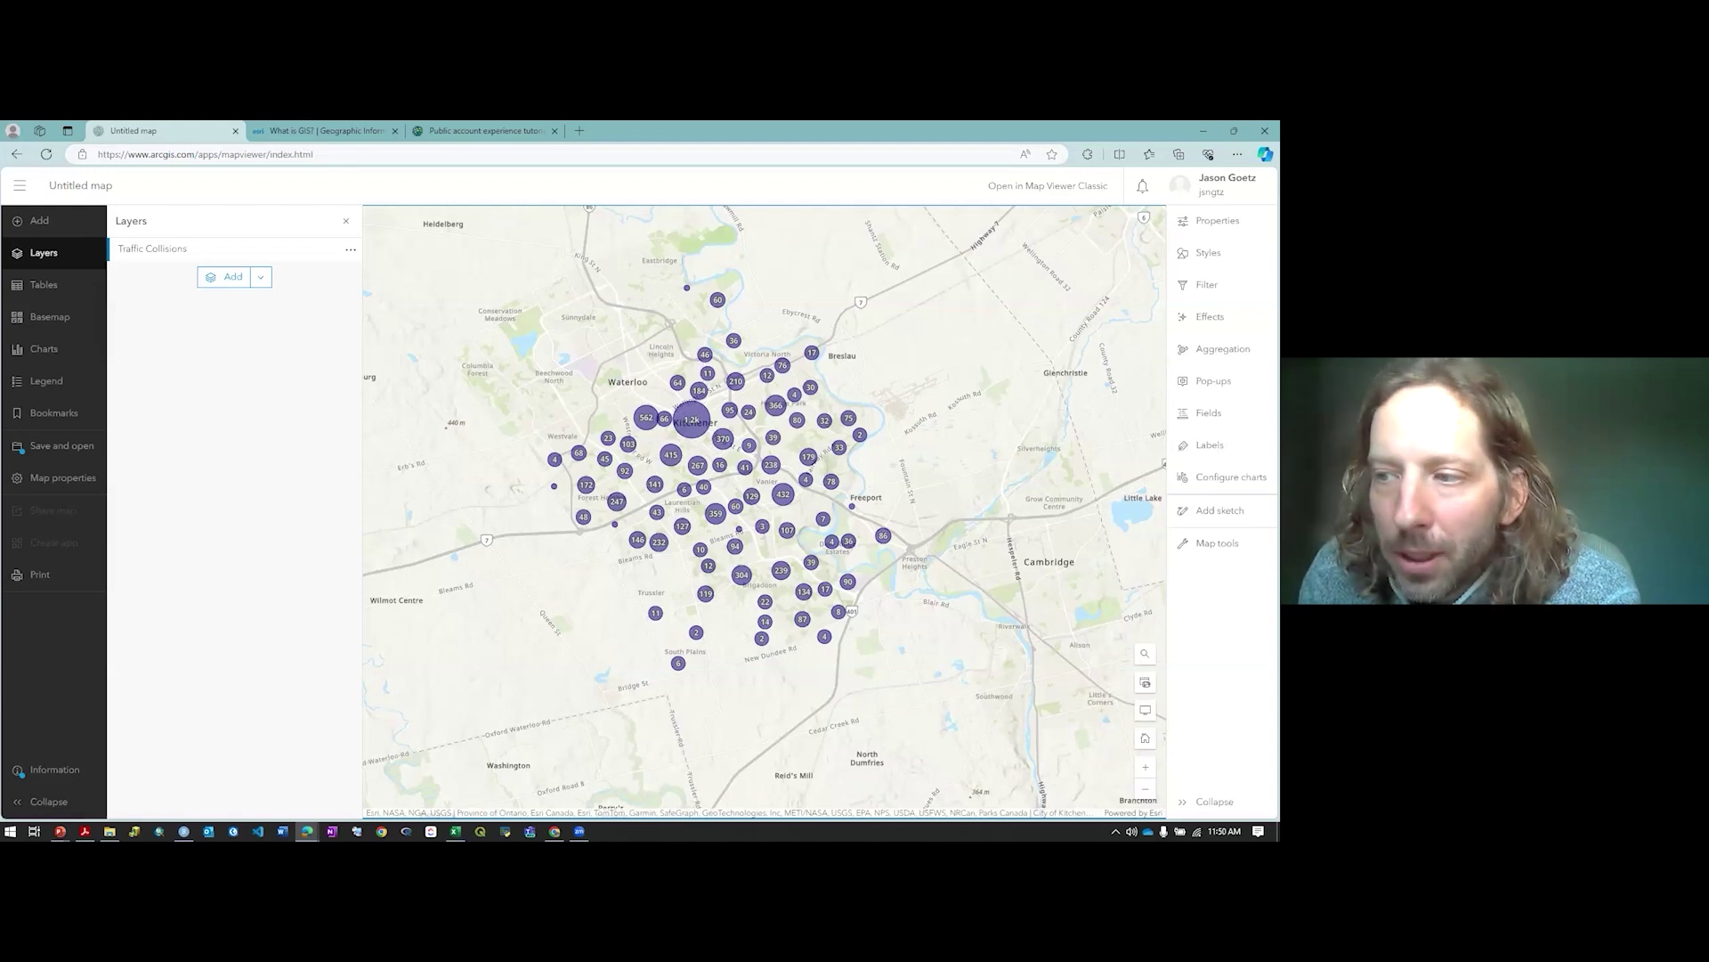
# Start saving the map under the title "GOOD24 Traffic Collisions" in a new folder named GOOD24
pyautogui.click(71, 456)
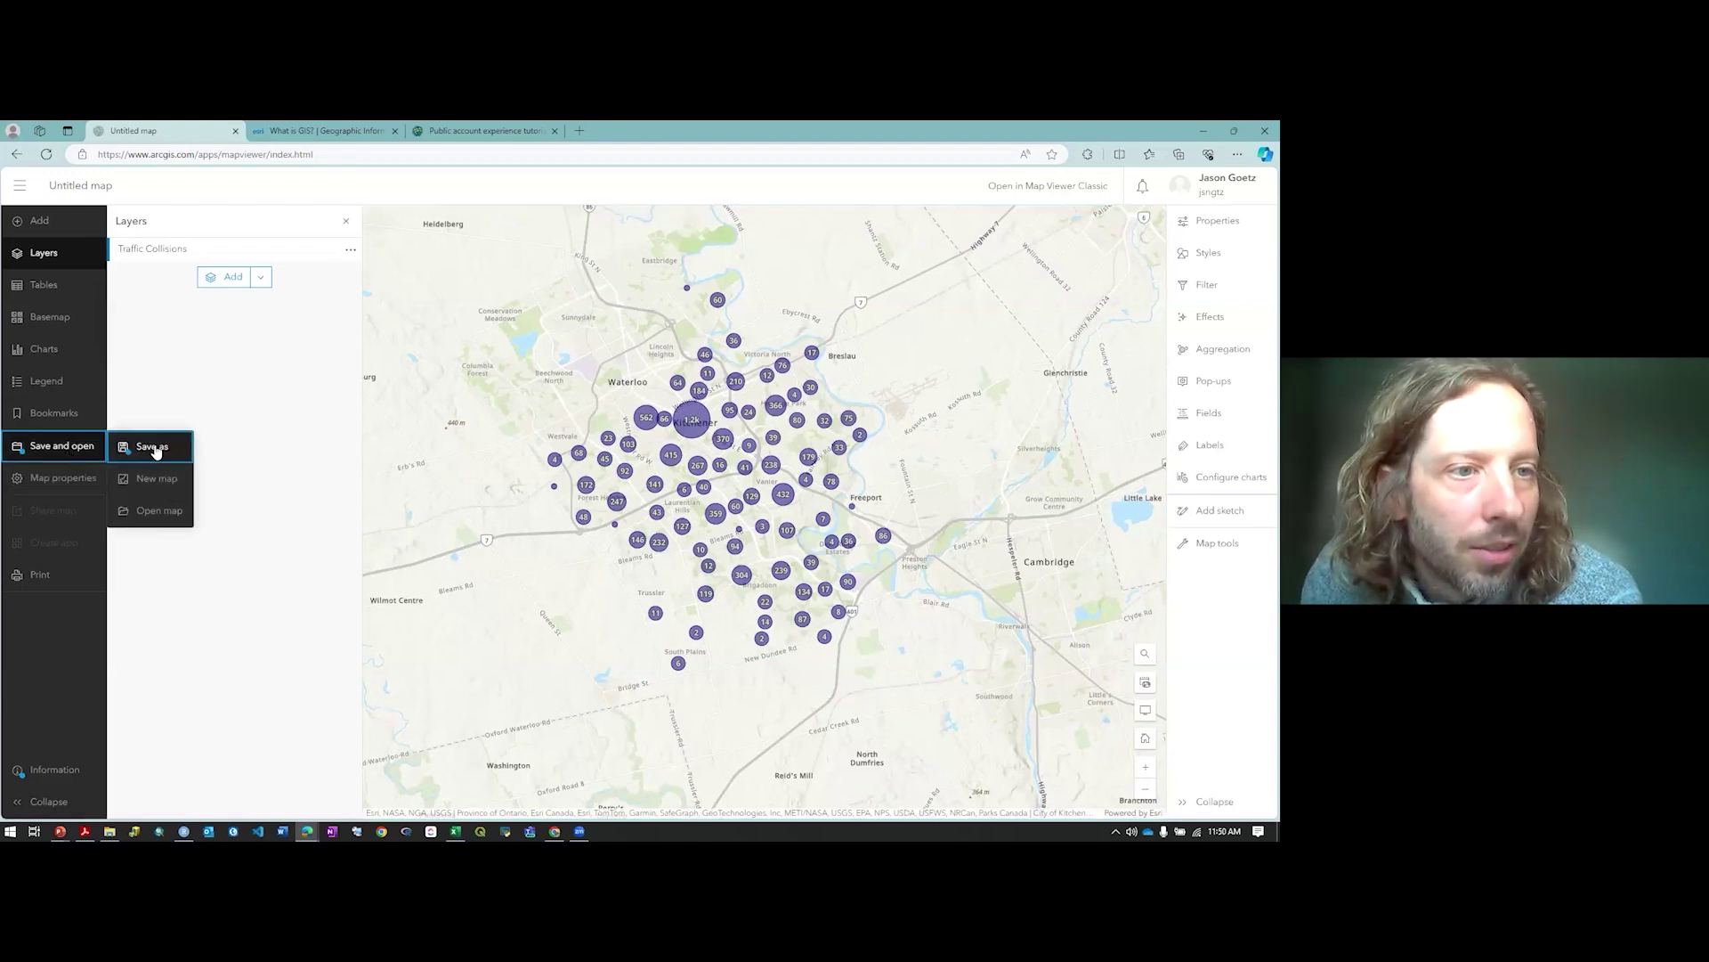
pyautogui.click(154, 448)
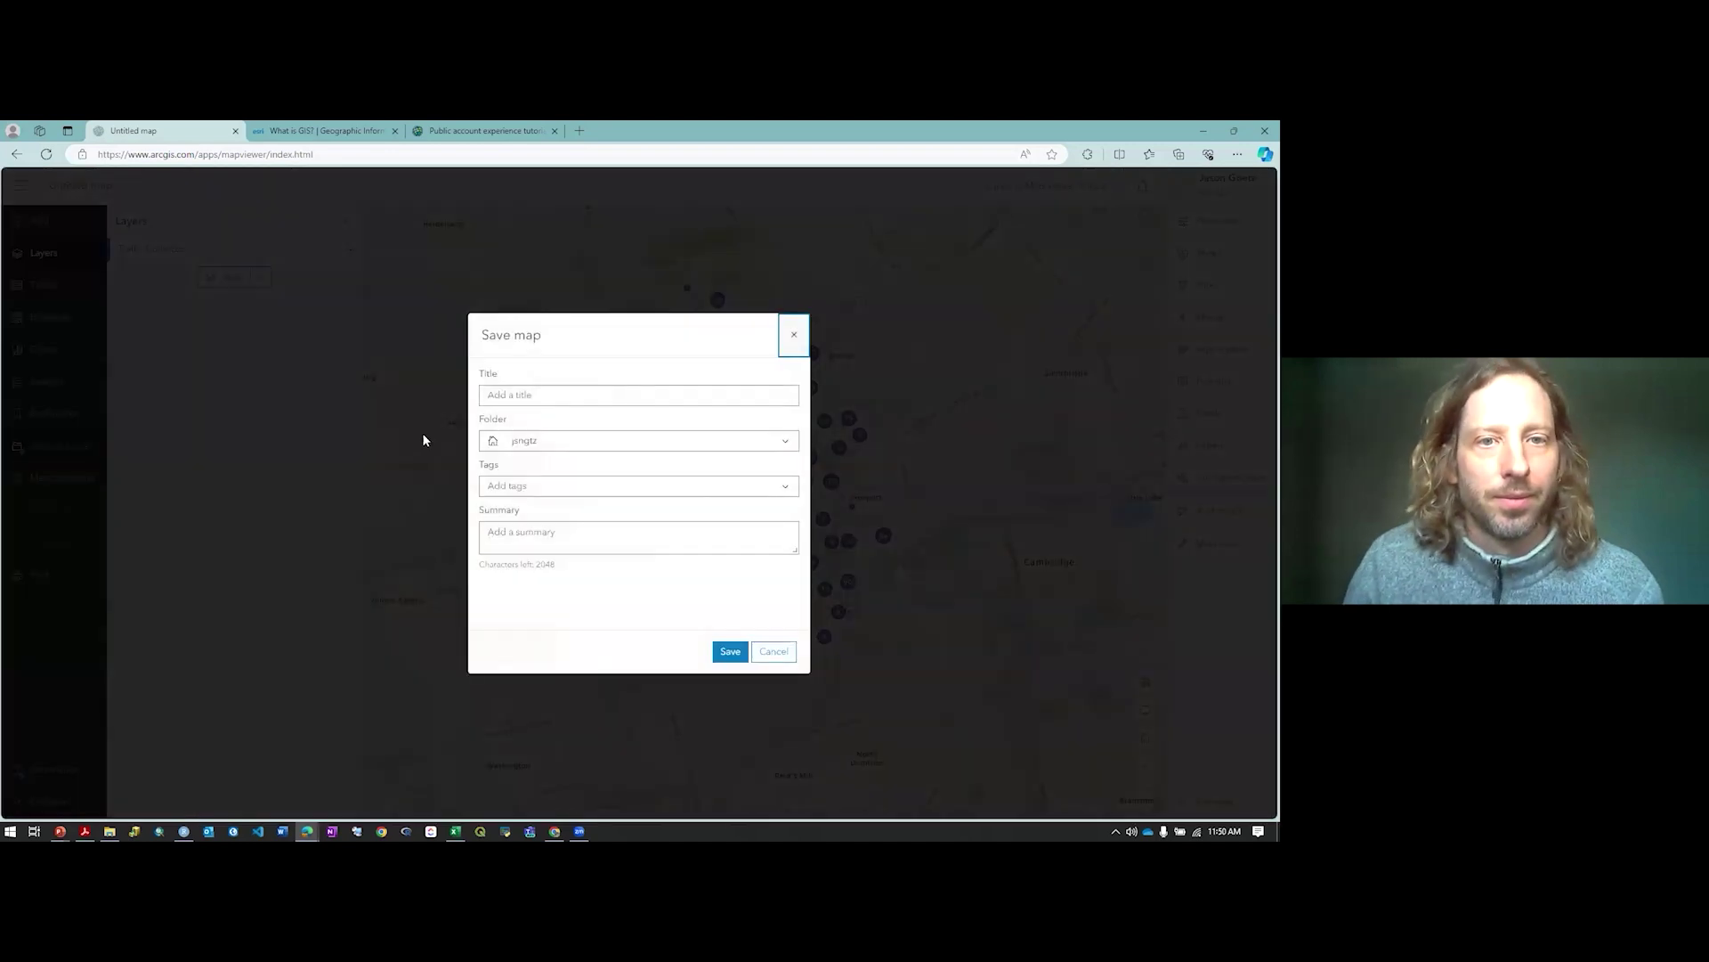
pyautogui.click(570, 397)
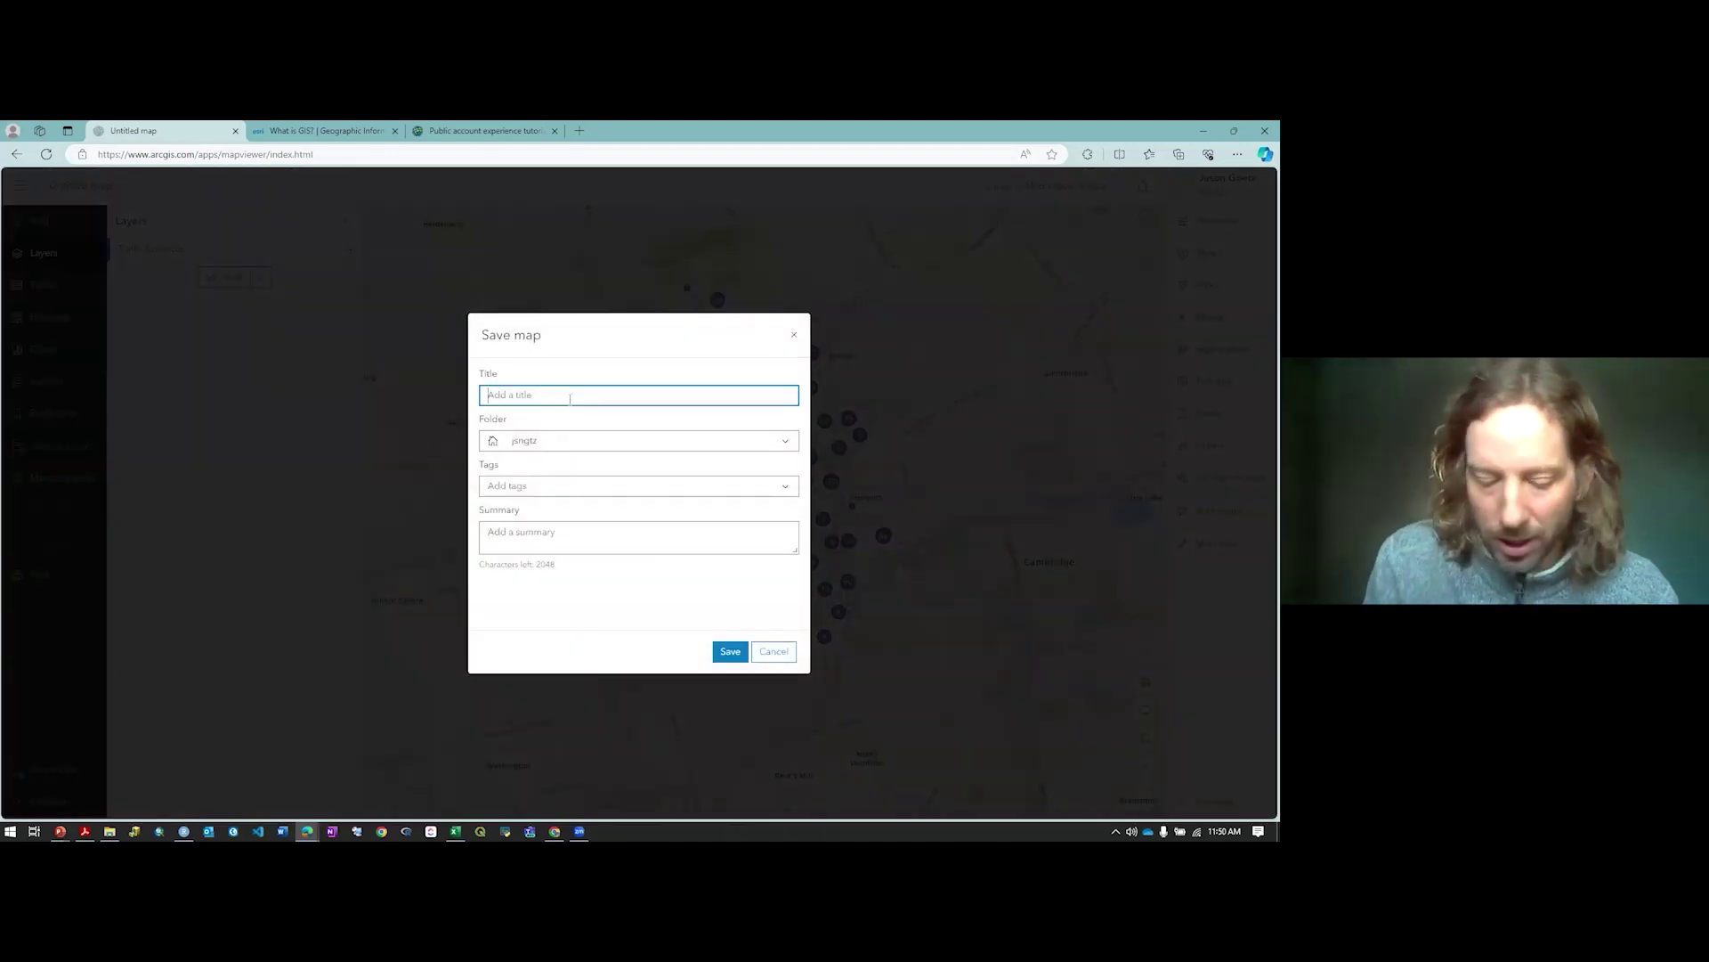
pyautogui.write('GOOD24 Traff')
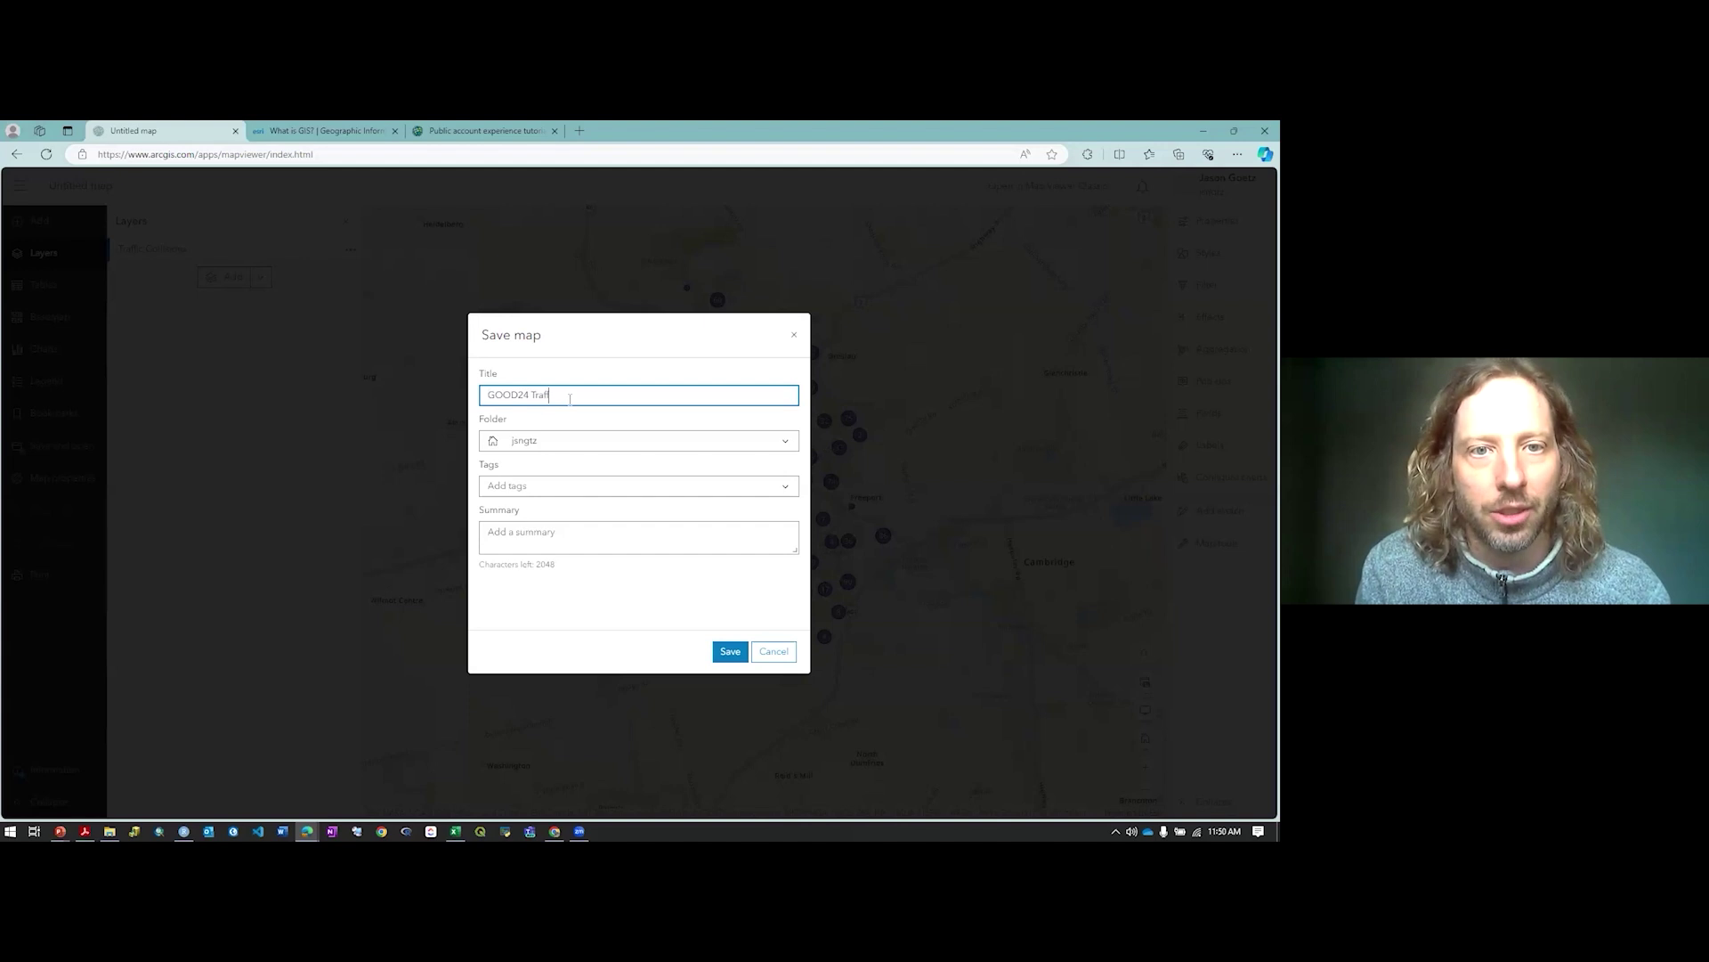
pyautogui.write('ic Collision')
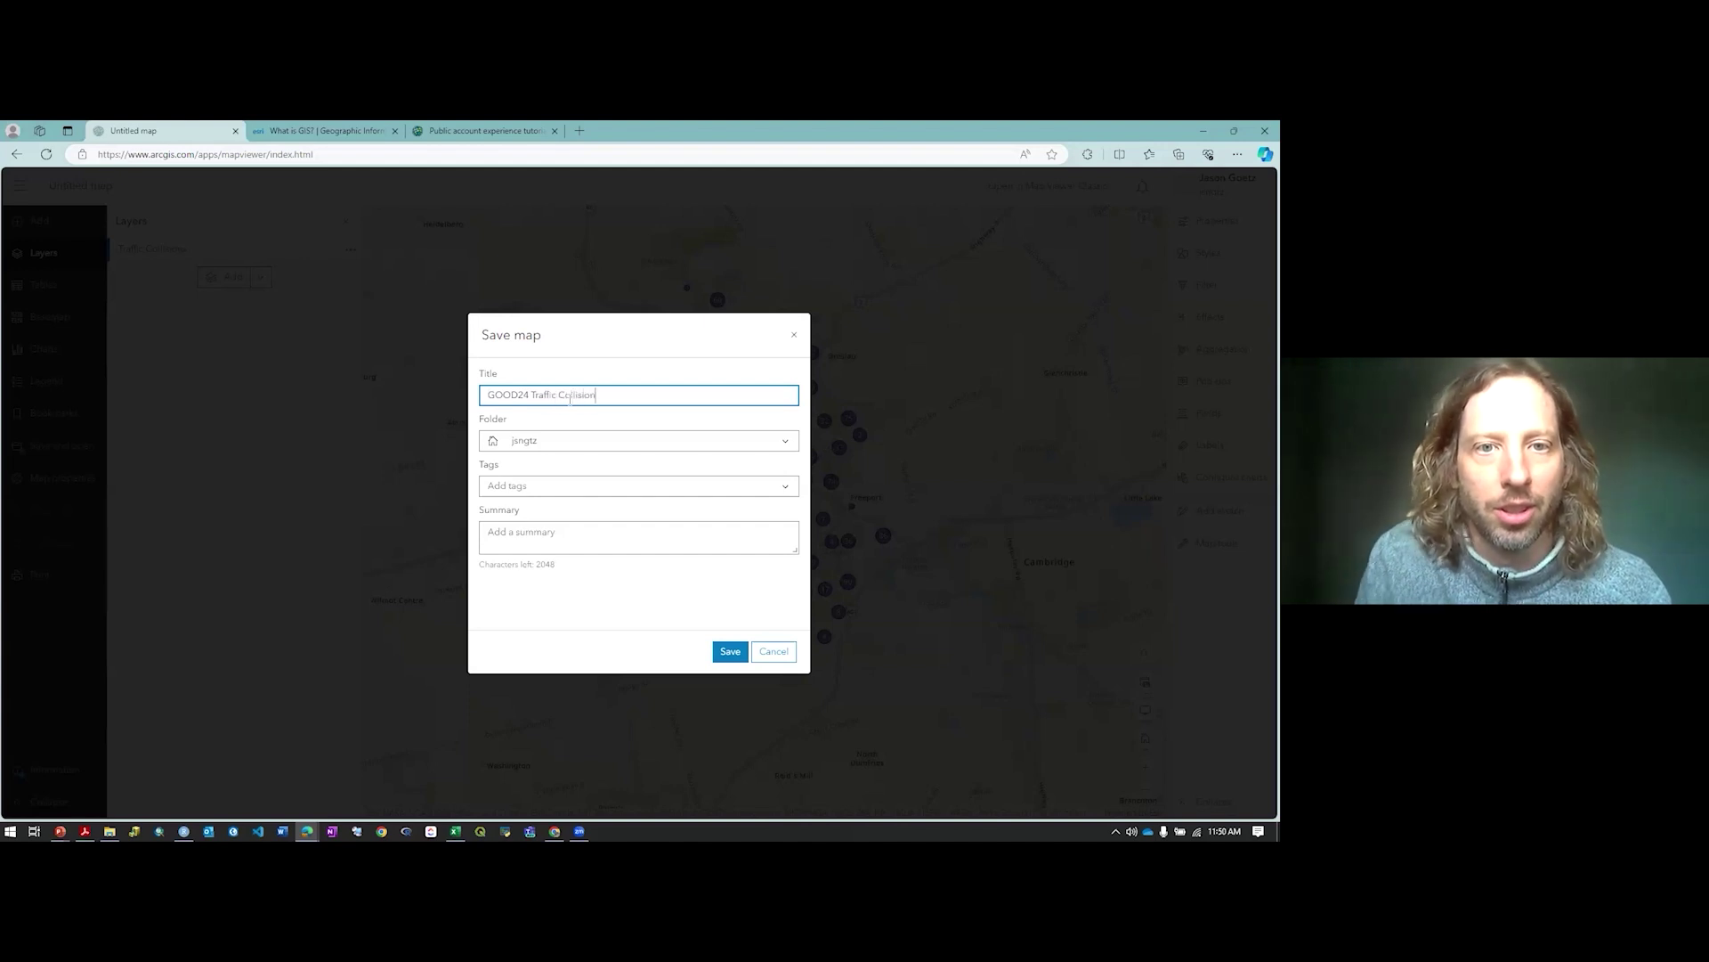
pyautogui.press('BackSpace')
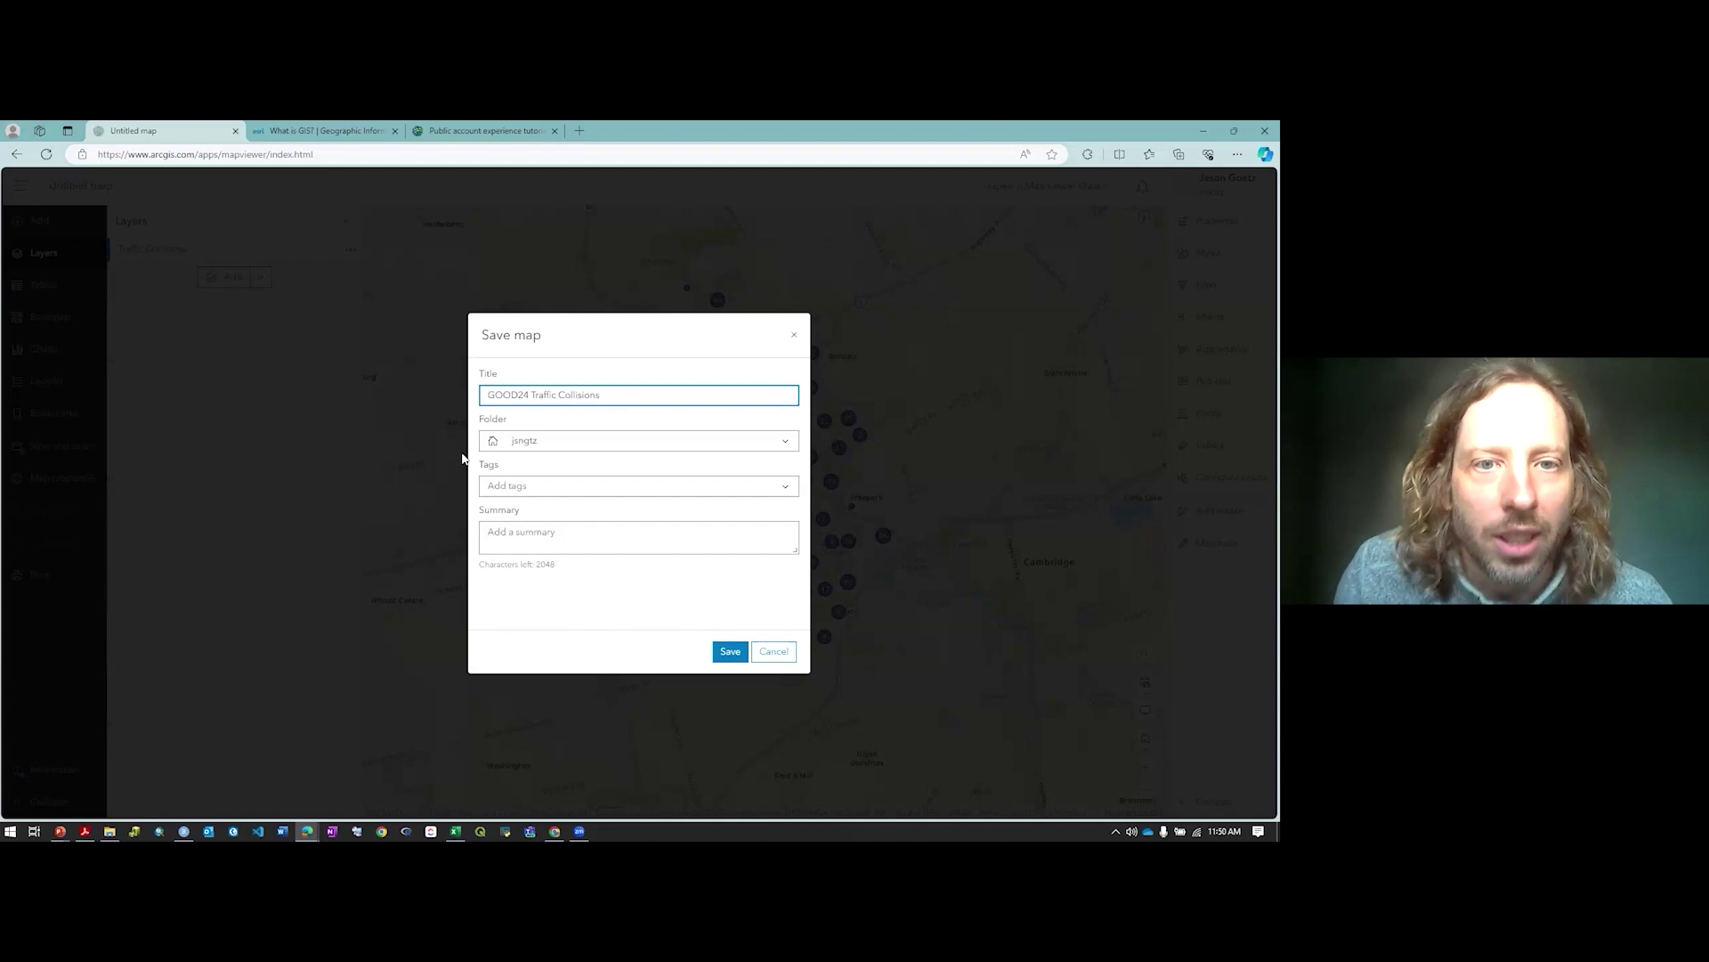
pyautogui.click(787, 449)
pyautogui.click(767, 461)
pyautogui.write('GOOD24')
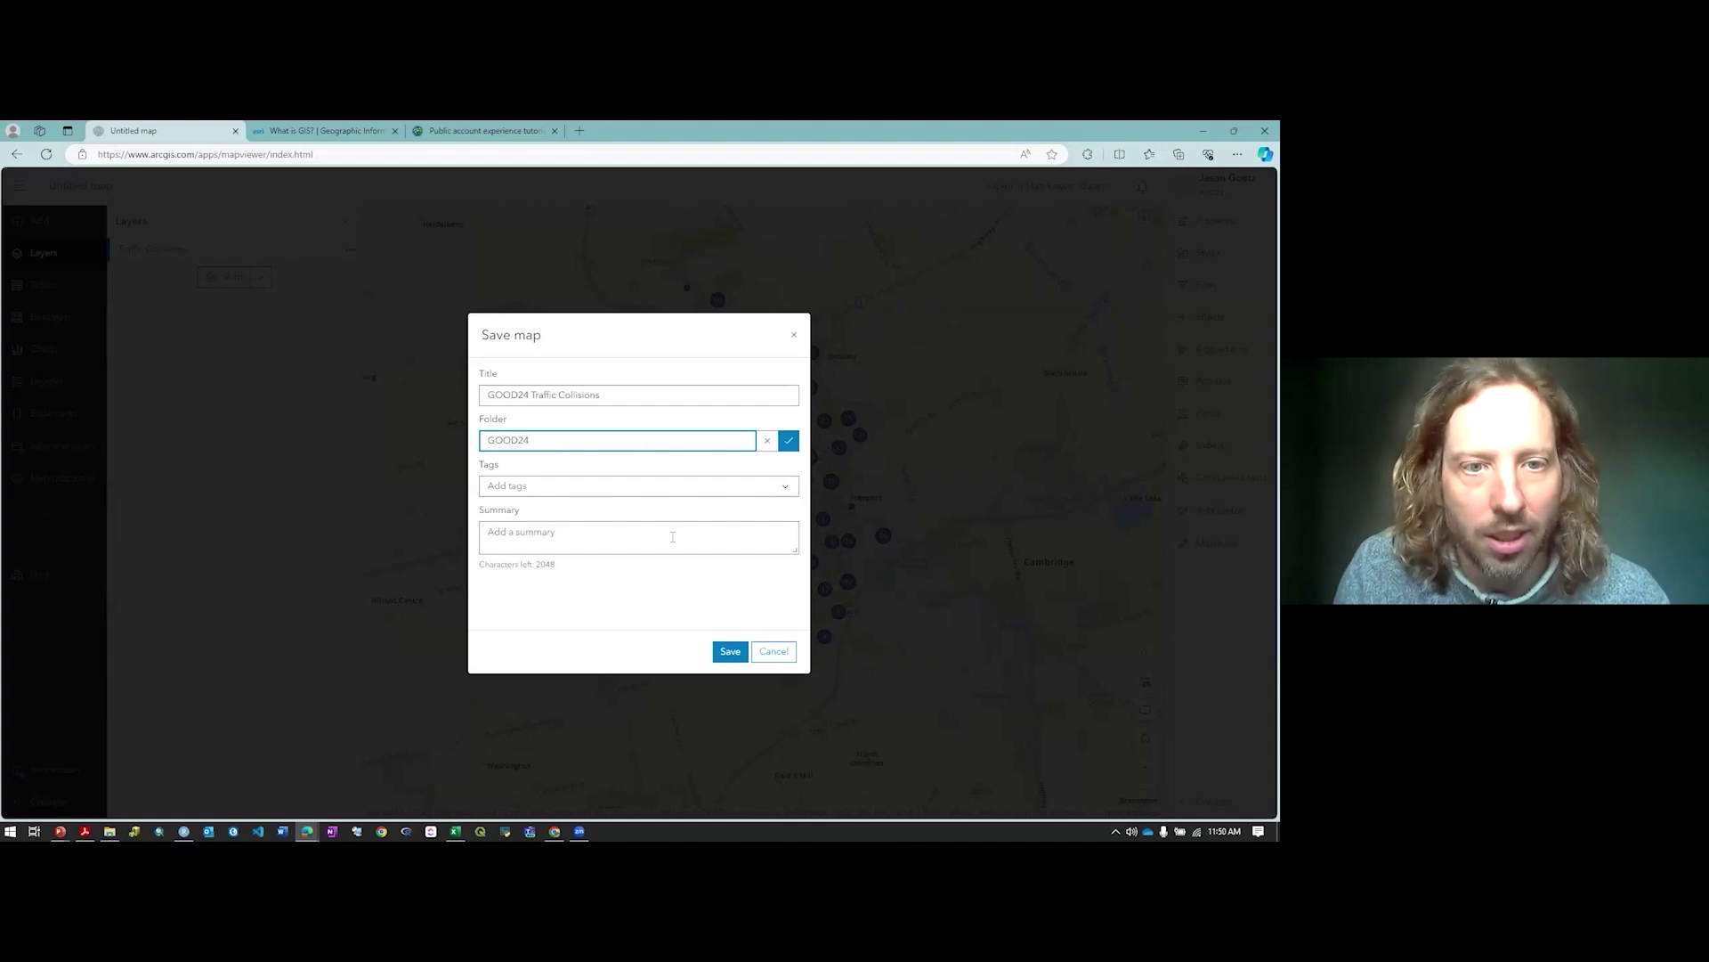
# Add the tag Traffic Collisions and the summary "Map of traffic collisions 2015-2022", and save the map
pyautogui.click(741, 488)
pyautogui.write('Traffic')
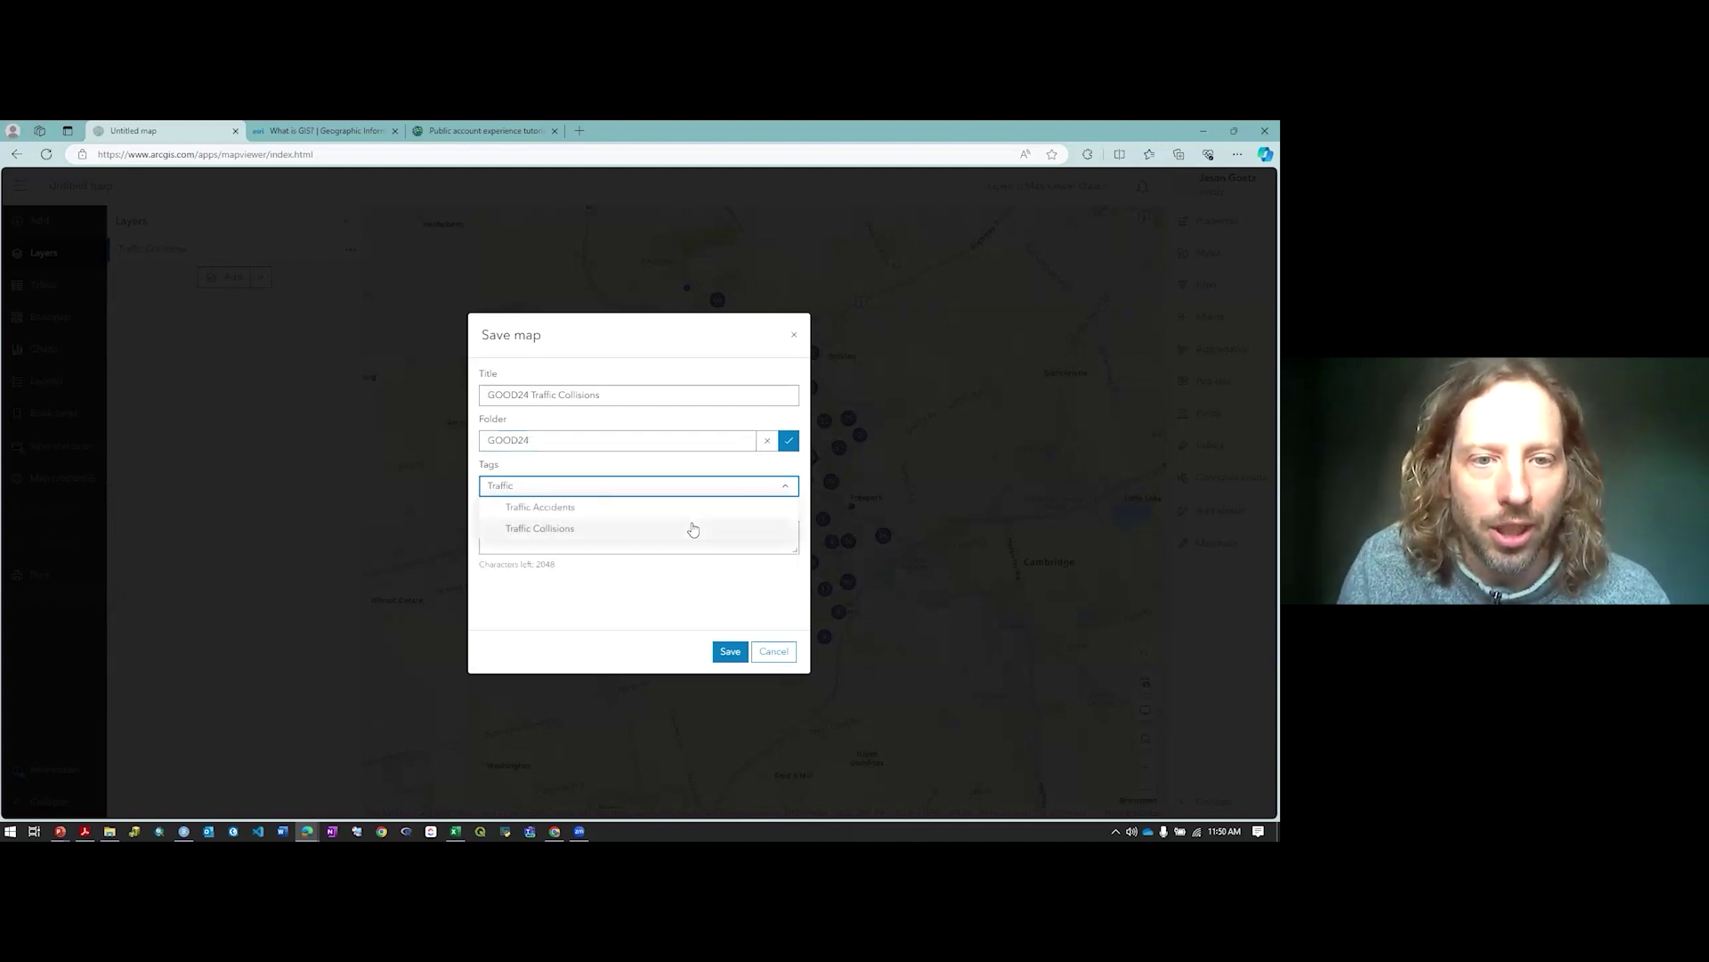
pyautogui.click(703, 528)
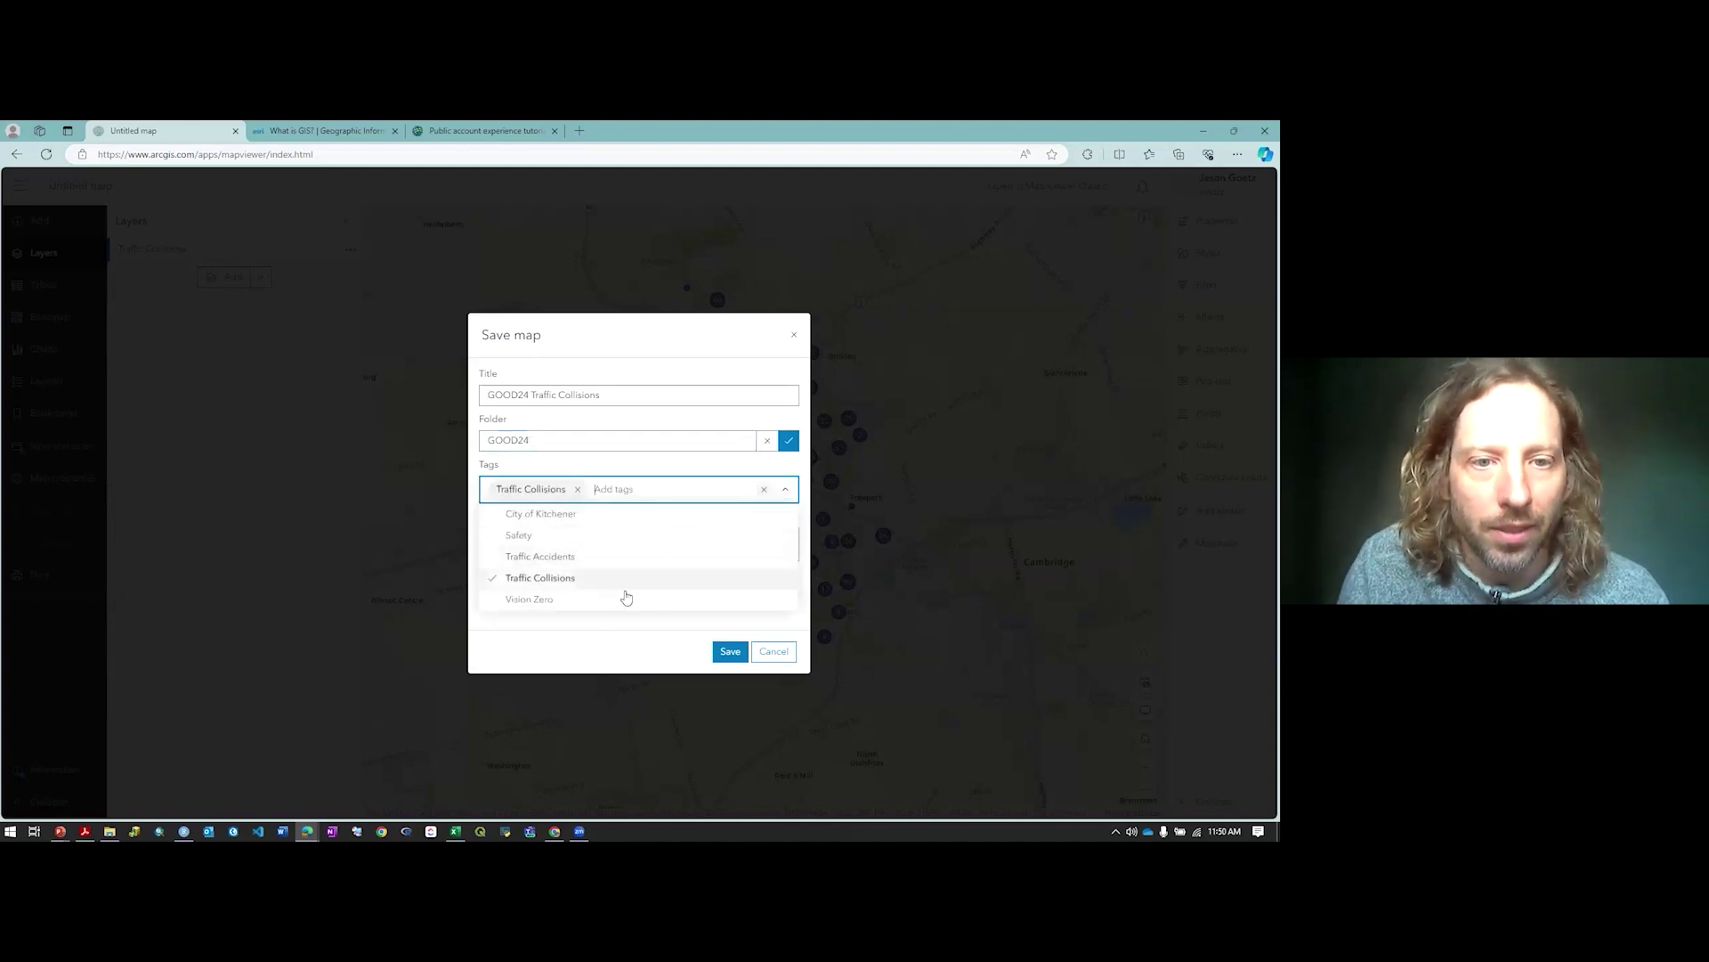
pyautogui.click(563, 650)
pyautogui.click(620, 548)
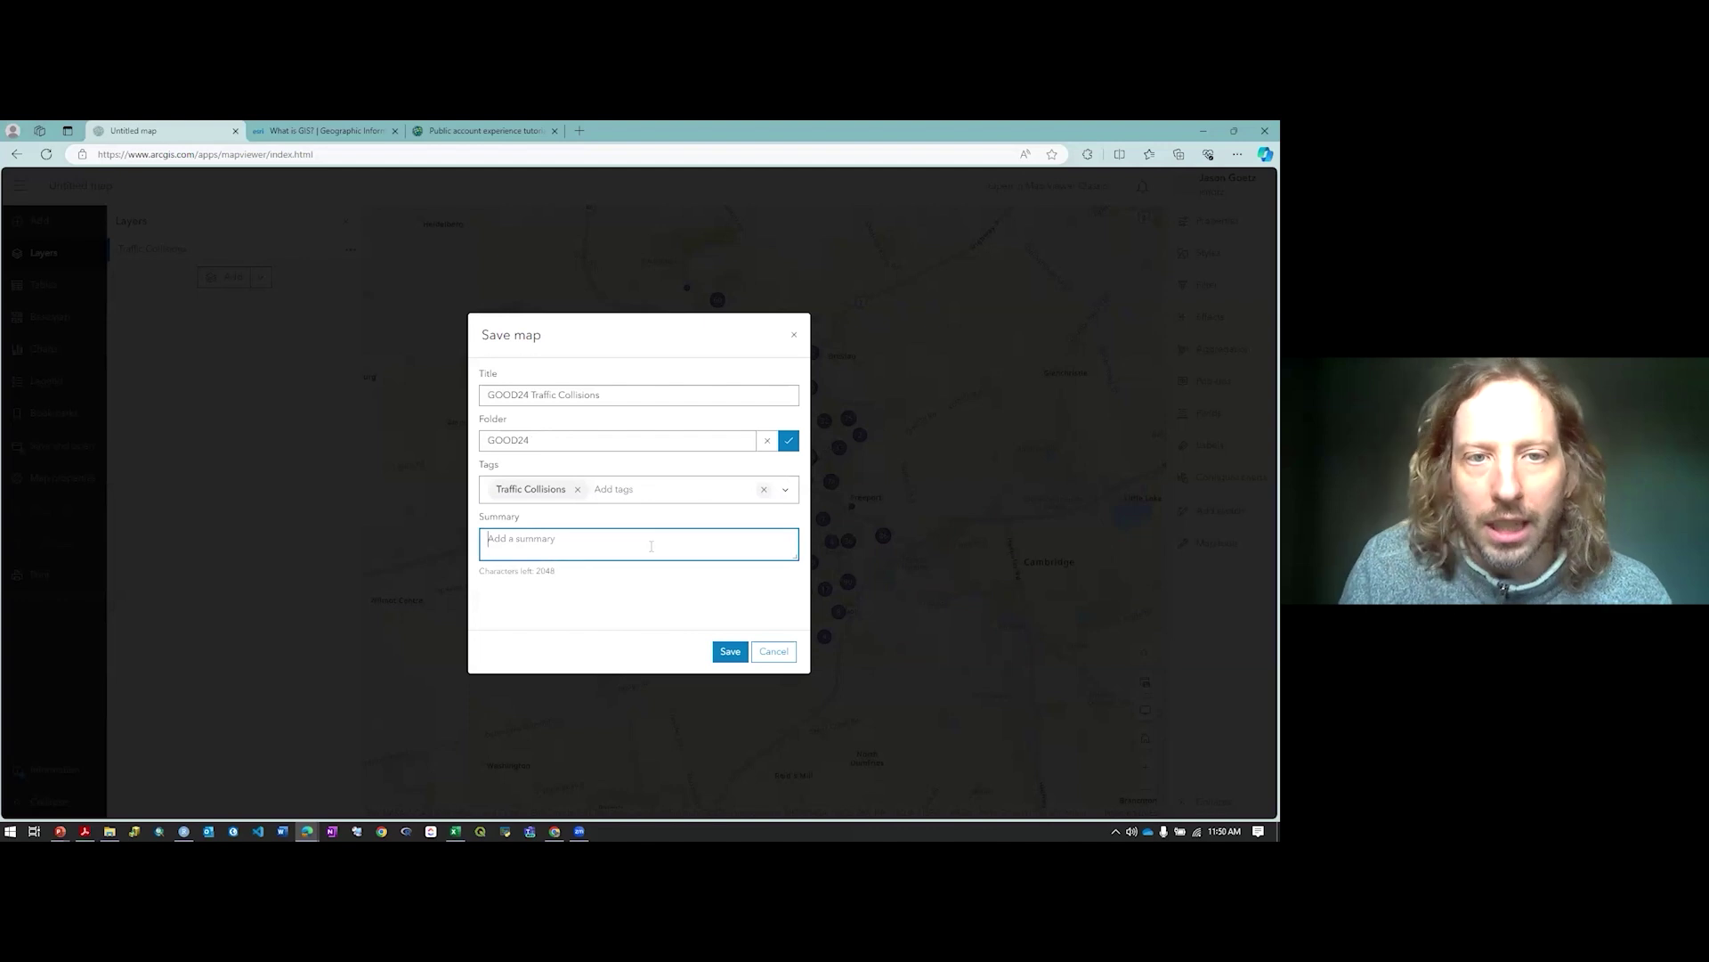
pyautogui.write('Map of traffic collisions 2015-2022')
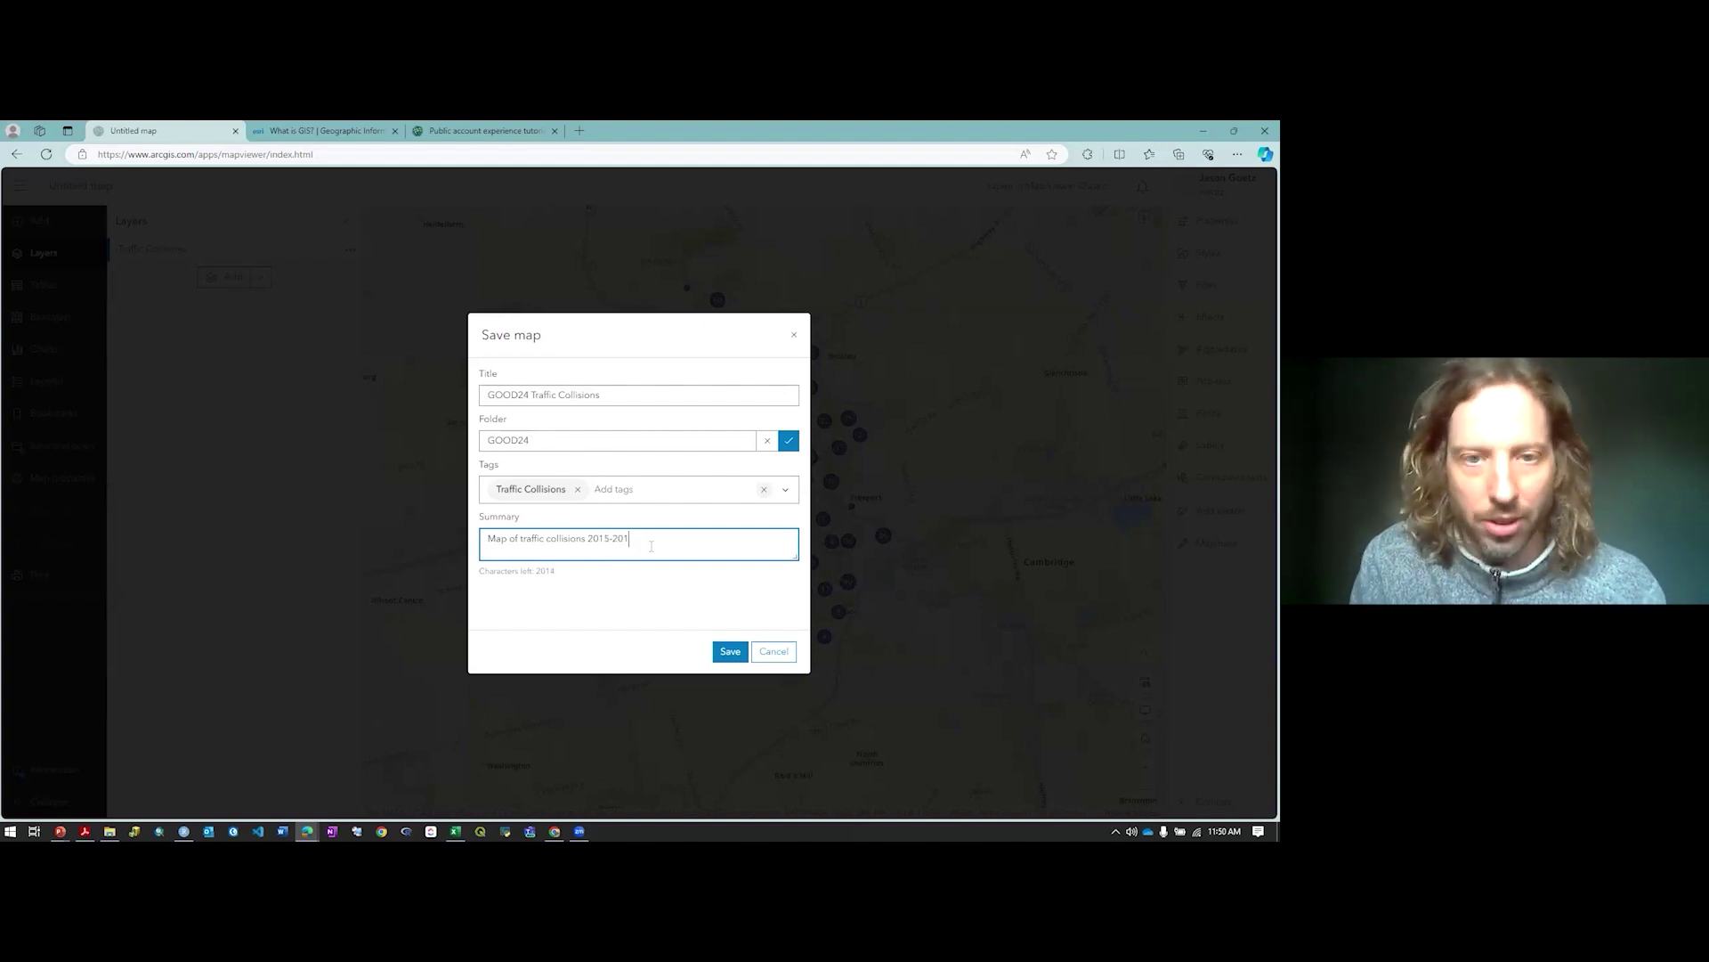
pyautogui.click(726, 655)
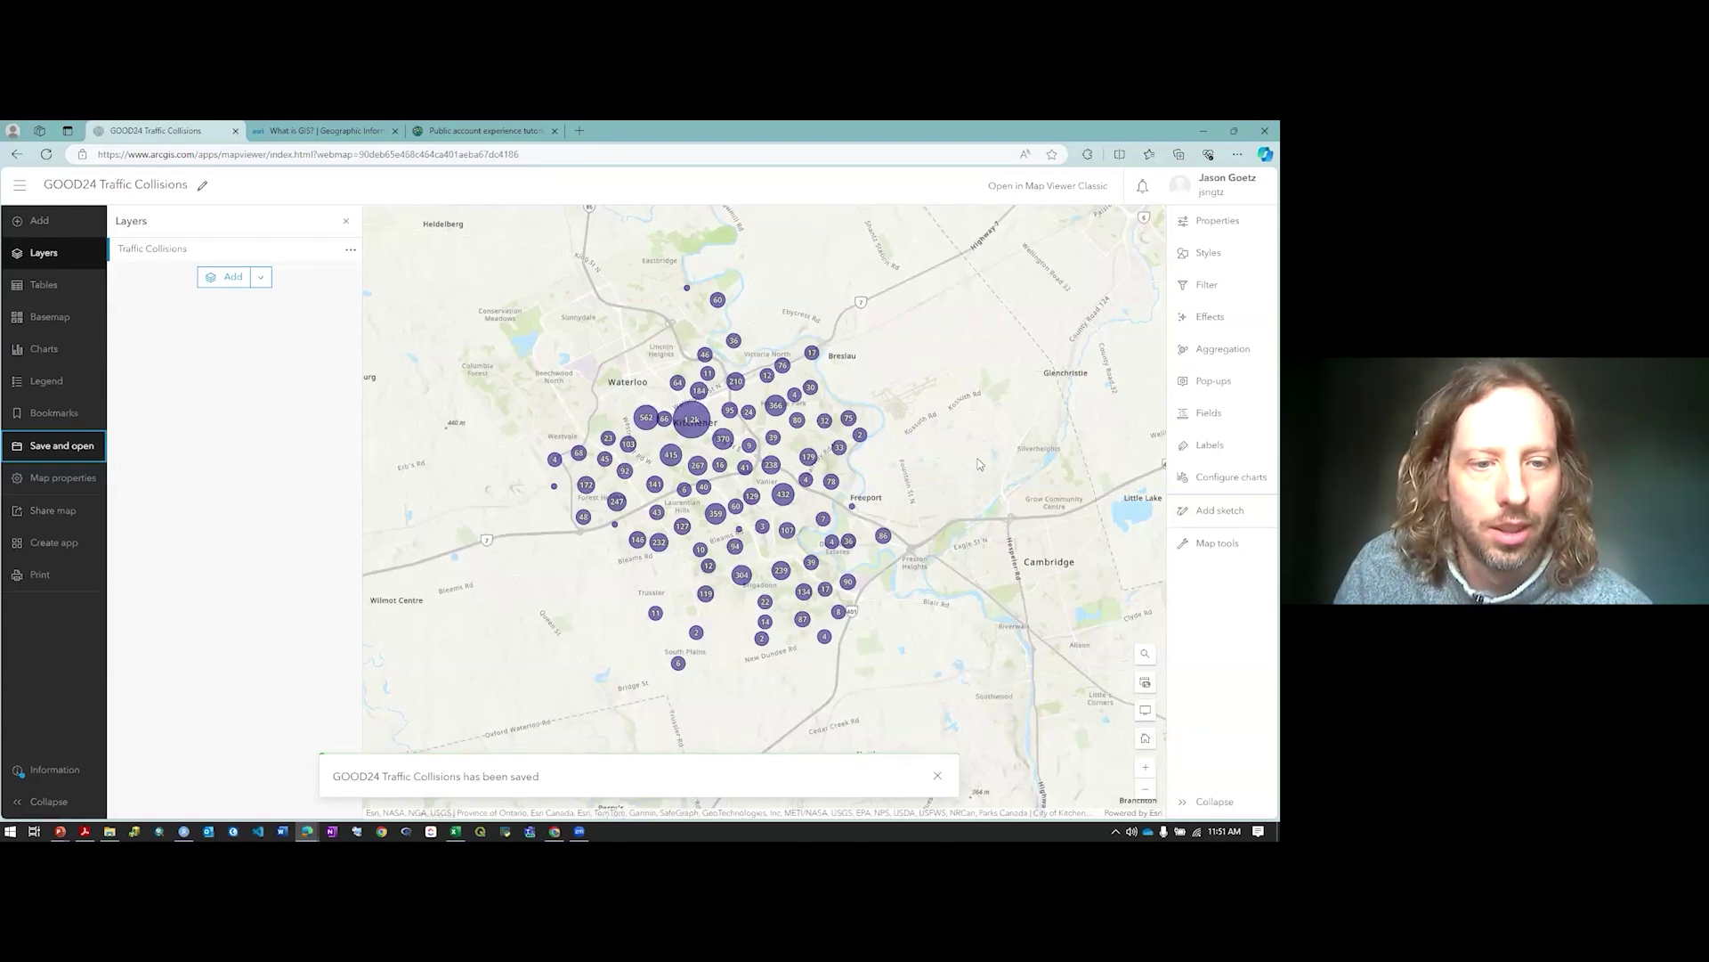
pyautogui.moveTo(555, 569); pyautogui.dragTo(526, 607)
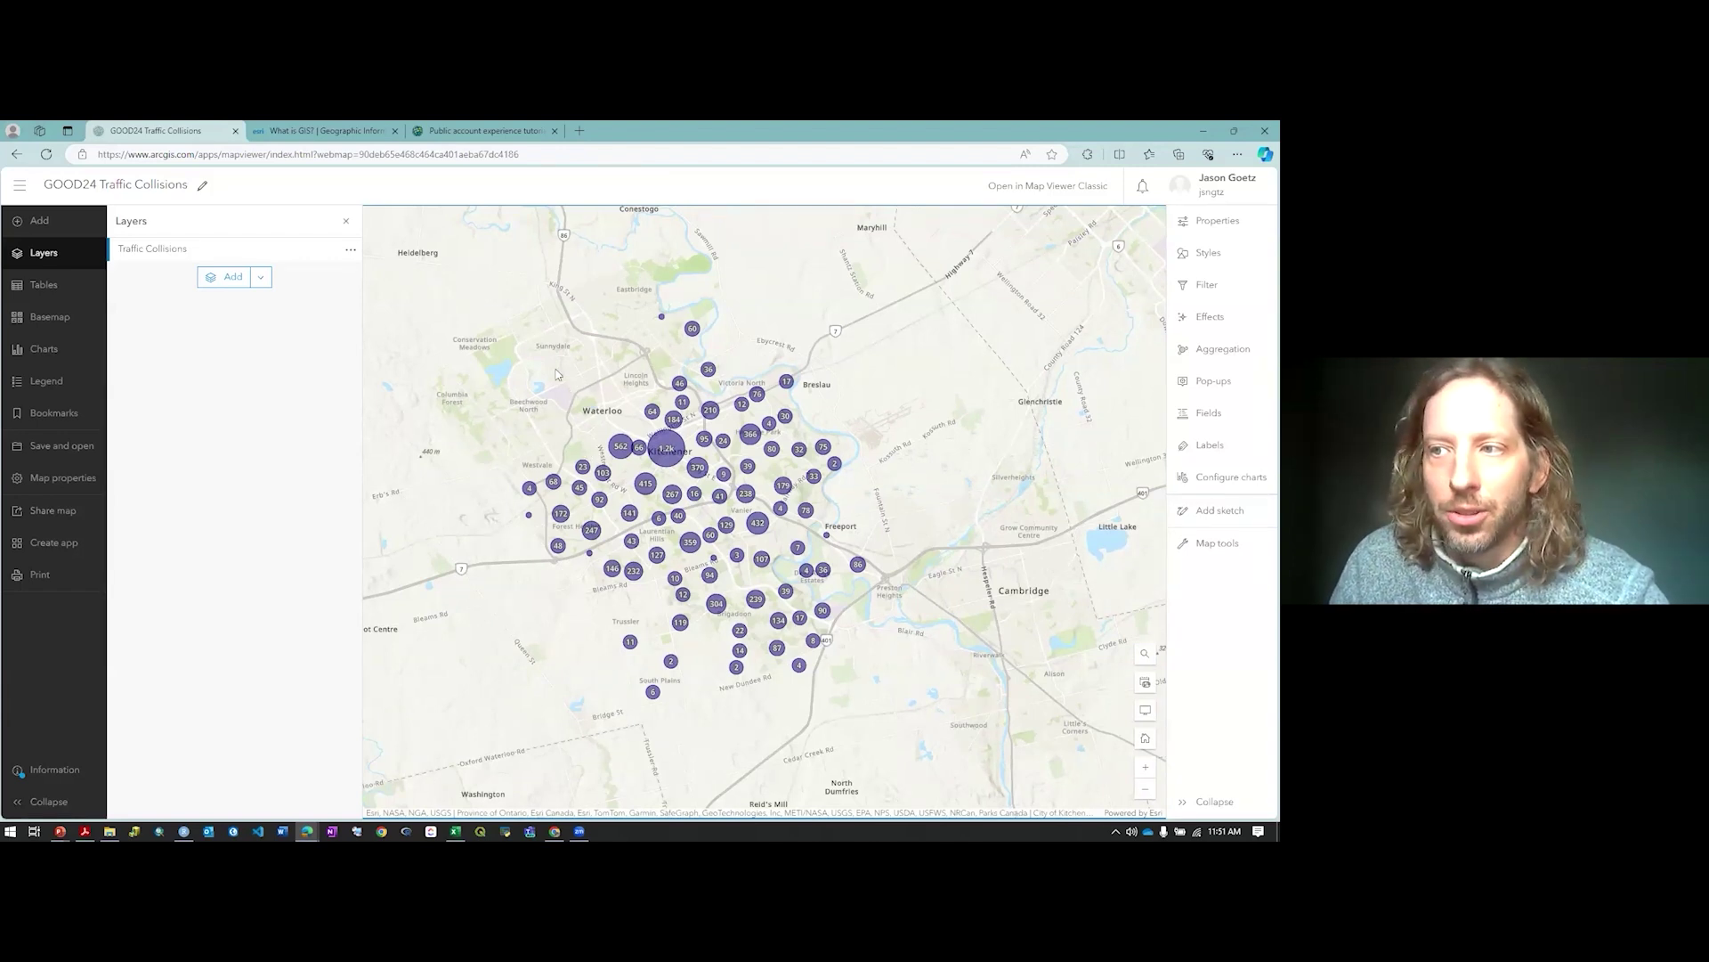
pyautogui.click(350, 251)
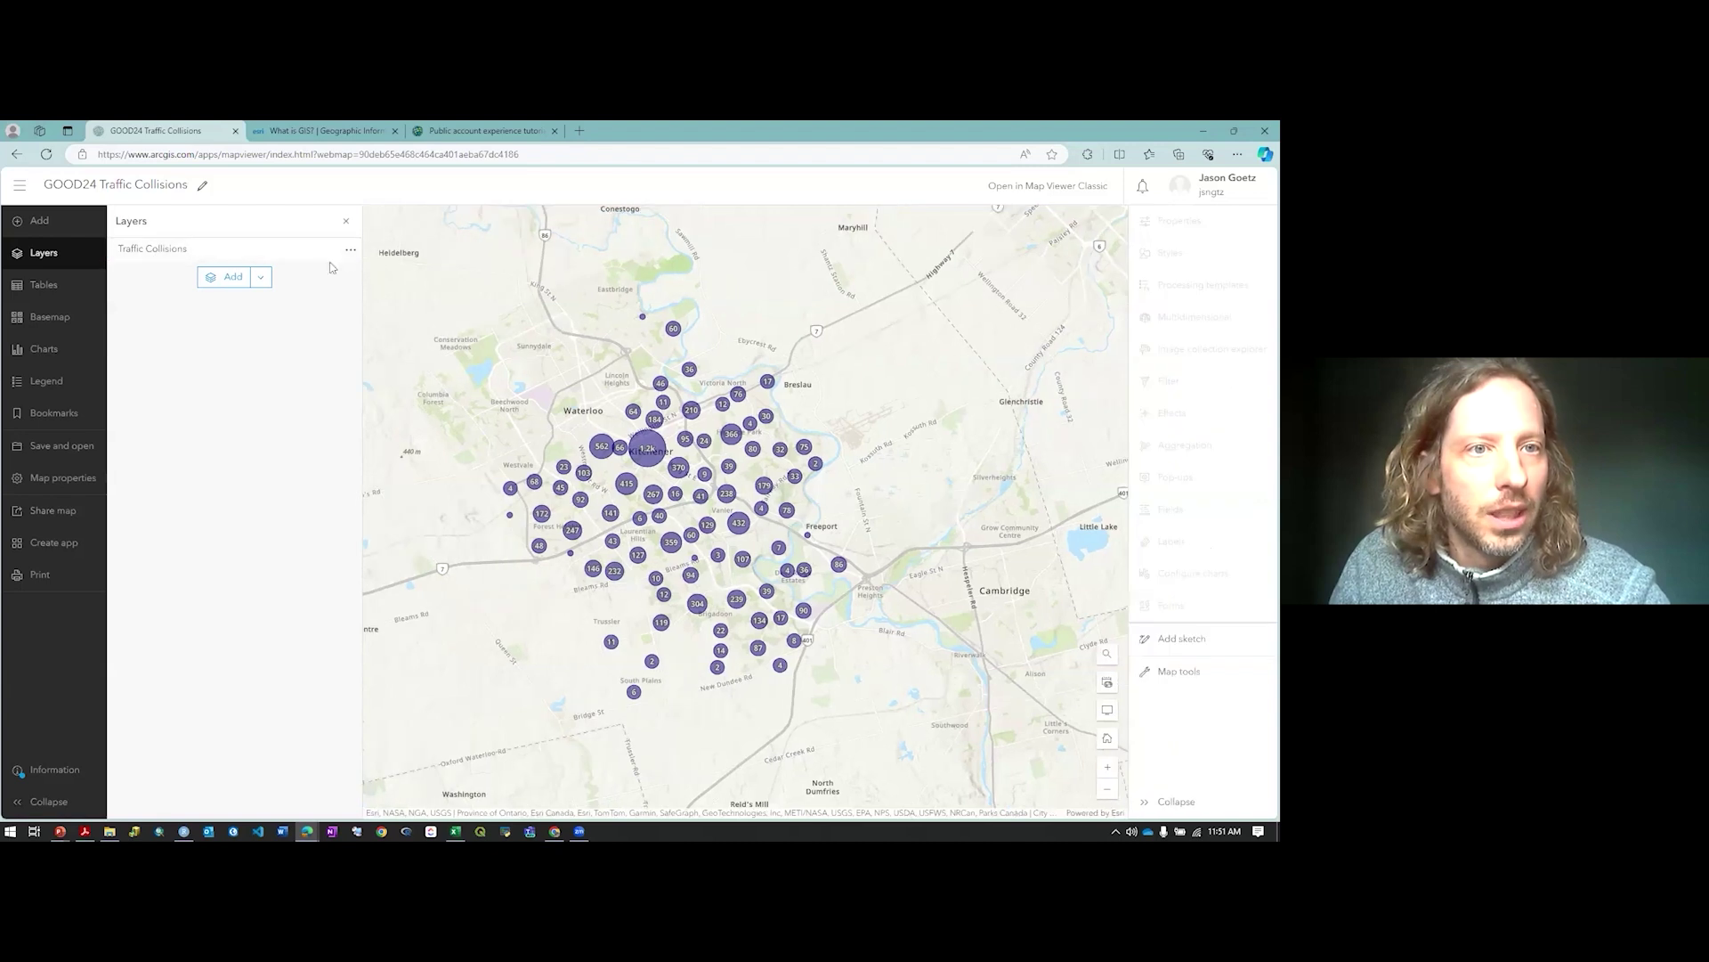
pyautogui.click(172, 360)
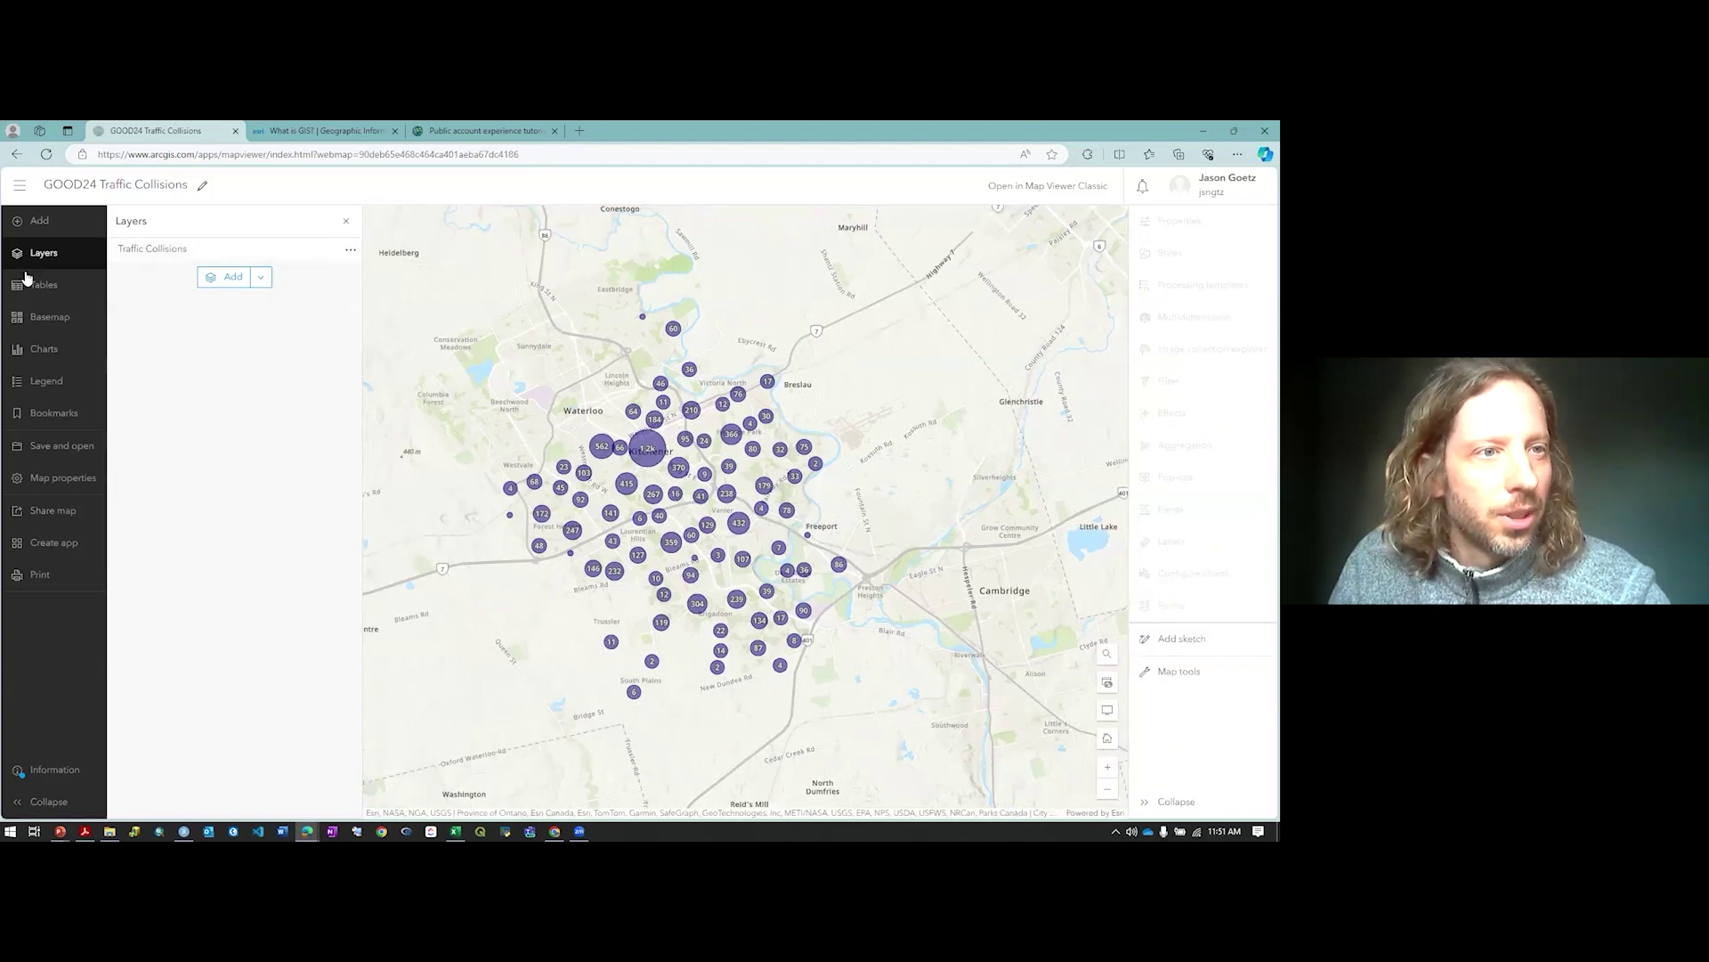
pyautogui.click(37, 352)
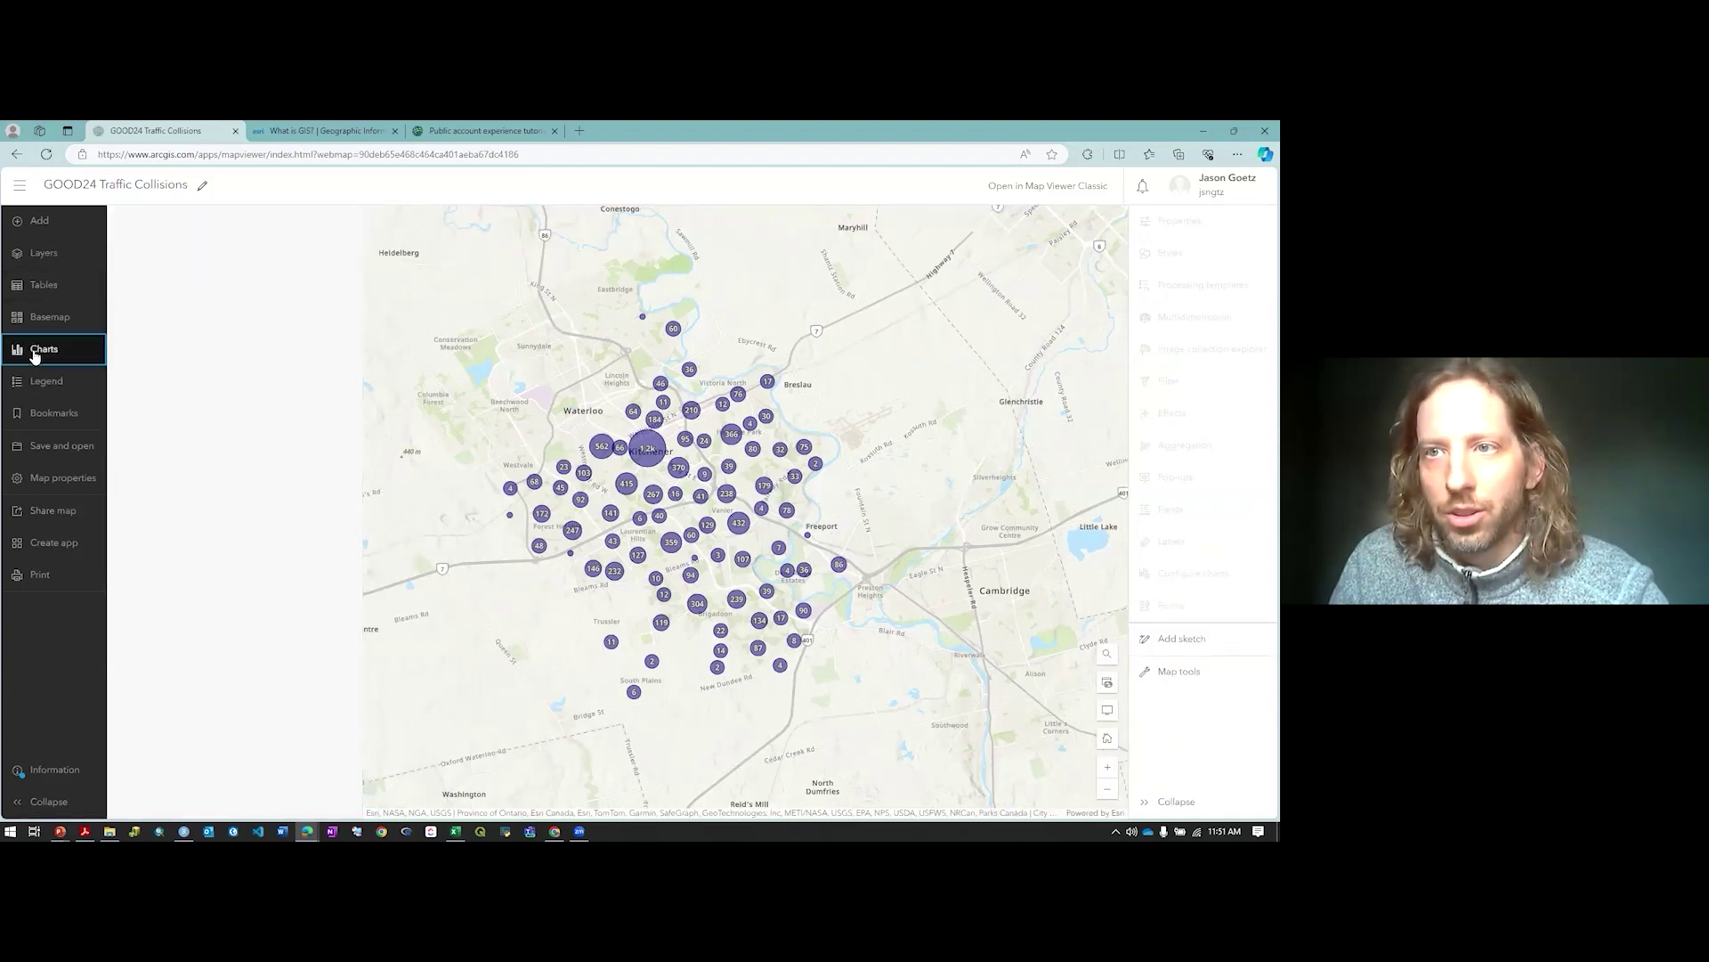
pyautogui.click(55, 257)
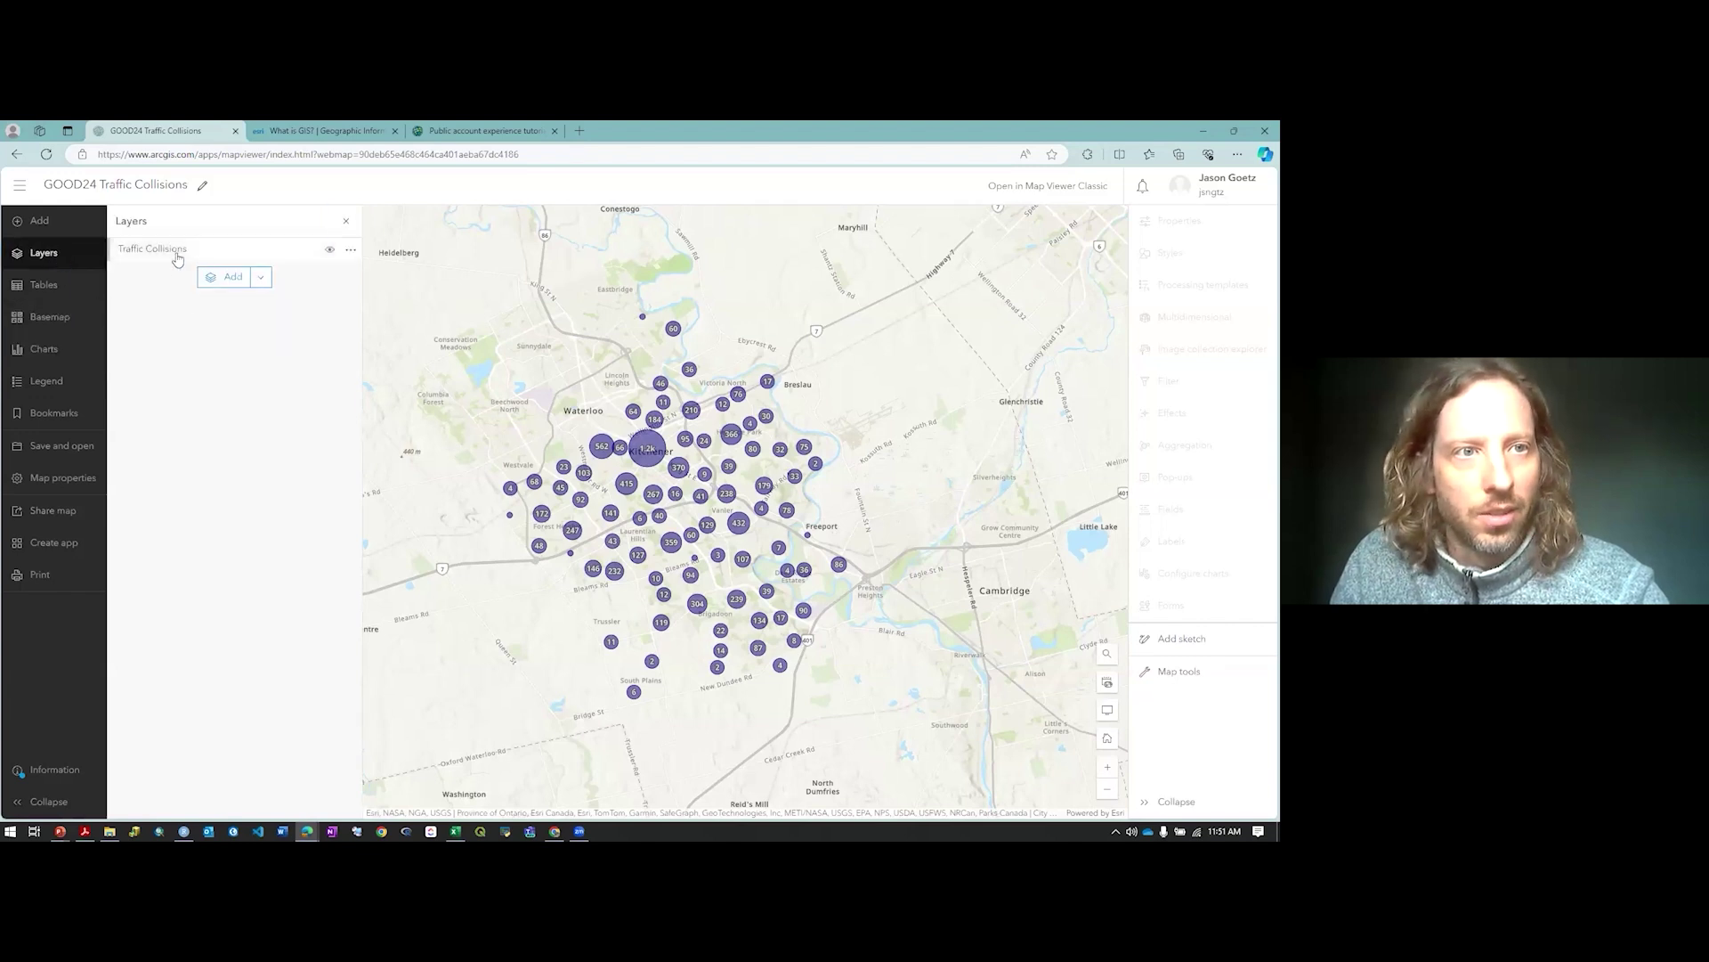
# Add a line chart to the Traffic Collisions layer
pyautogui.click(175, 254)
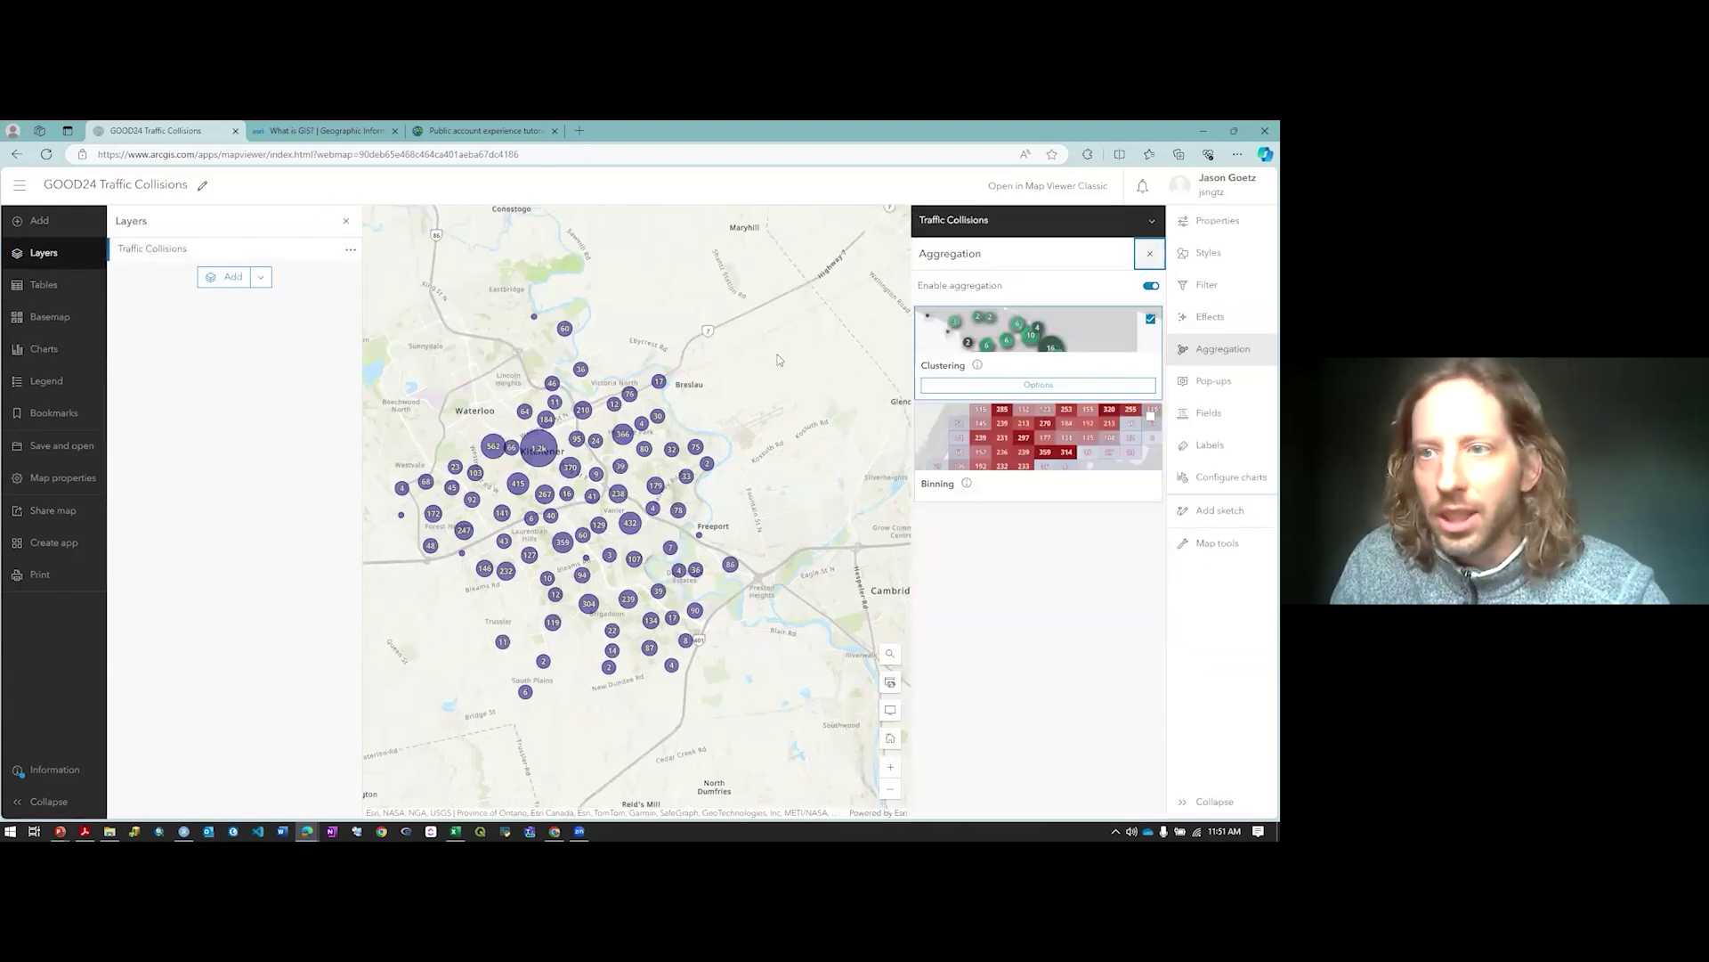
pyautogui.click(1235, 481)
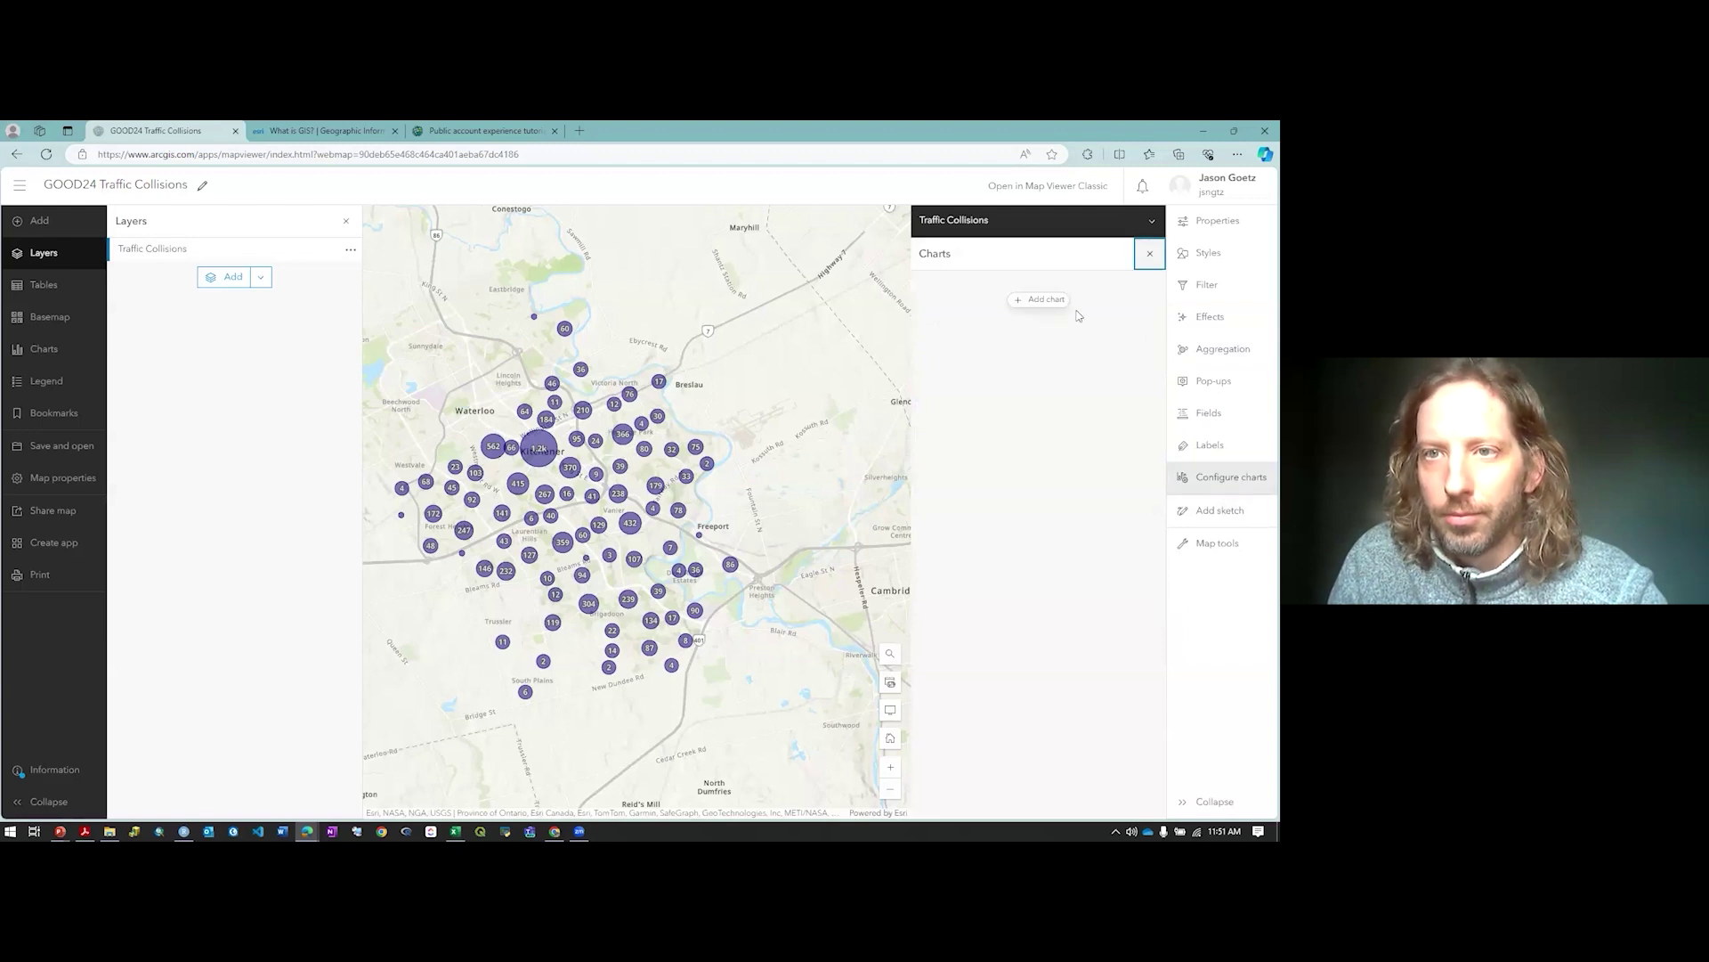
pyautogui.click(1042, 303)
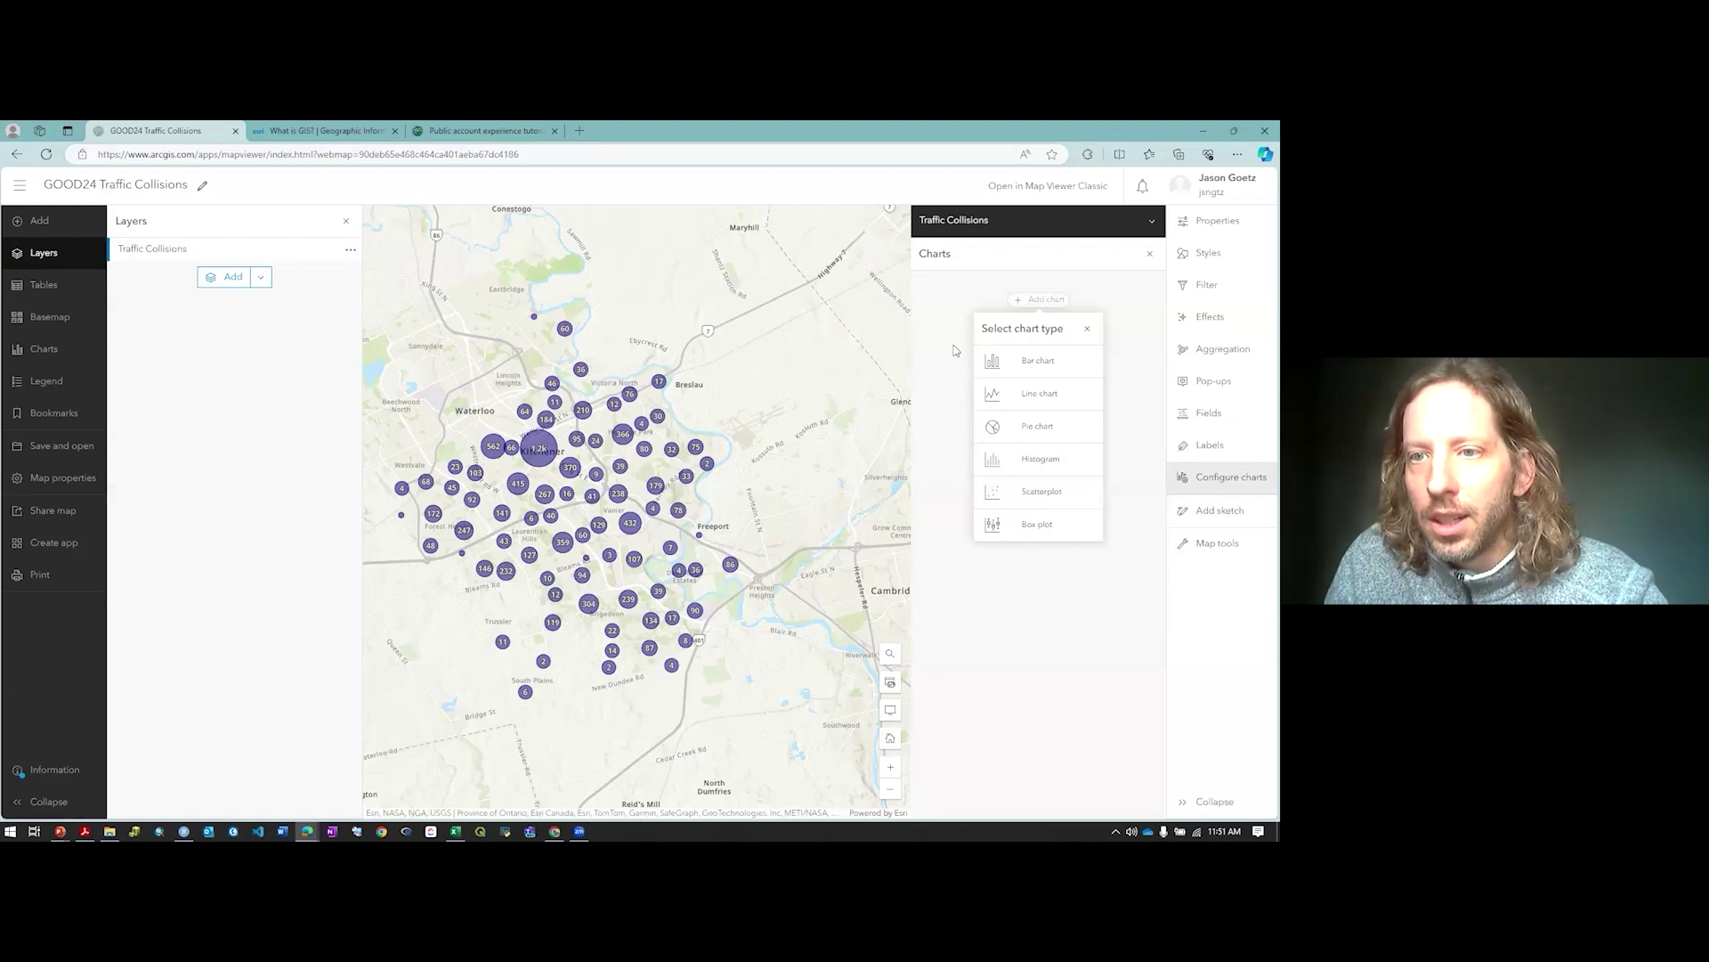
pyautogui.click(1032, 397)
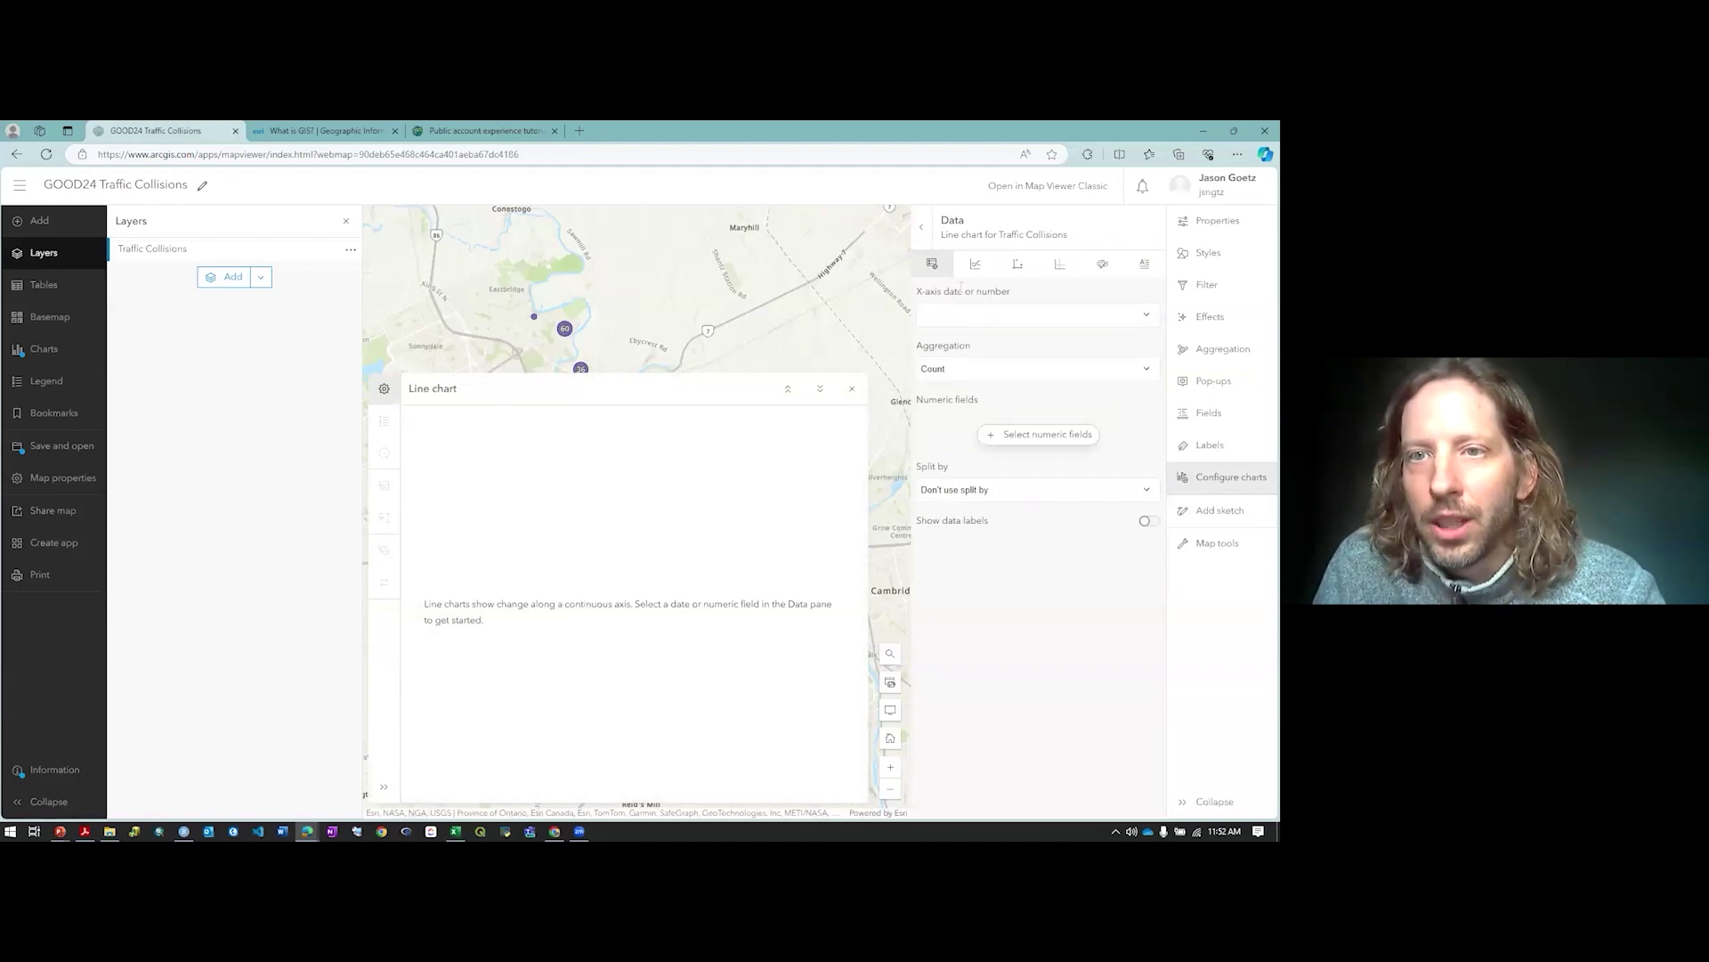
# Use ACCIDENT_YEAR as the chart's x-axis field and turn off the x-axis thousands separator
pyautogui.click(1149, 321)
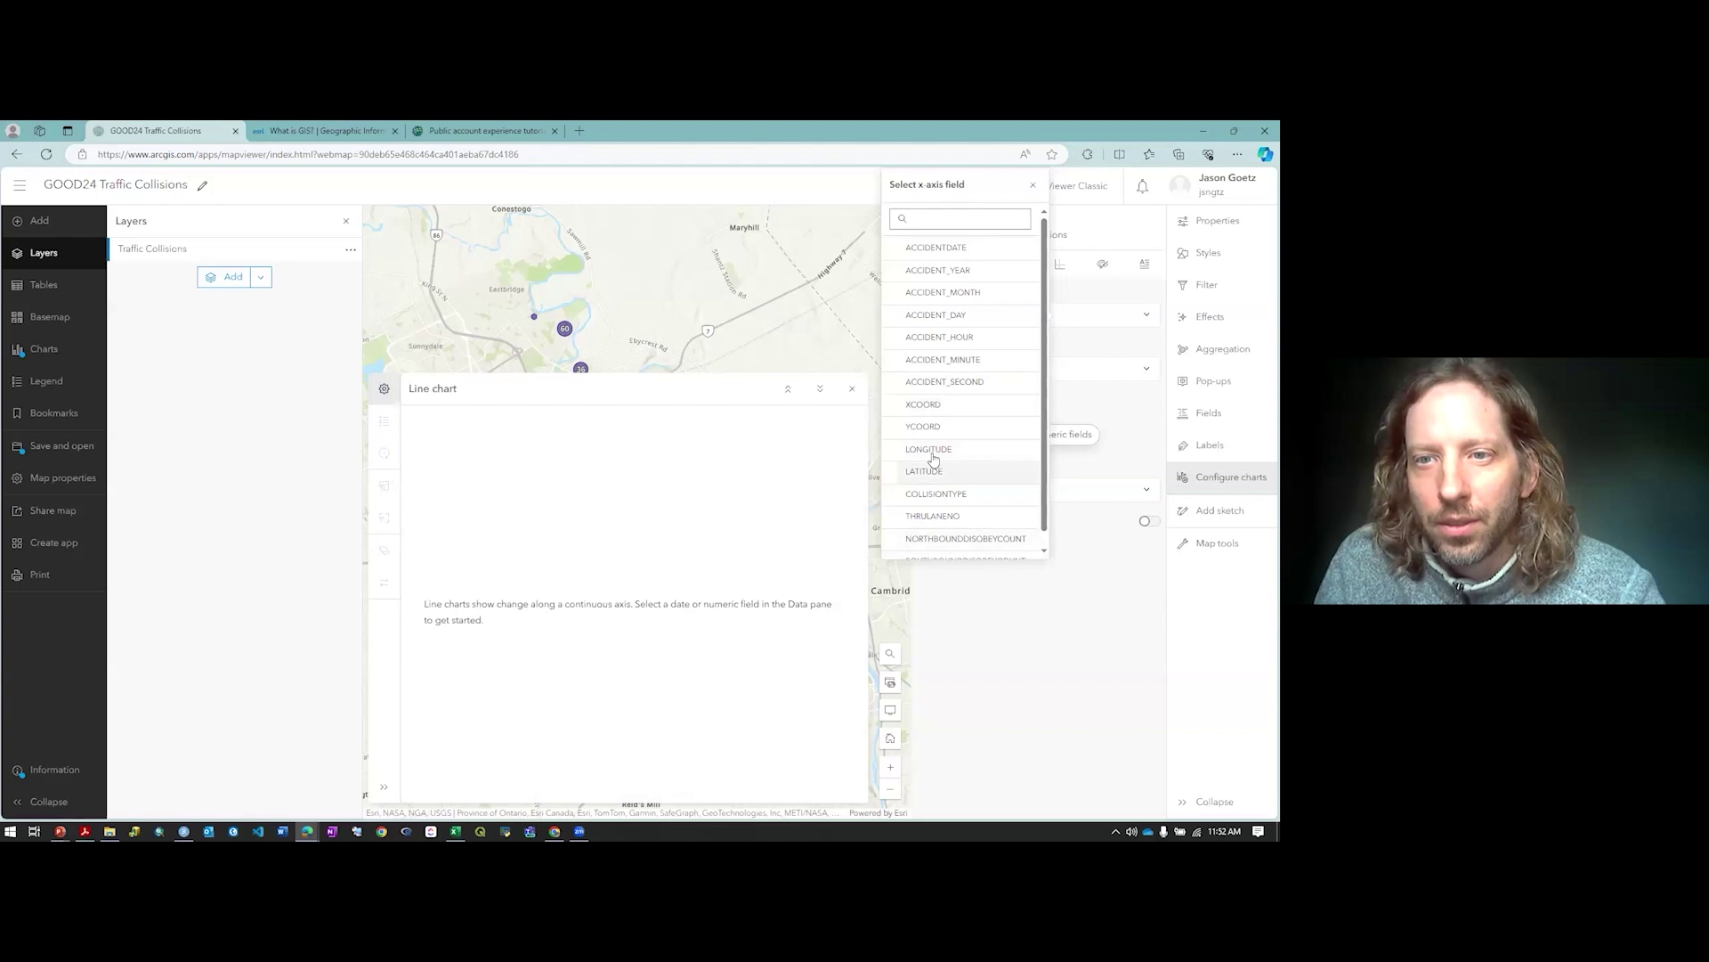
pyautogui.click(975, 272)
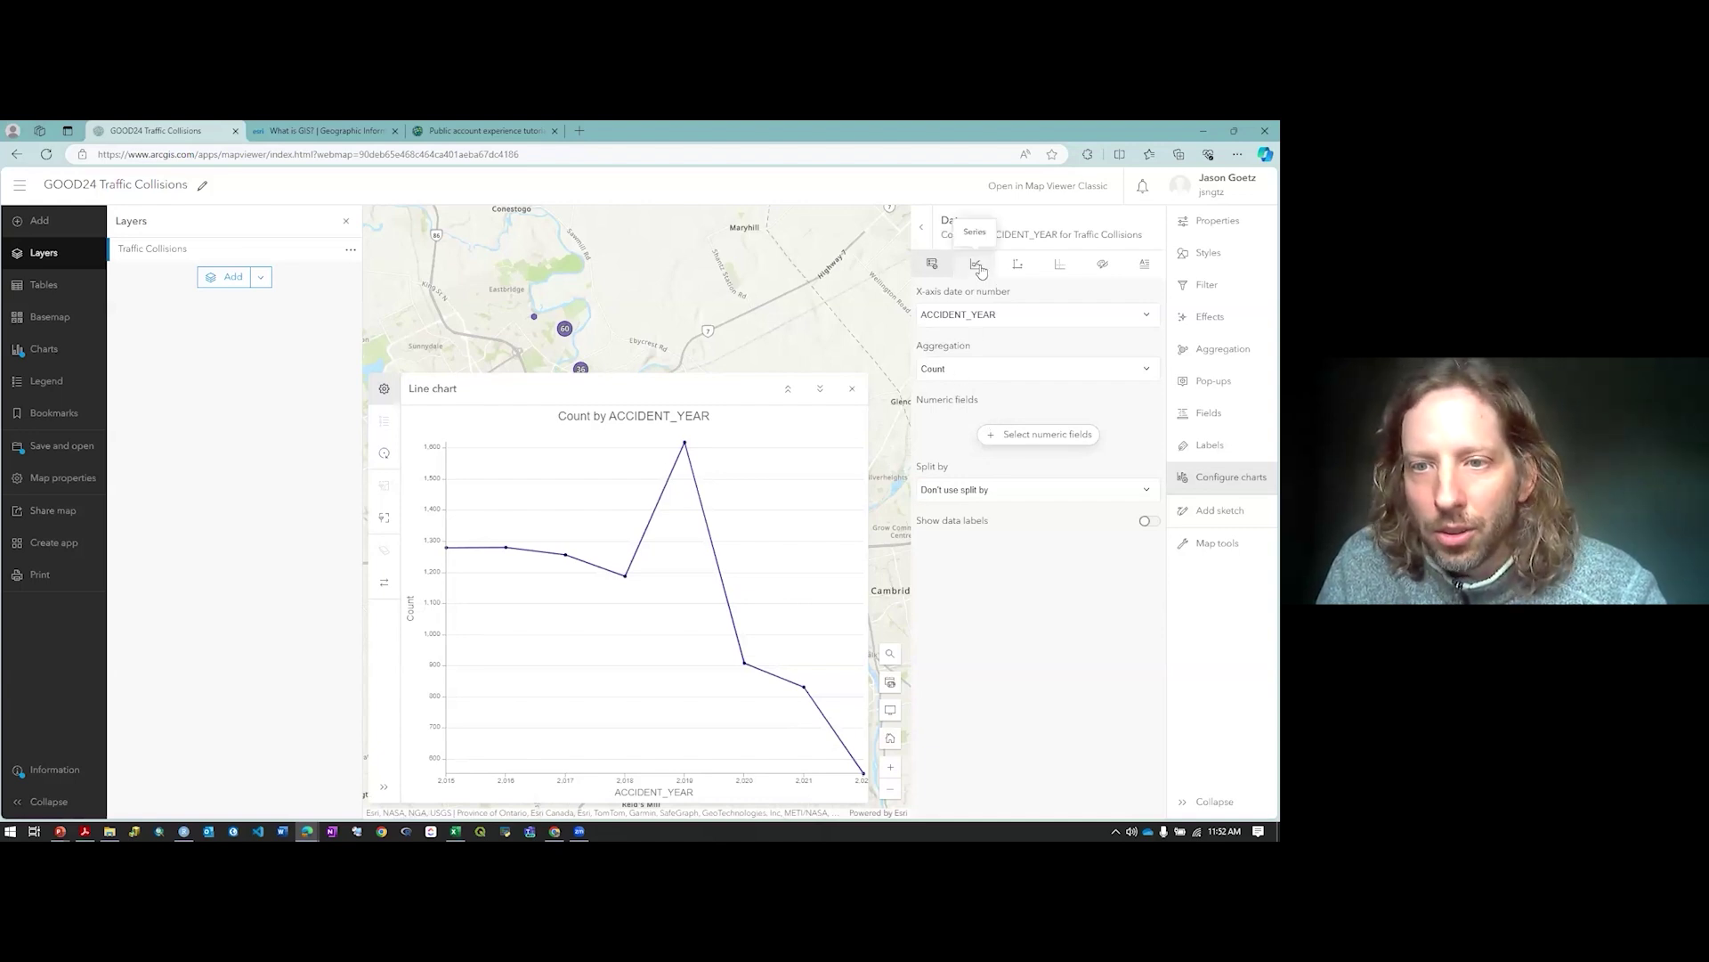
pyautogui.click(1016, 264)
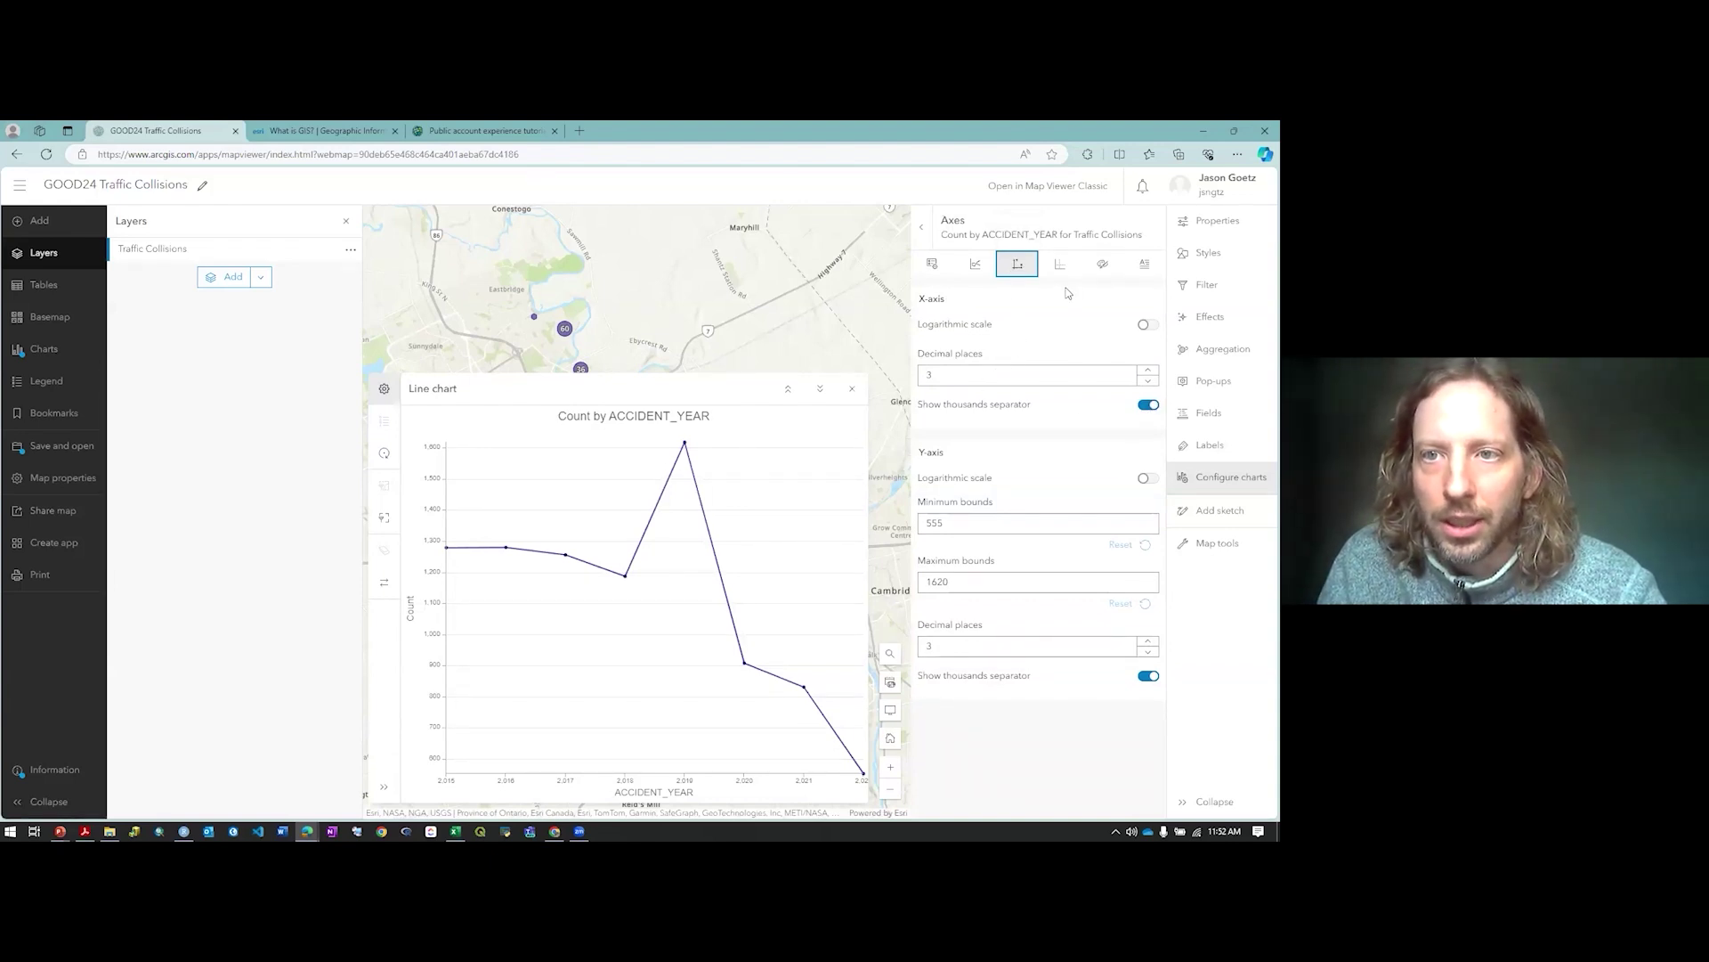
pyautogui.click(1148, 405)
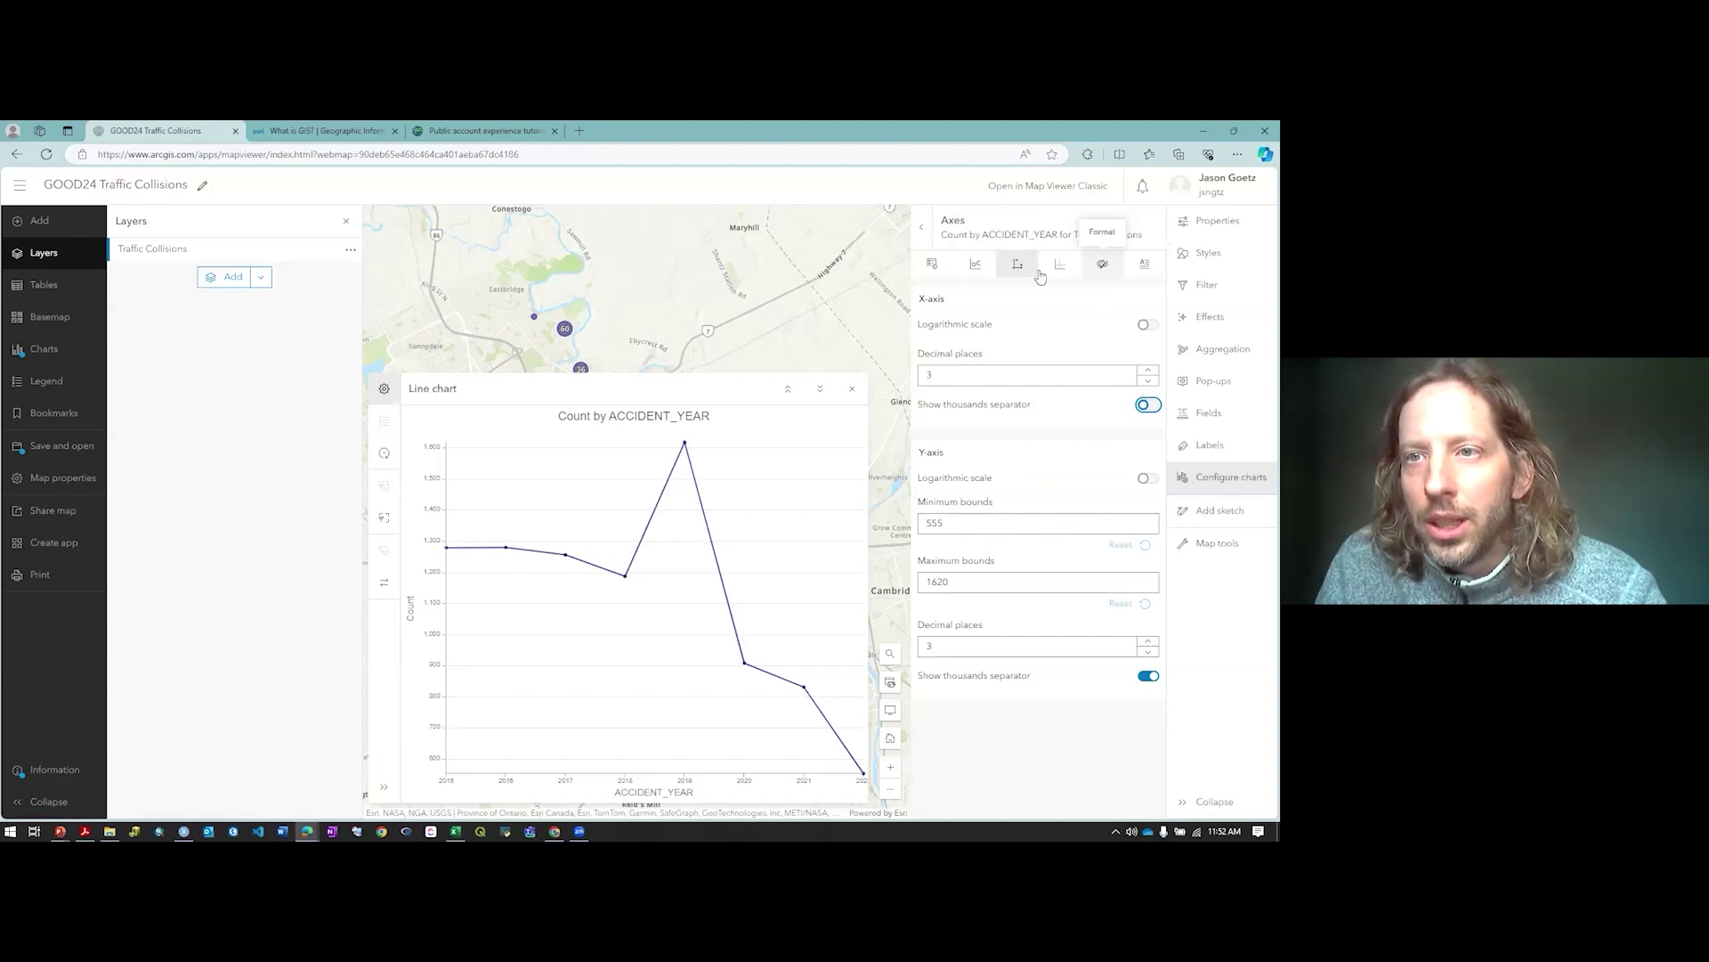
# Set the chart title to 'Count by ACCIDENT_YEAR" to "Total Traffic Collisions (2015 to 2022)'
pyautogui.click(1145, 263)
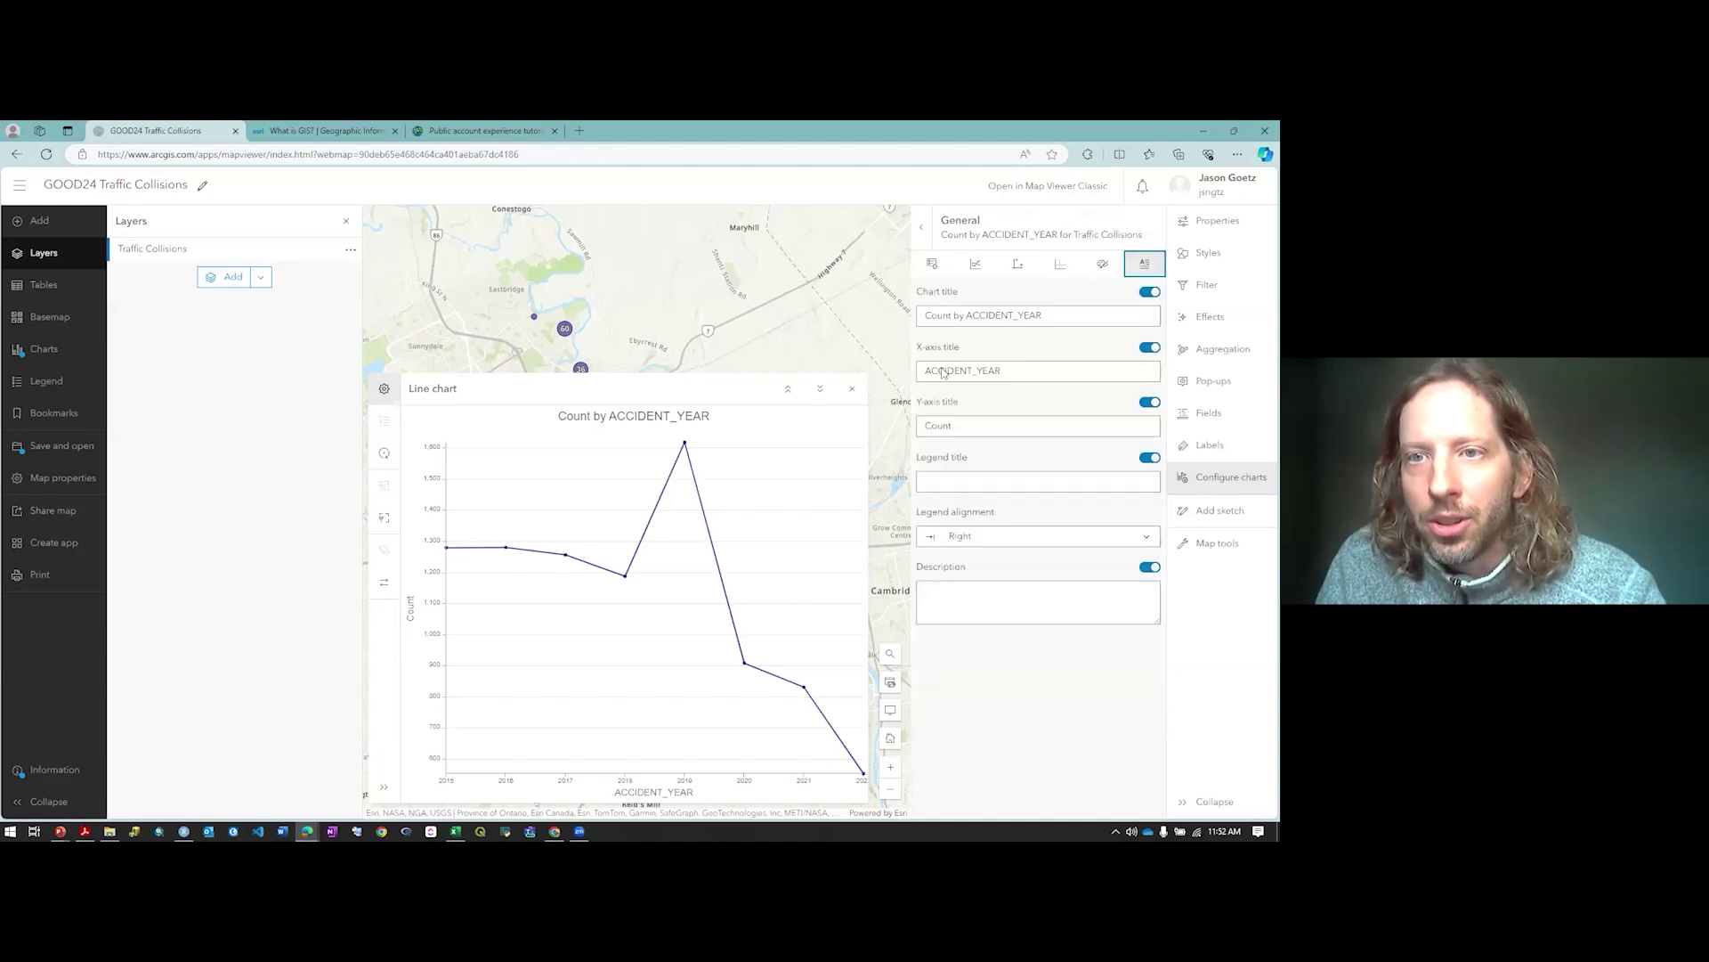
pyautogui.click(1064, 315)
pyautogui.hotkey('alt', 'Tab')
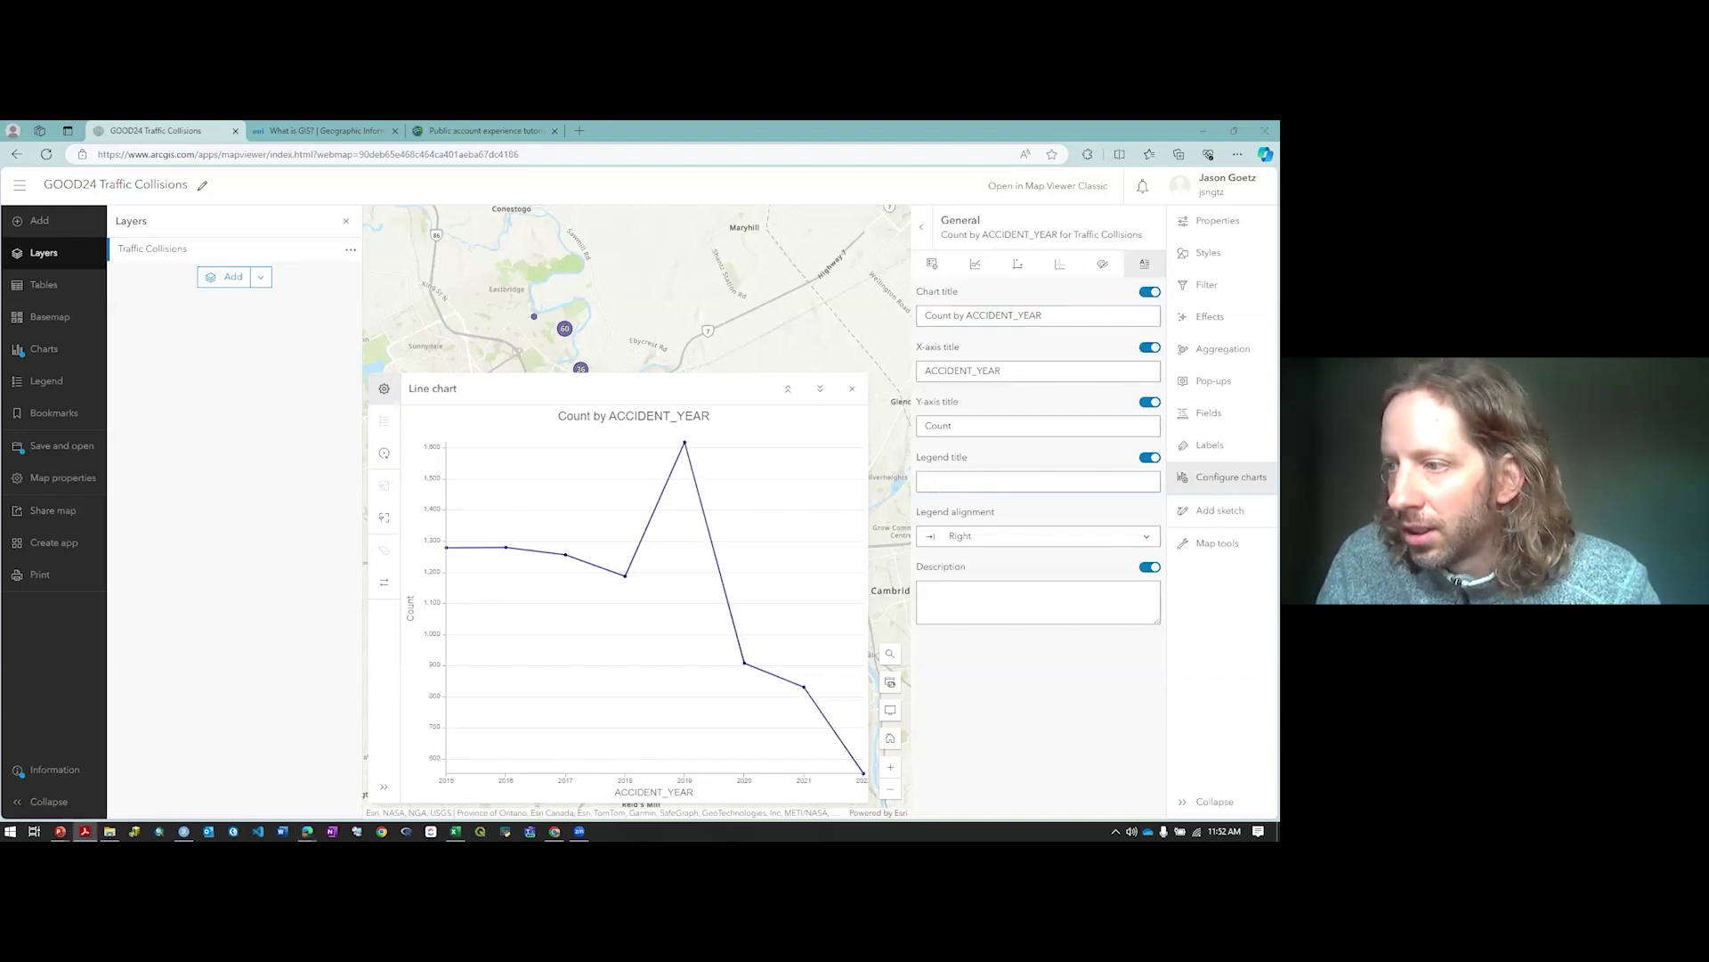
pyautogui.moveTo(1071, 321); pyautogui.dragTo(901, 317)
pyautogui.write('Count by ACCIDENT_YEAR" to "Total Traffic Collisions (2015 to 2022)')
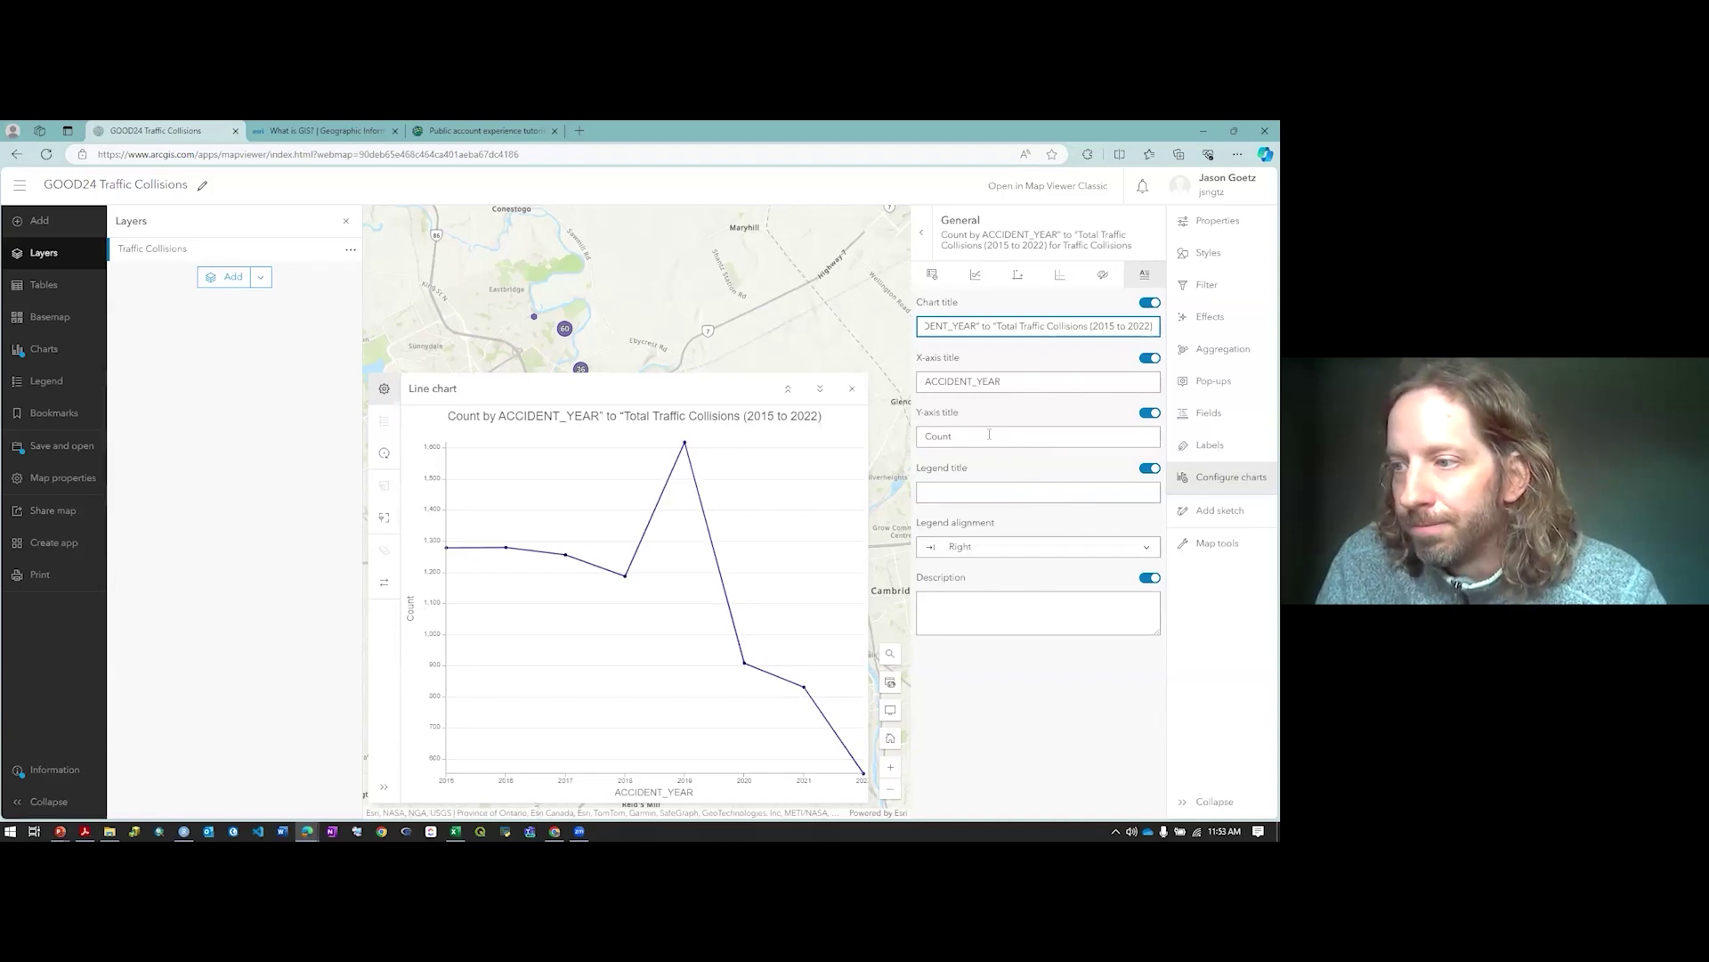
# Change the chart's x-axis title to "Year"
pyautogui.click(1006, 381)
pyautogui.moveTo(1006, 381); pyautogui.dragTo(911, 379)
pyautogui.write('Year')
pyautogui.click(1030, 704)
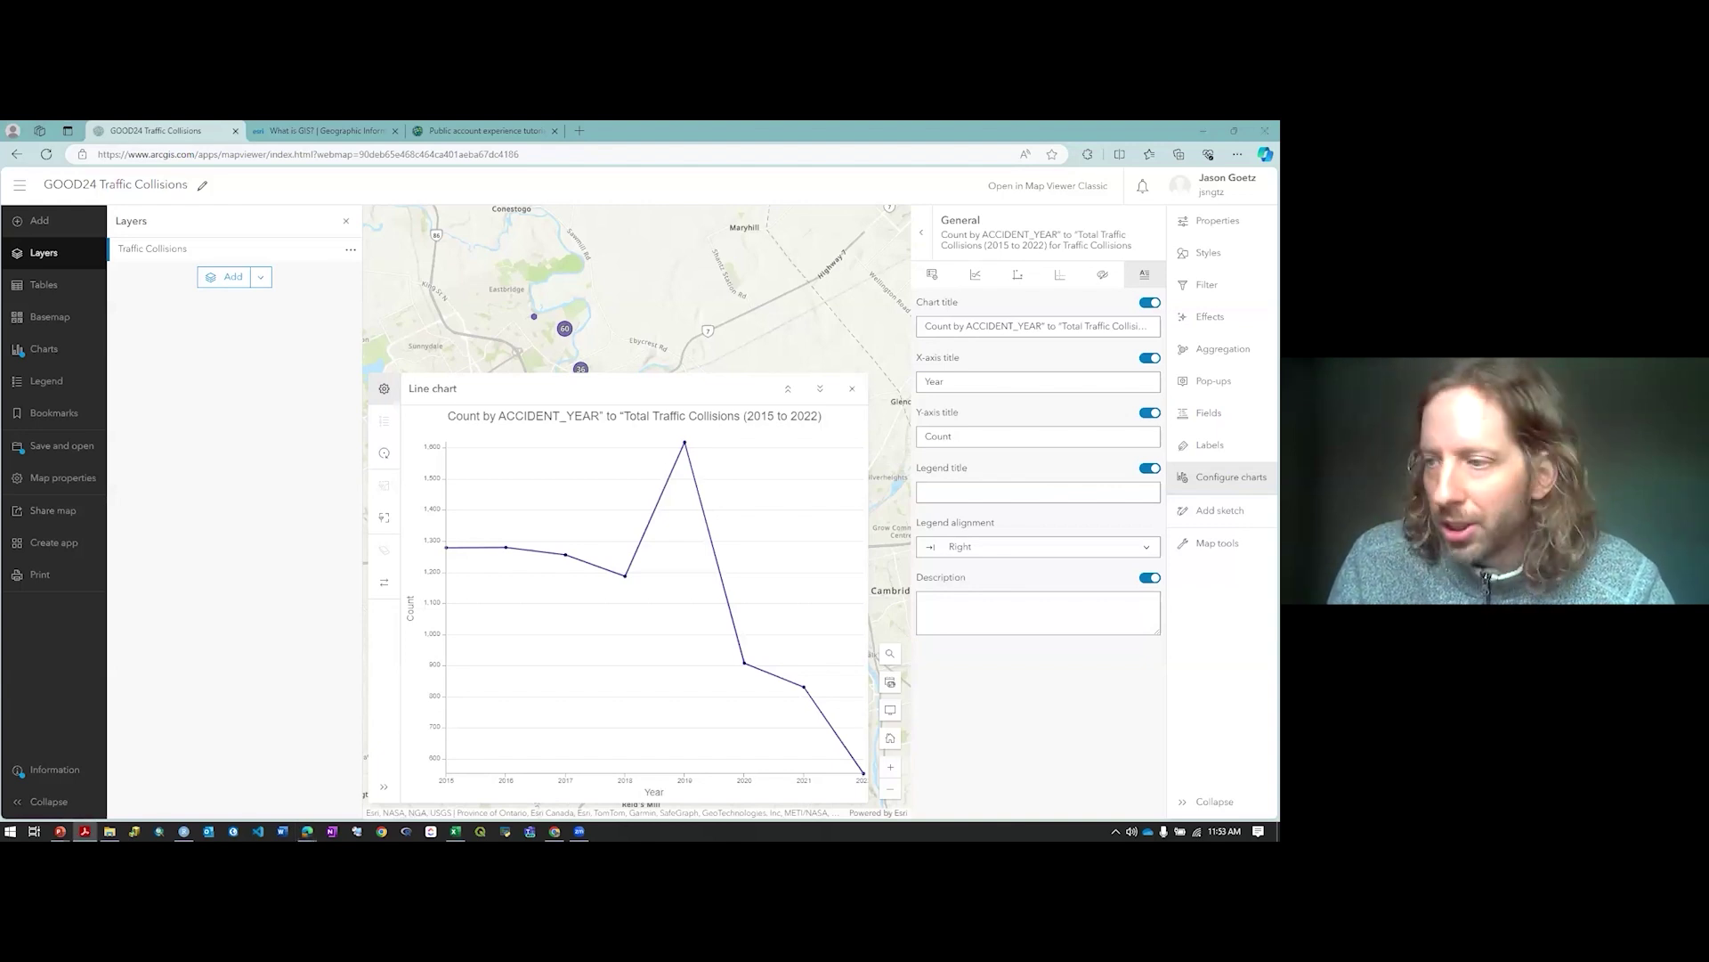
pyautogui.click(1121, 595)
pyautogui.write('Data details: This chart is based on data collected by the Regional Police or reported at the Collision Reporting Centre, and provided to the City of Kitchener by the Region of Waterloo. Data source: City of Kitchener Open Data https://open-kitchenergis.opendata.arcgis.com')
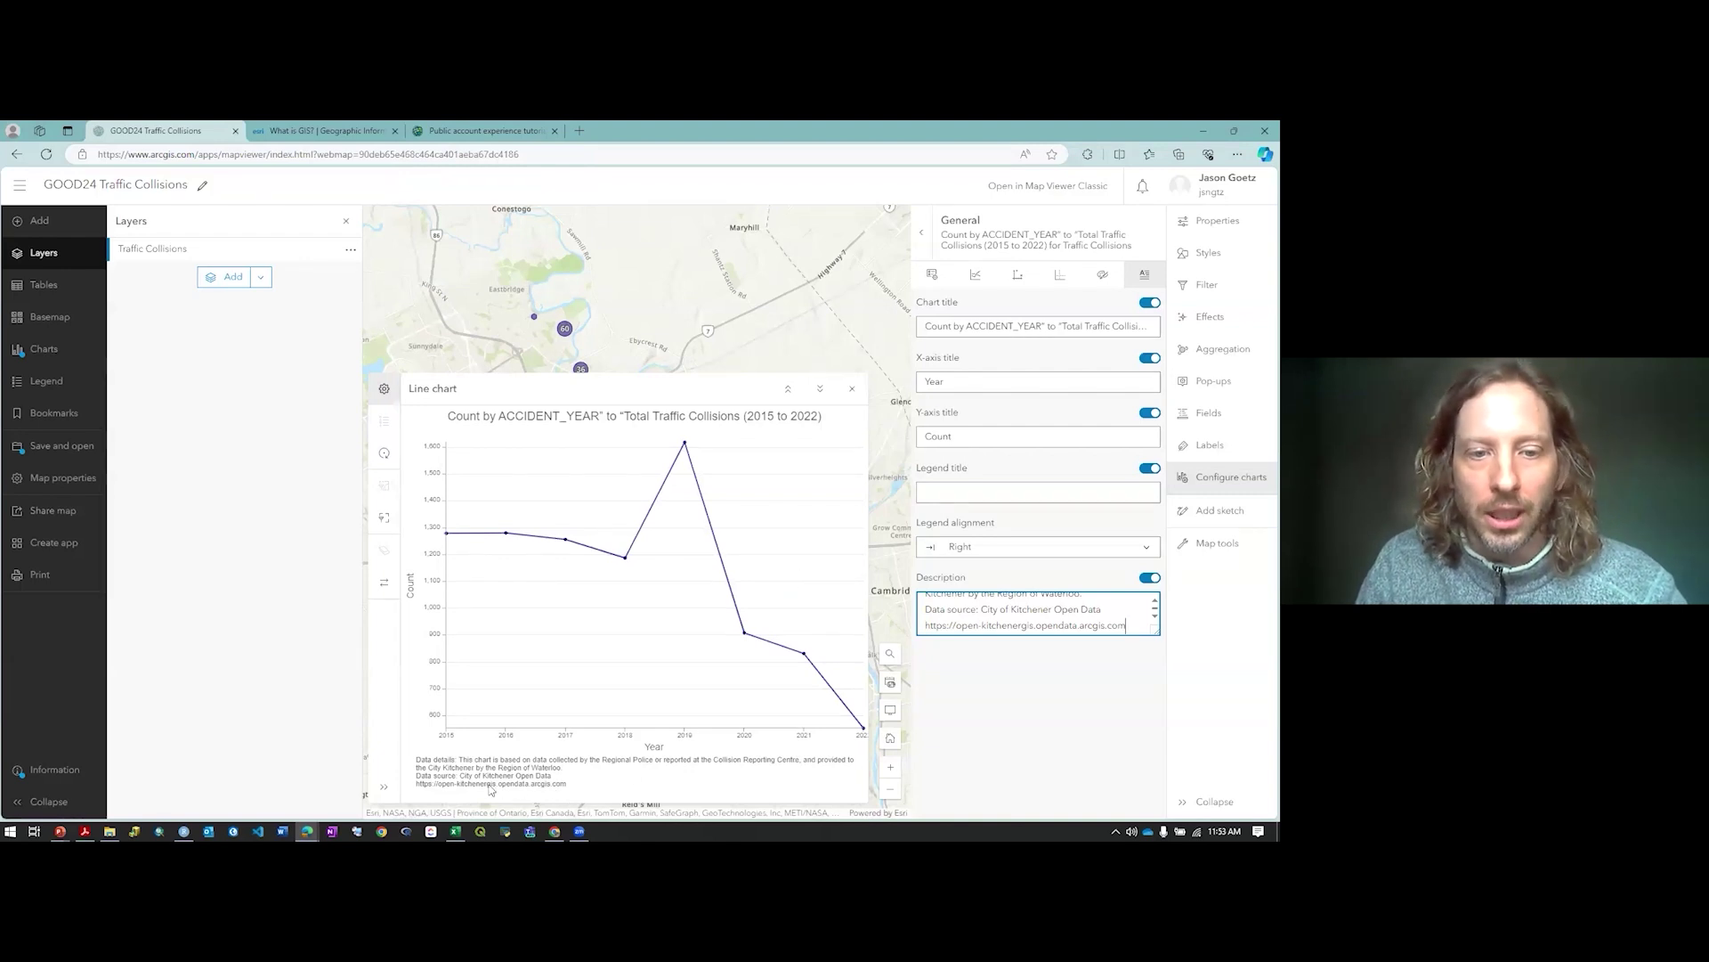
pyautogui.click(1079, 732)
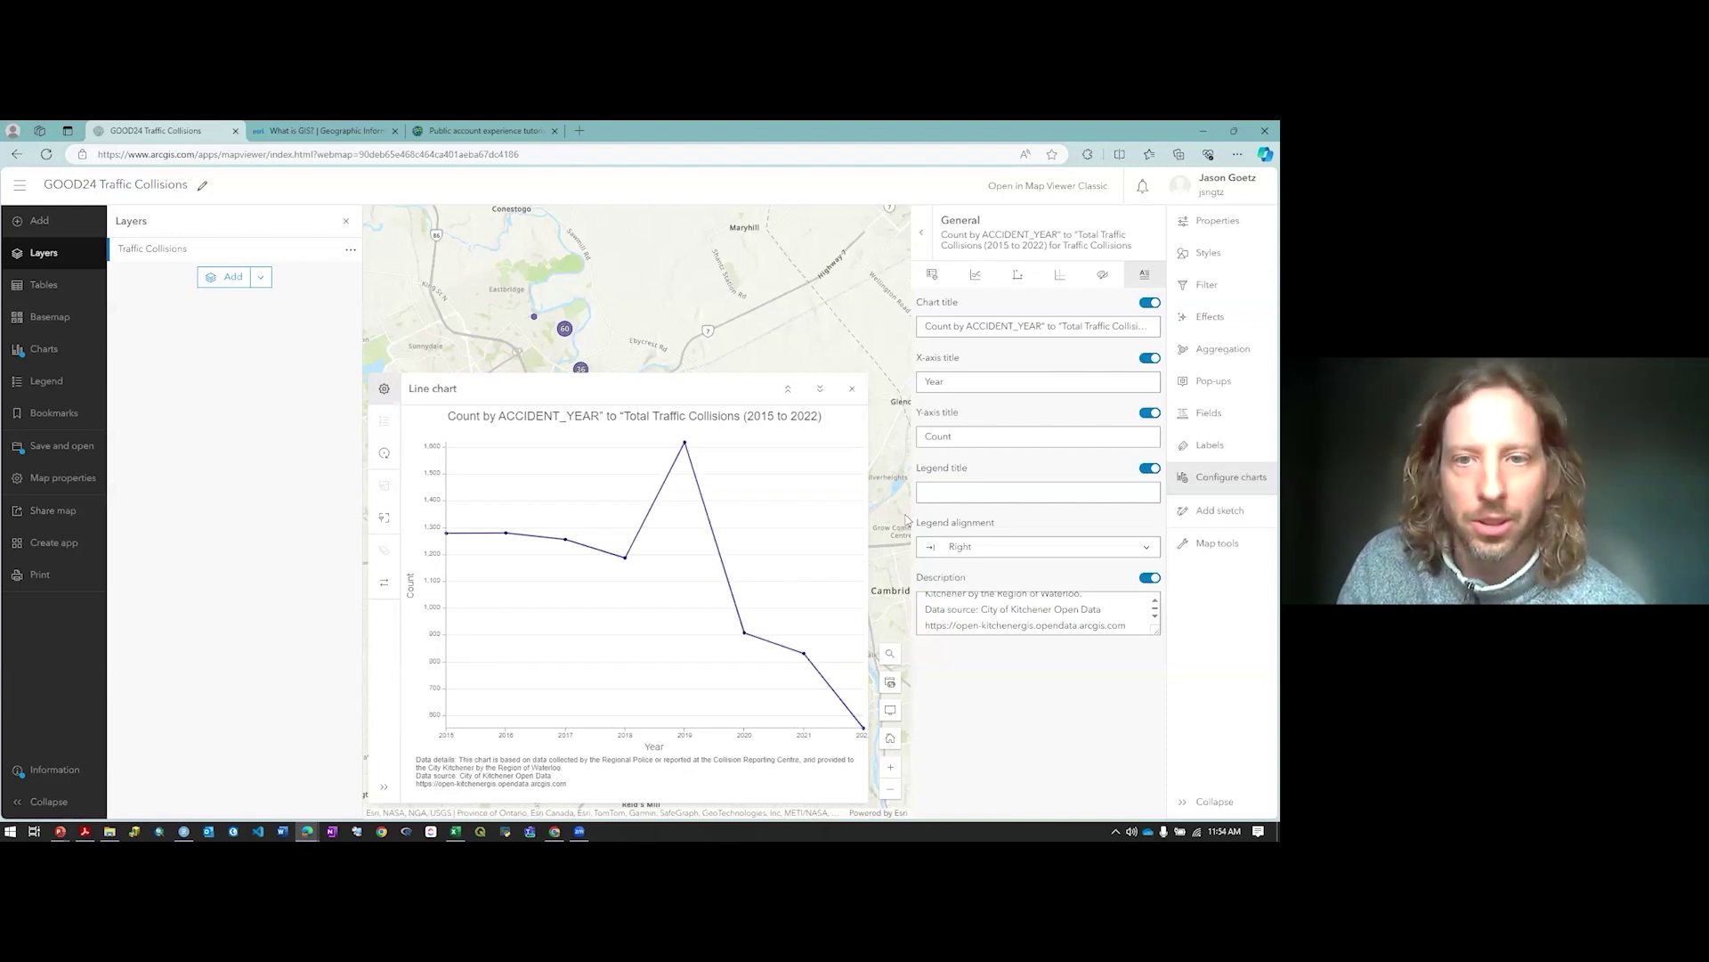
# Add a second line chart to the Traffic Collisions layer with ACCIDENT_YEAR as its x-axis field
pyautogui.click(921, 239)
pyautogui.click(1047, 345)
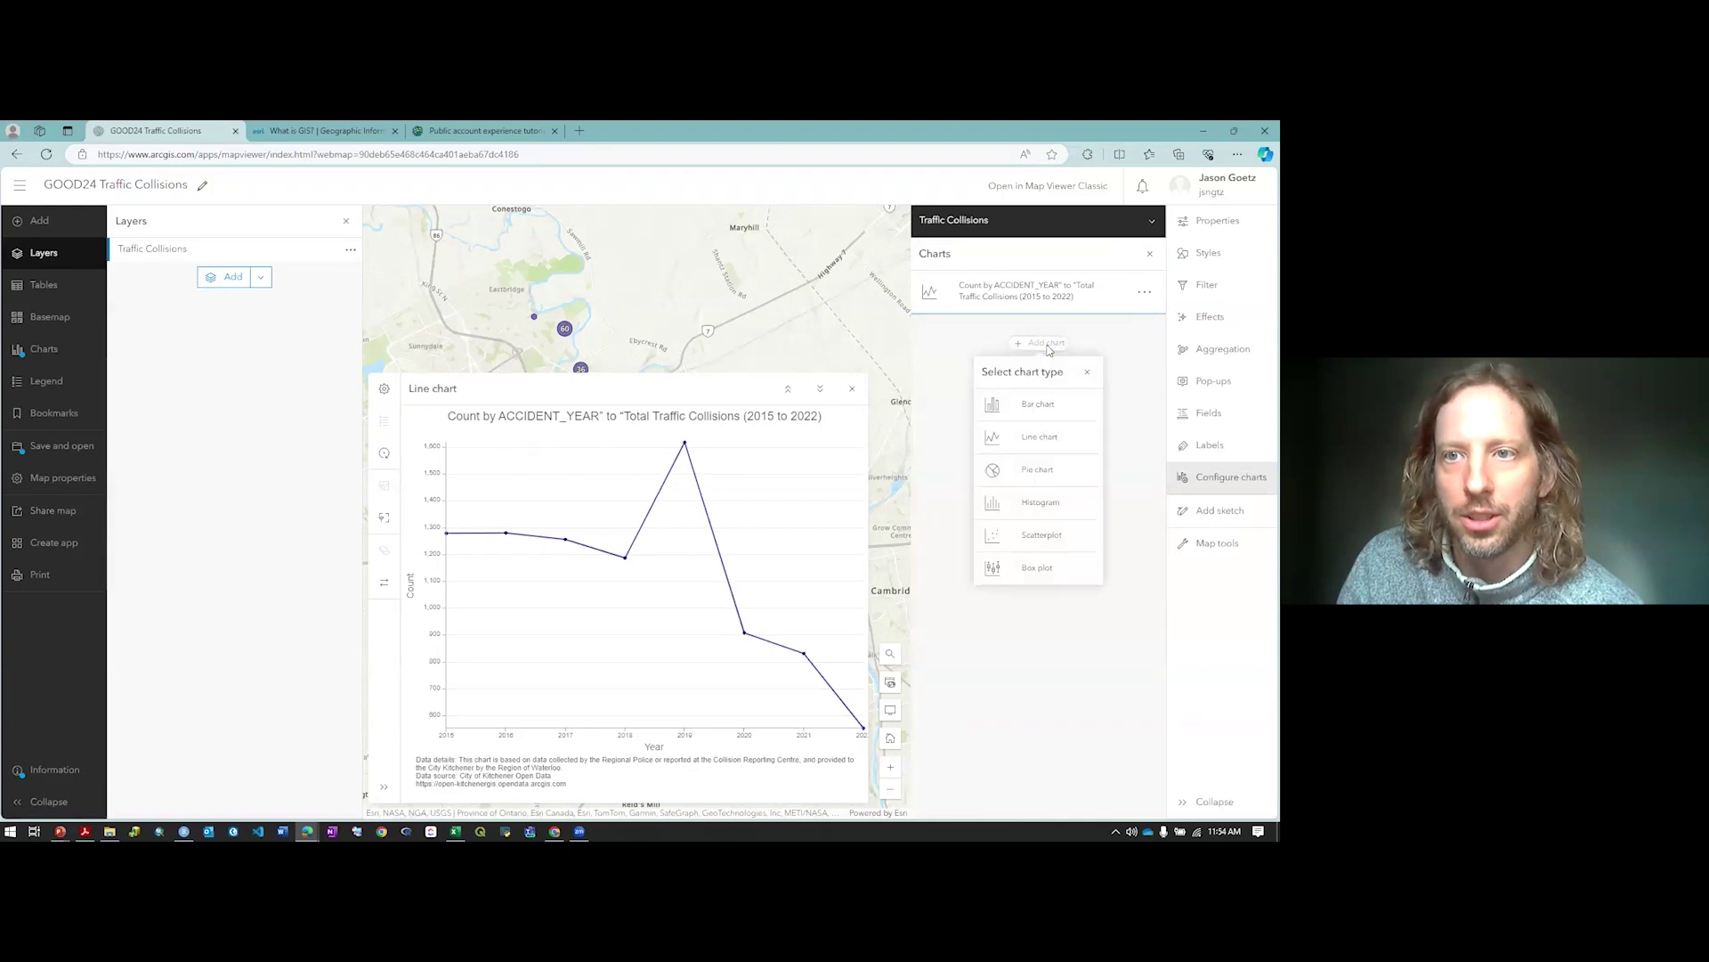
pyautogui.click(1047, 440)
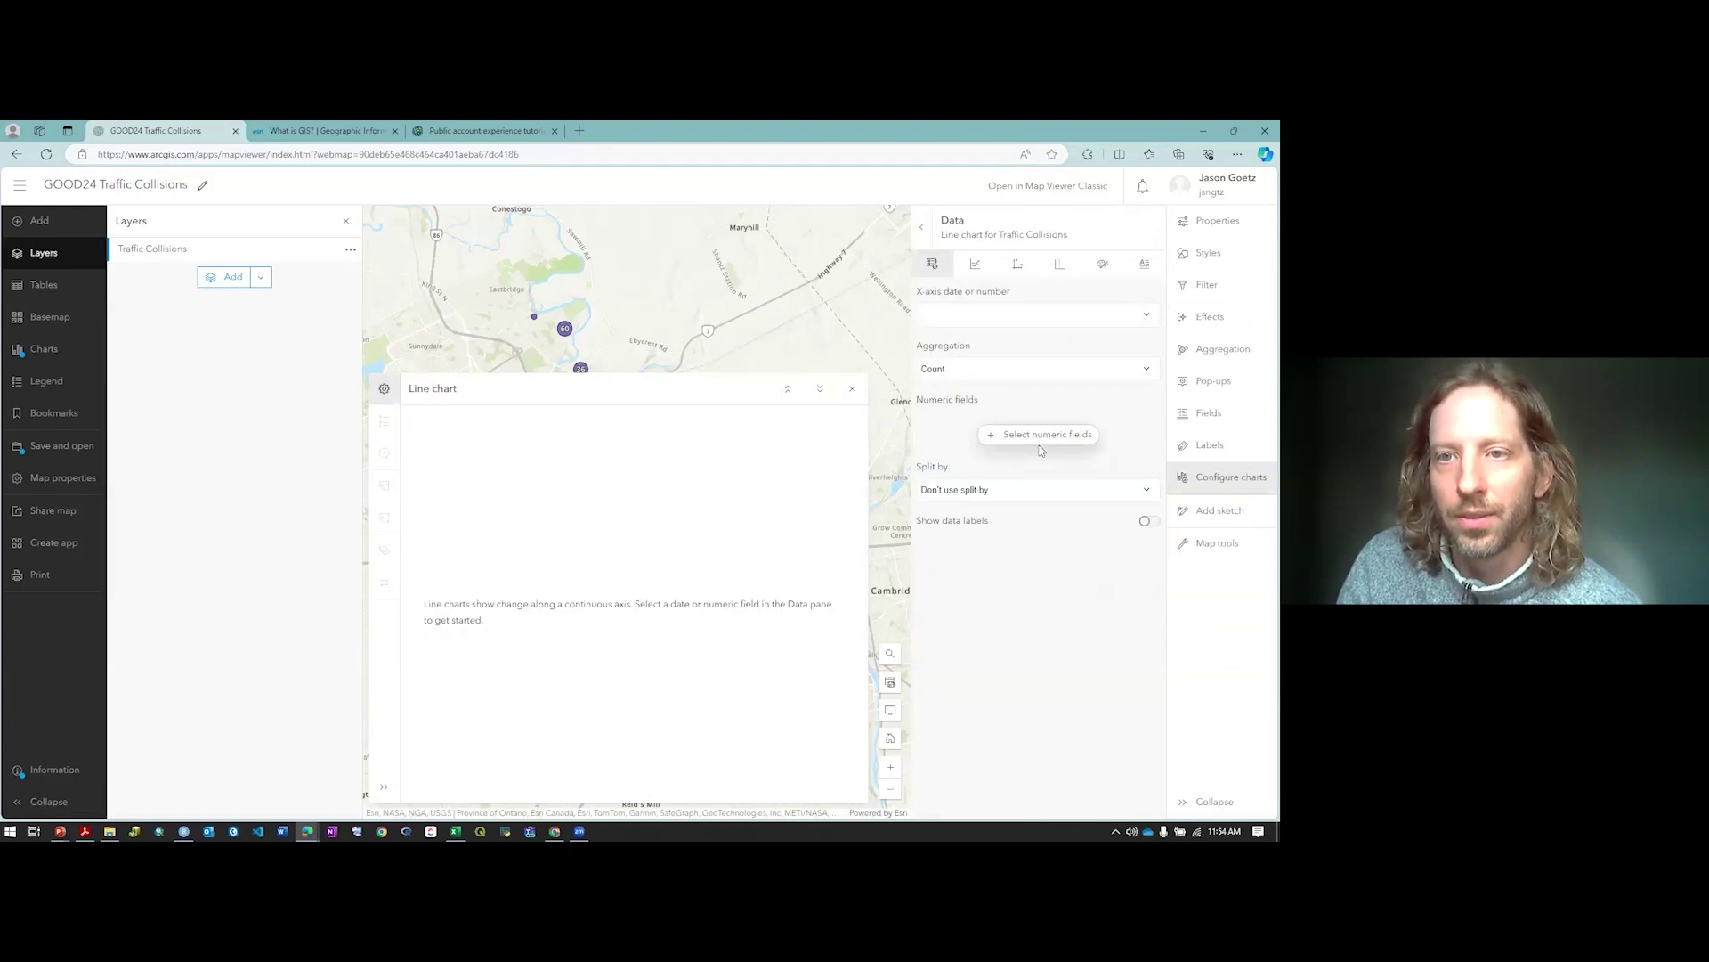
pyautogui.click(1147, 320)
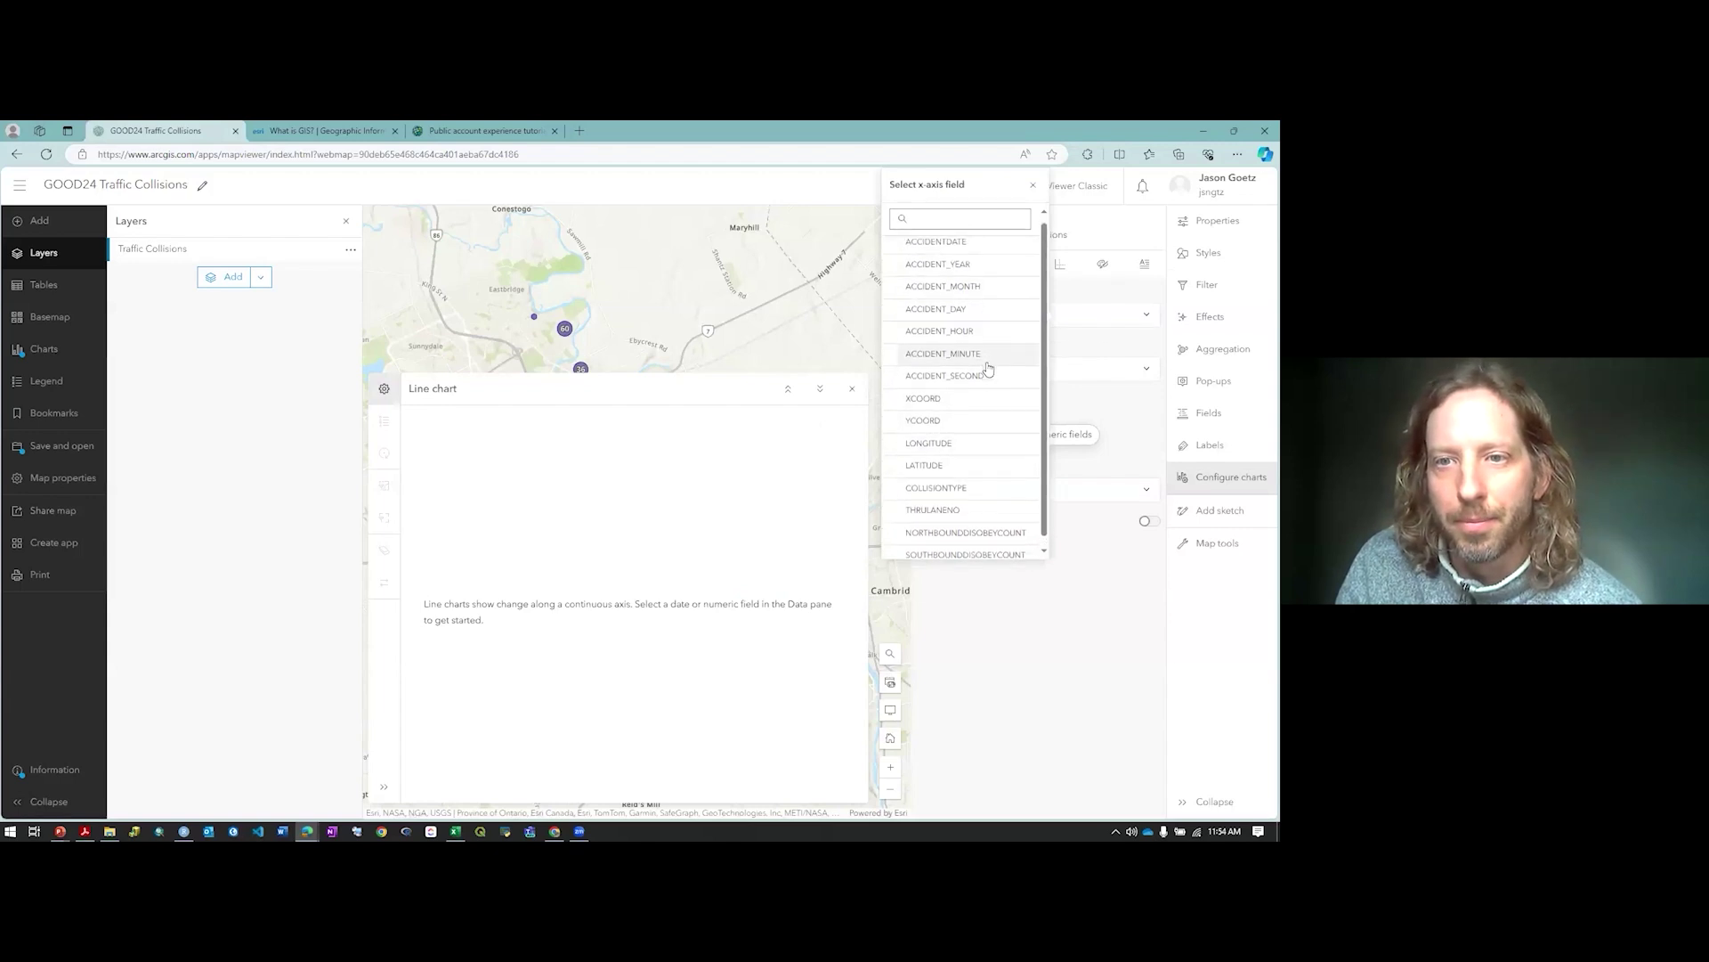
pyautogui.click(992, 279)
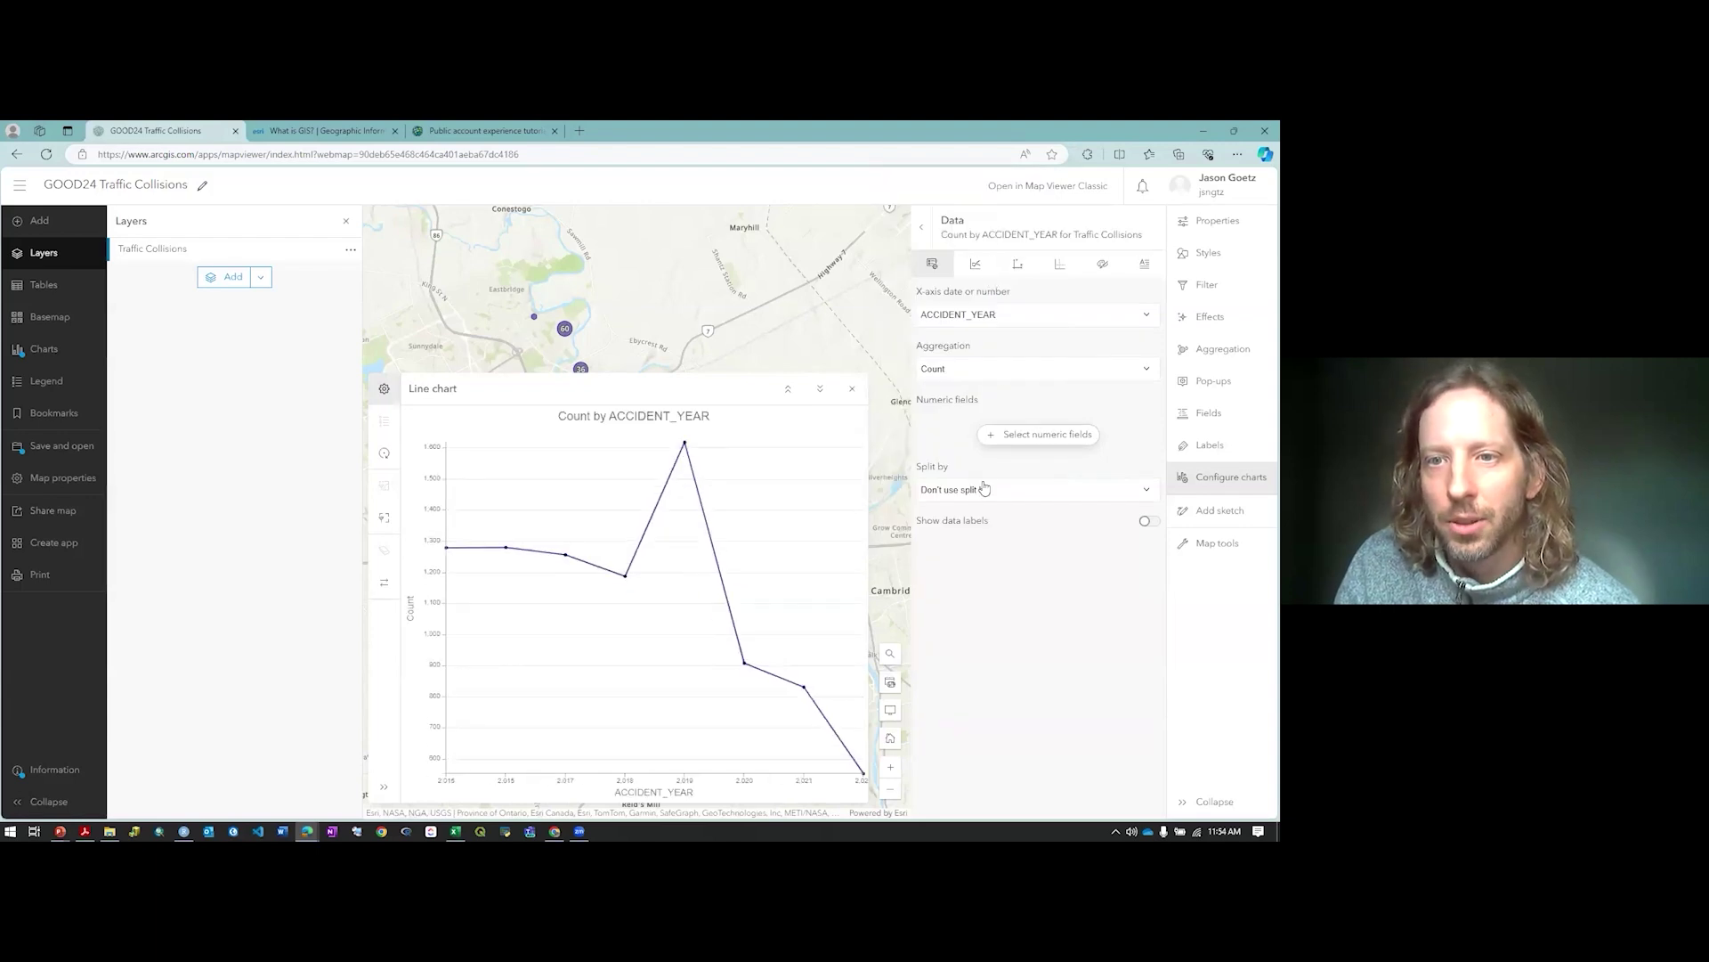
# Split the new line chart by CLASSIFICATIONOFACCIDENT, examine its yearly trends, and return to the chart list
pyautogui.click(1145, 493)
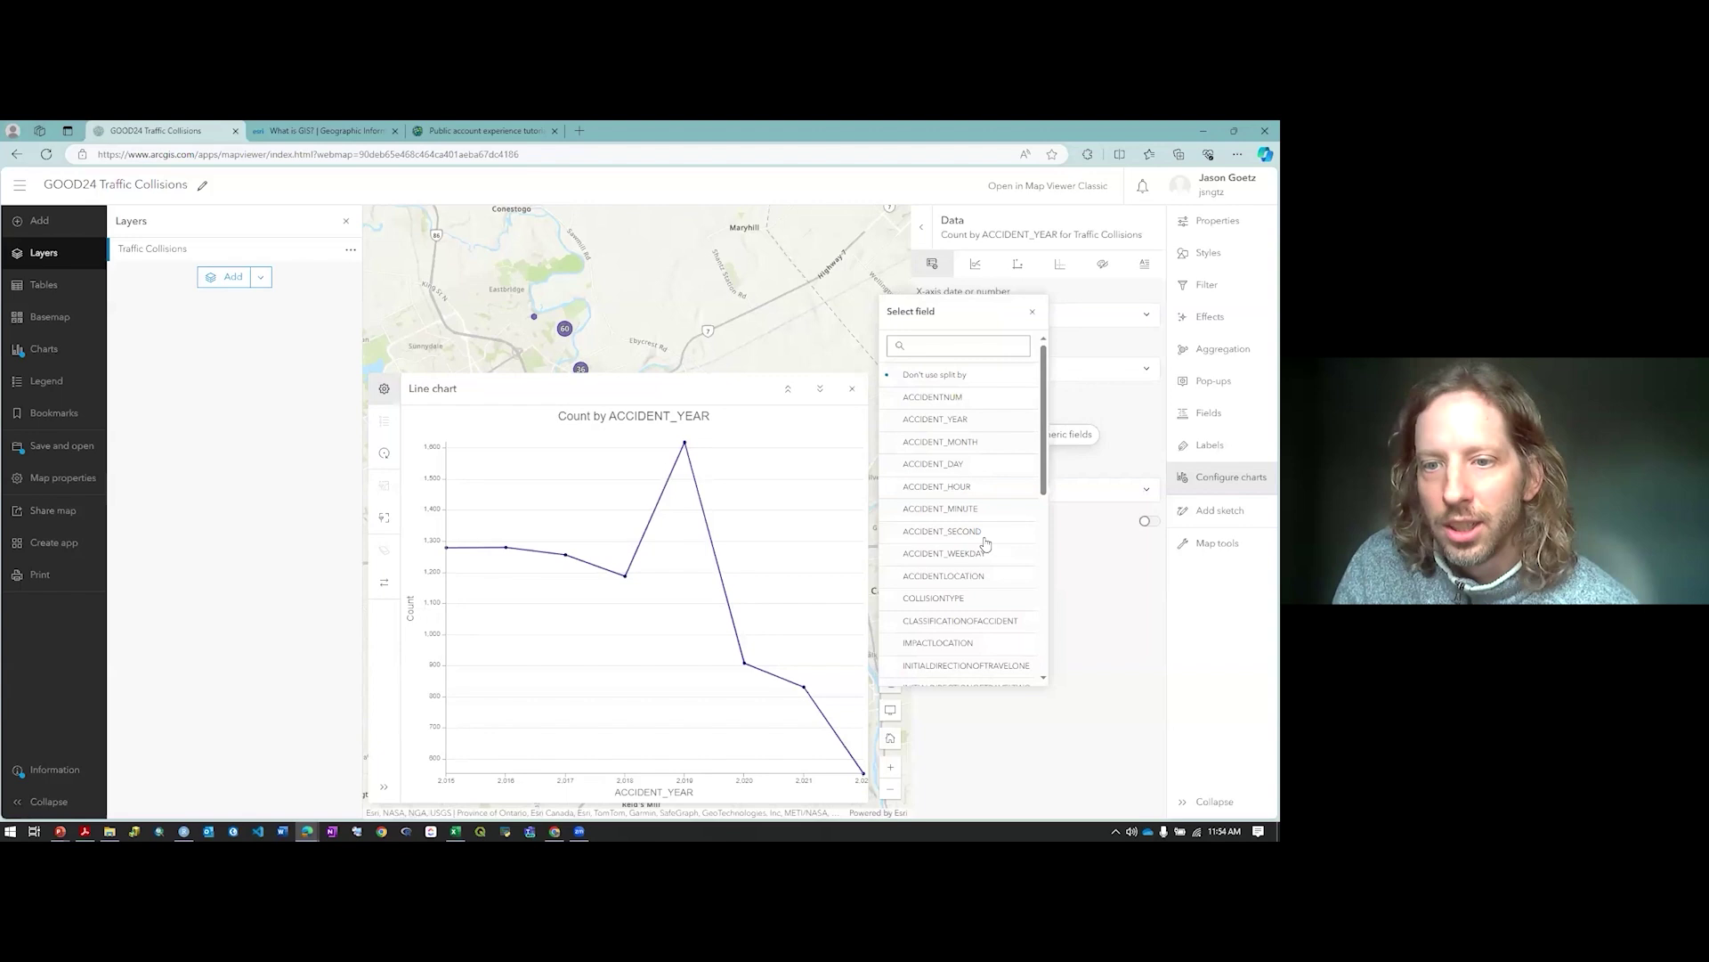
pyautogui.click(984, 622)
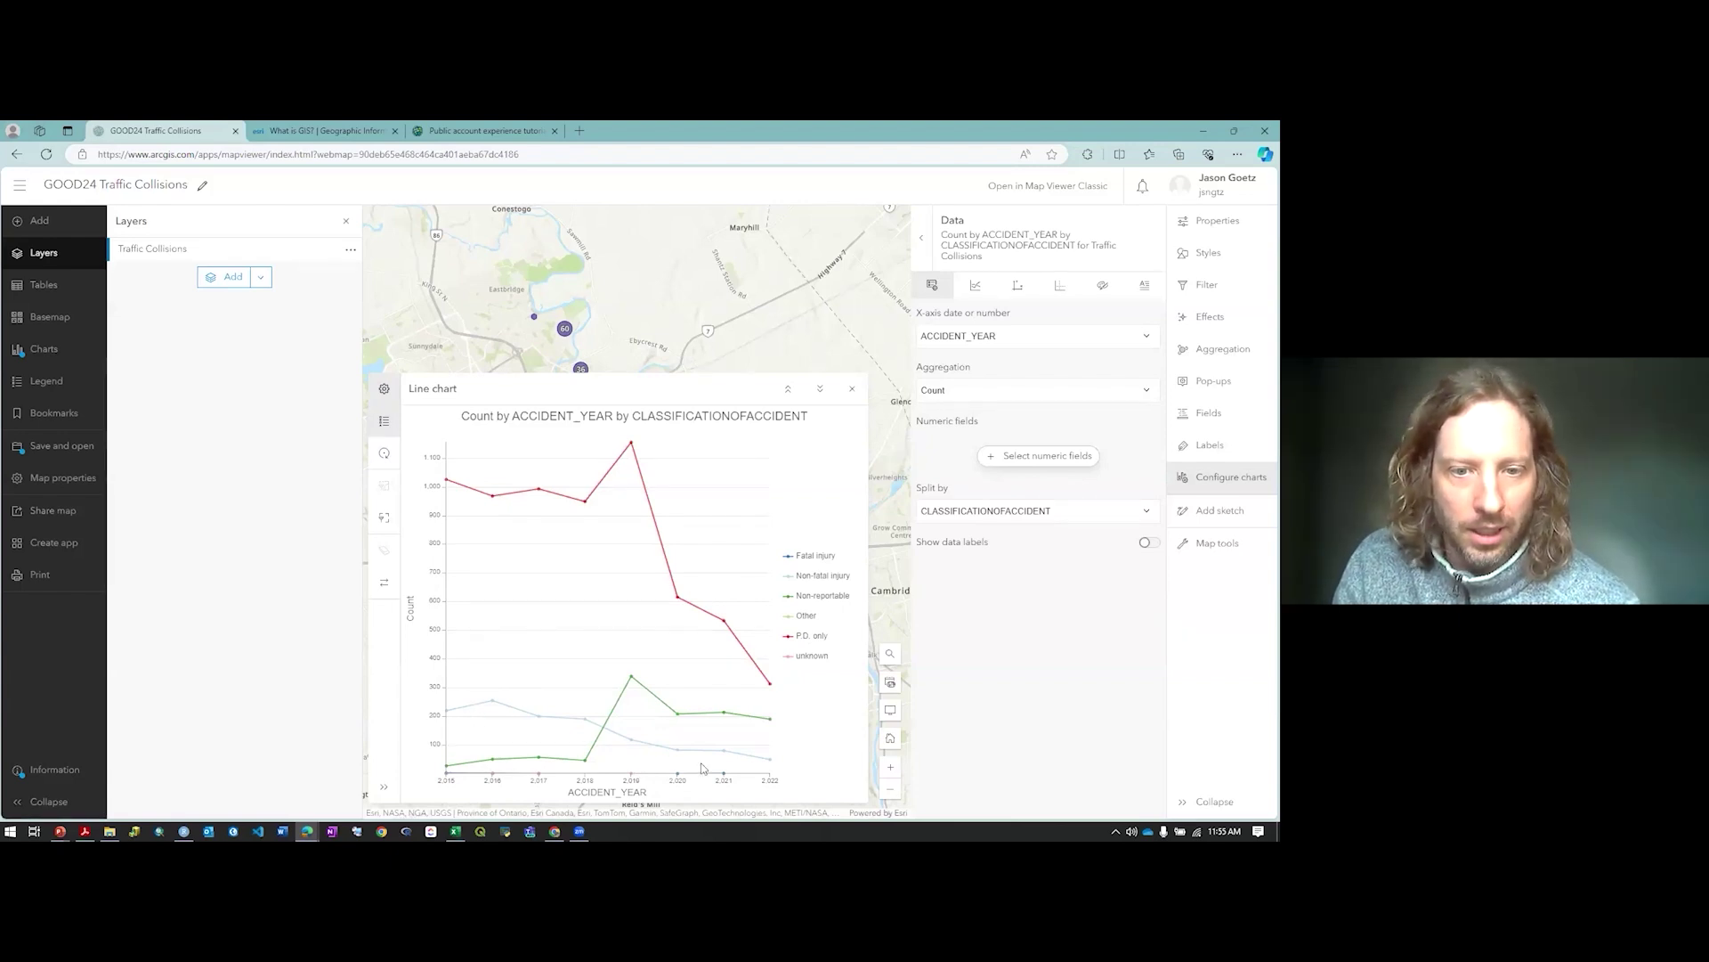
pyautogui.moveTo(679, 774)
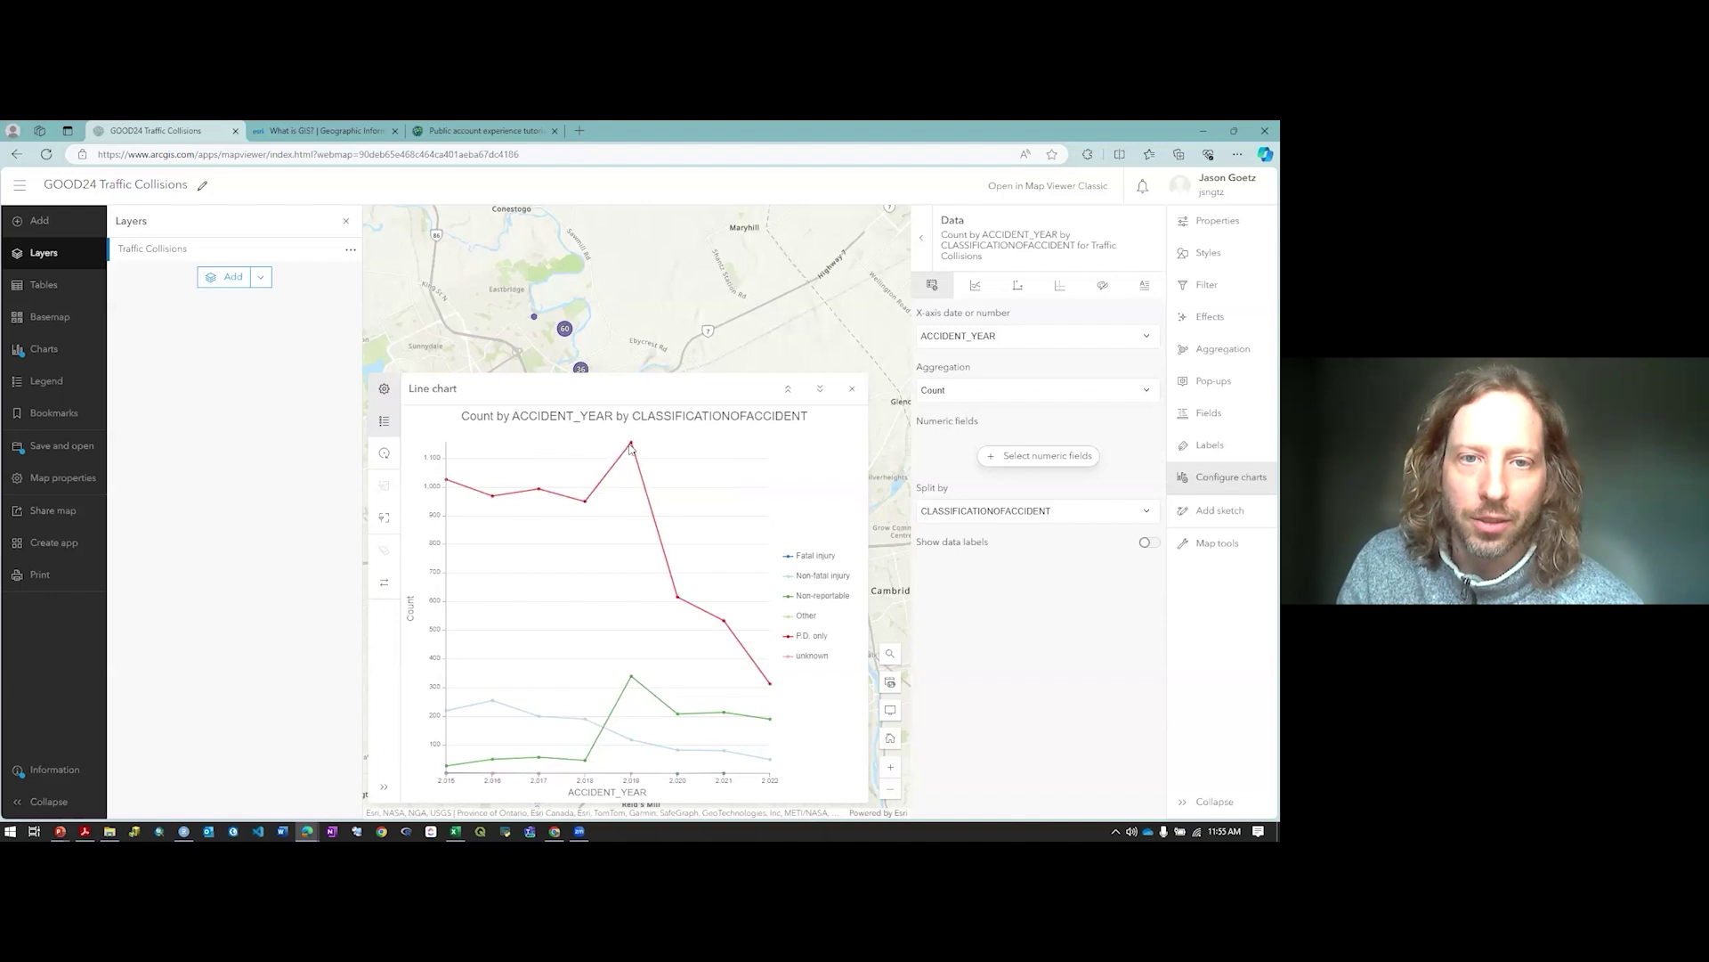
pyautogui.moveTo(633, 447)
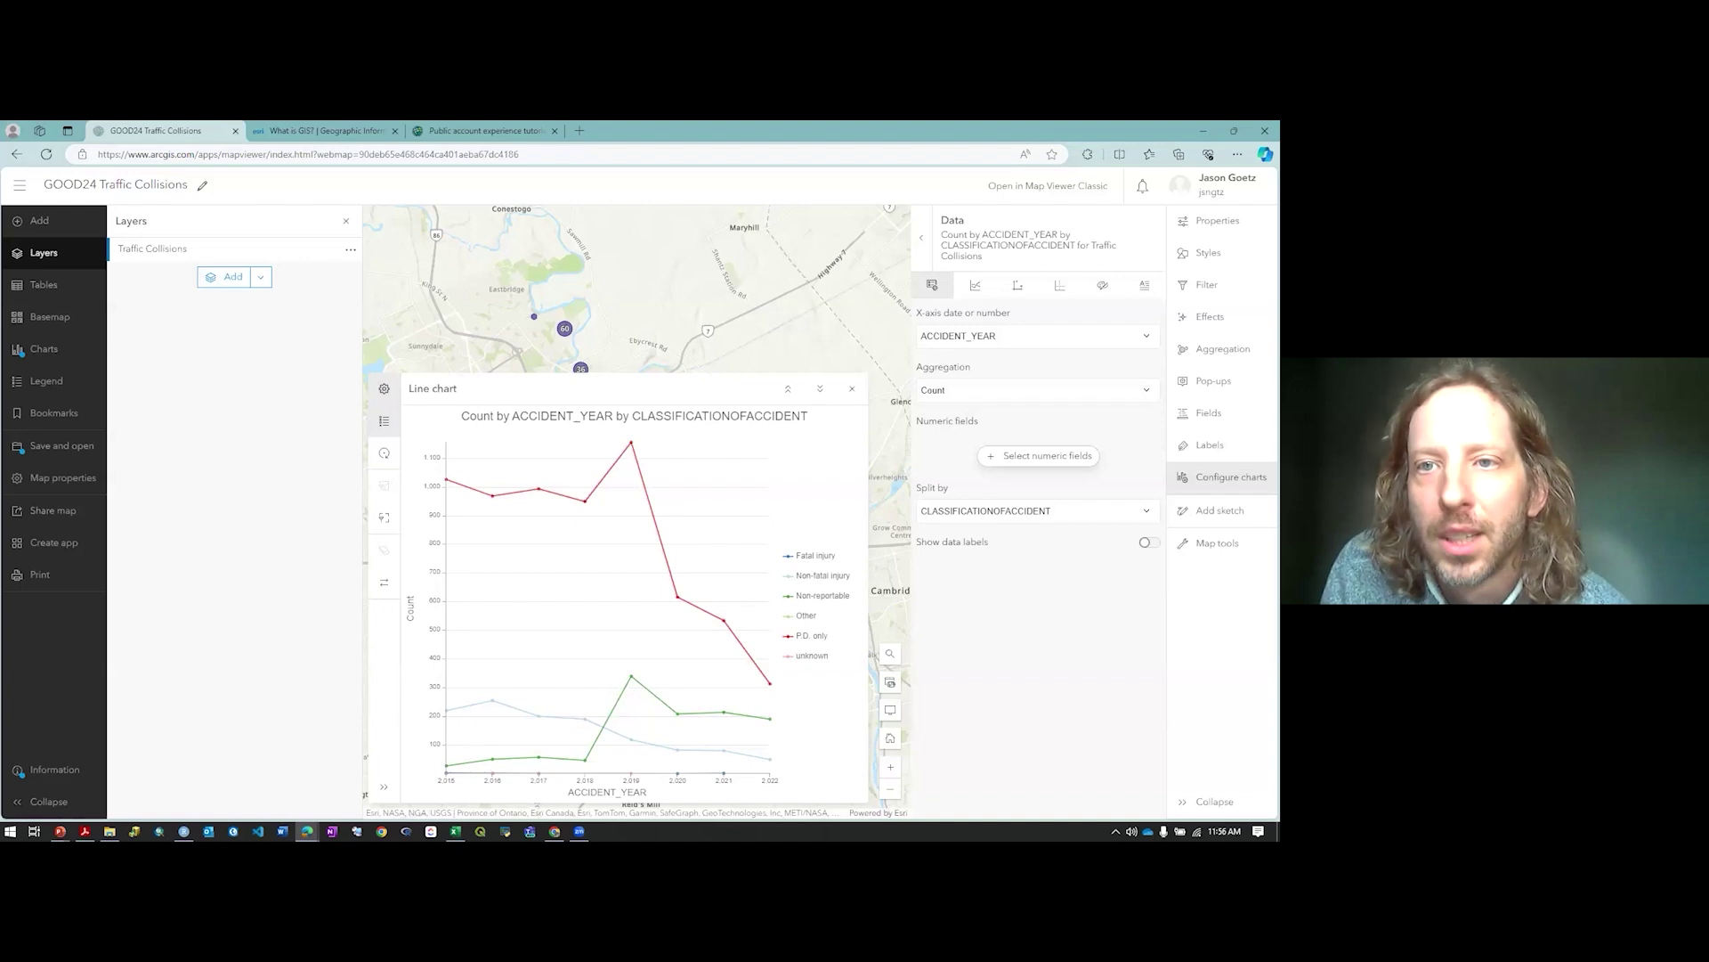
pyautogui.click(922, 237)
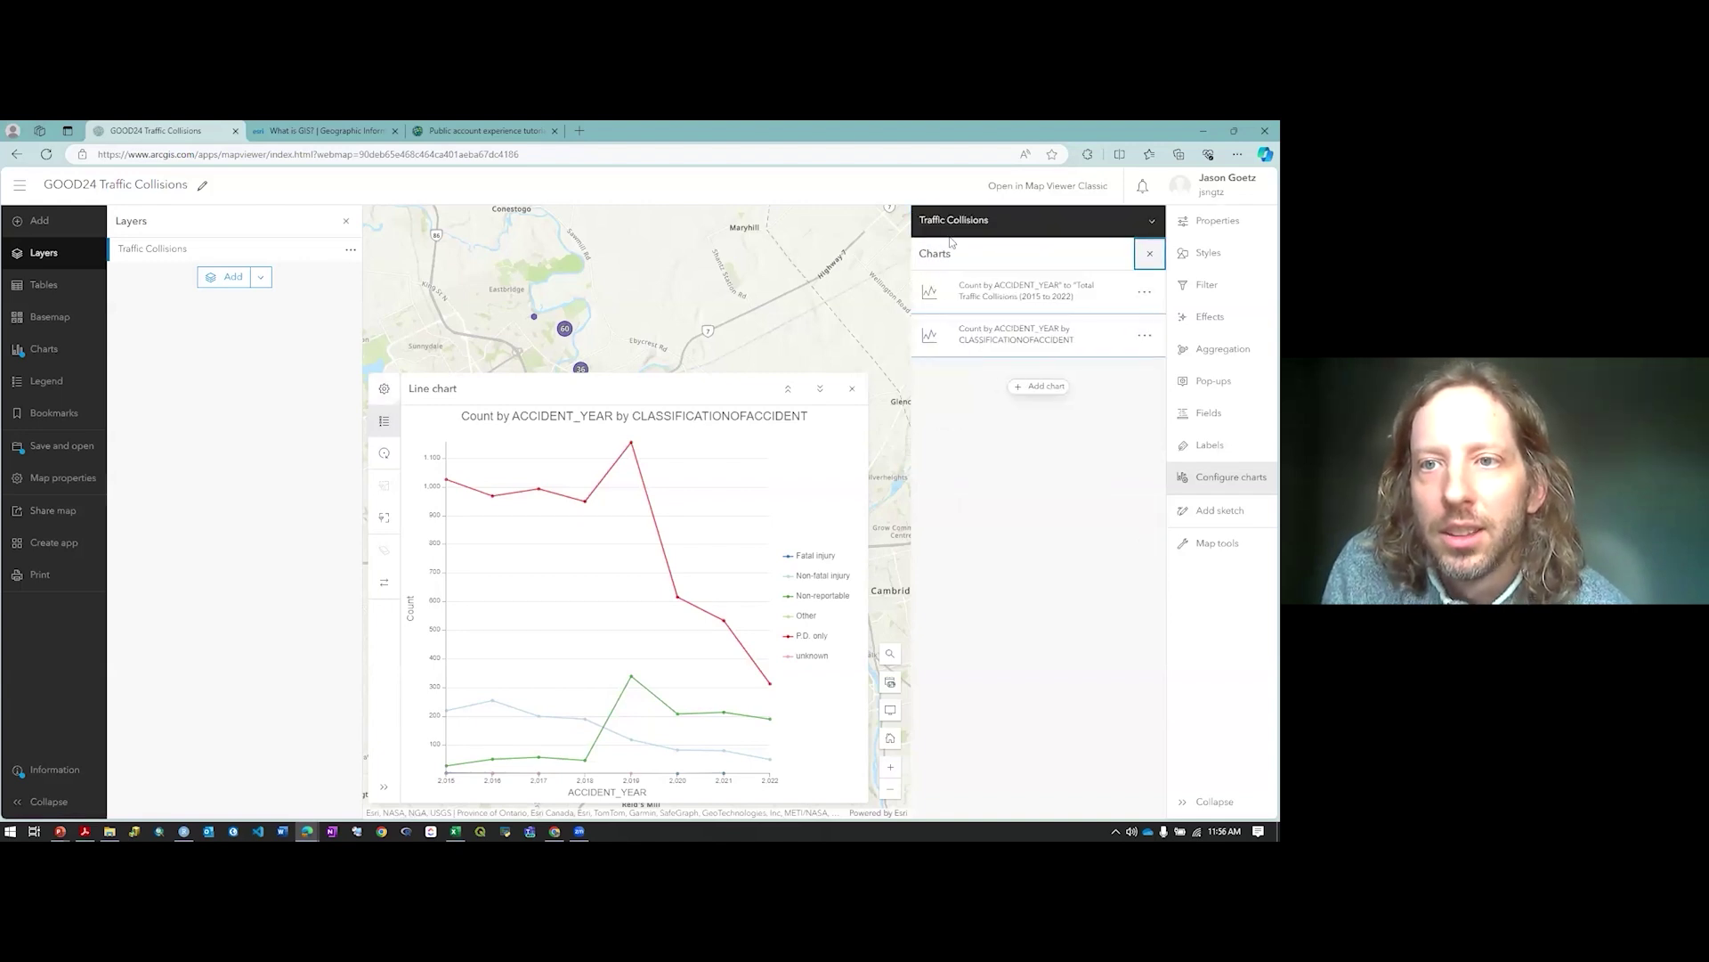
# Filter the Traffic Collisions layer to features where PEDESTRIANINVOLVED is True and save the filter
pyautogui.click(247, 252)
pyautogui.click(225, 254)
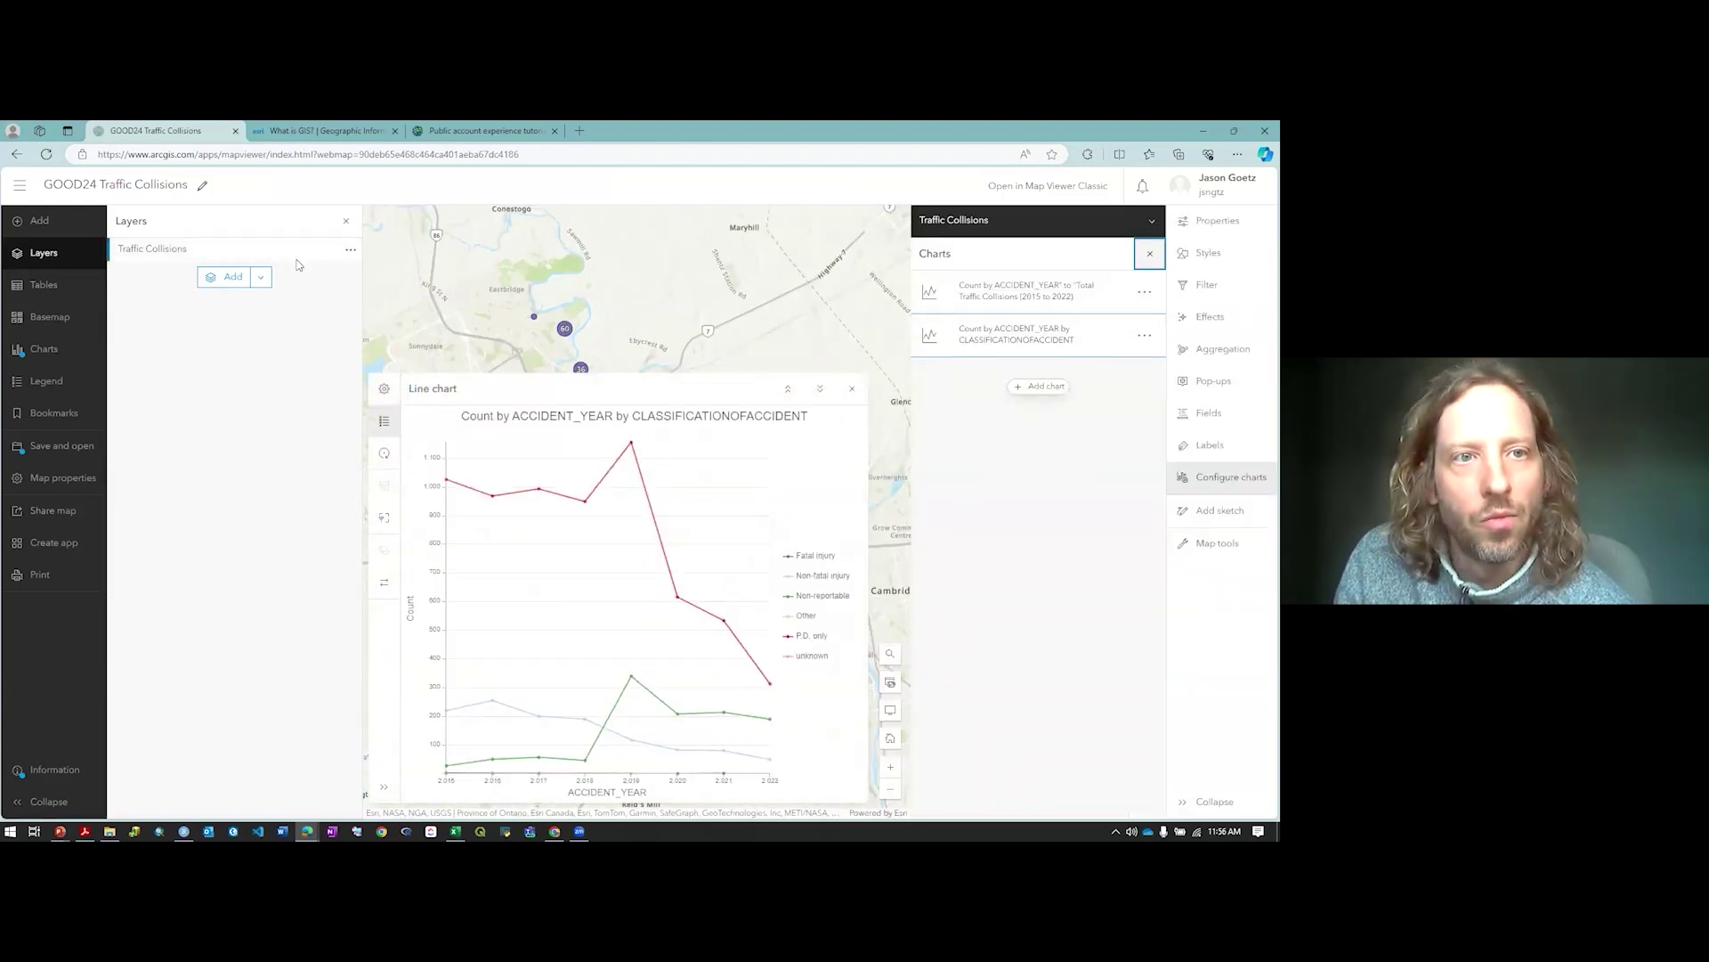
pyautogui.click(185, 247)
pyautogui.click(185, 246)
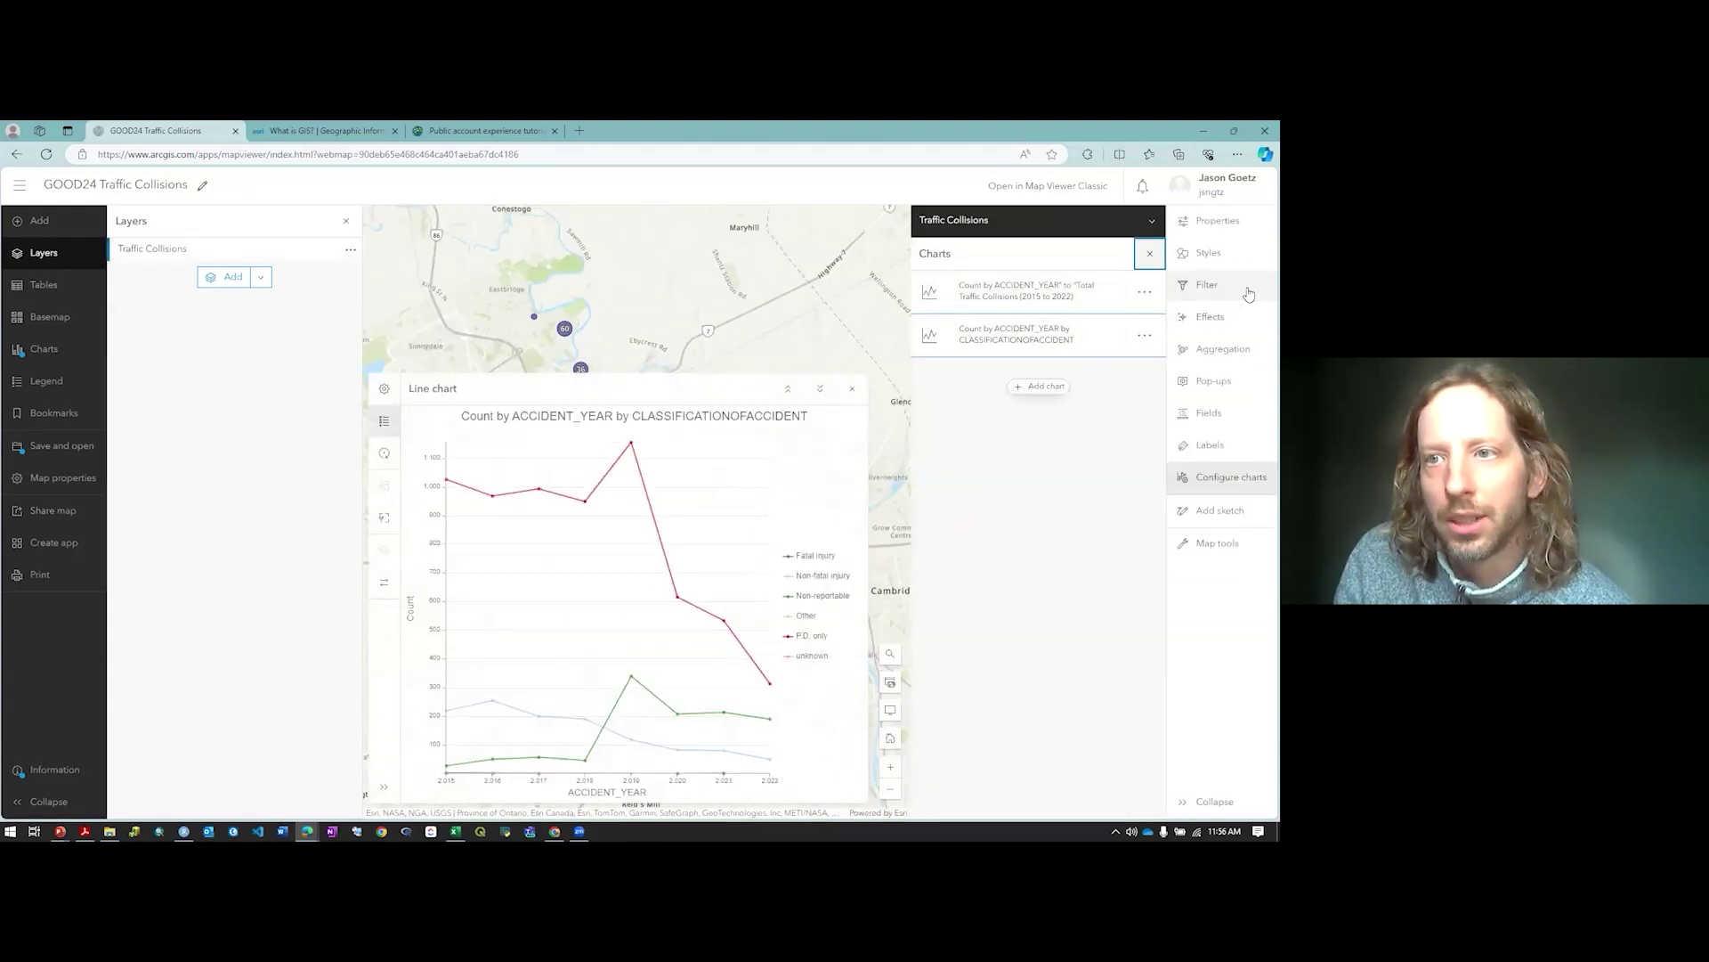
pyautogui.click(1247, 290)
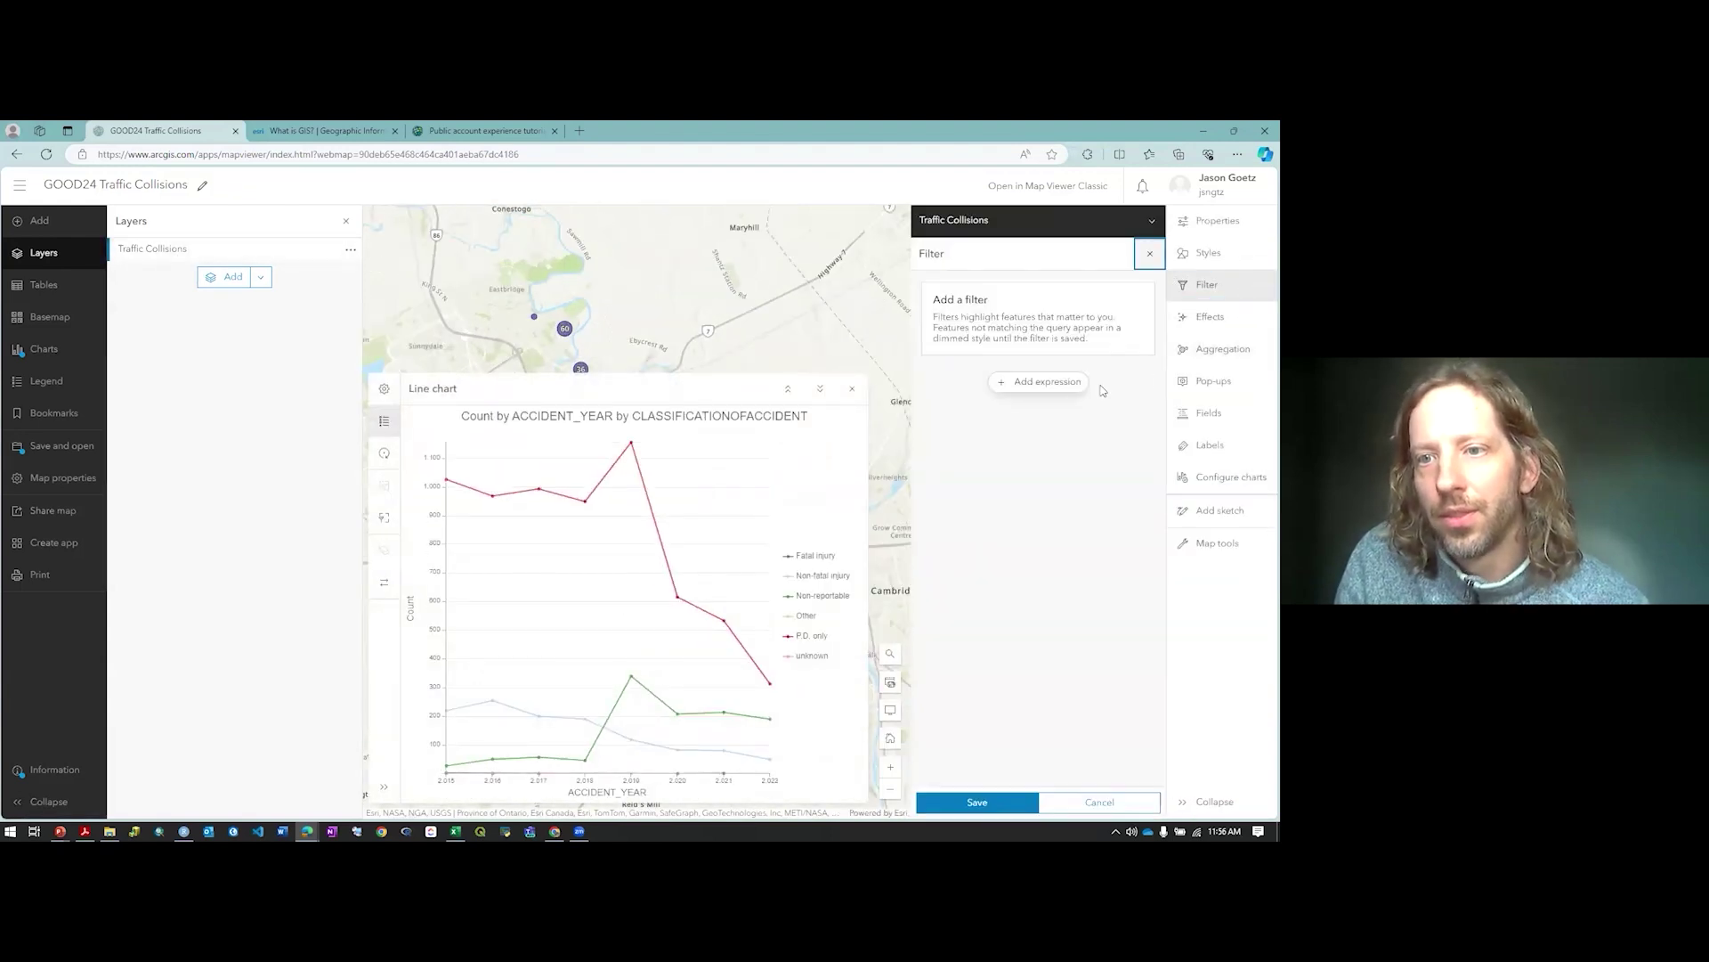
pyautogui.click(1045, 384)
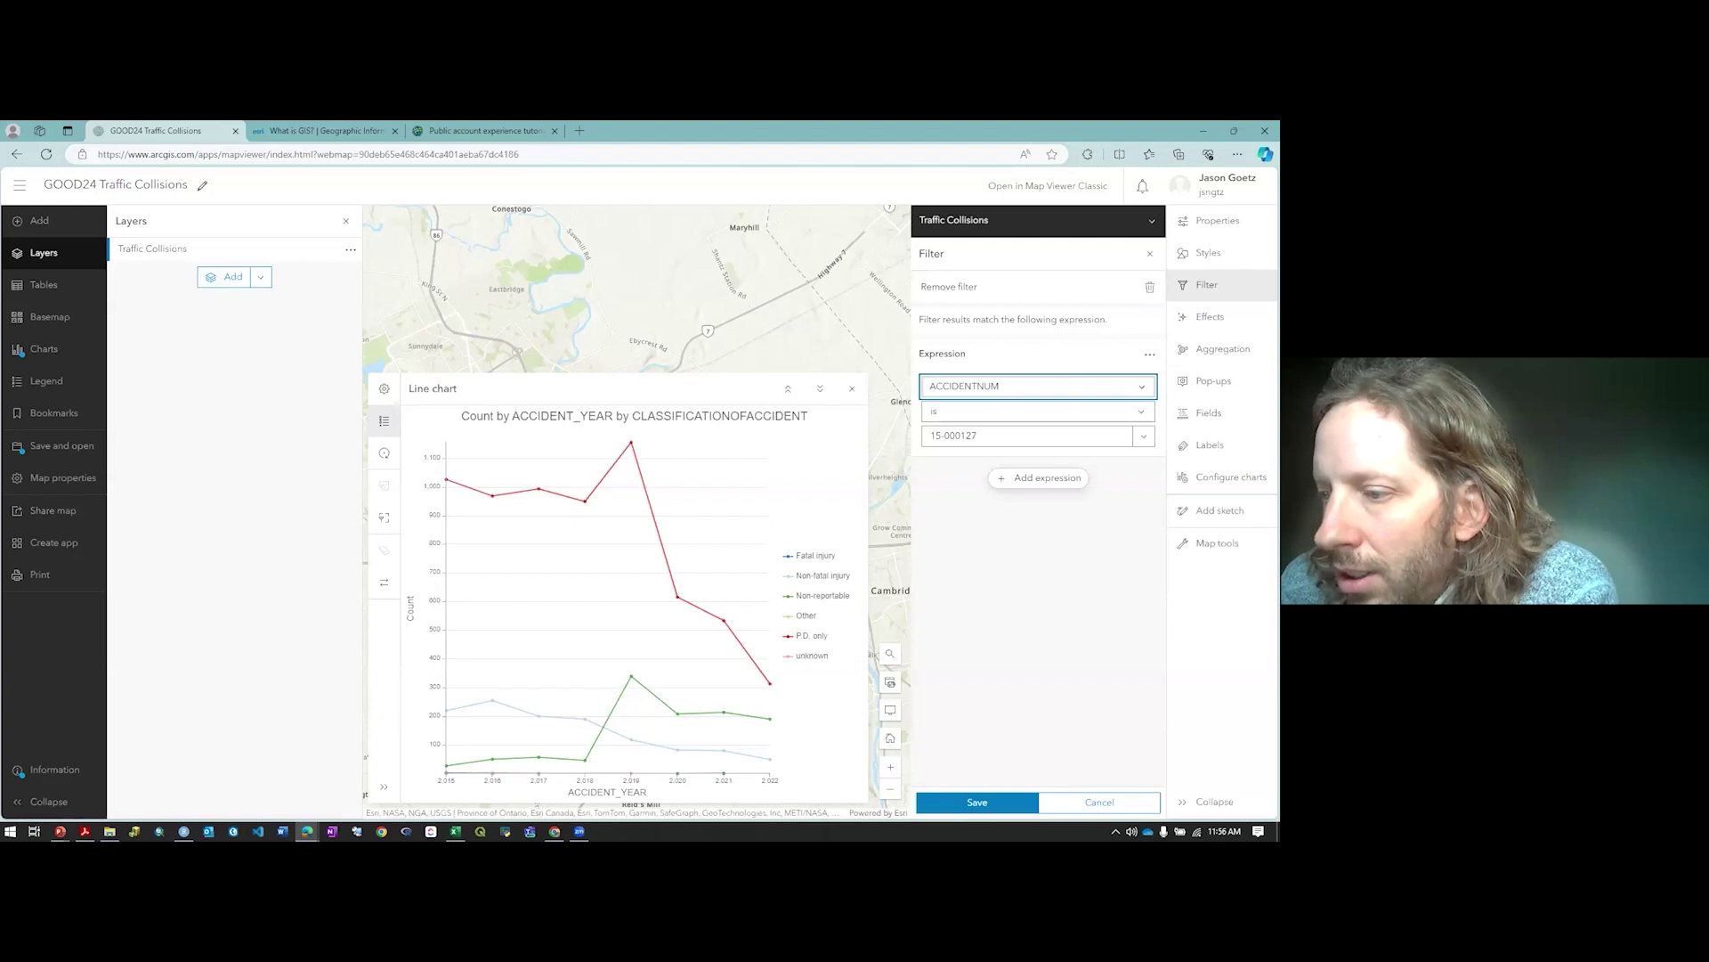
pyautogui.click(1106, 399)
pyautogui.write('pe')
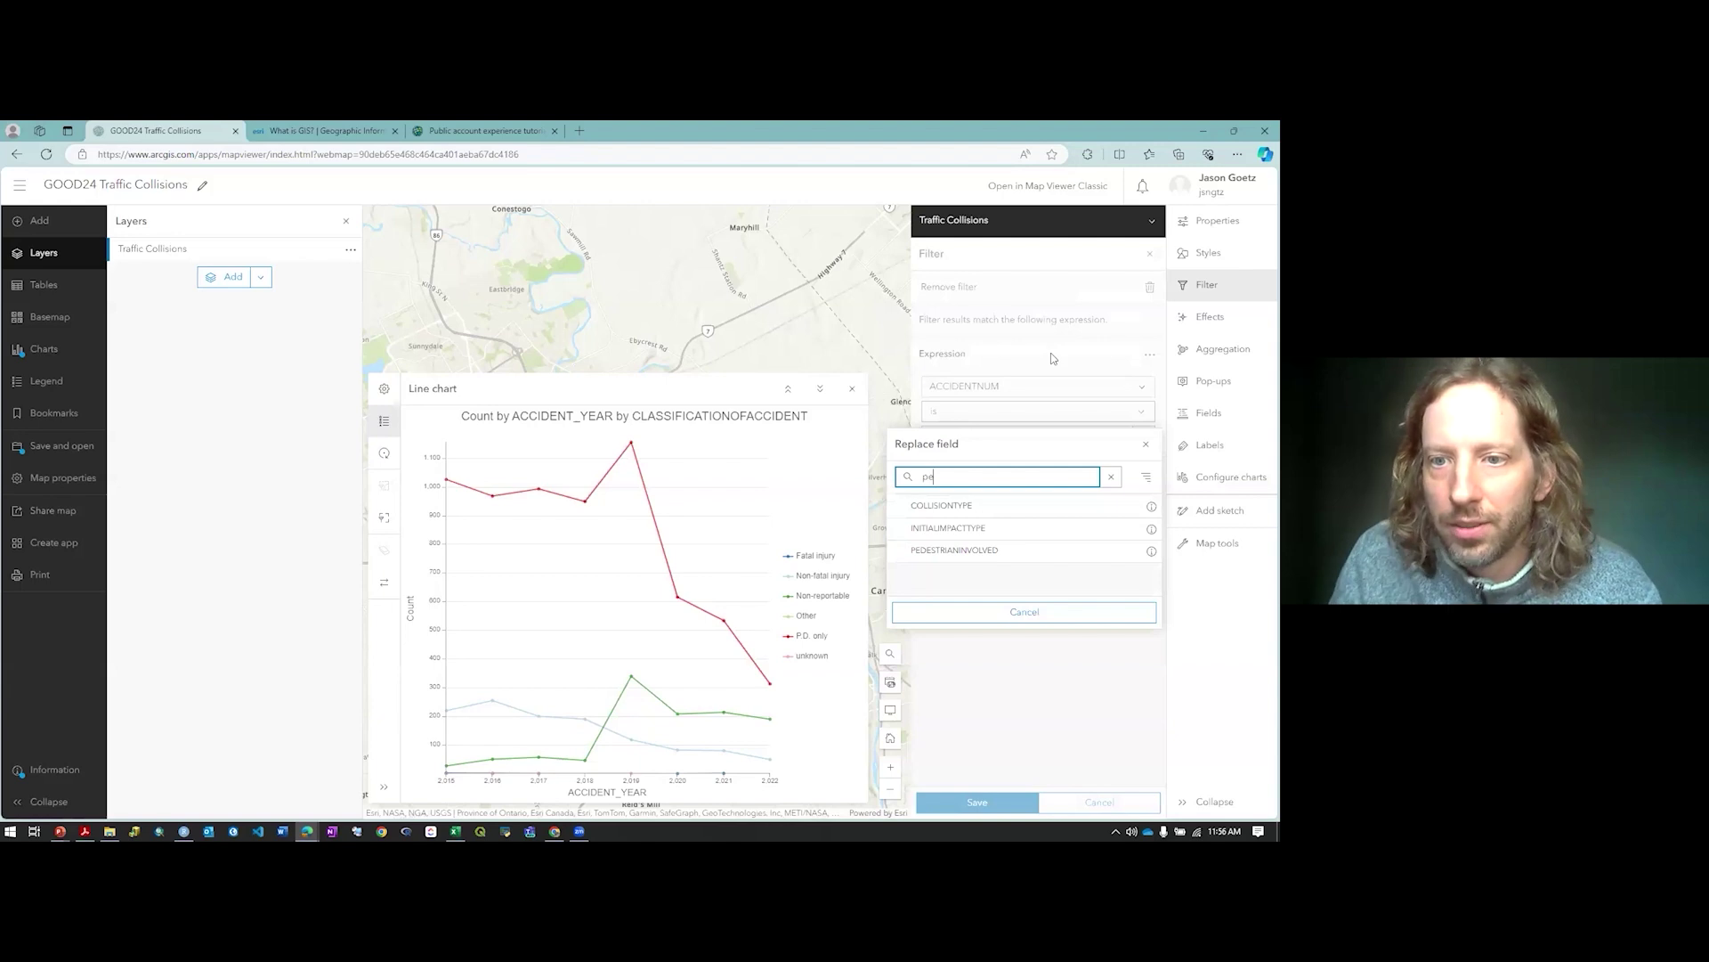
pyautogui.click(1032, 552)
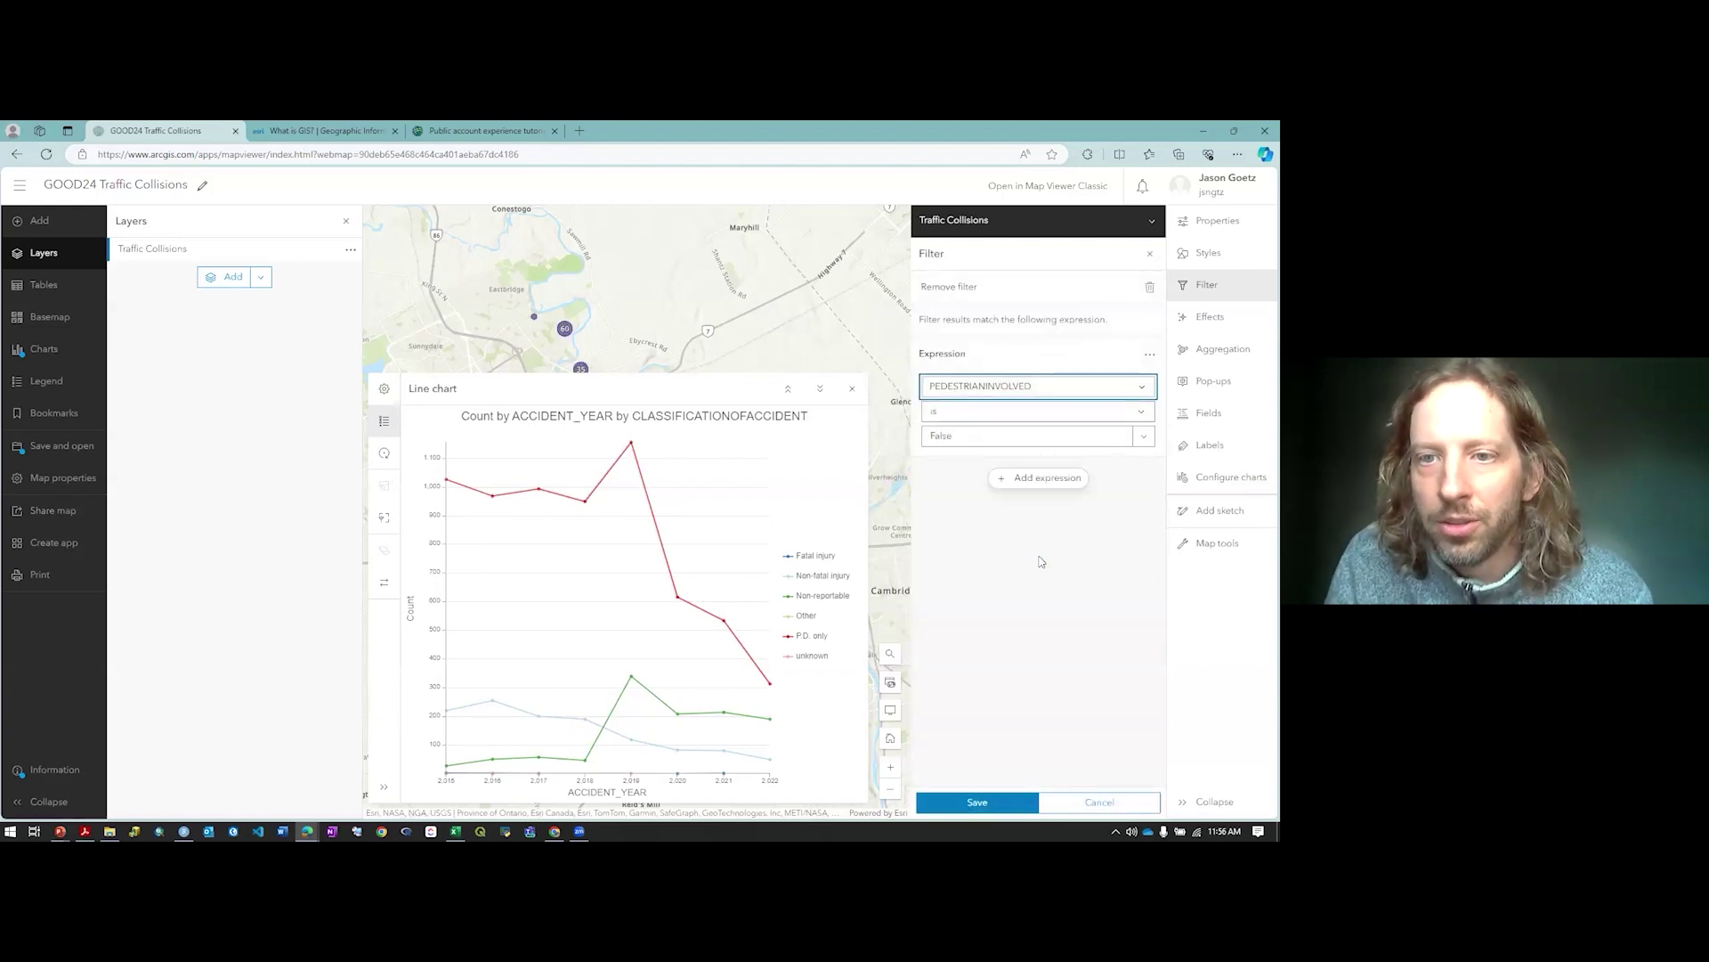
pyautogui.click(1143, 435)
pyautogui.click(1004, 488)
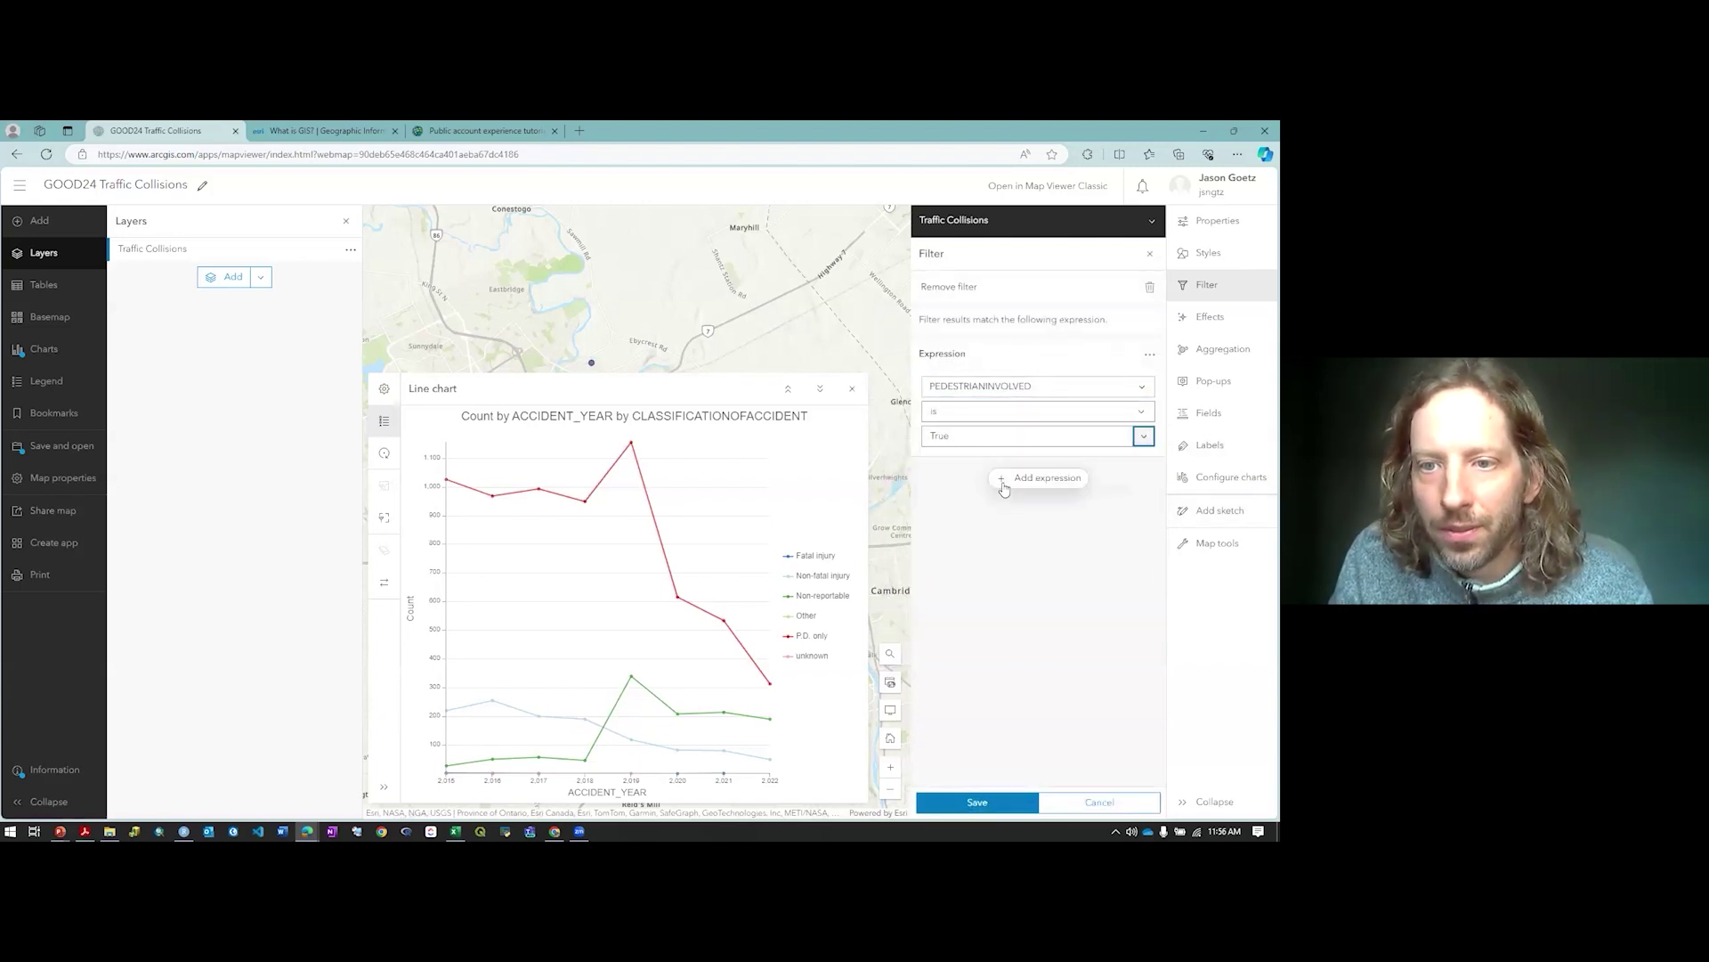
pyautogui.click(990, 800)
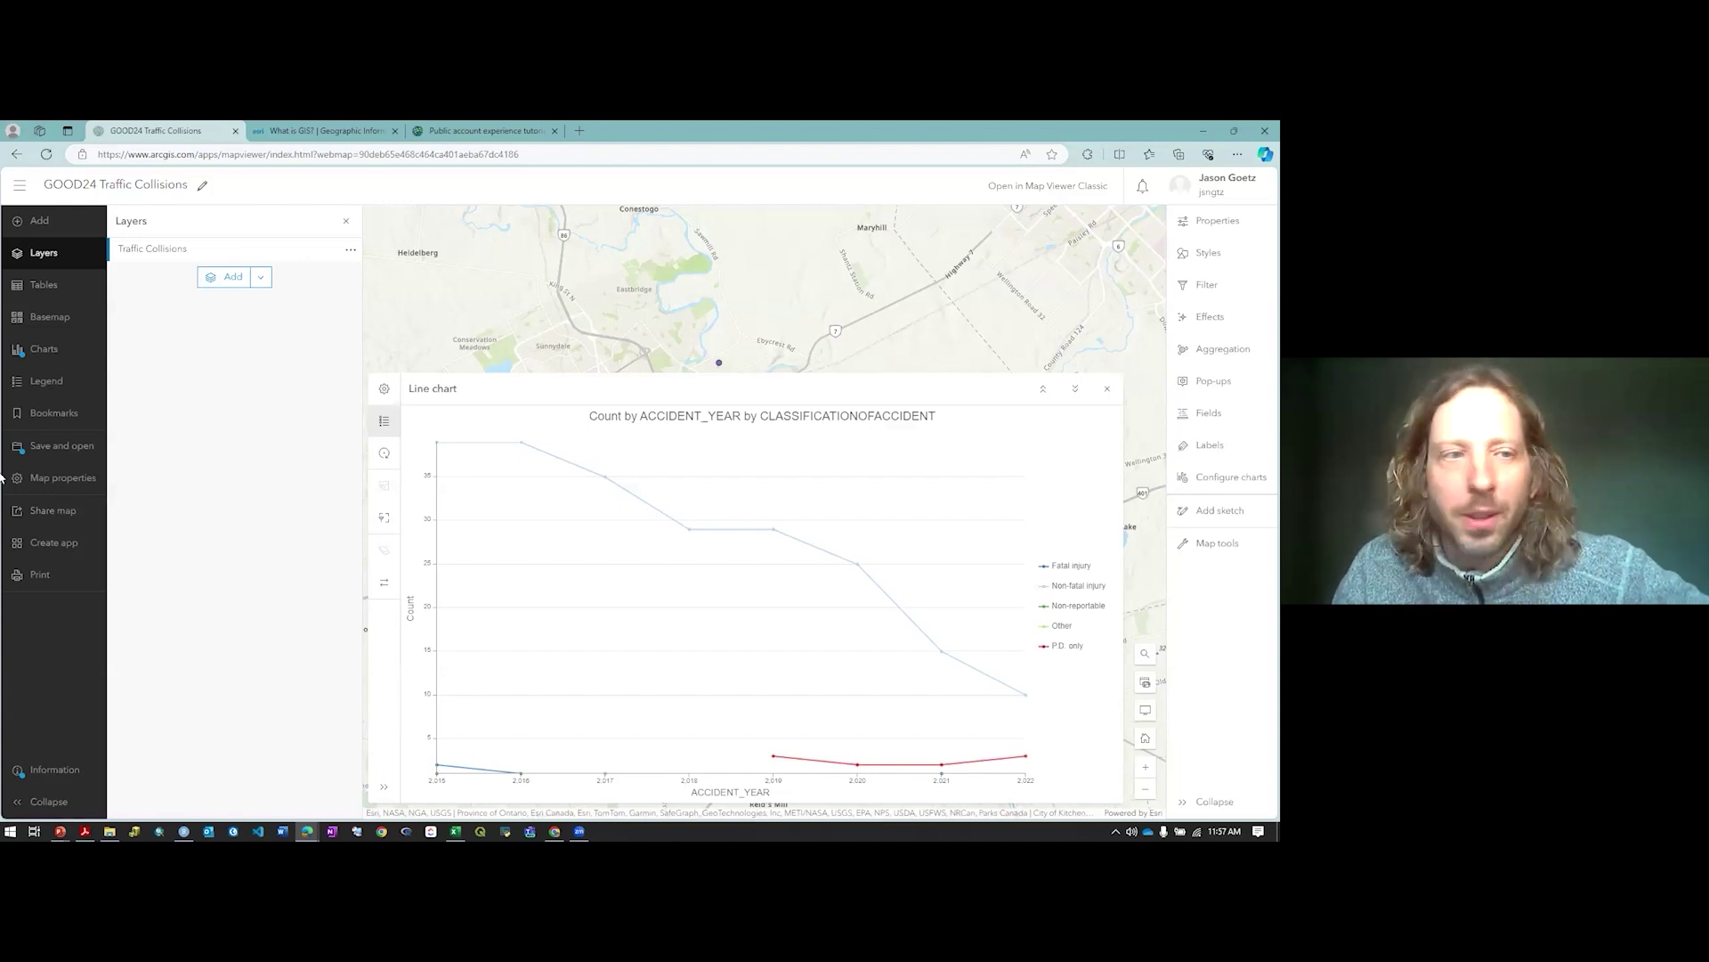
# Save the map and reopen GOOD24 Traffic Collisions in Map Viewer from the GOOD24 content folder
pyautogui.click(45, 447)
pyautogui.click(138, 447)
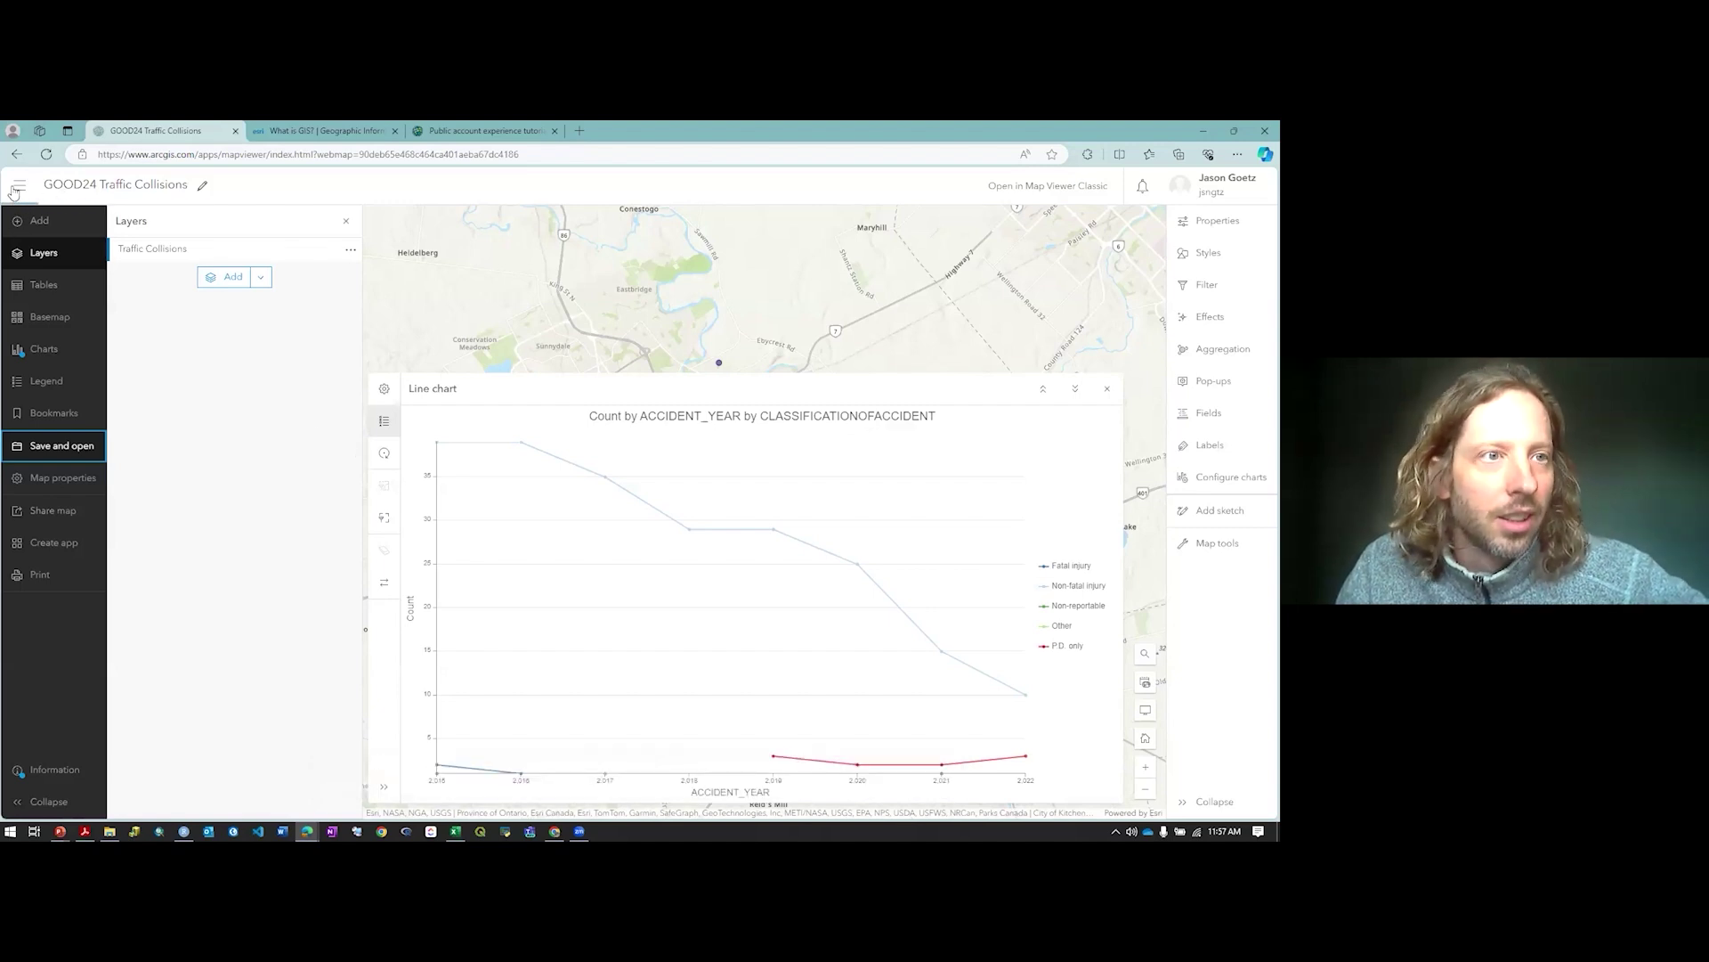
pyautogui.click(11, 197)
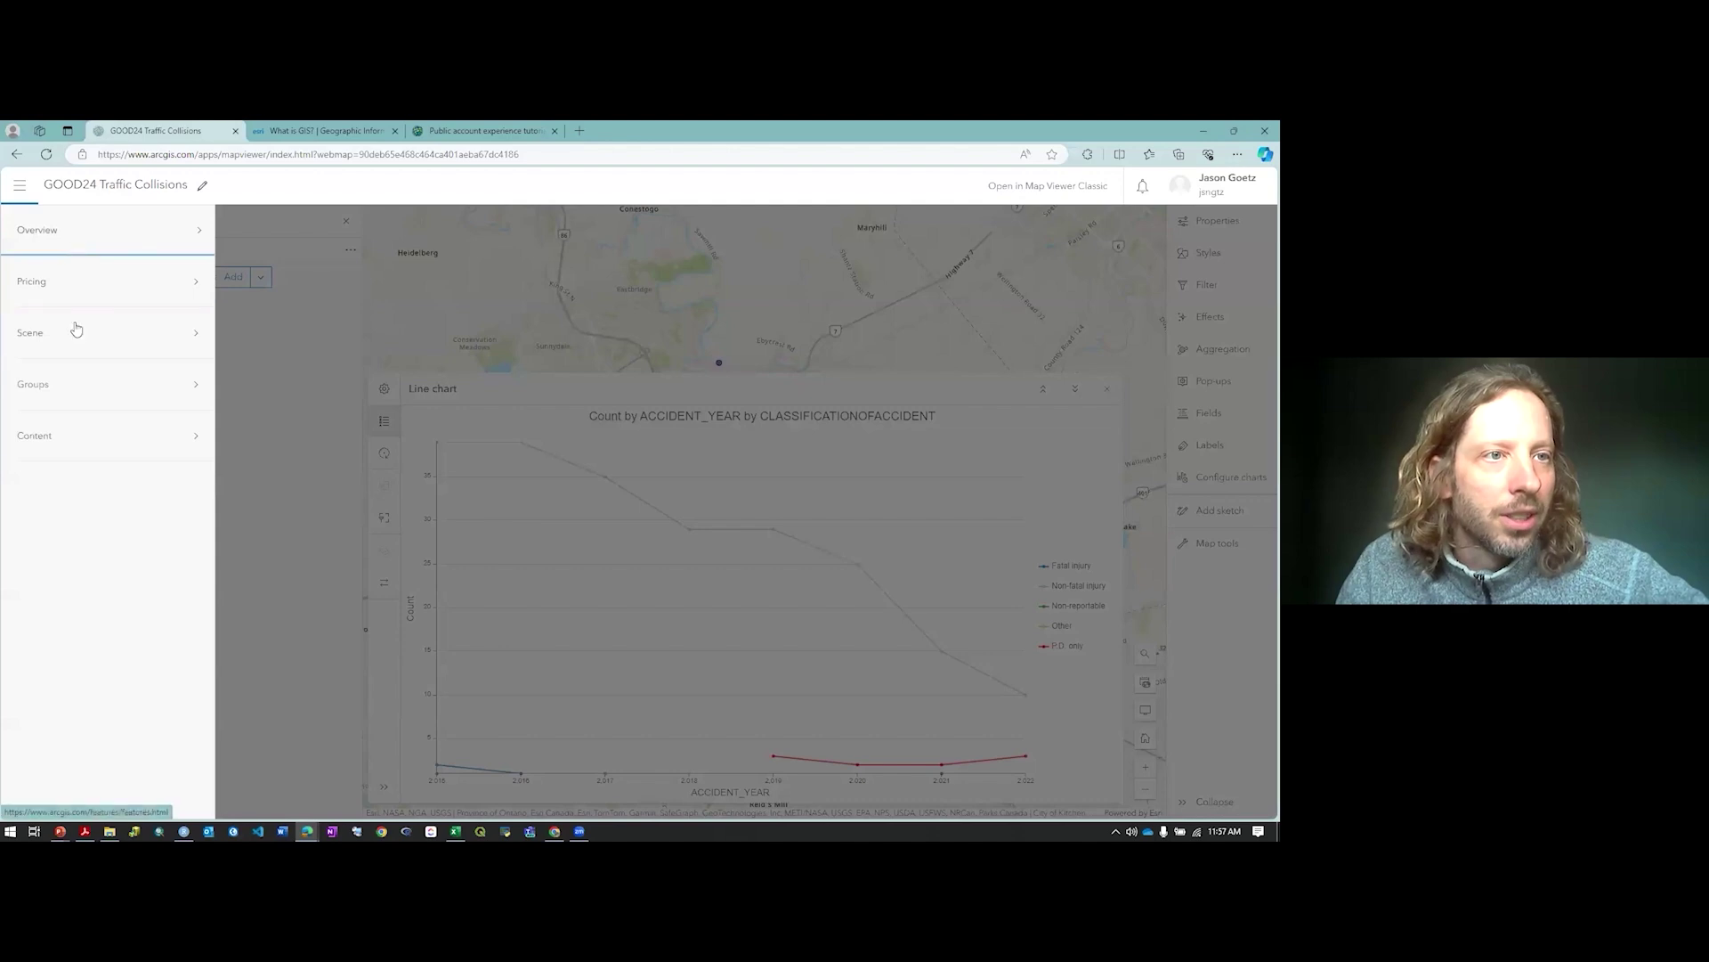
pyautogui.click(75, 447)
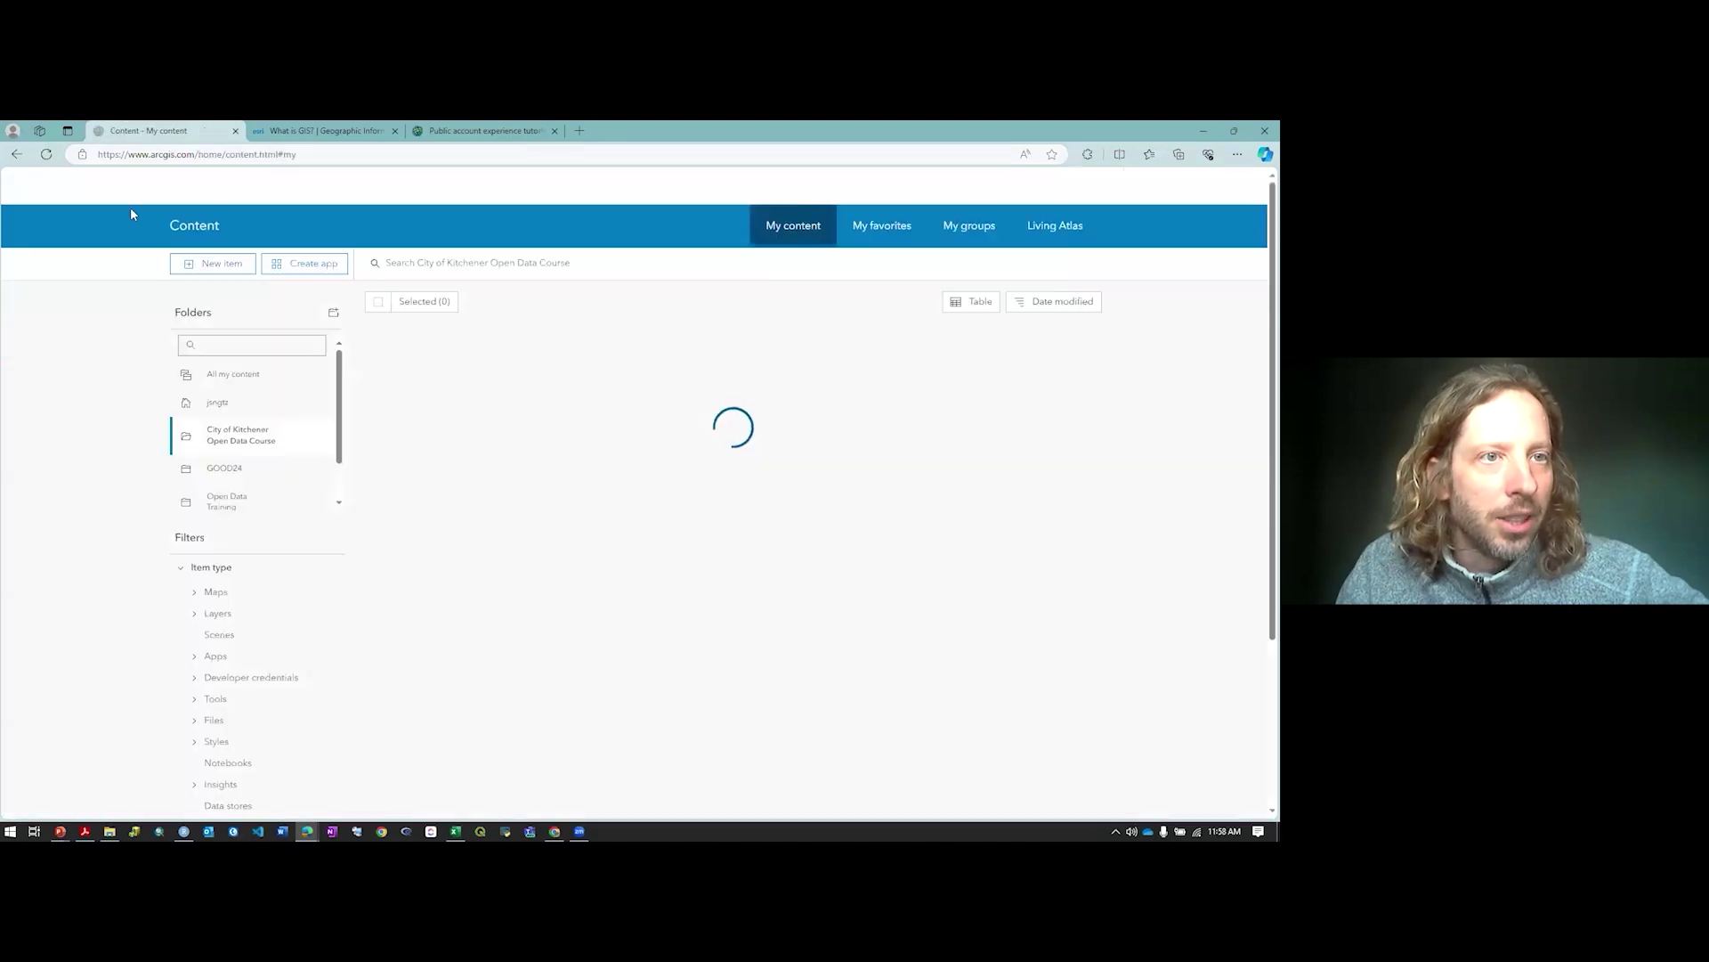
pyautogui.click(185, 190)
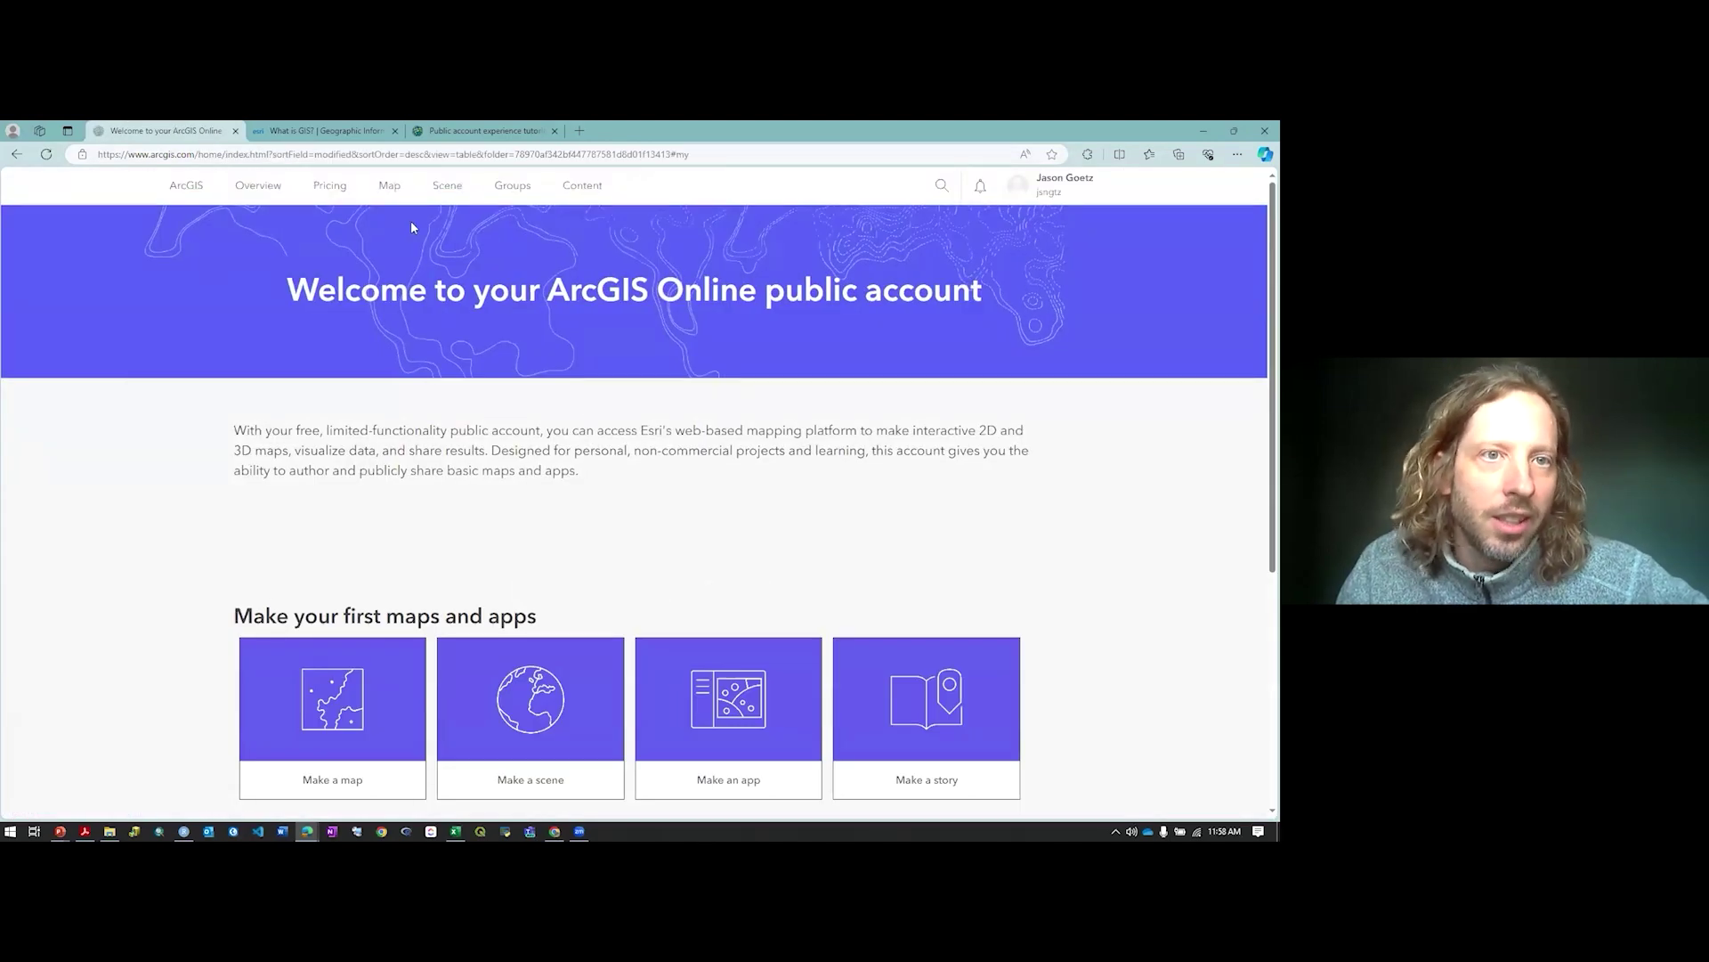
pyautogui.click(582, 185)
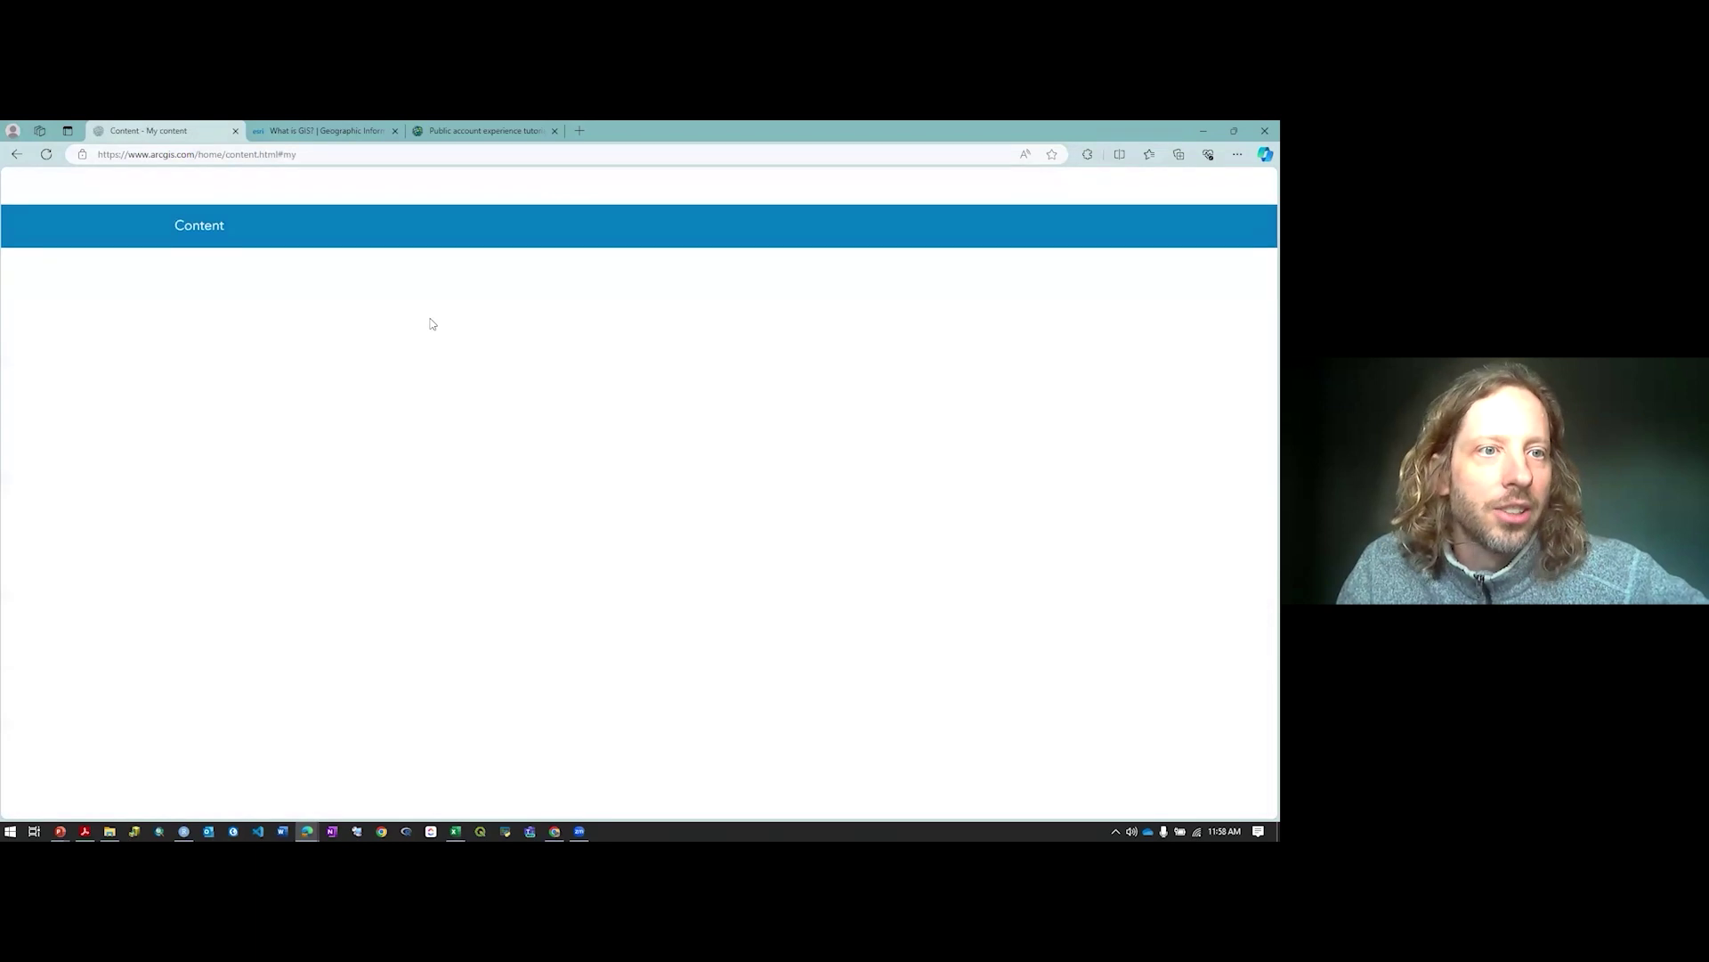
pyautogui.click(253, 473)
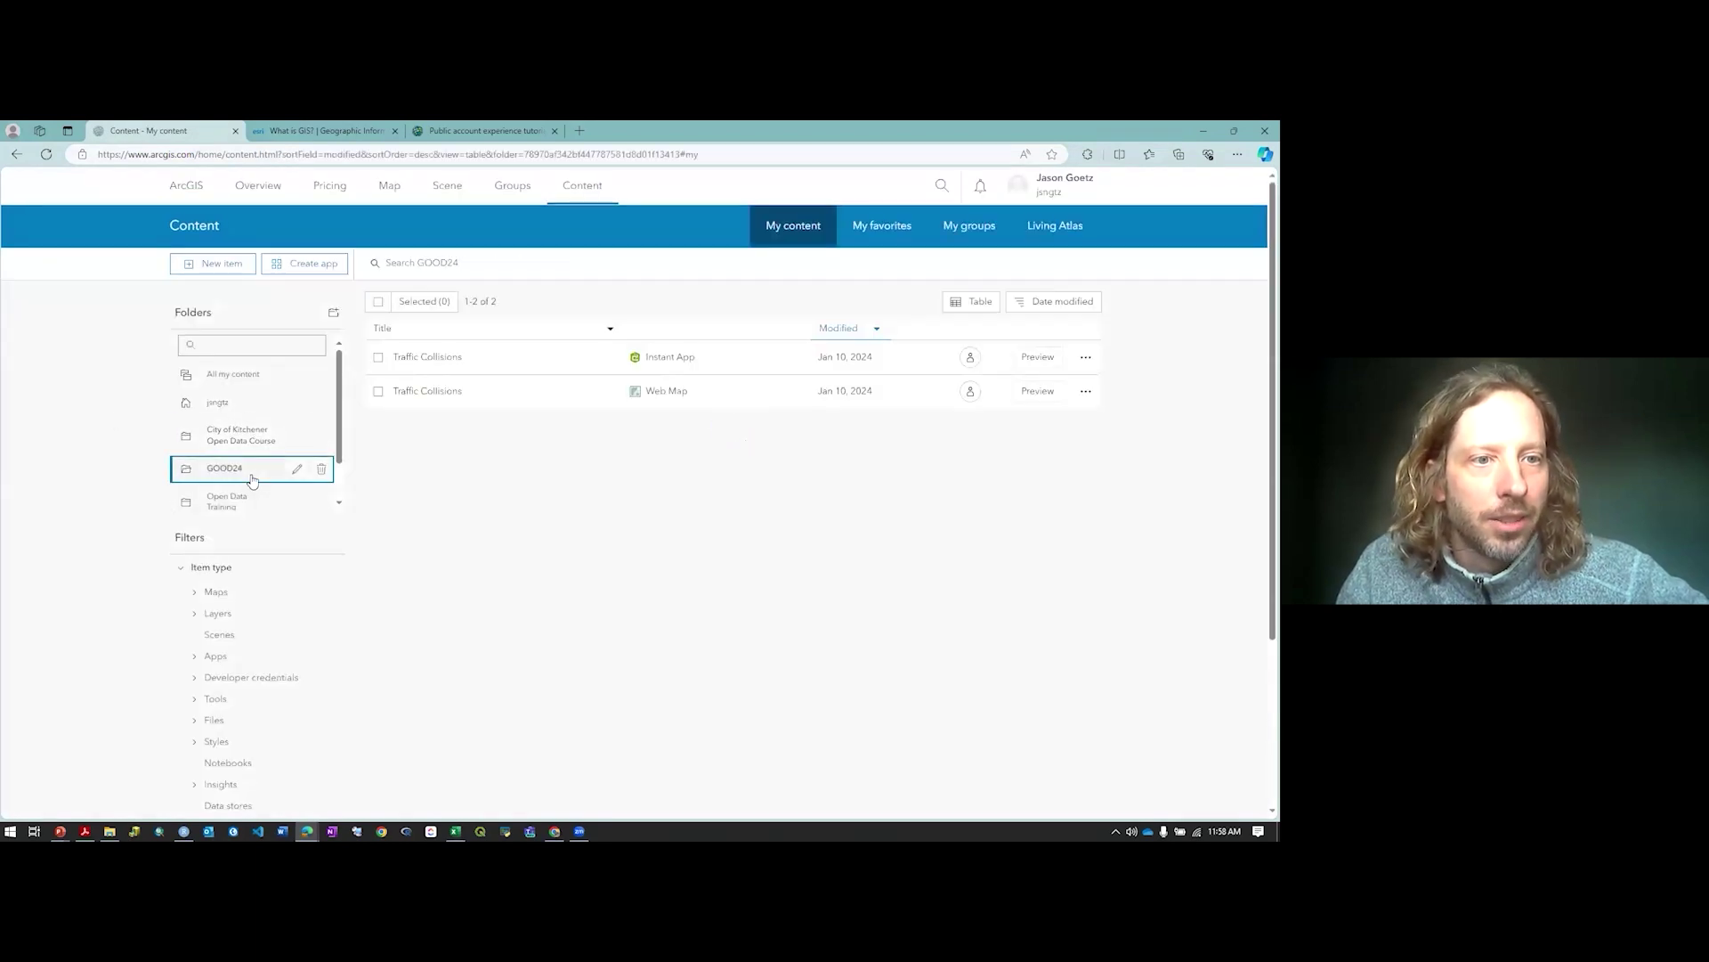
pyautogui.click(441, 361)
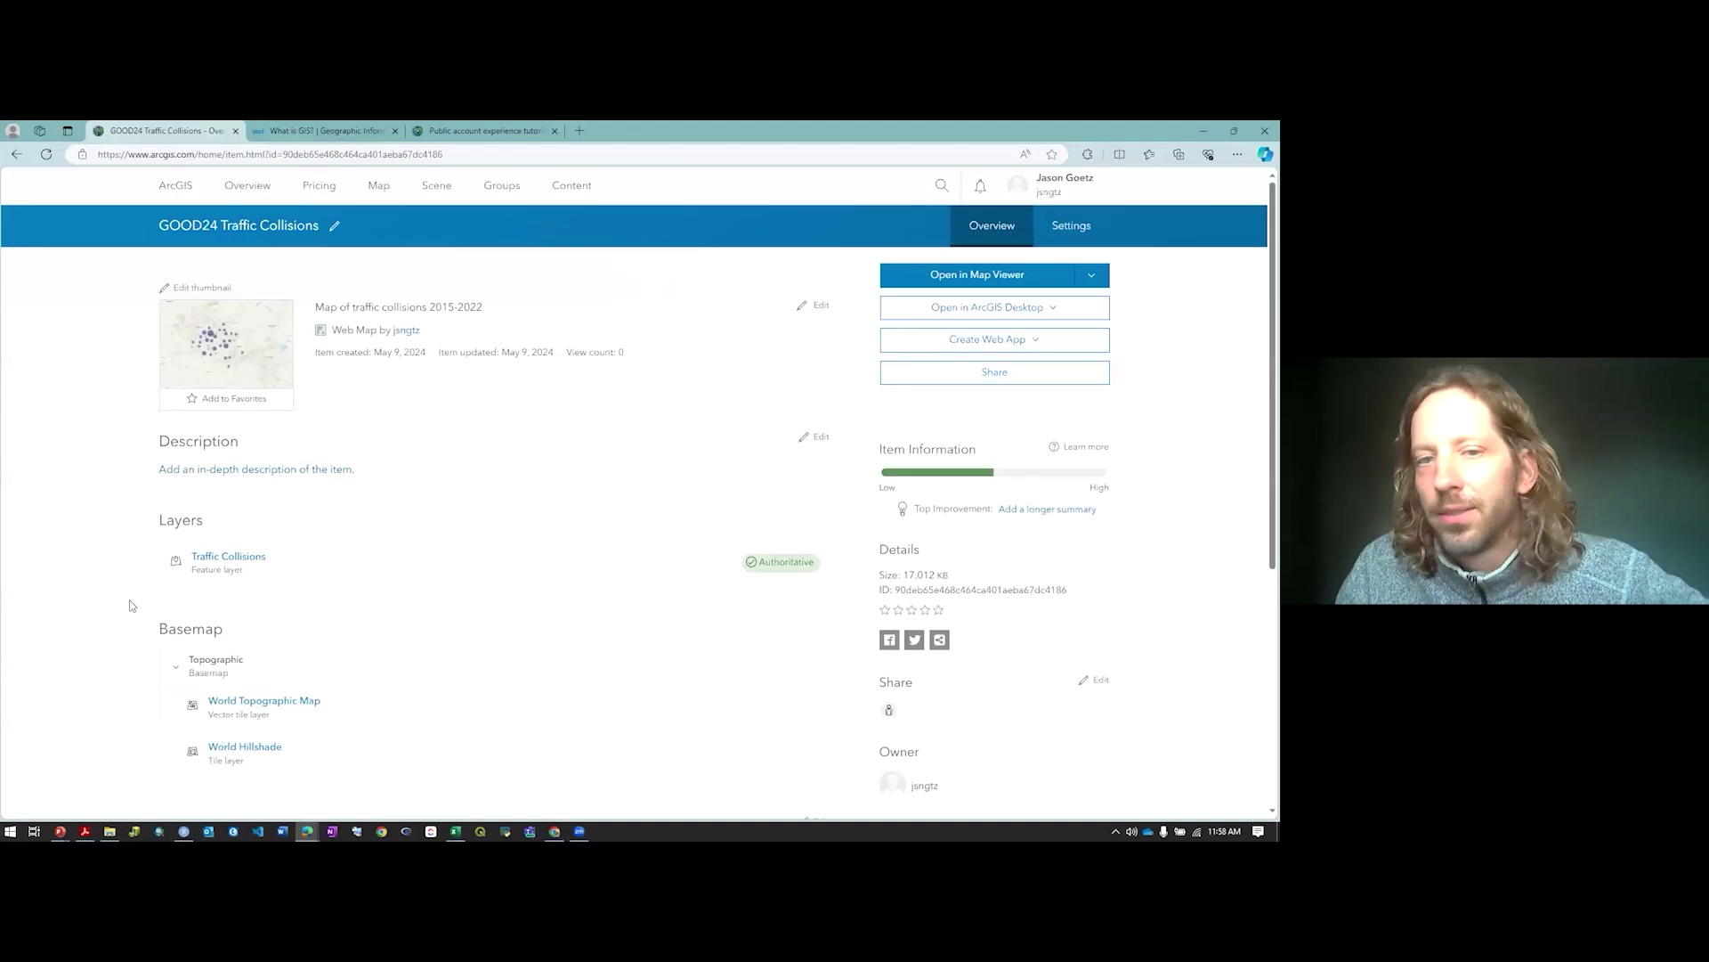
pyautogui.click(997, 285)
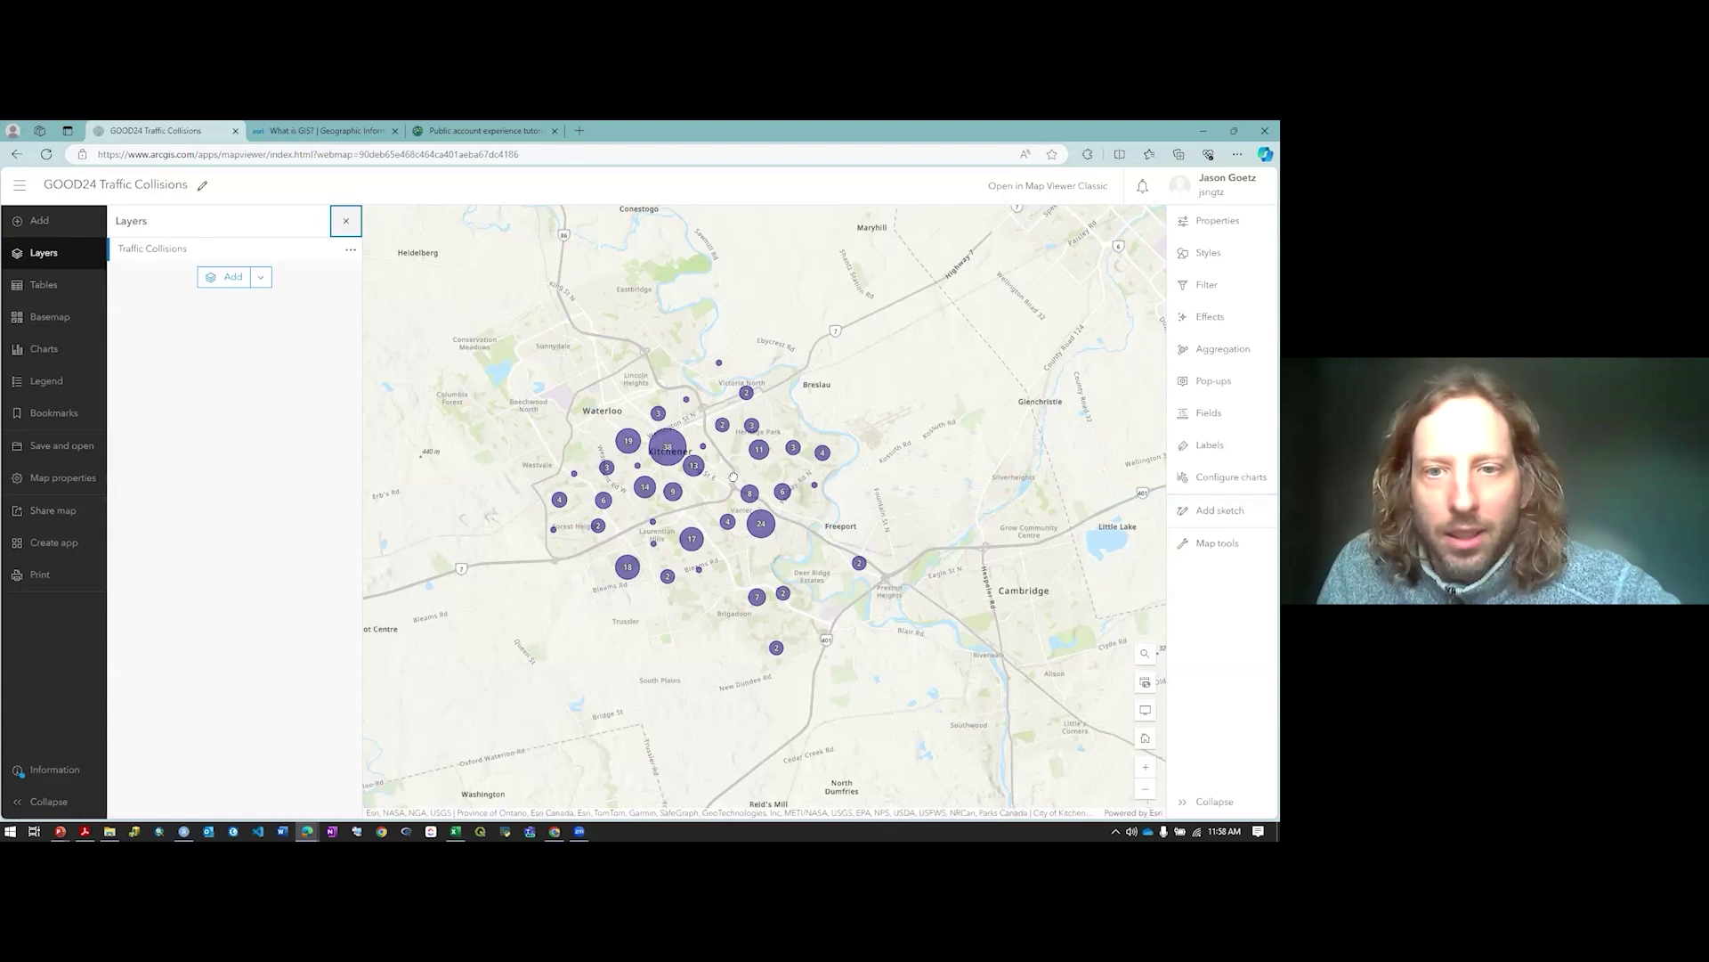
# Review the map's two saved line charts, the yearly total and the split by accident classification, and close the chart view
pyautogui.scroll(-1, 733, 476)
pyautogui.scroll(1, 722, 477)
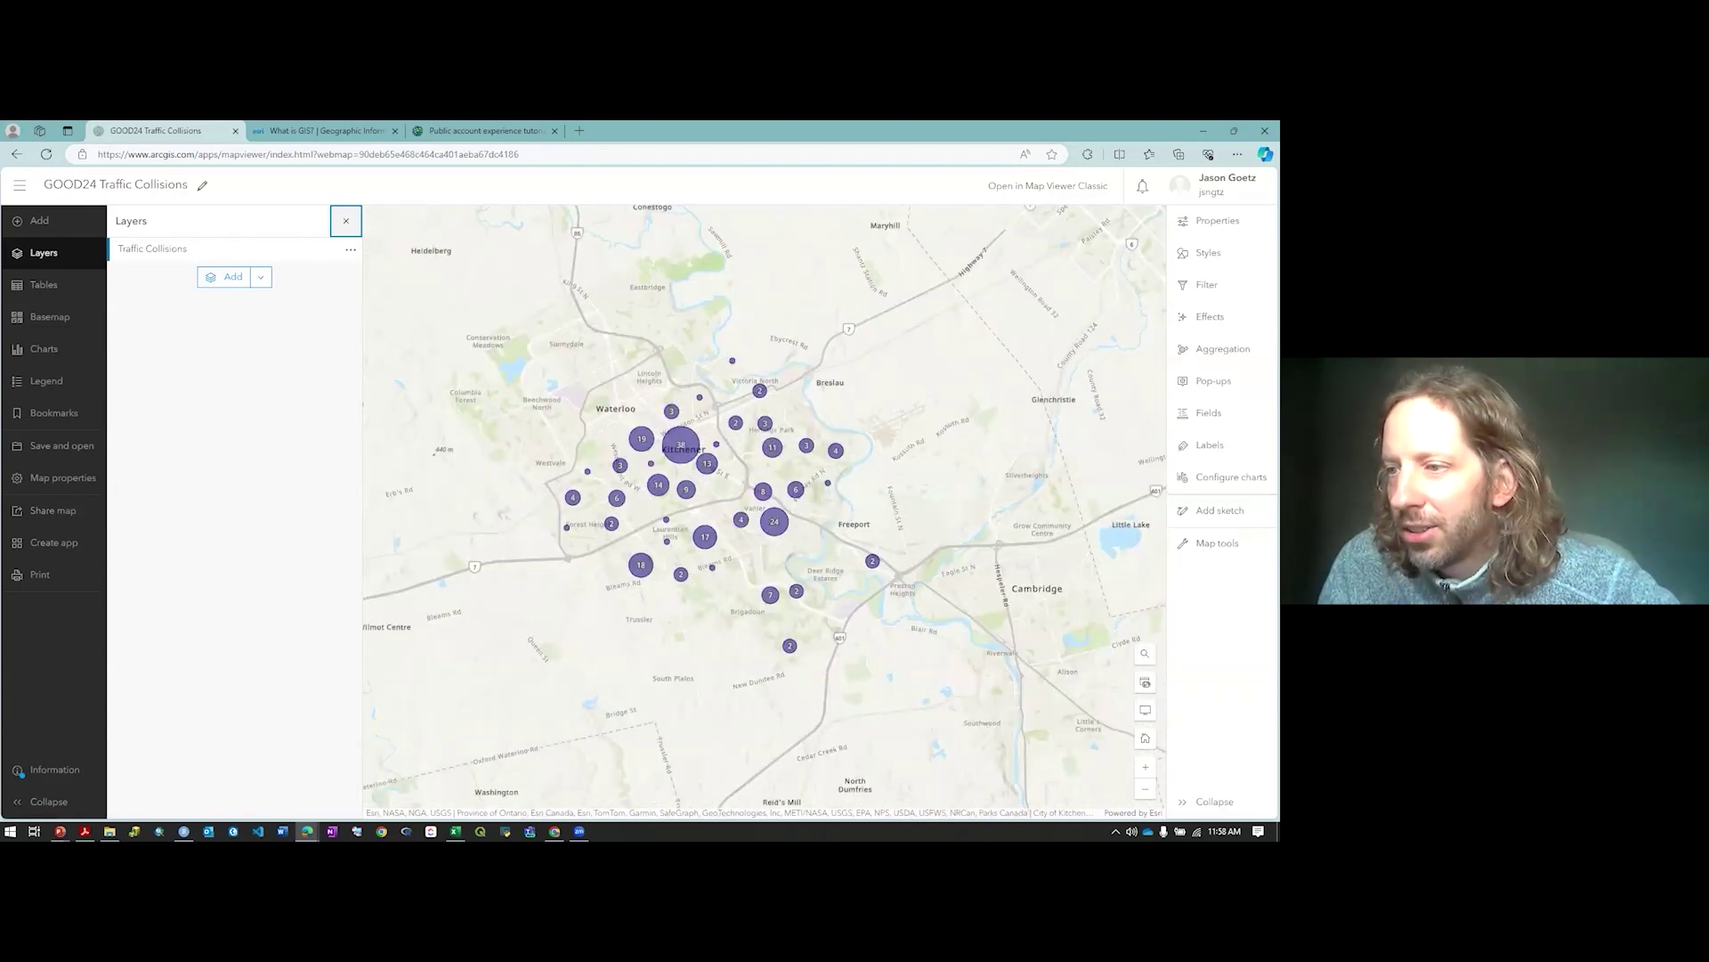
pyautogui.click(51, 350)
pyautogui.click(200, 277)
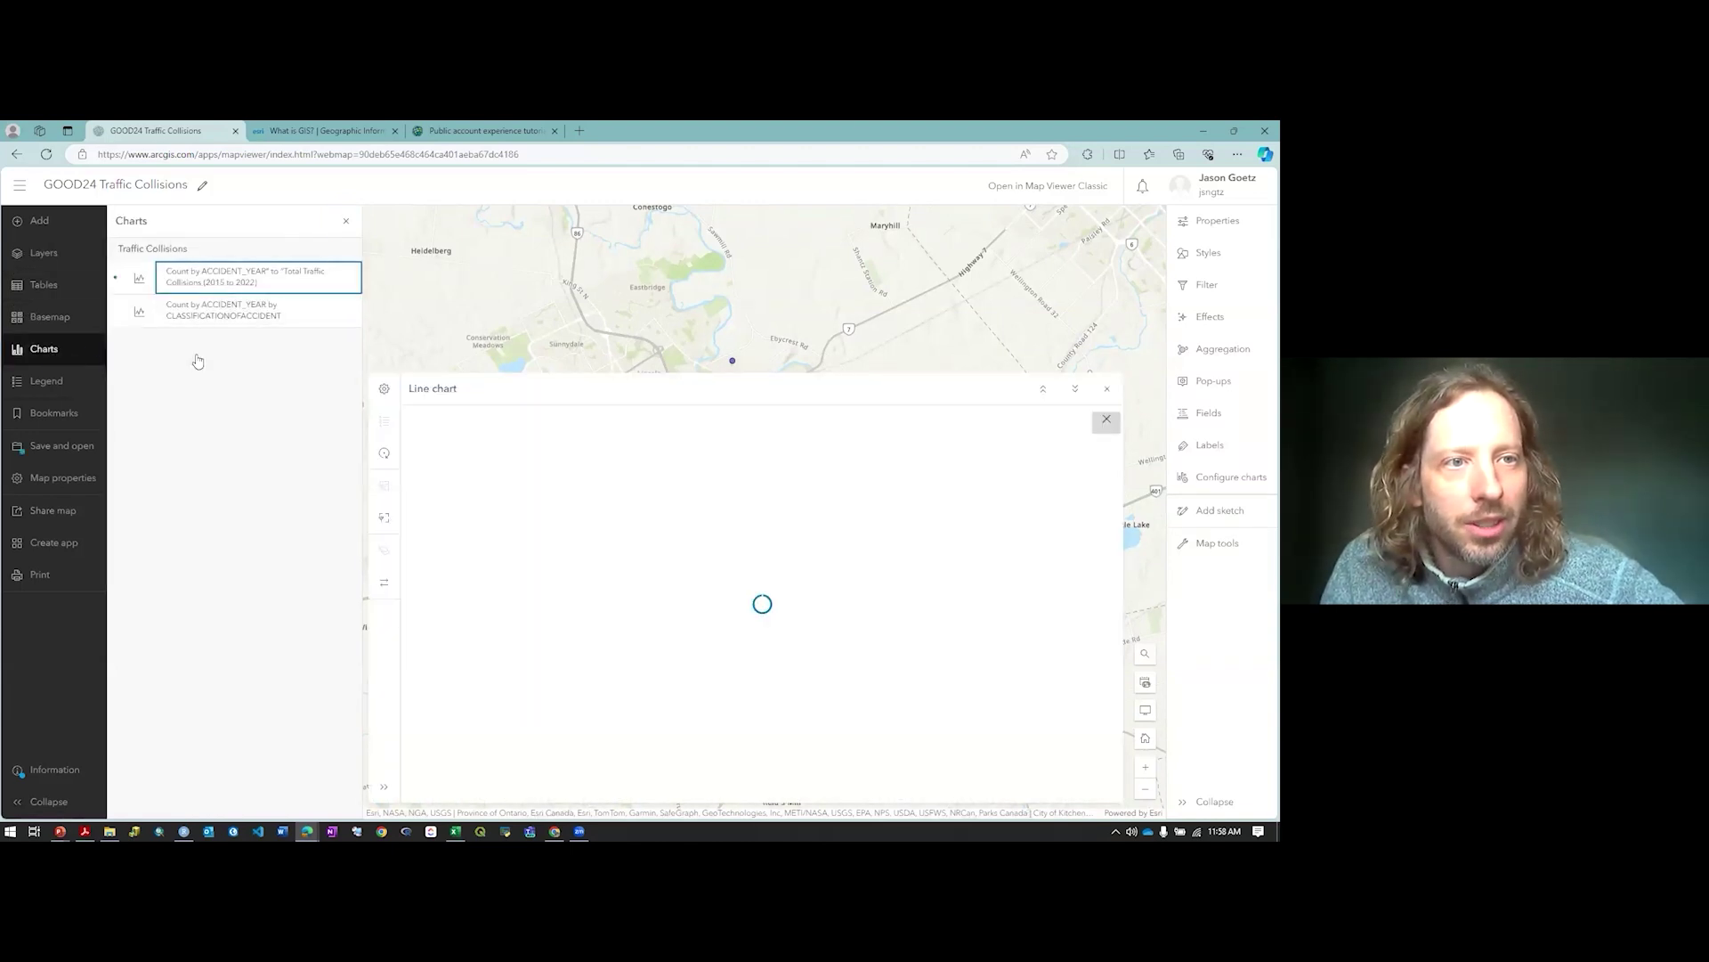
pyautogui.click(204, 326)
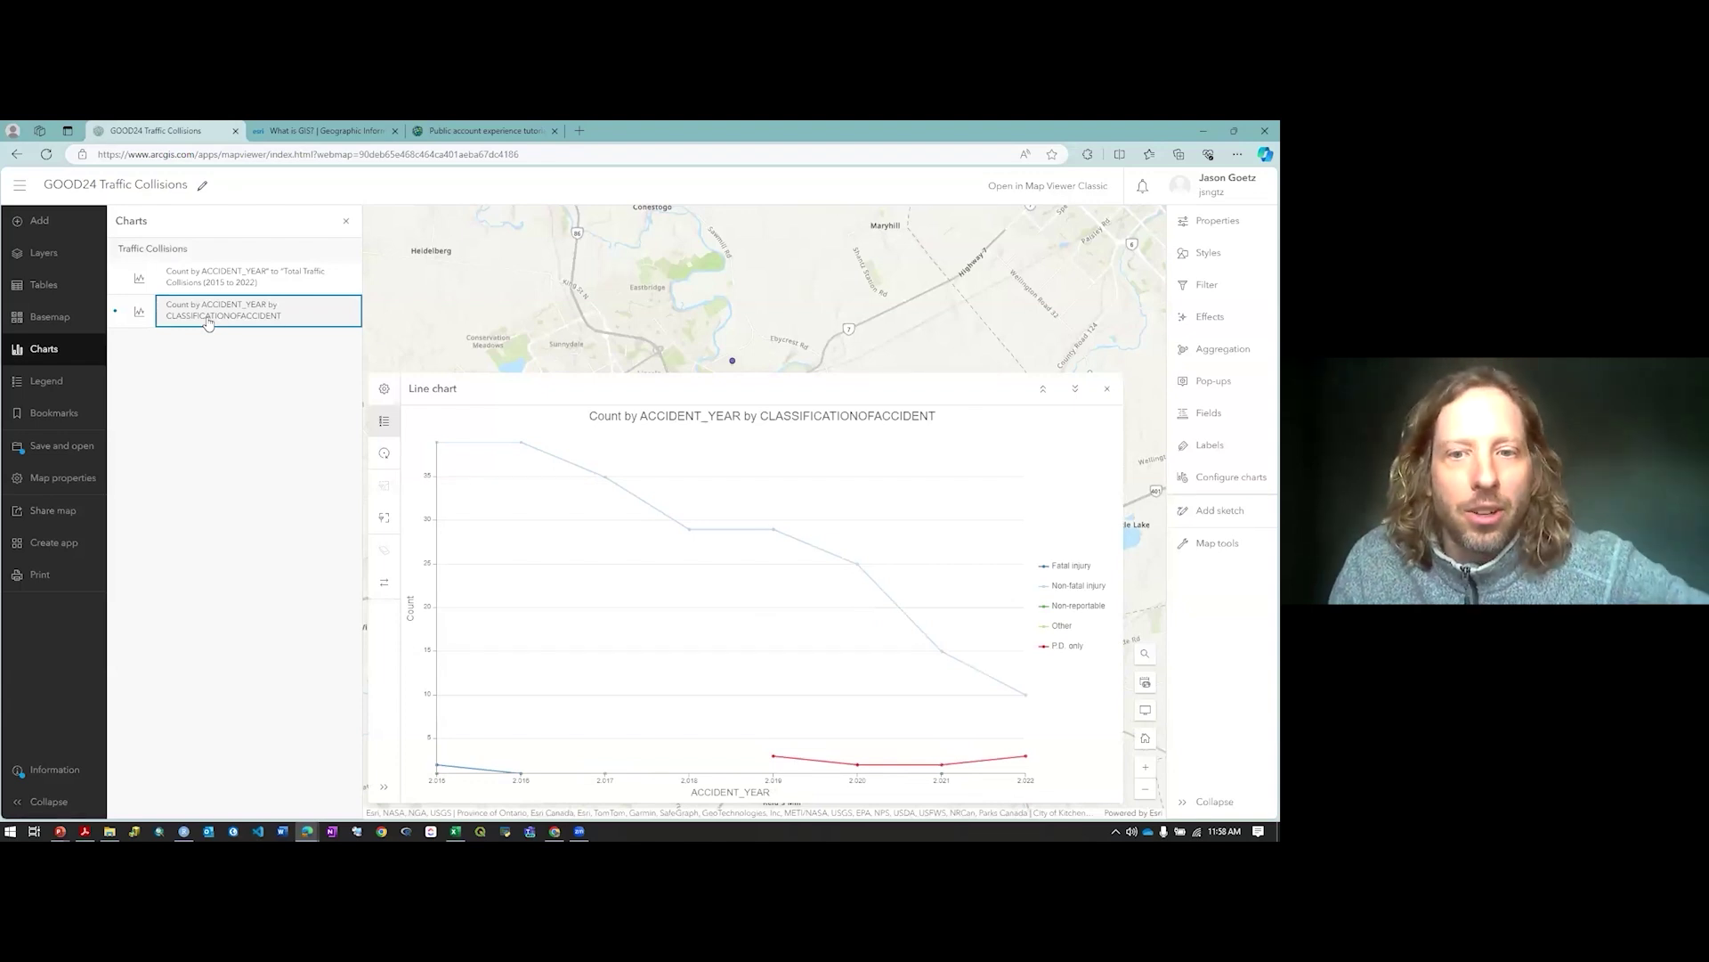
pyautogui.click(237, 284)
pyautogui.click(245, 318)
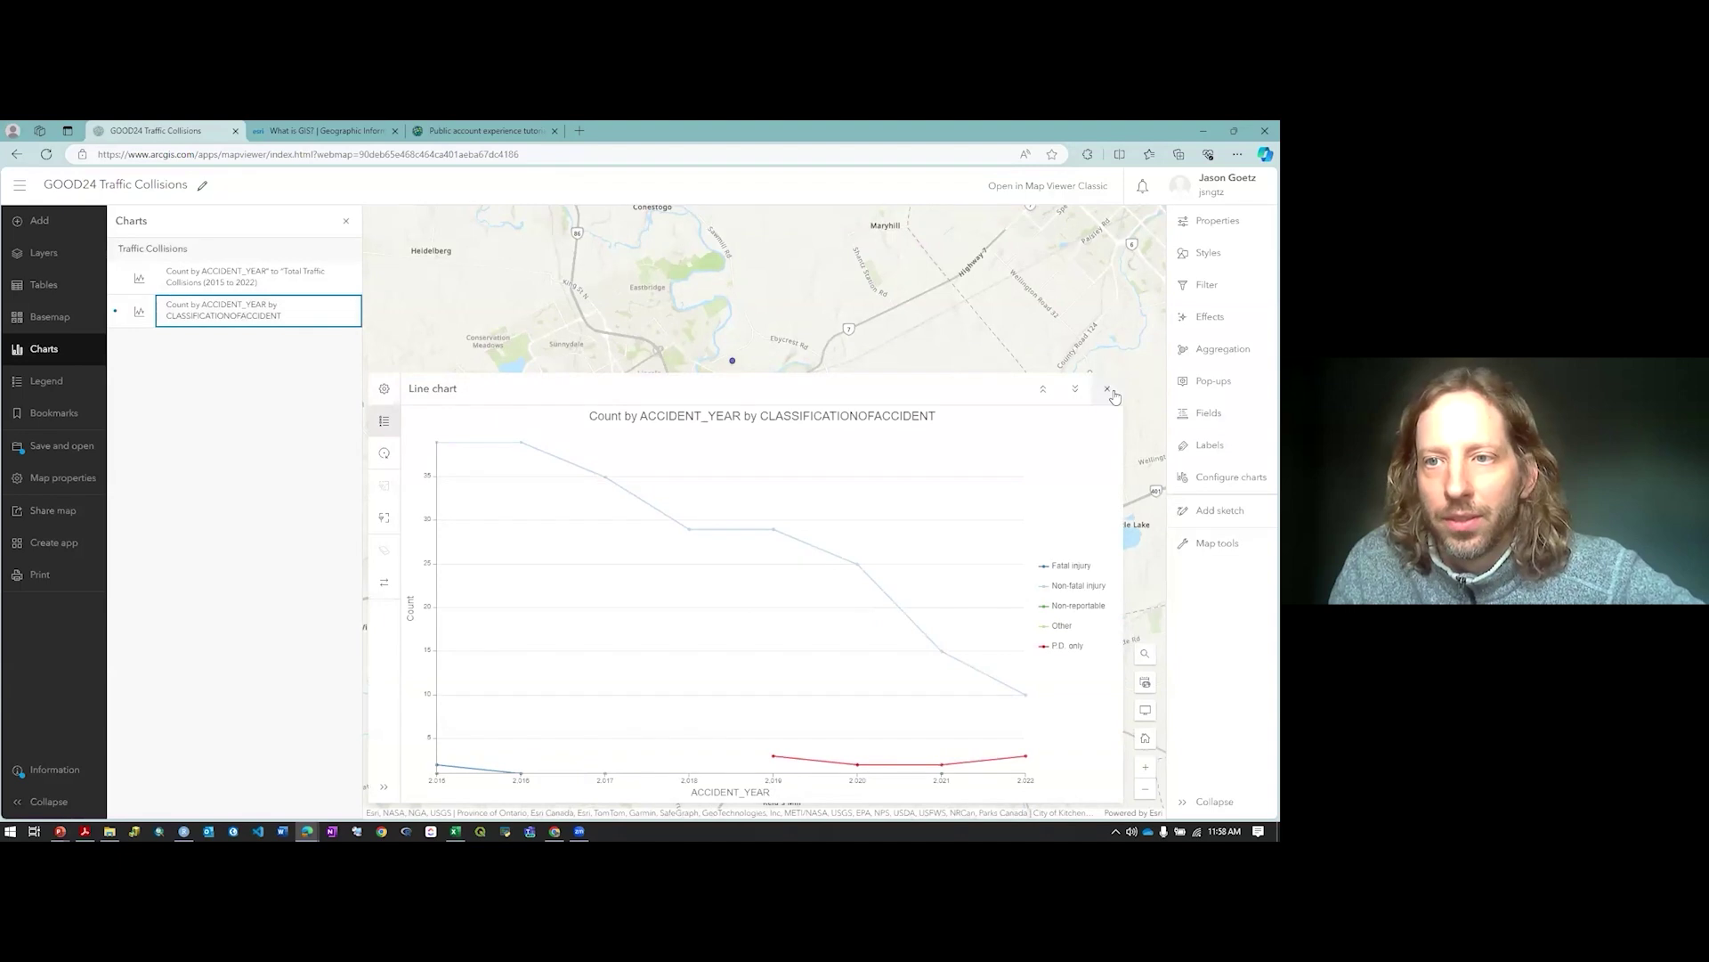
pyautogui.click(1109, 392)
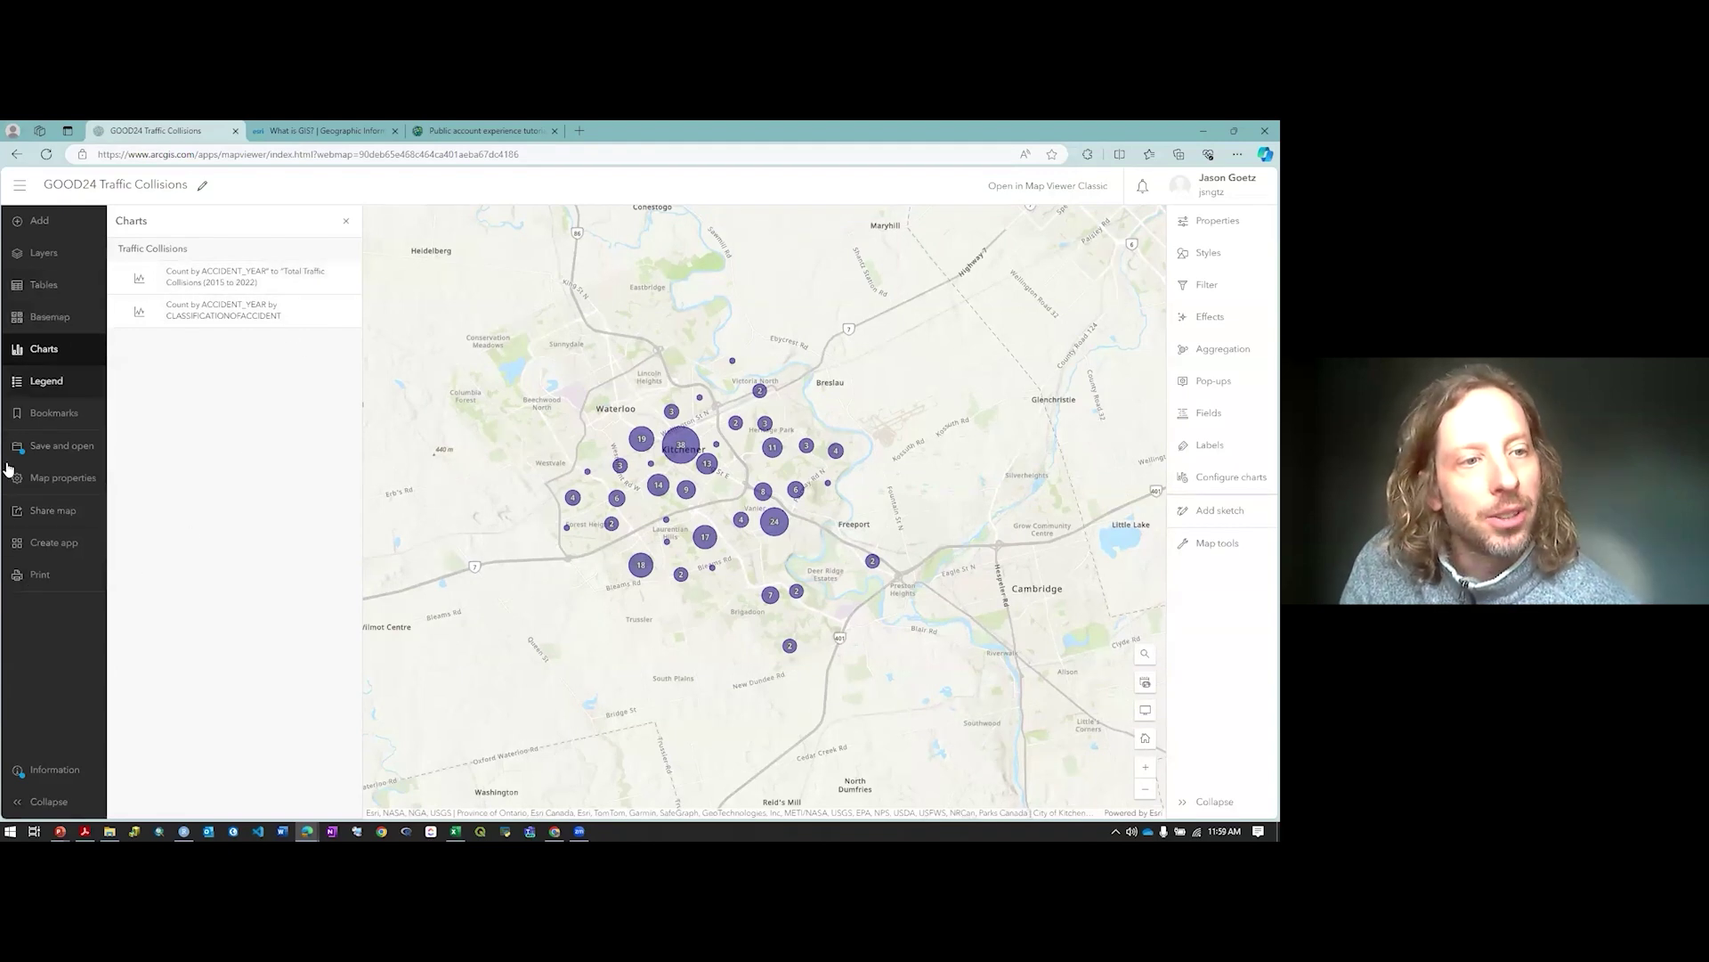
# Create a Chart Viewer Instant App from the map, titled GOOD24 Traffic Collisions App, in the GOOD24 folder
pyautogui.click(55, 552)
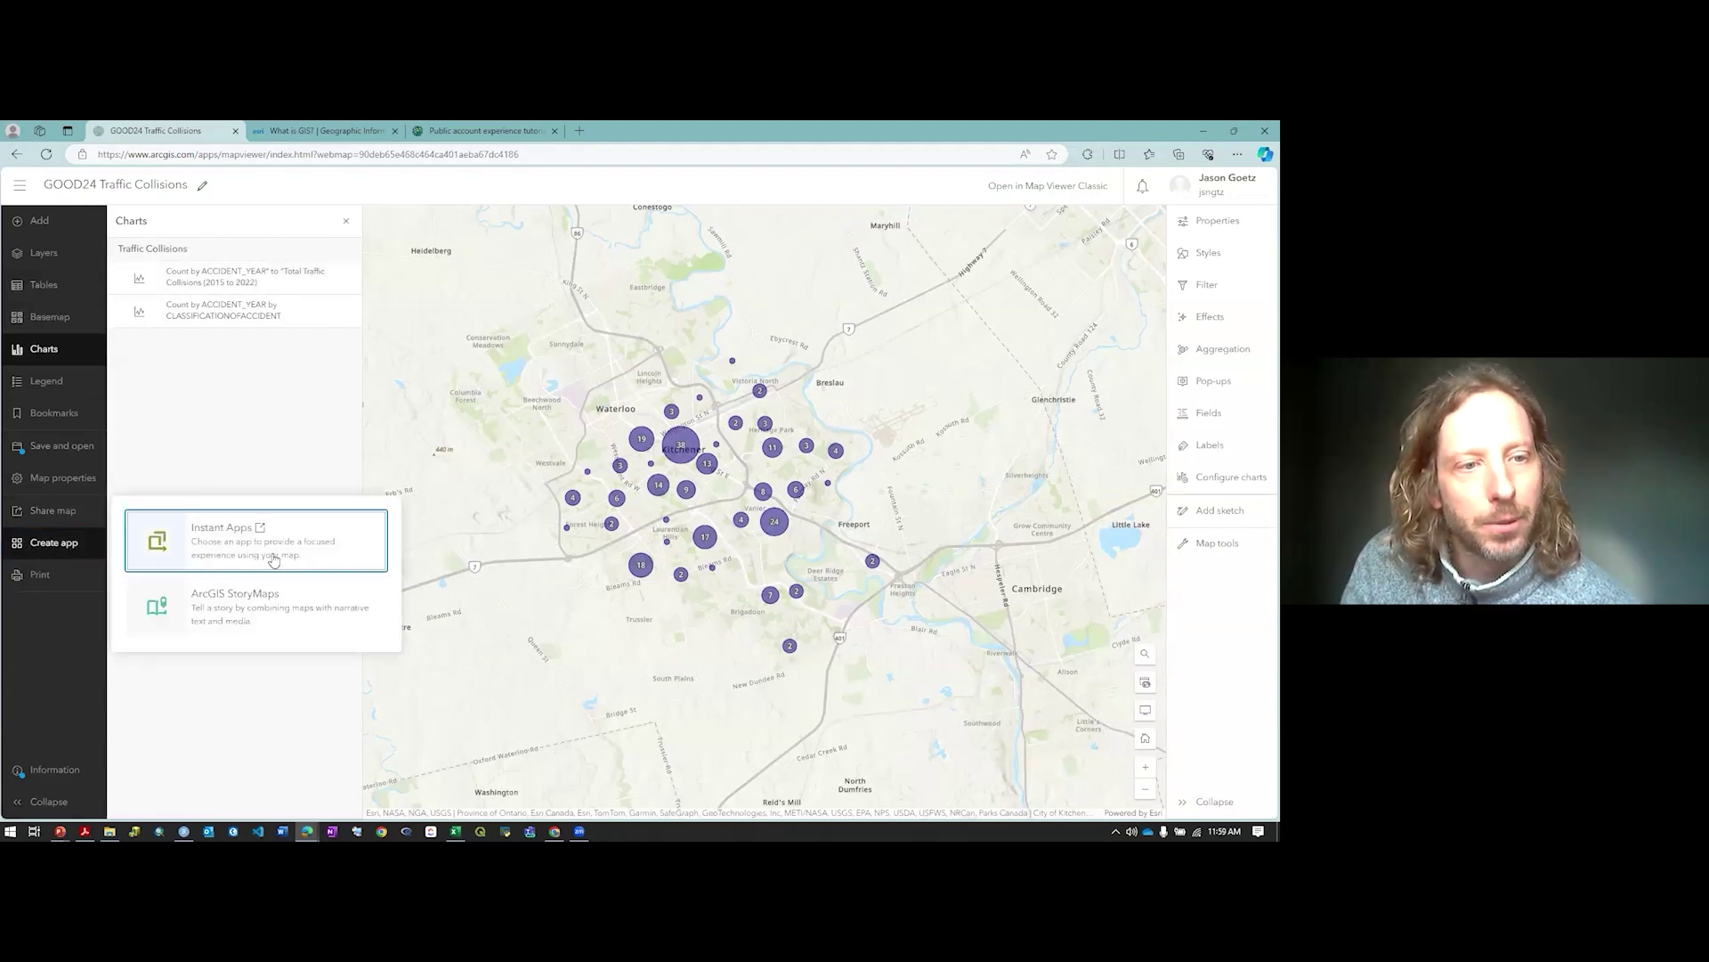
pyautogui.click(217, 557)
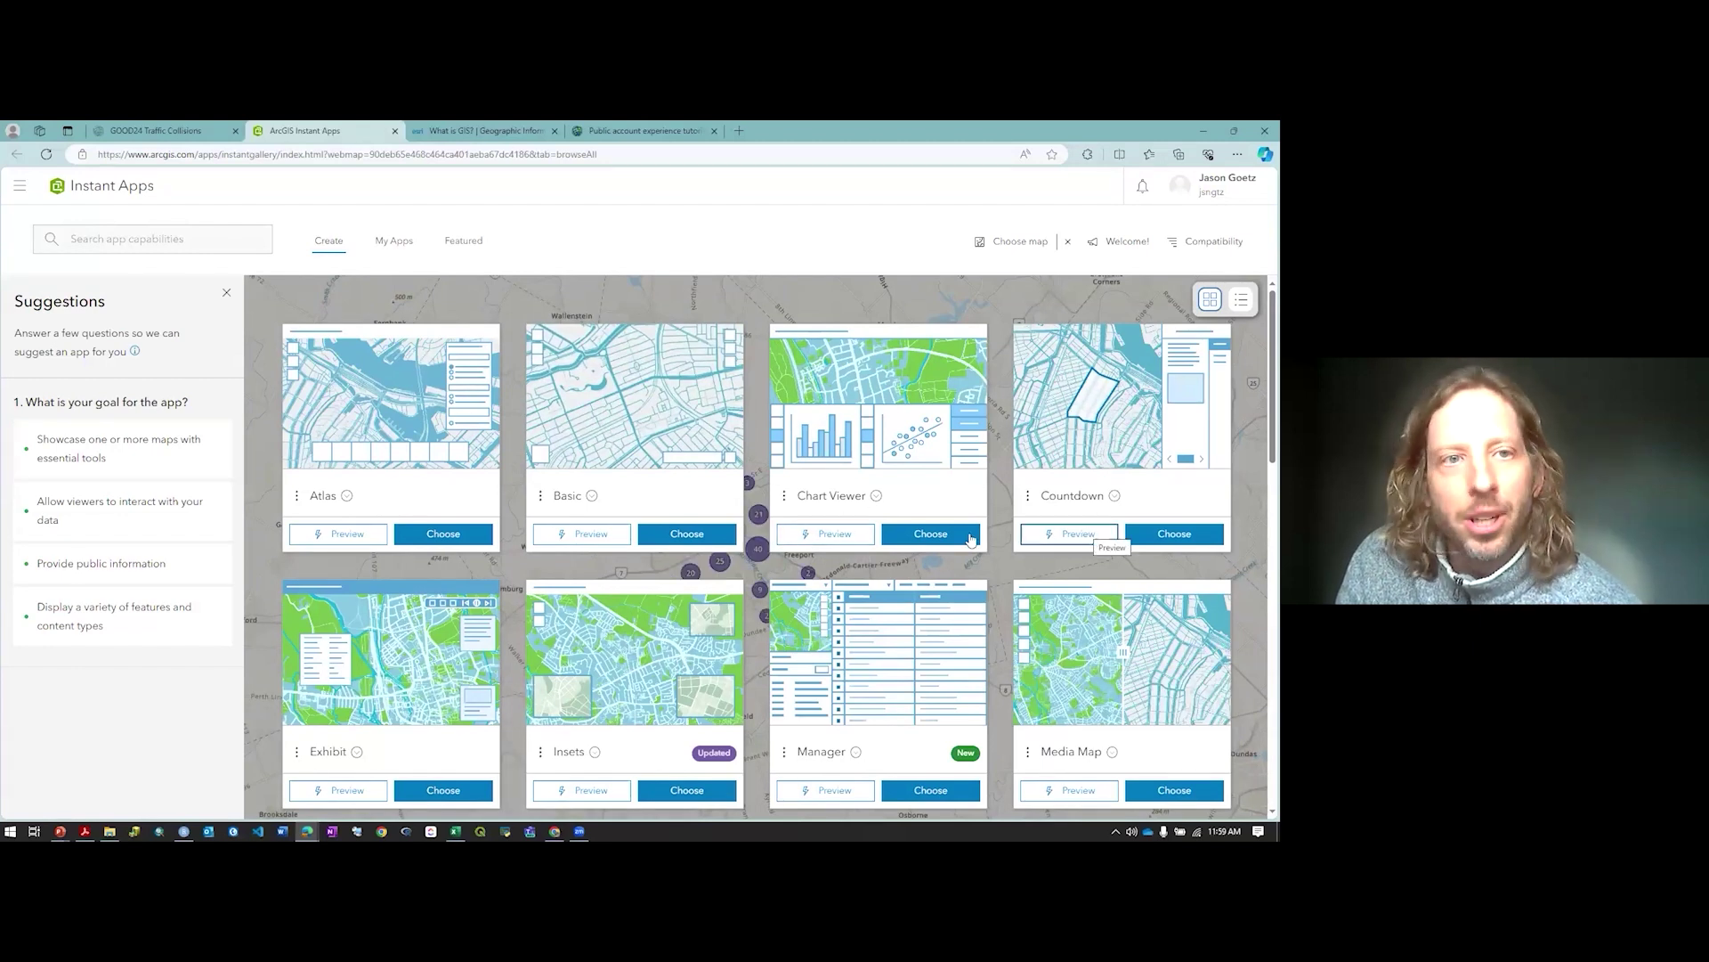
pyautogui.scroll(-5, 834, 553)
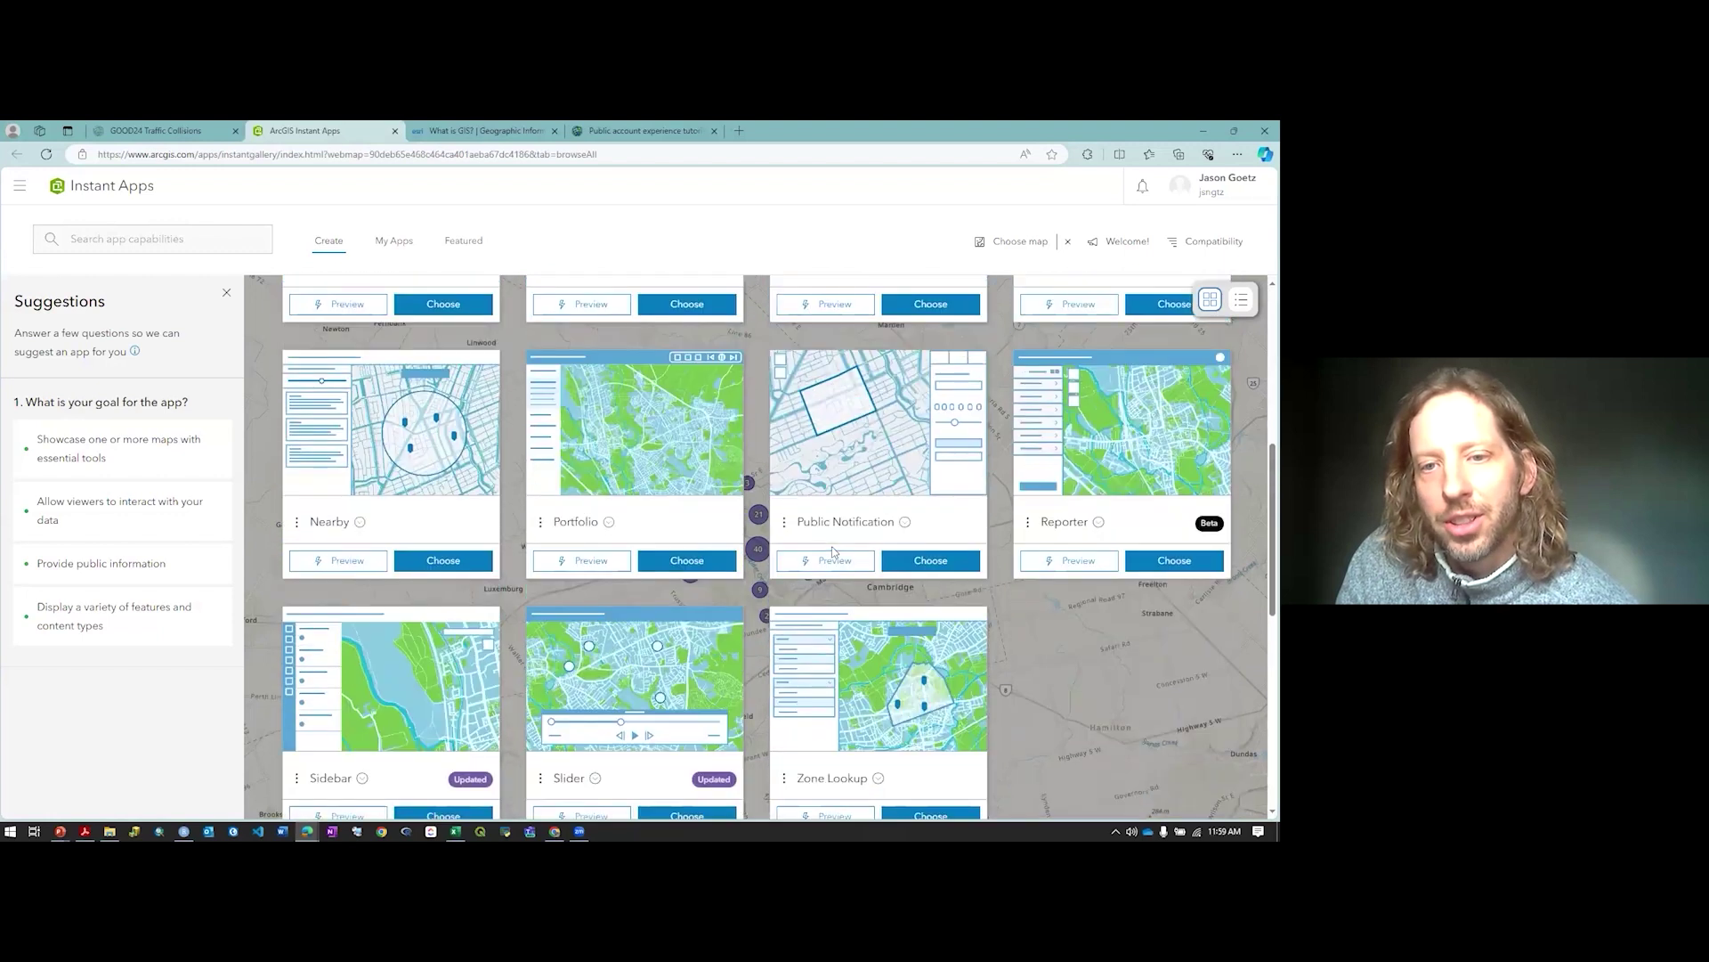
pyautogui.scroll(5, 833, 553)
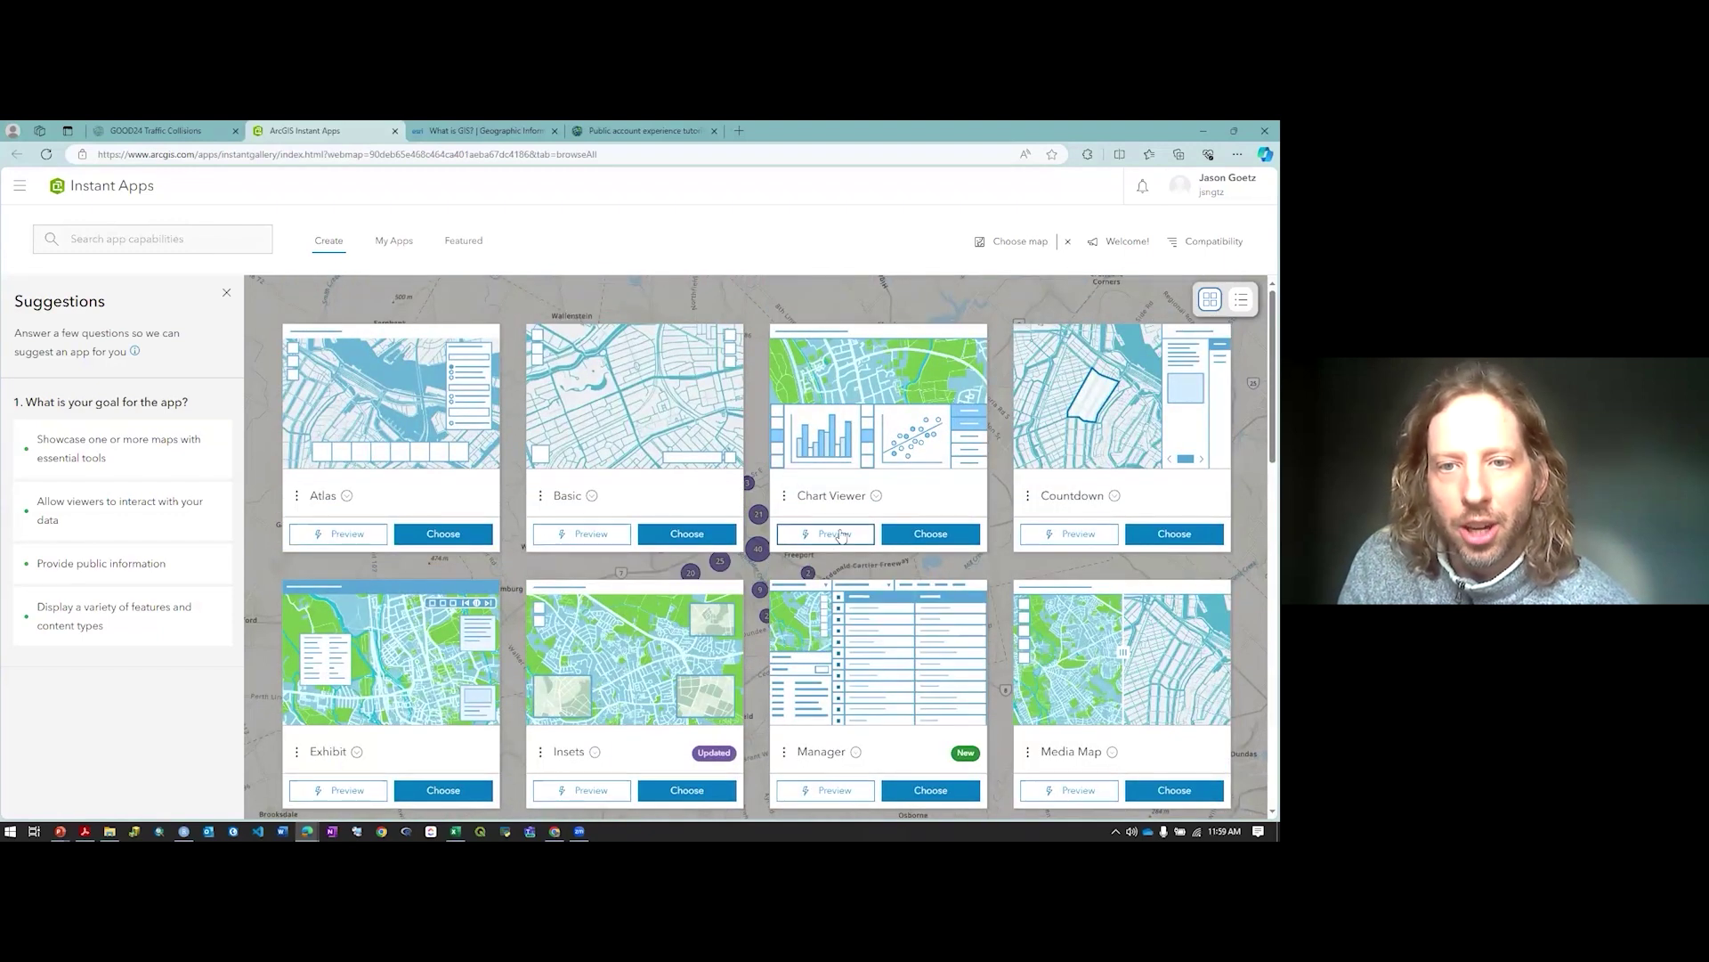
pyautogui.click(955, 540)
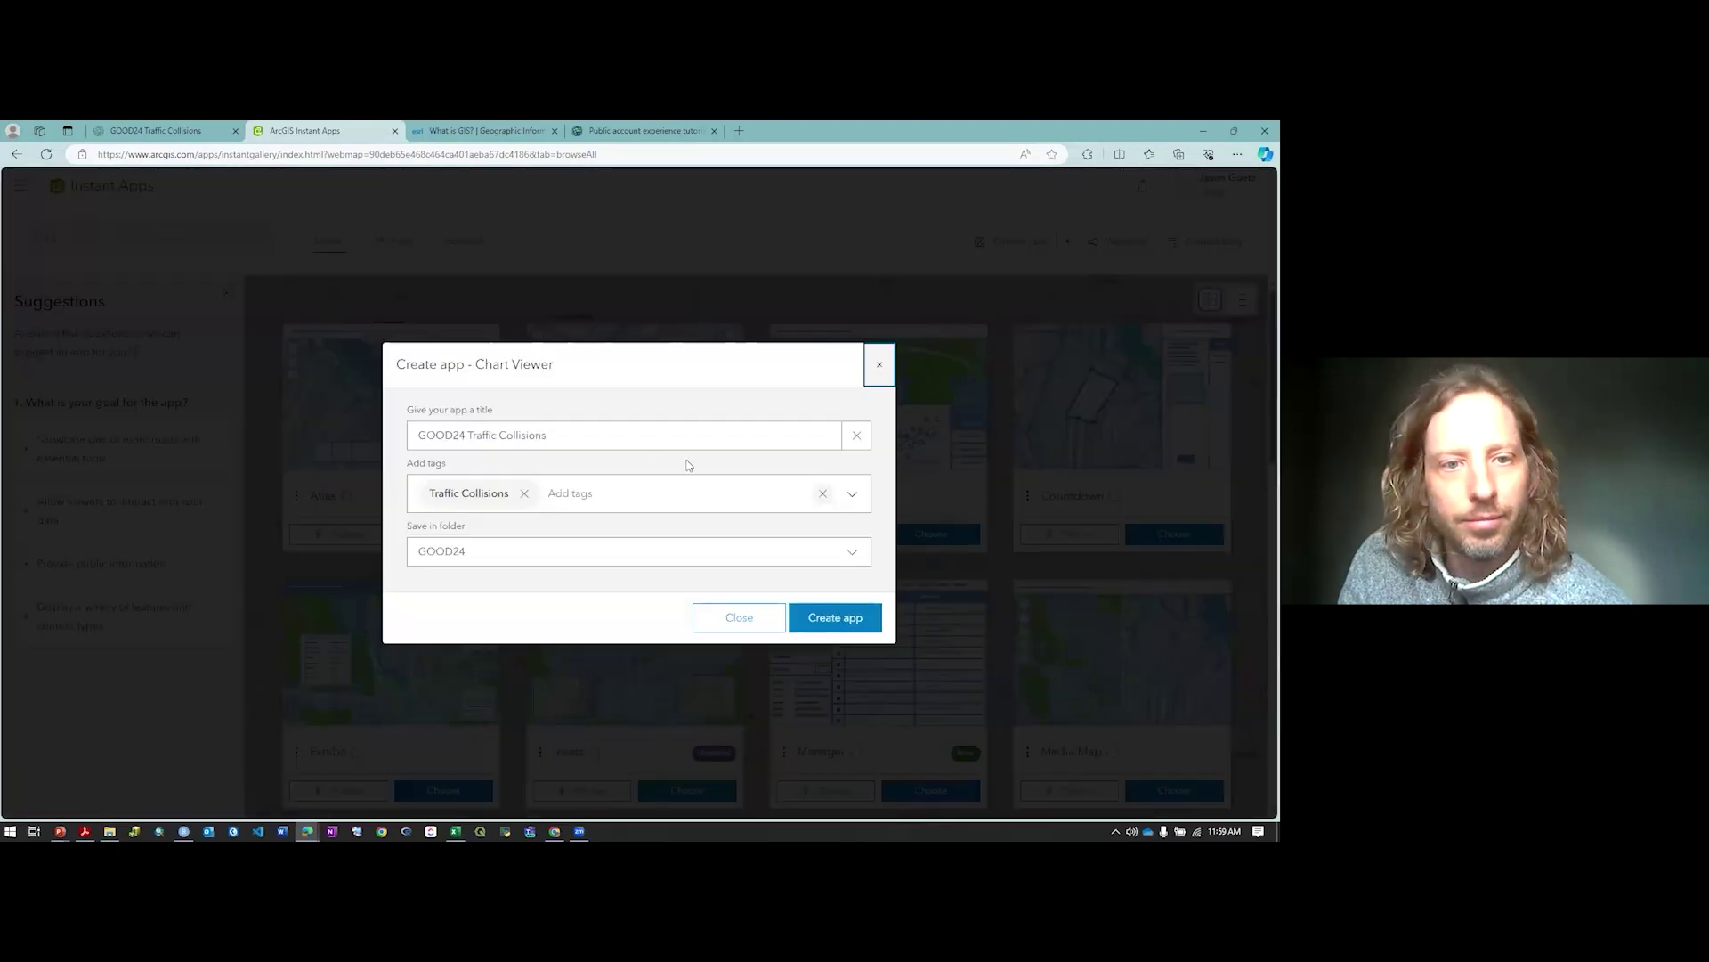
pyautogui.click(587, 435)
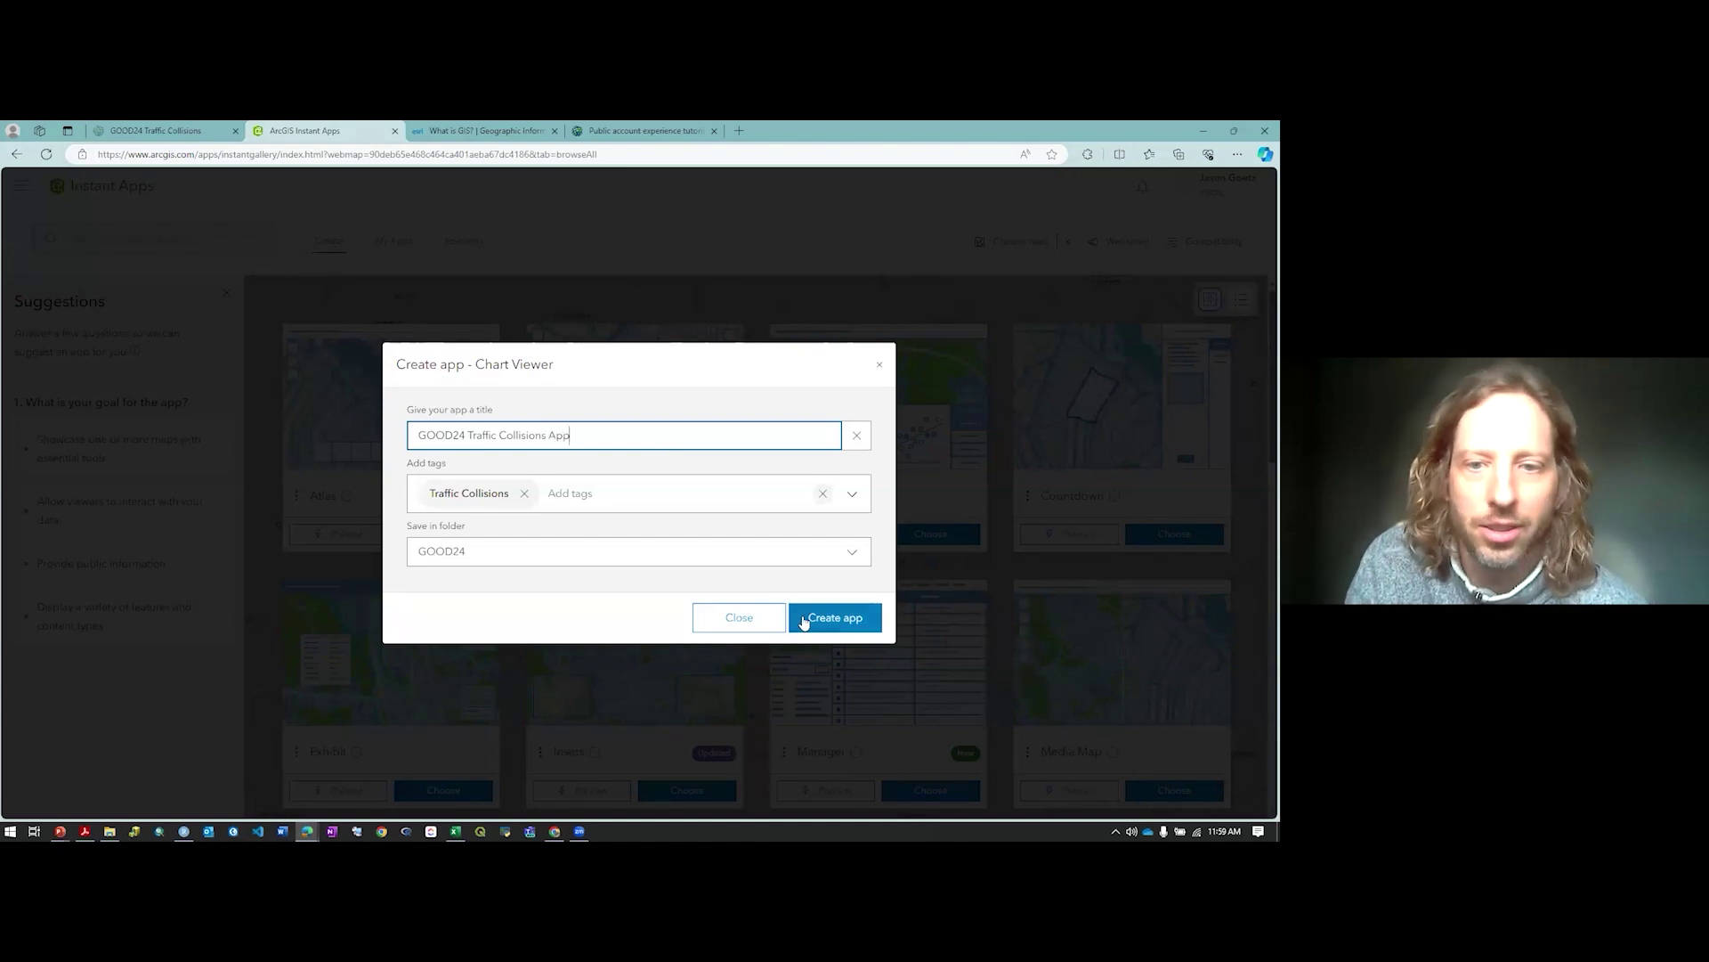
pyautogui.click(837, 621)
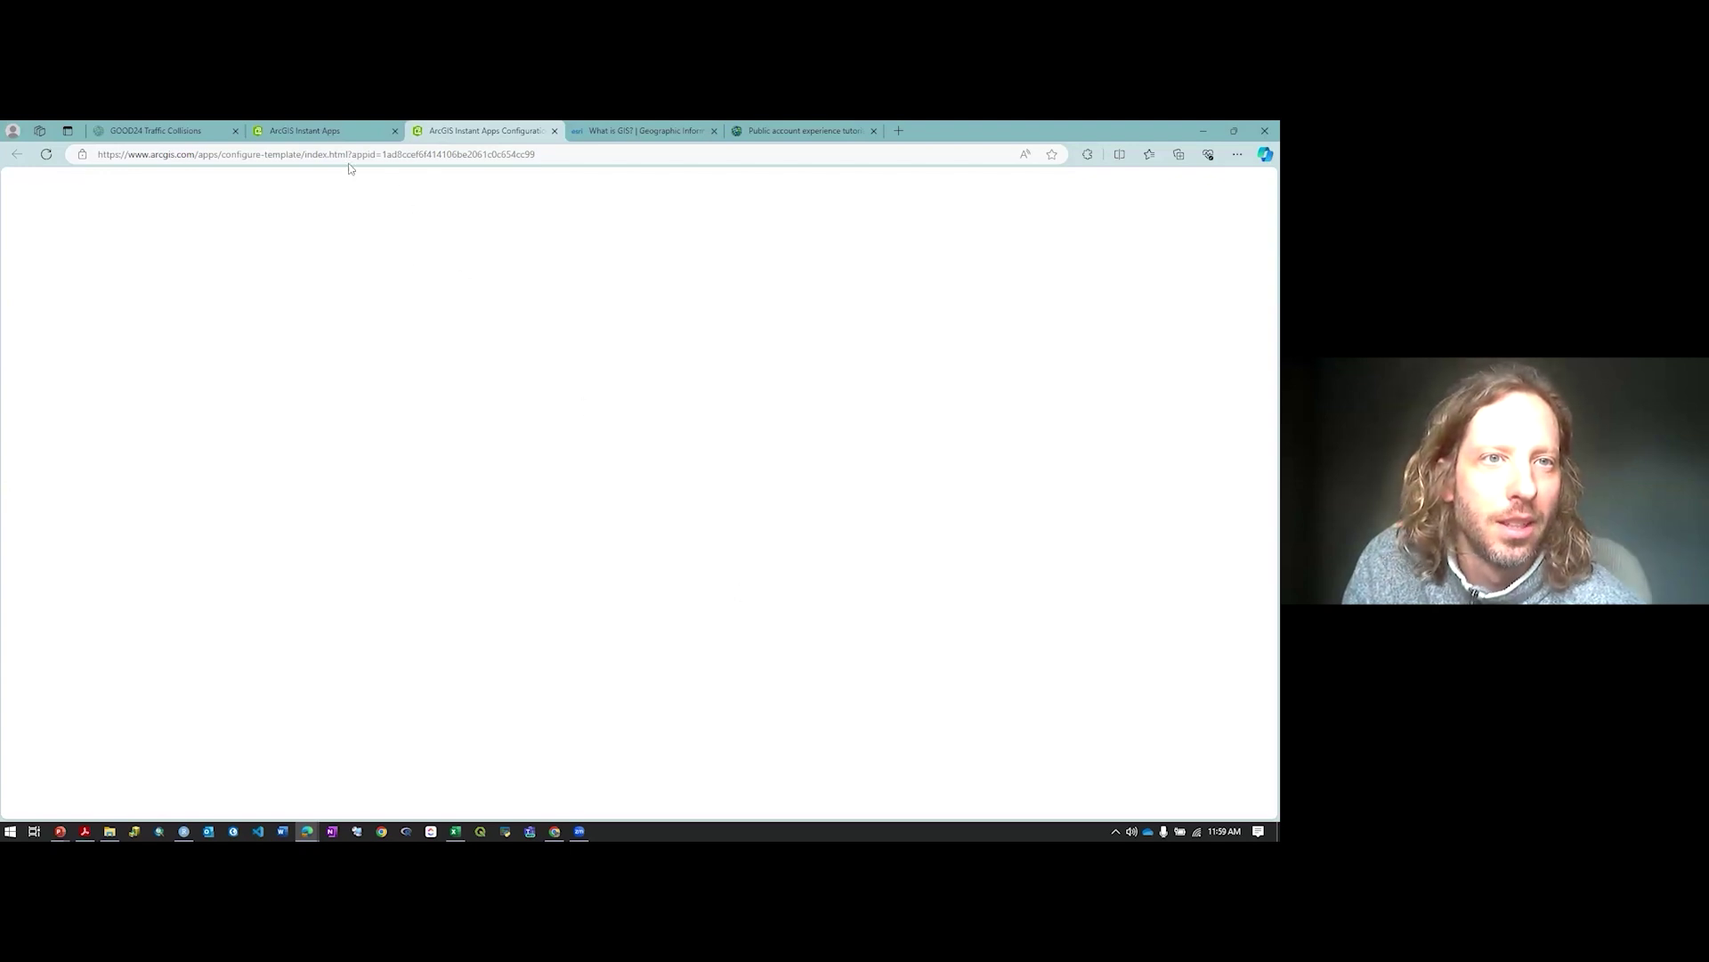
# Reload the blank configuration page, then open the GOOD24 Traffic Collisions App item page from the content listing
pyautogui.click(47, 156)
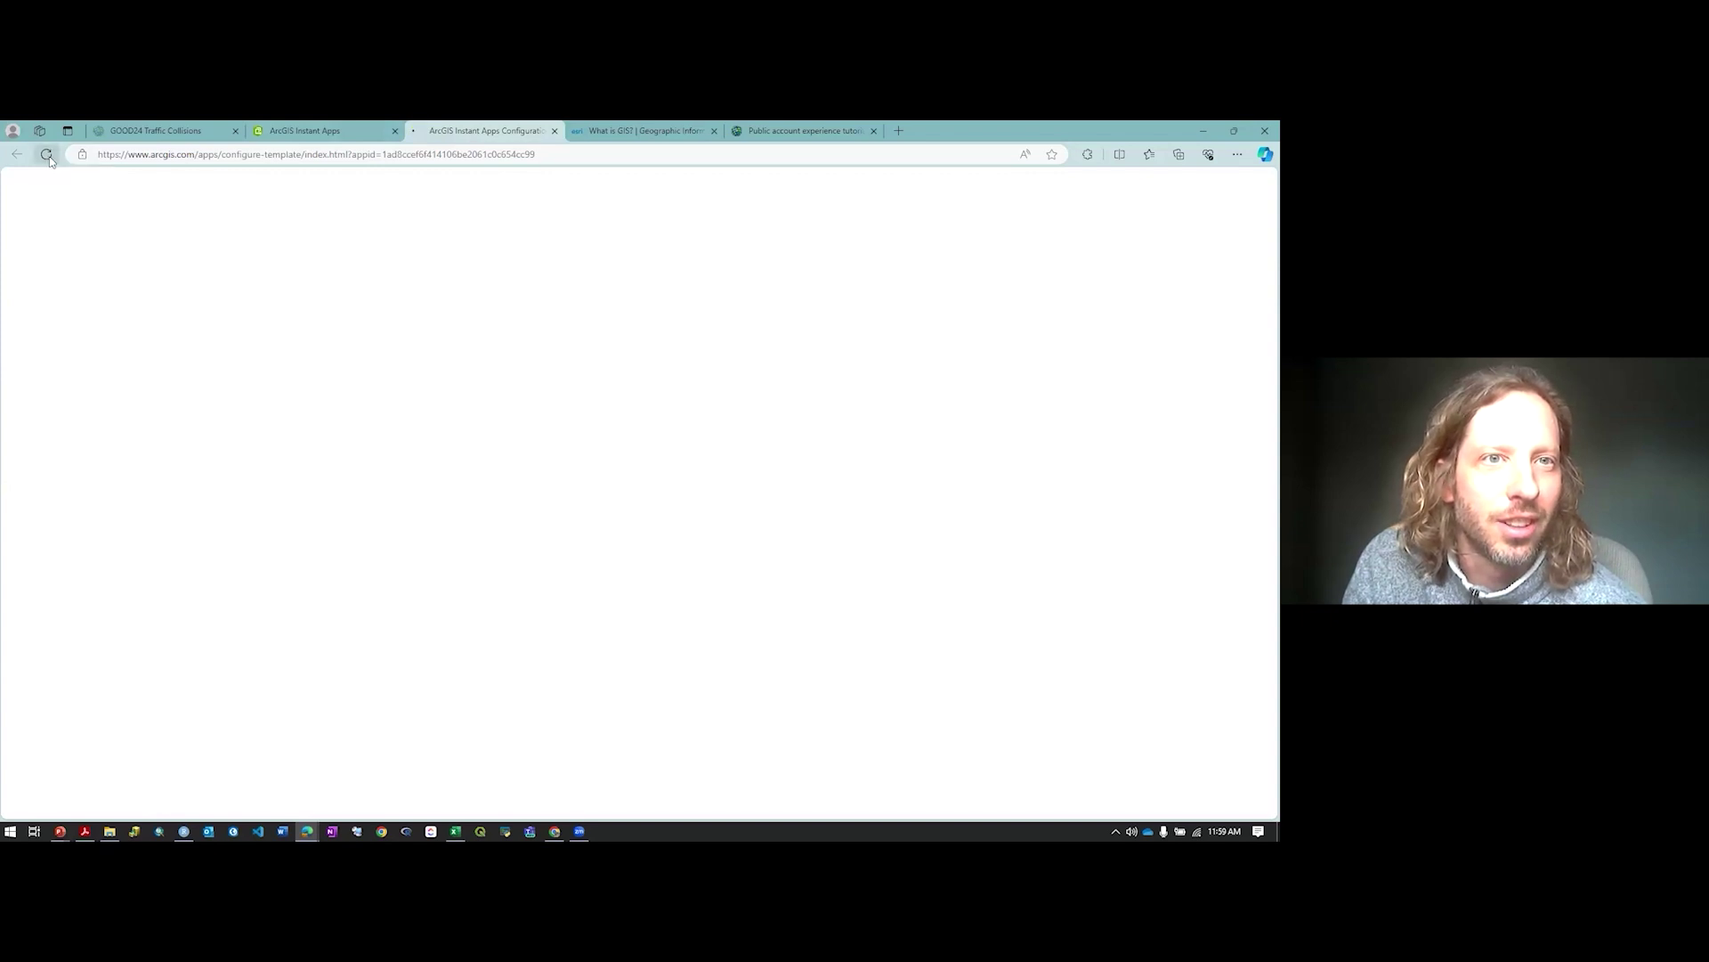
pyautogui.click(307, 133)
pyautogui.press('Escape')
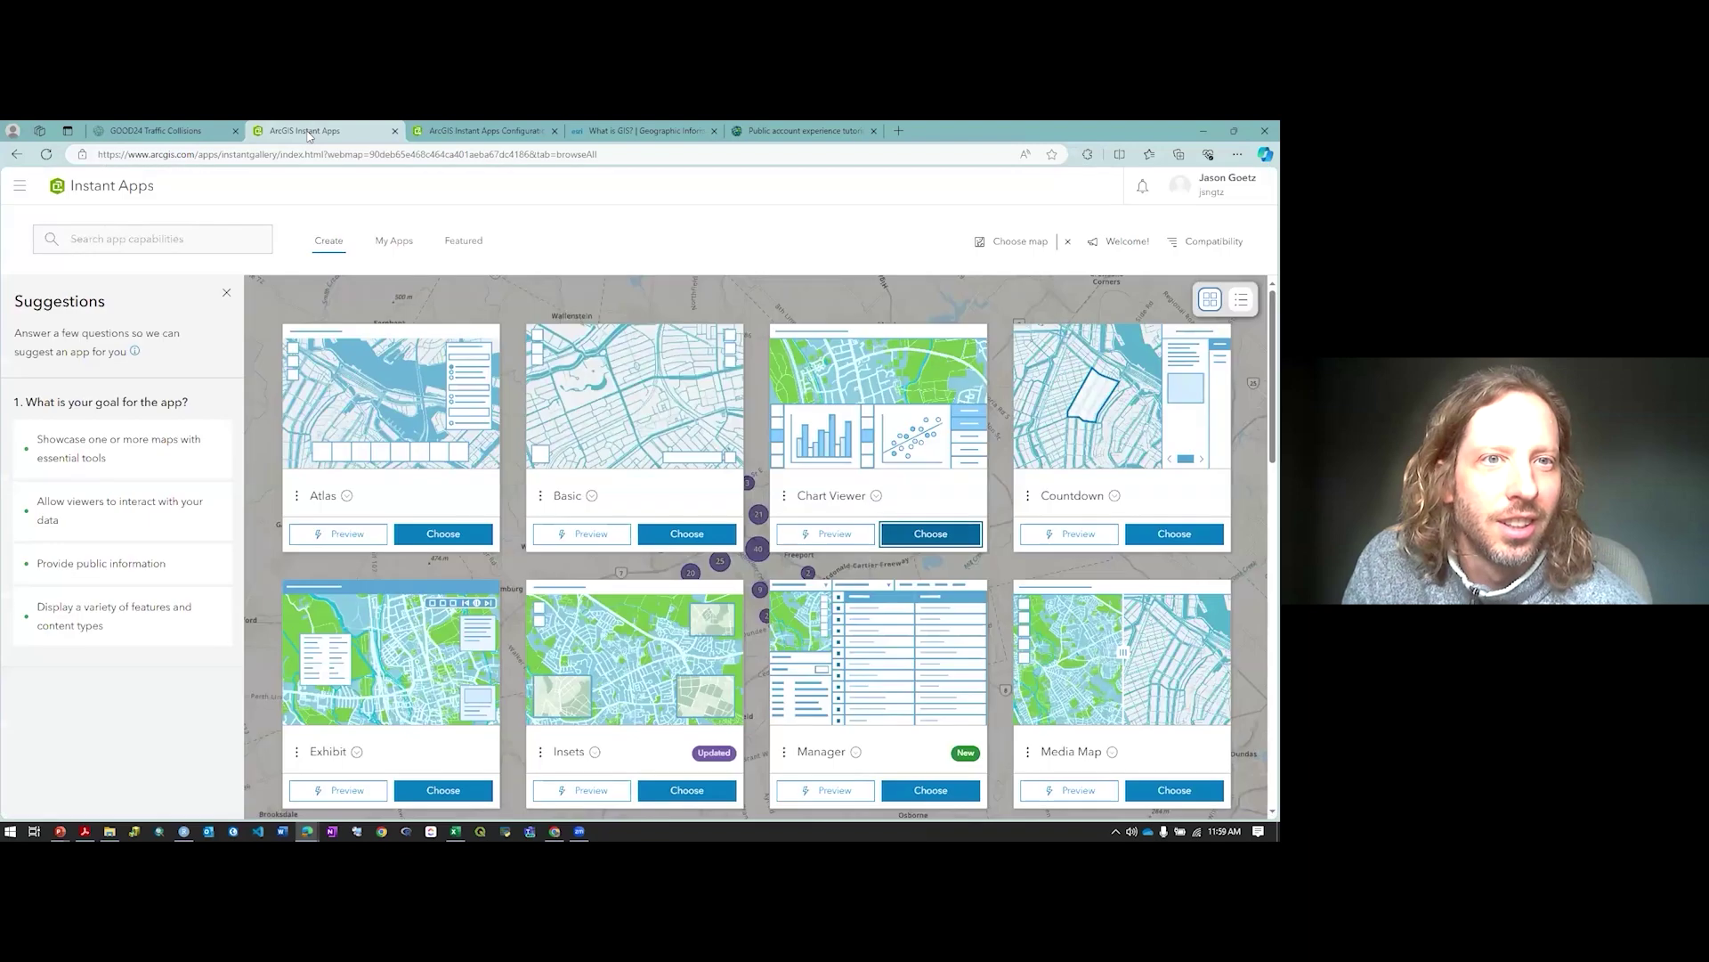
pyautogui.click(19, 185)
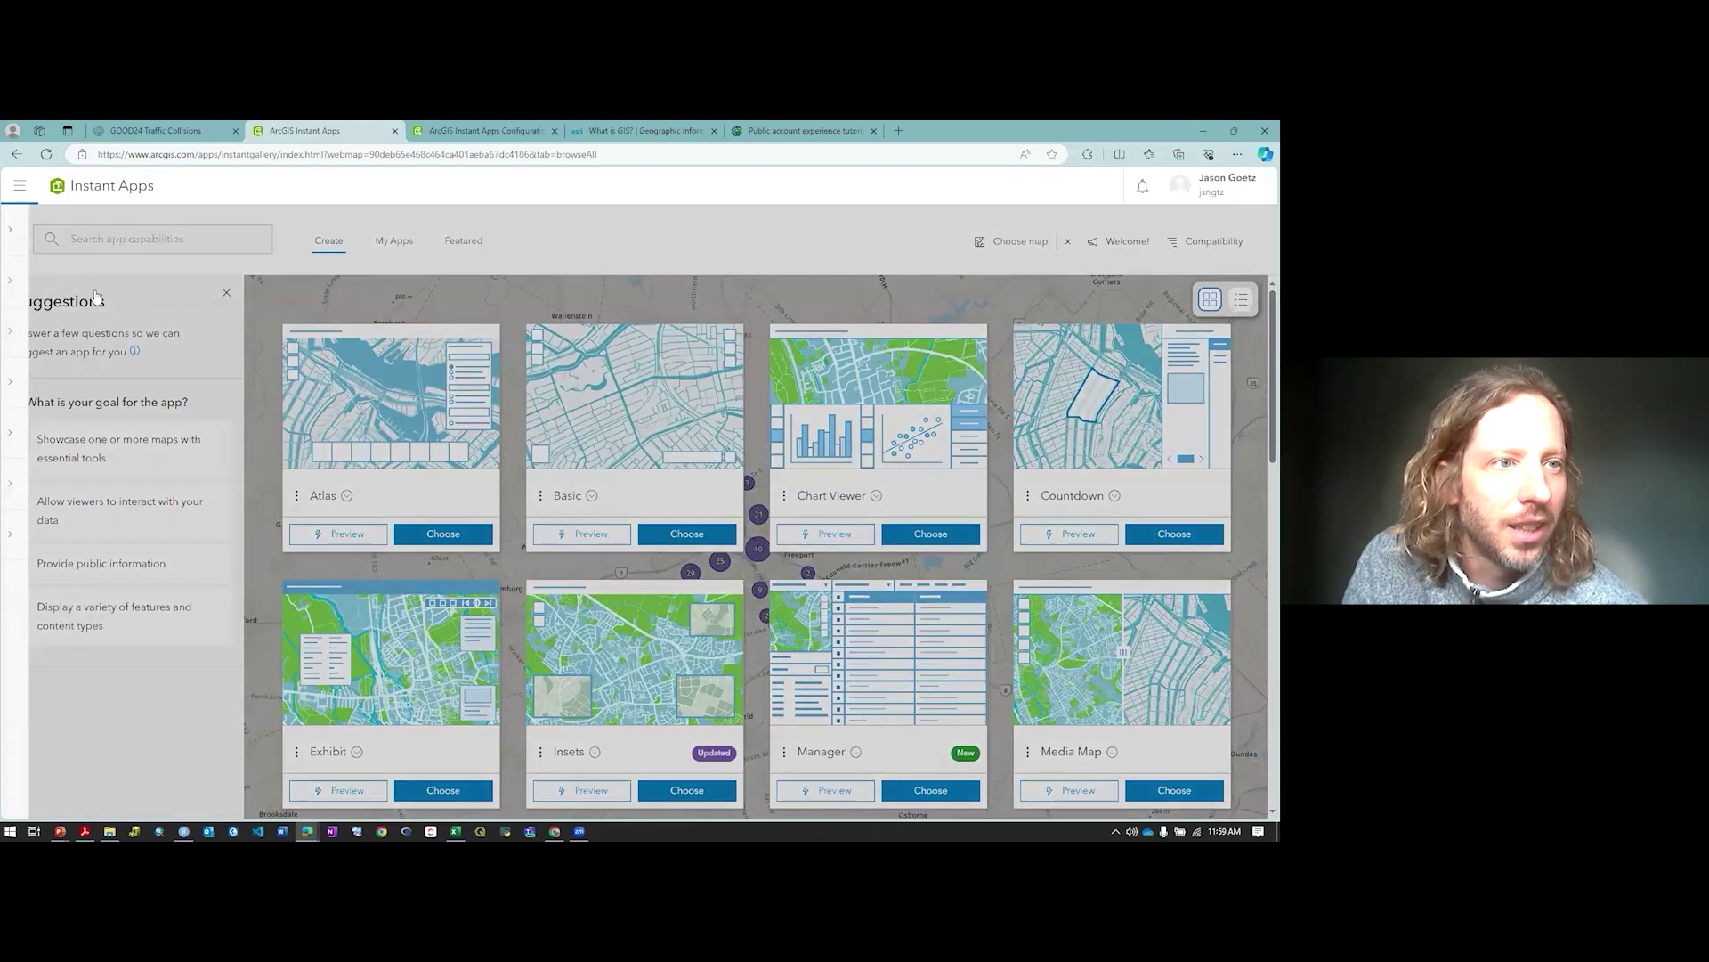
pyautogui.click(68, 552)
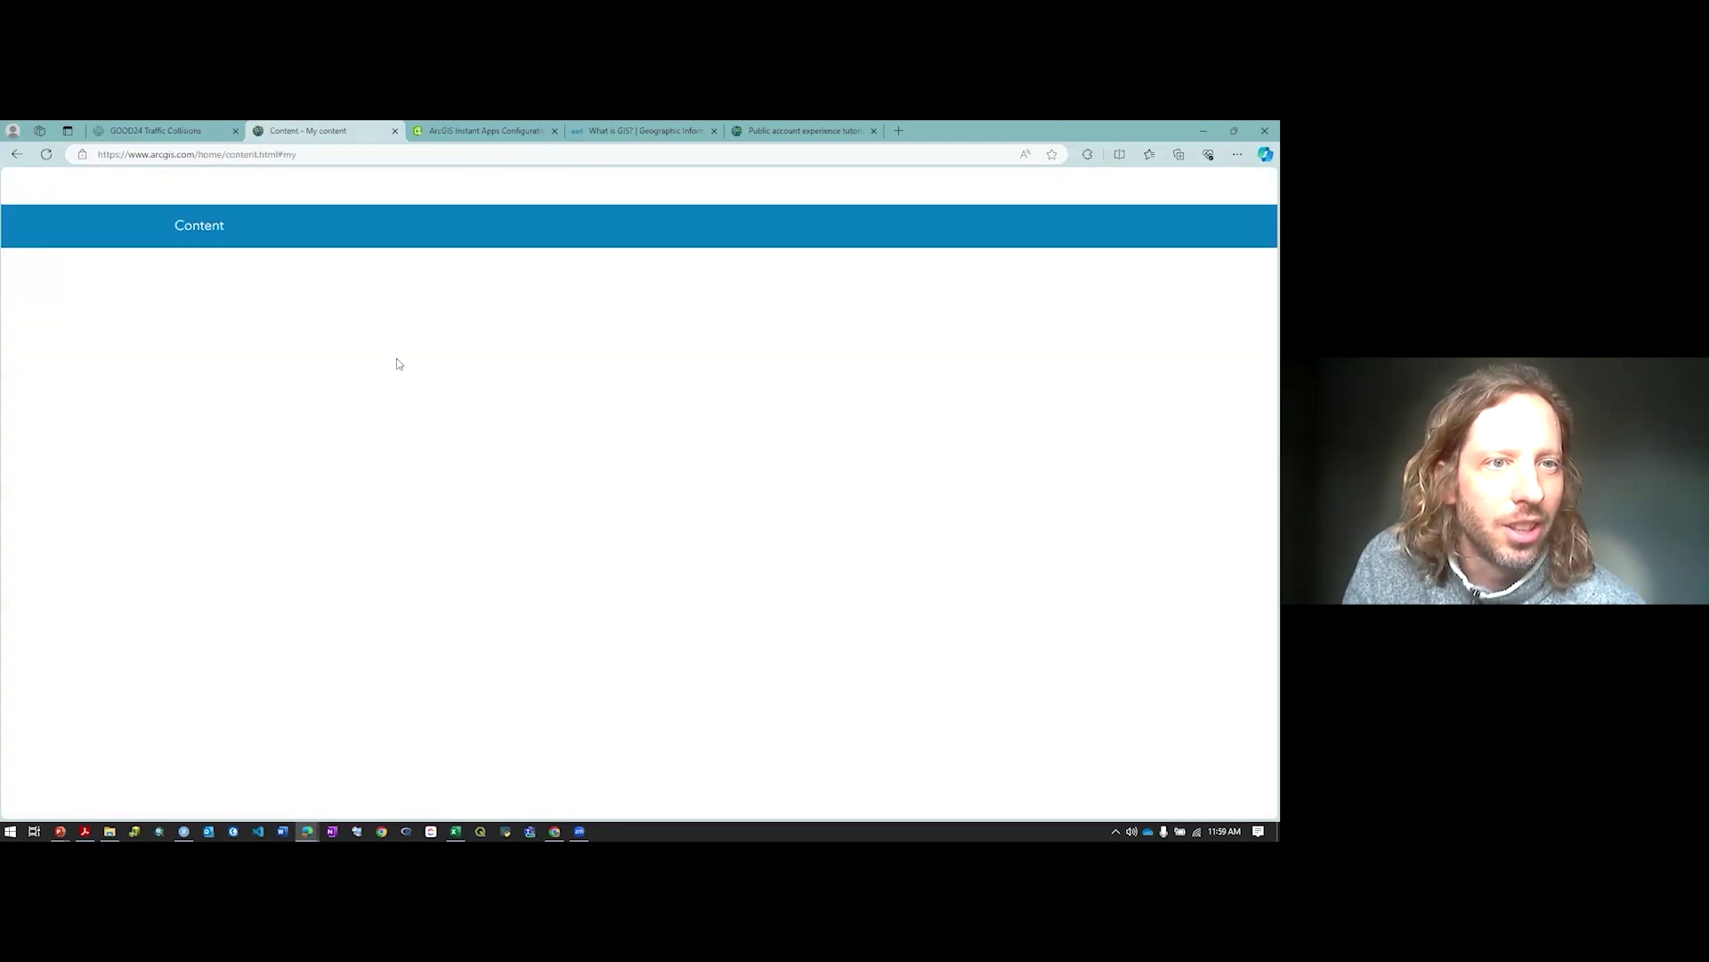
pyautogui.click(242, 472)
pyautogui.click(486, 359)
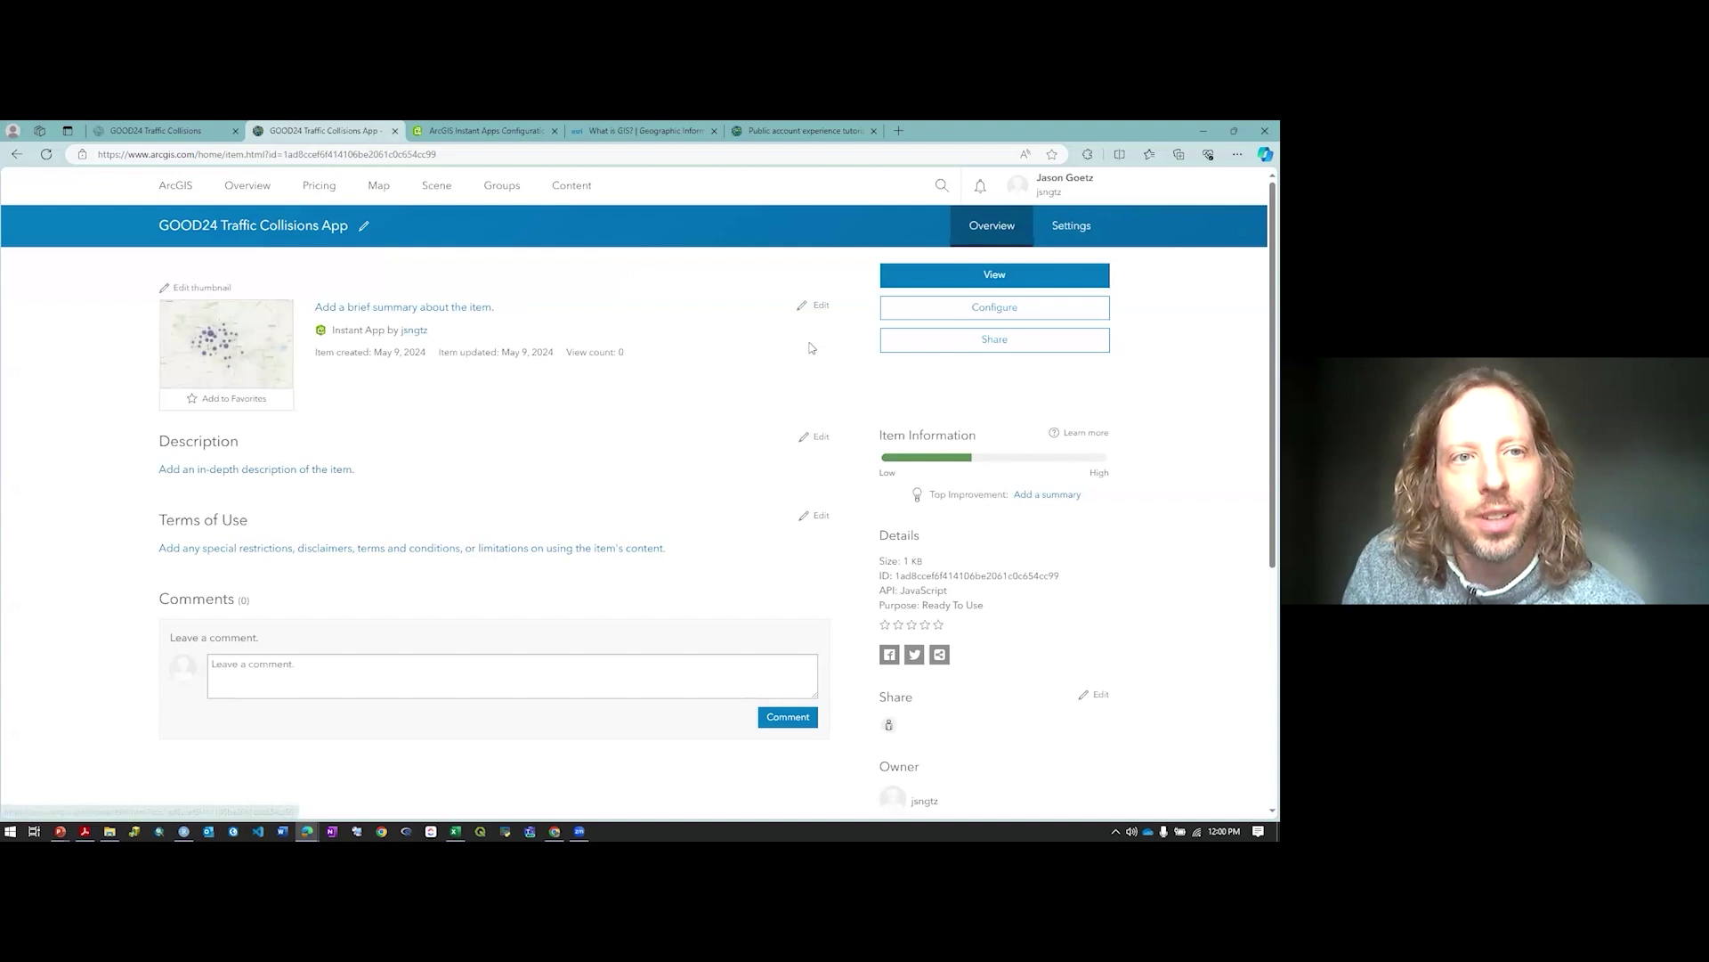
# Try to configure the app from its item page, compare the open configuration pages, and return to the item page
pyautogui.click(1030, 317)
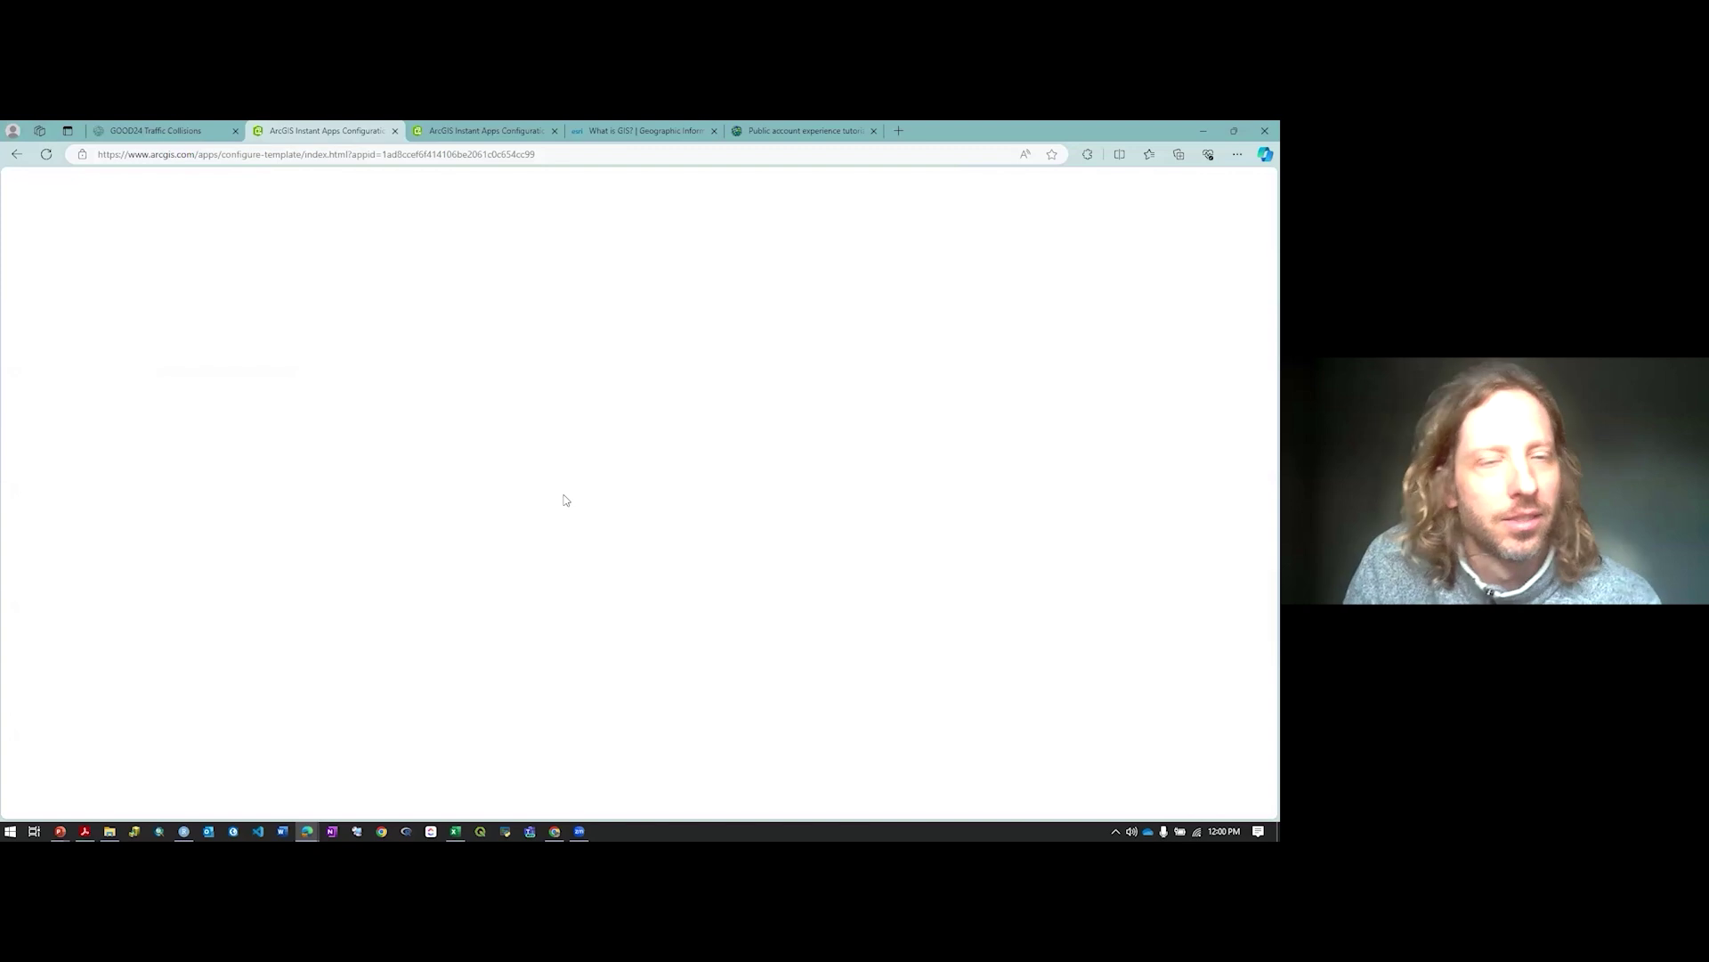
pyautogui.click(497, 137)
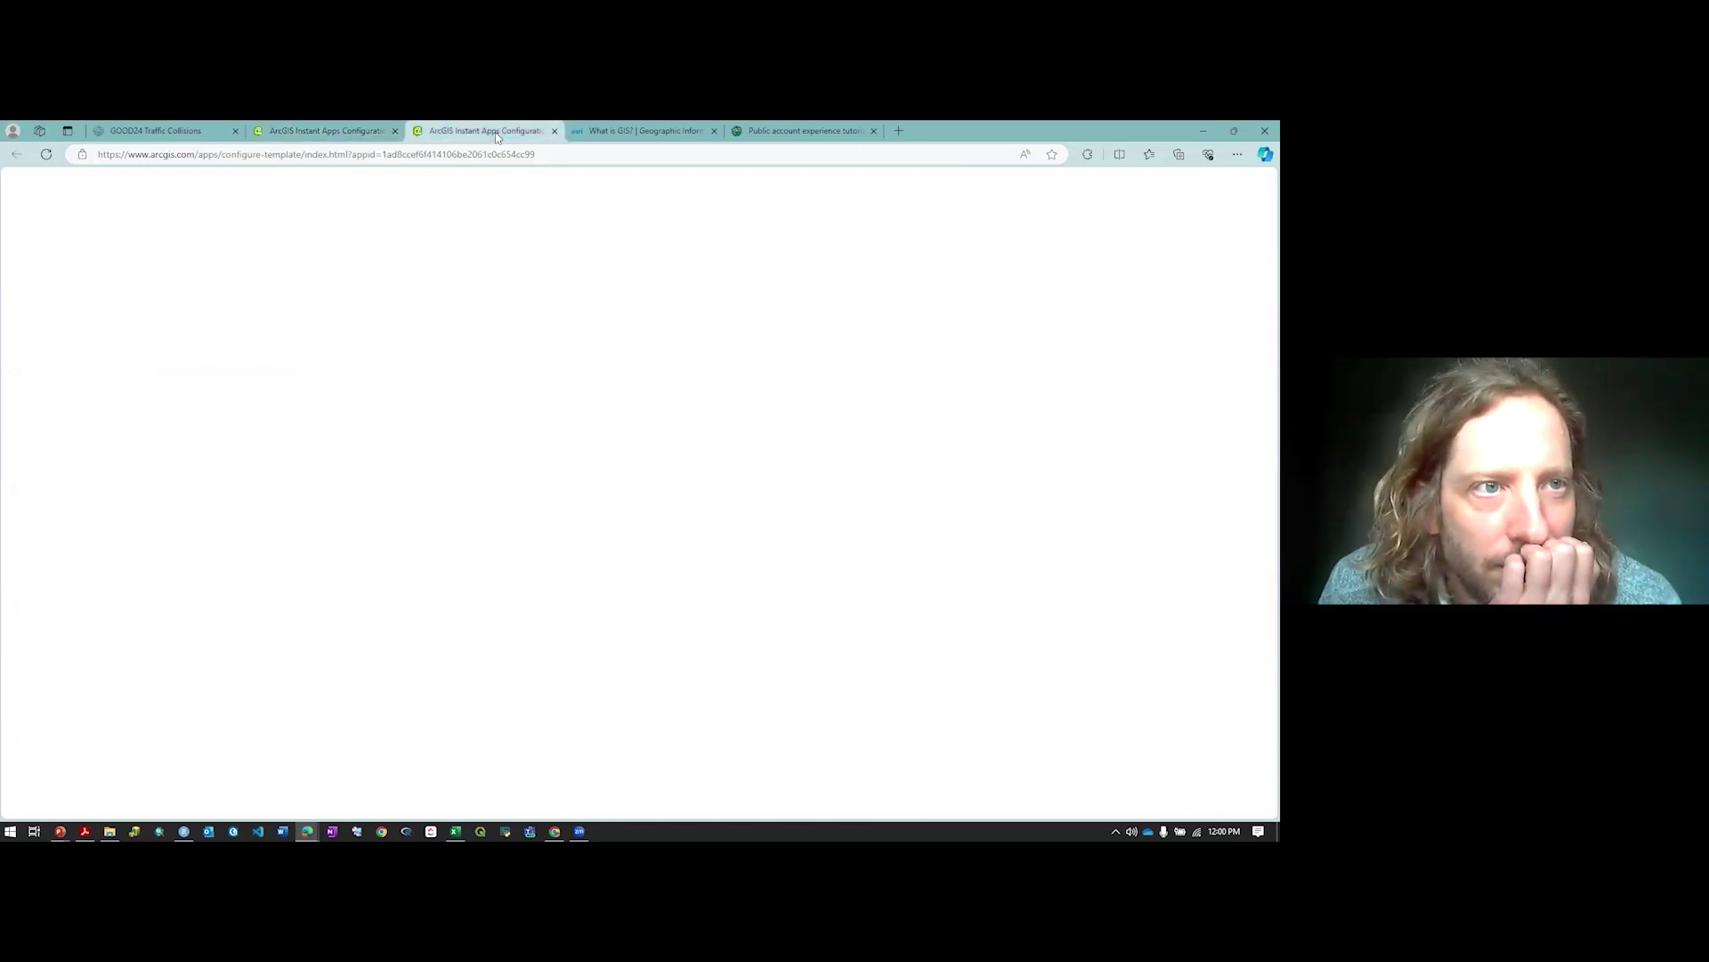
pyautogui.click(345, 130)
pyautogui.click(488, 134)
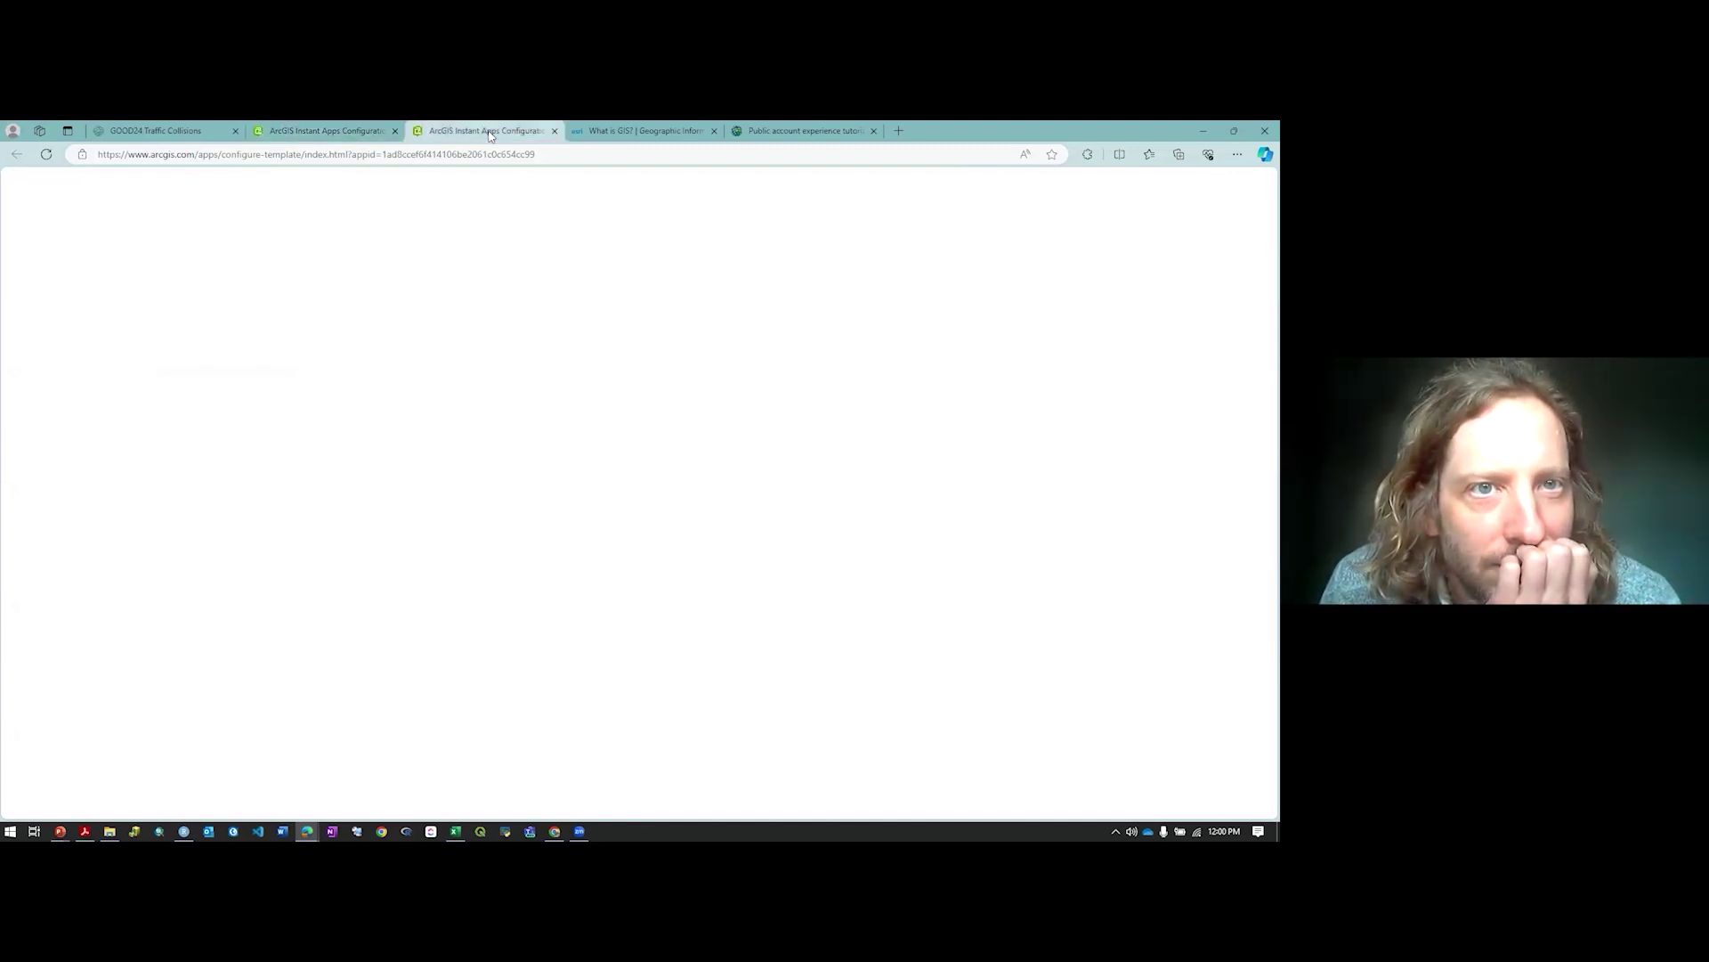
pyautogui.click(363, 134)
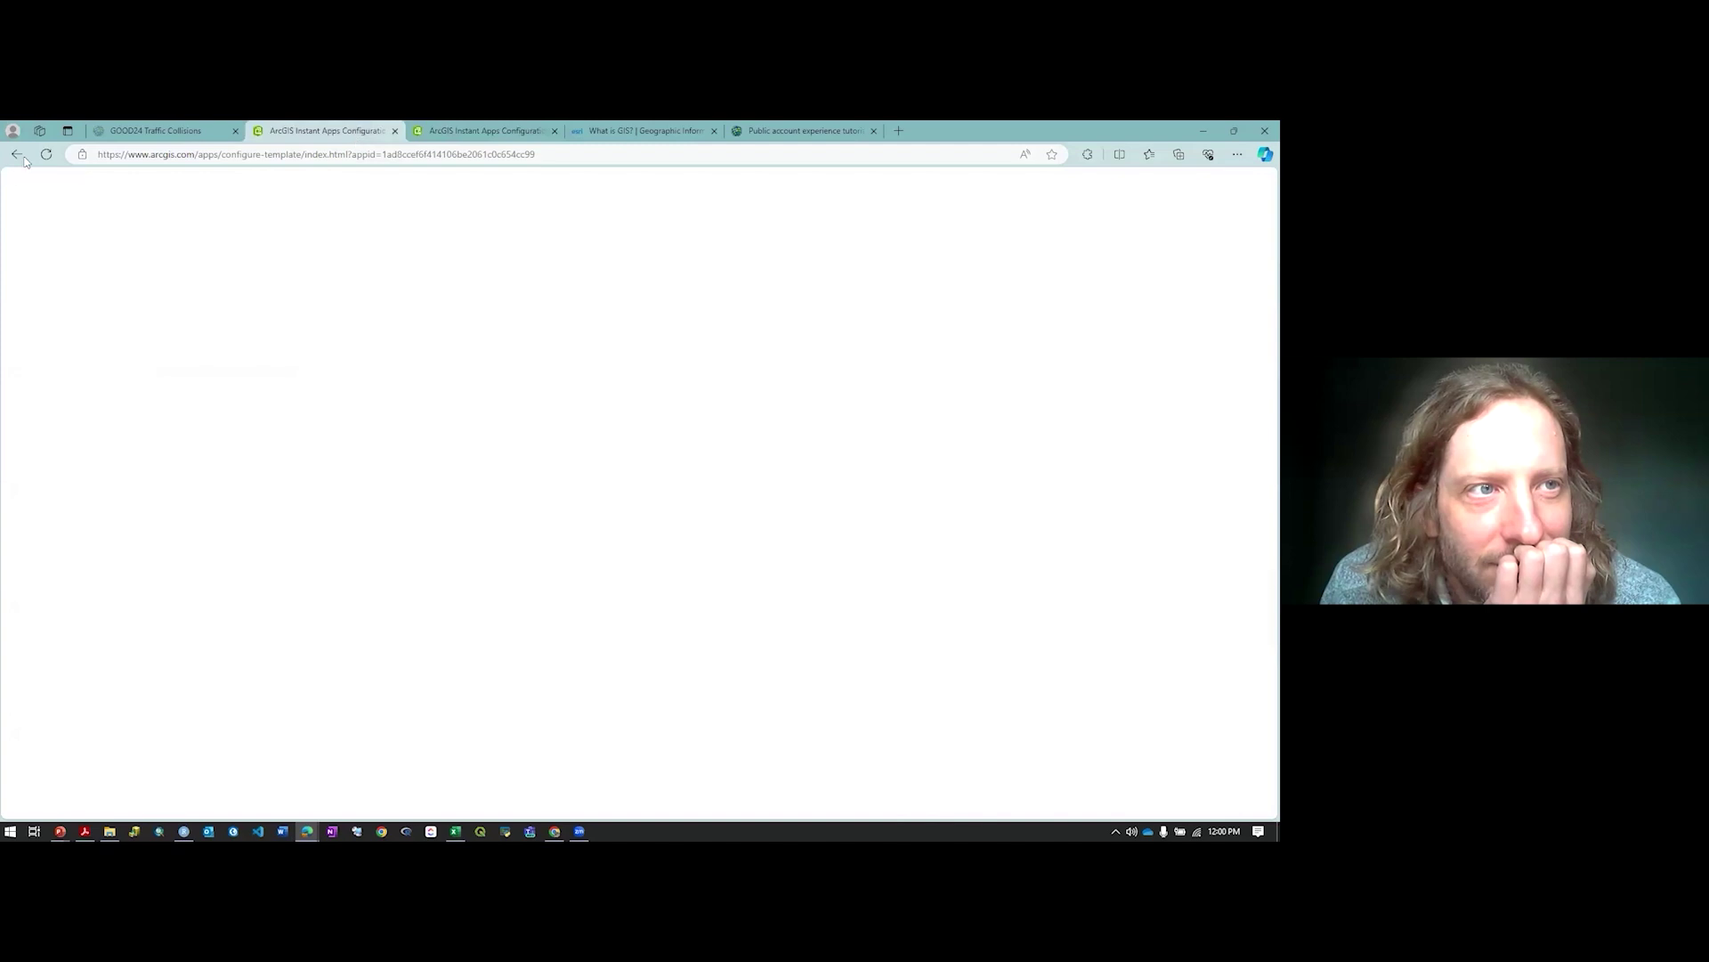
pyautogui.click(214, 135)
pyautogui.click(316, 136)
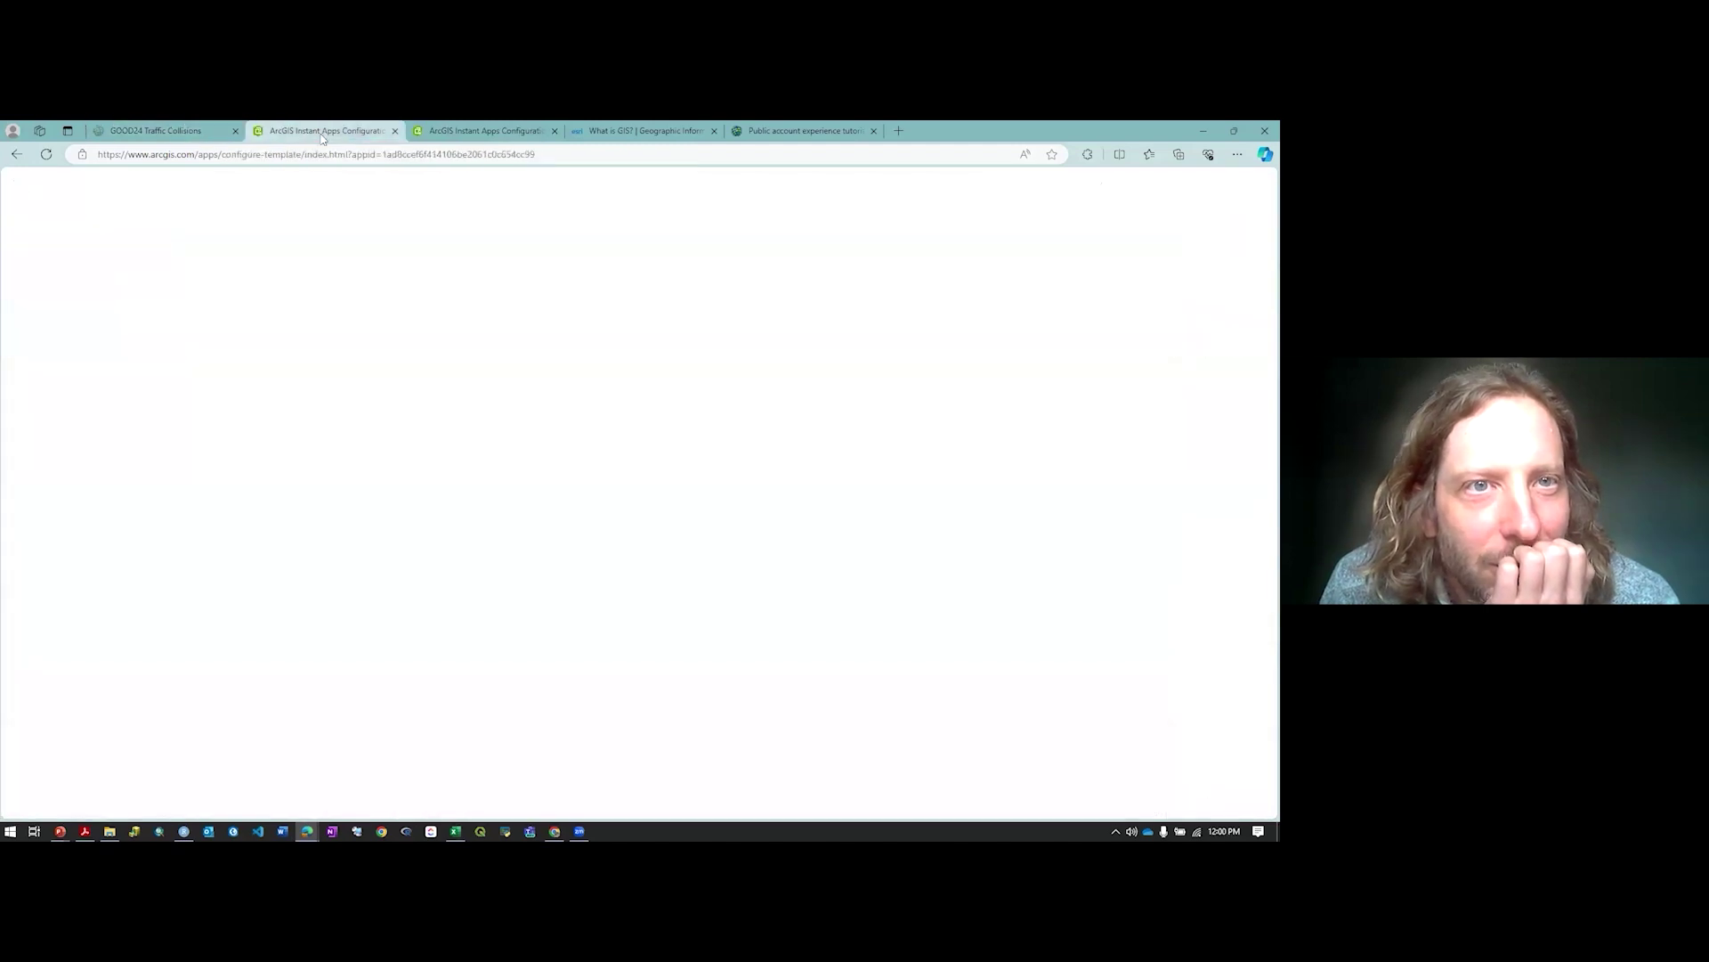
pyautogui.click(477, 132)
pyautogui.click(339, 136)
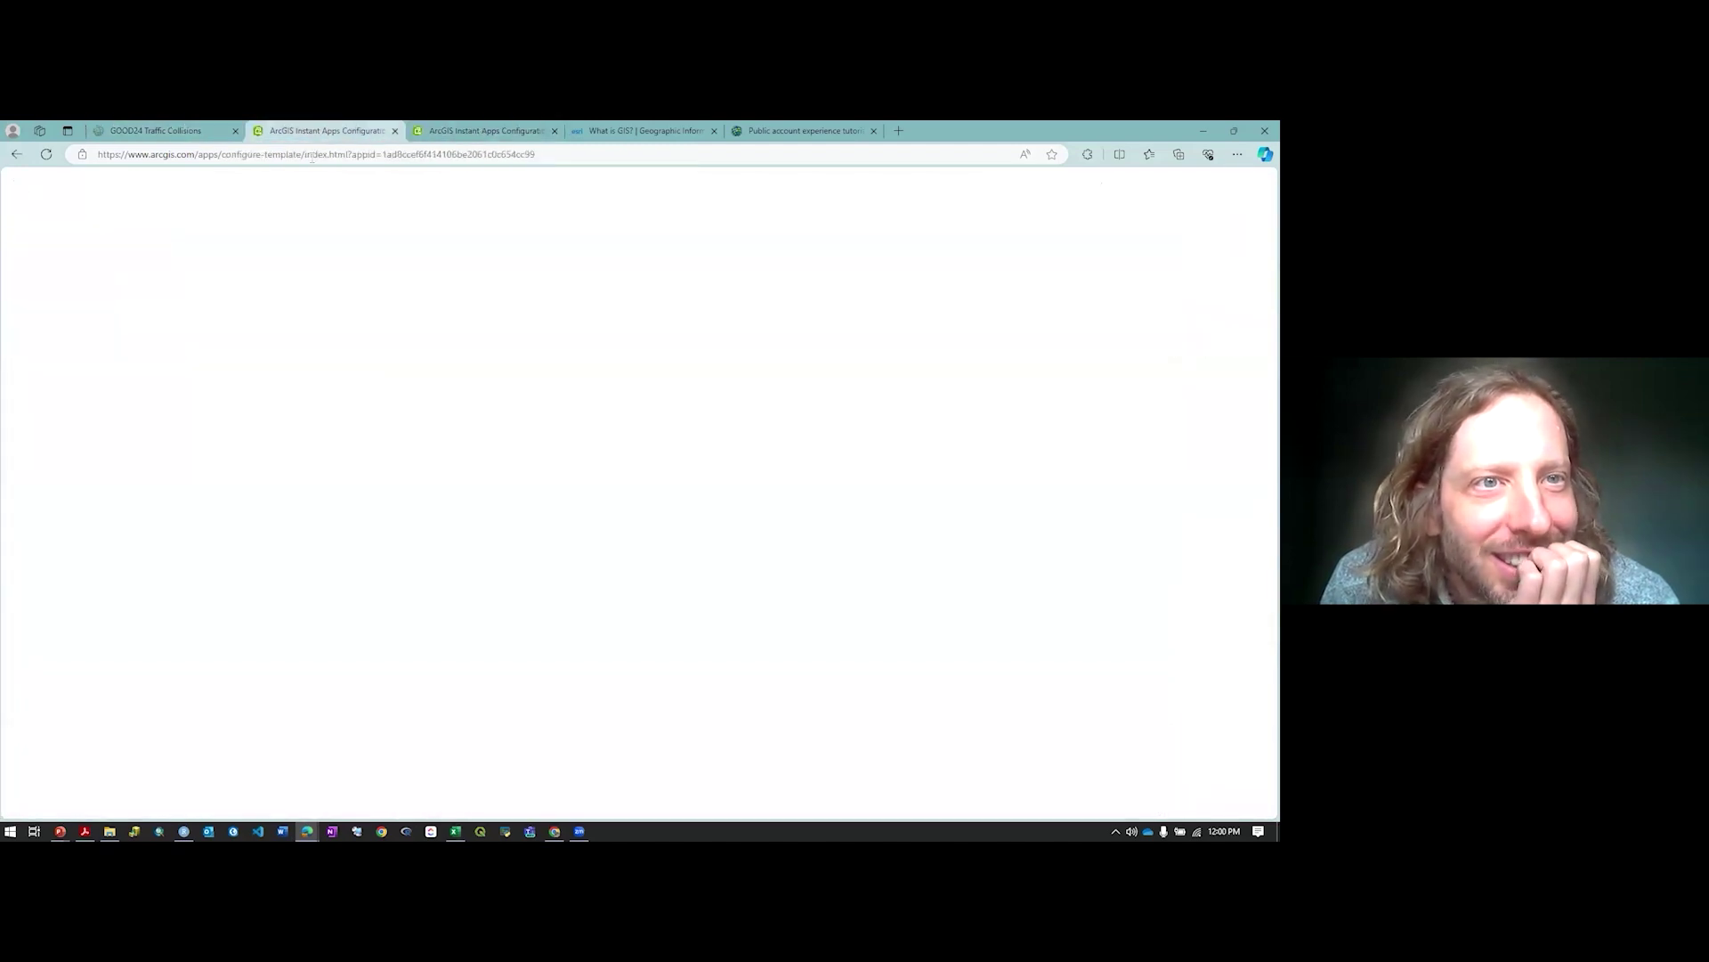
pyautogui.click(14, 157)
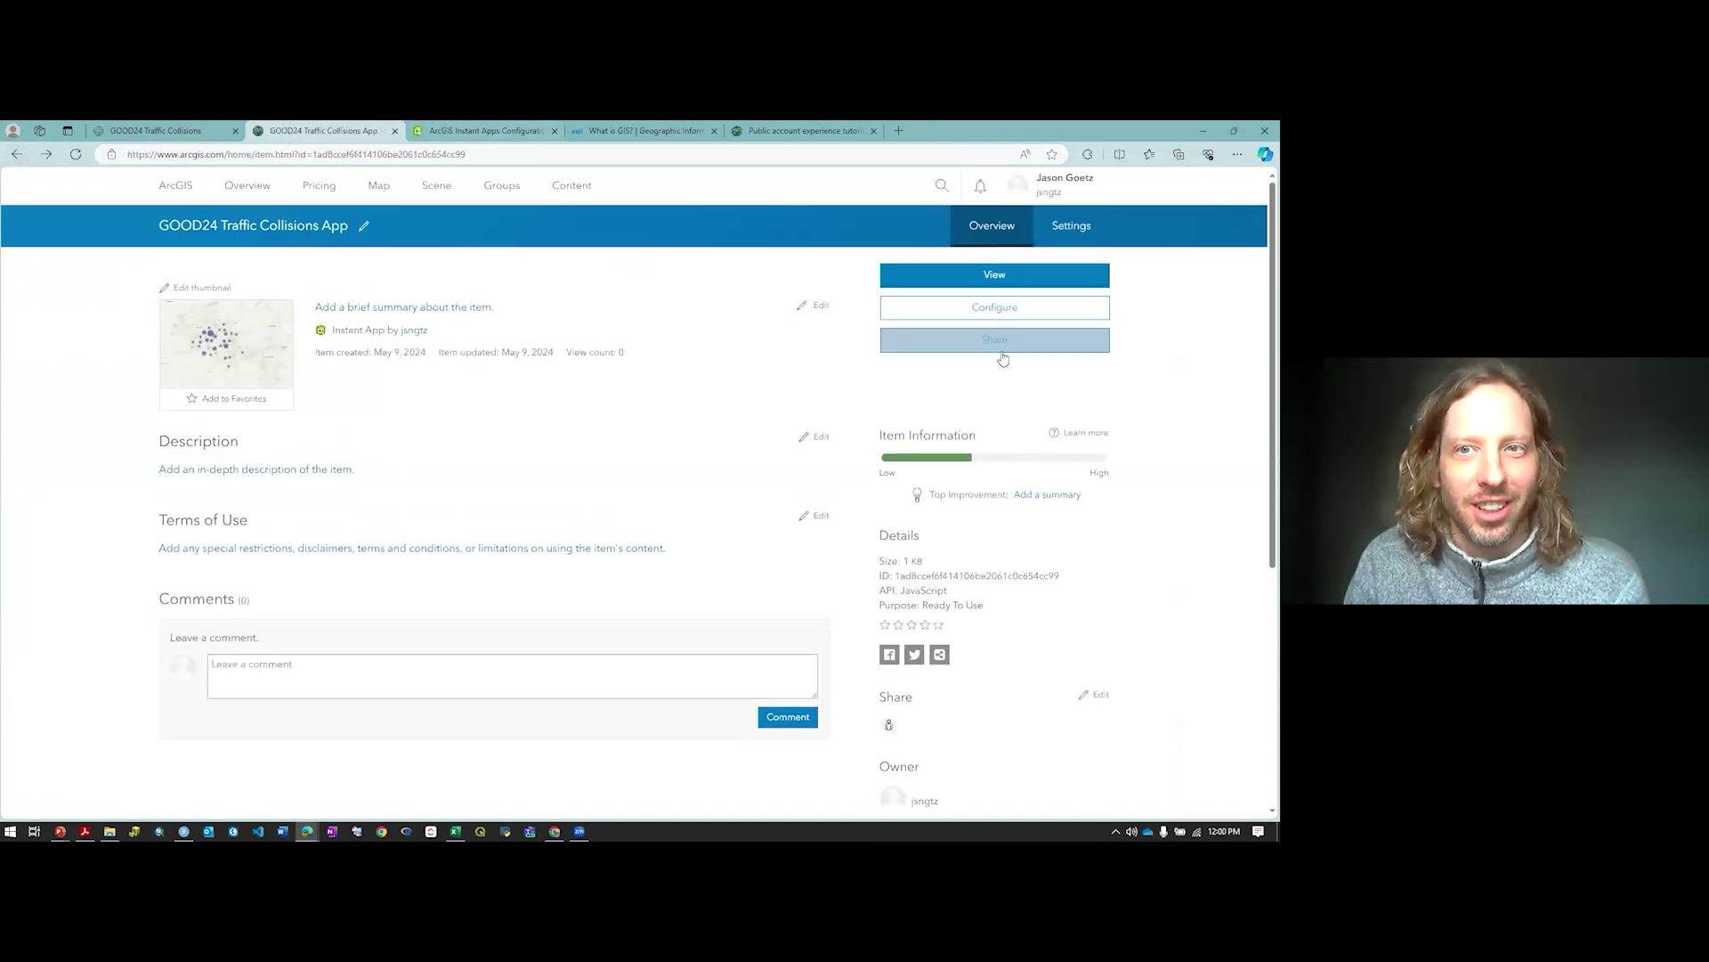
# View the app, examine the collision clusters around Kitchener, and display the yearly total and accident classification charts side by side
pyautogui.click(994, 275)
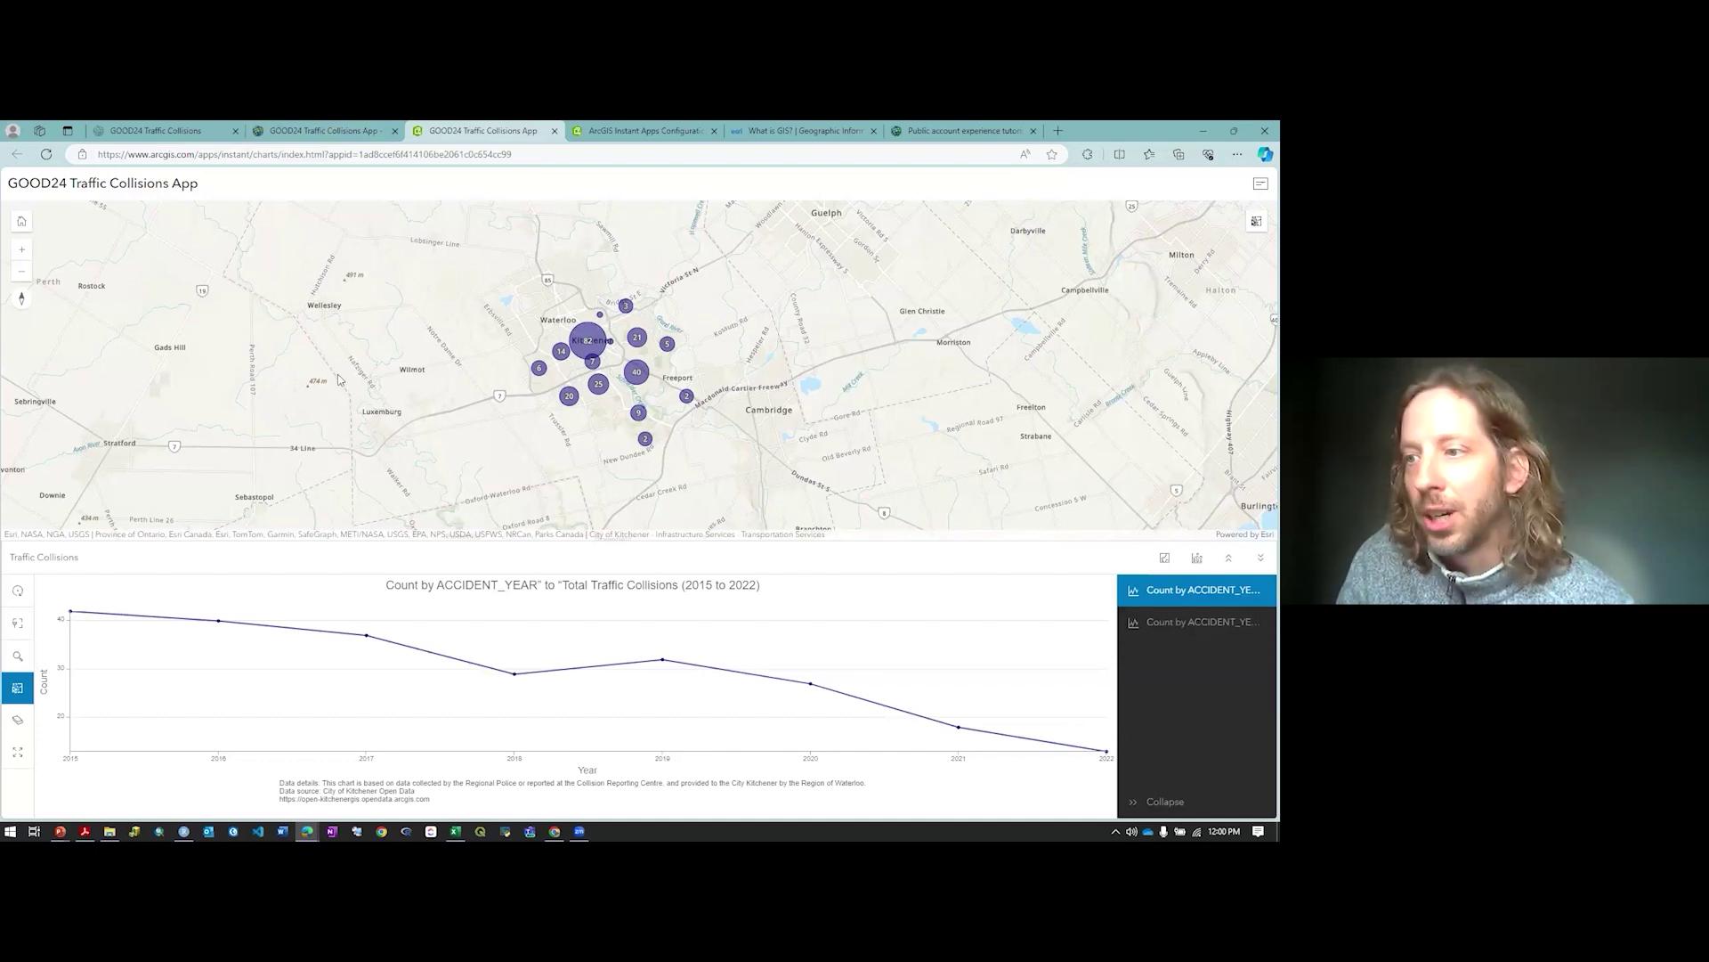
pyautogui.moveTo(807, 445); pyautogui.dragTo(636, 456)
pyautogui.scroll(1, 435, 434)
pyautogui.scroll(-1, 433, 434)
pyautogui.scroll(1, 432, 434)
pyautogui.moveTo(432, 434); pyautogui.dragTo(547, 482)
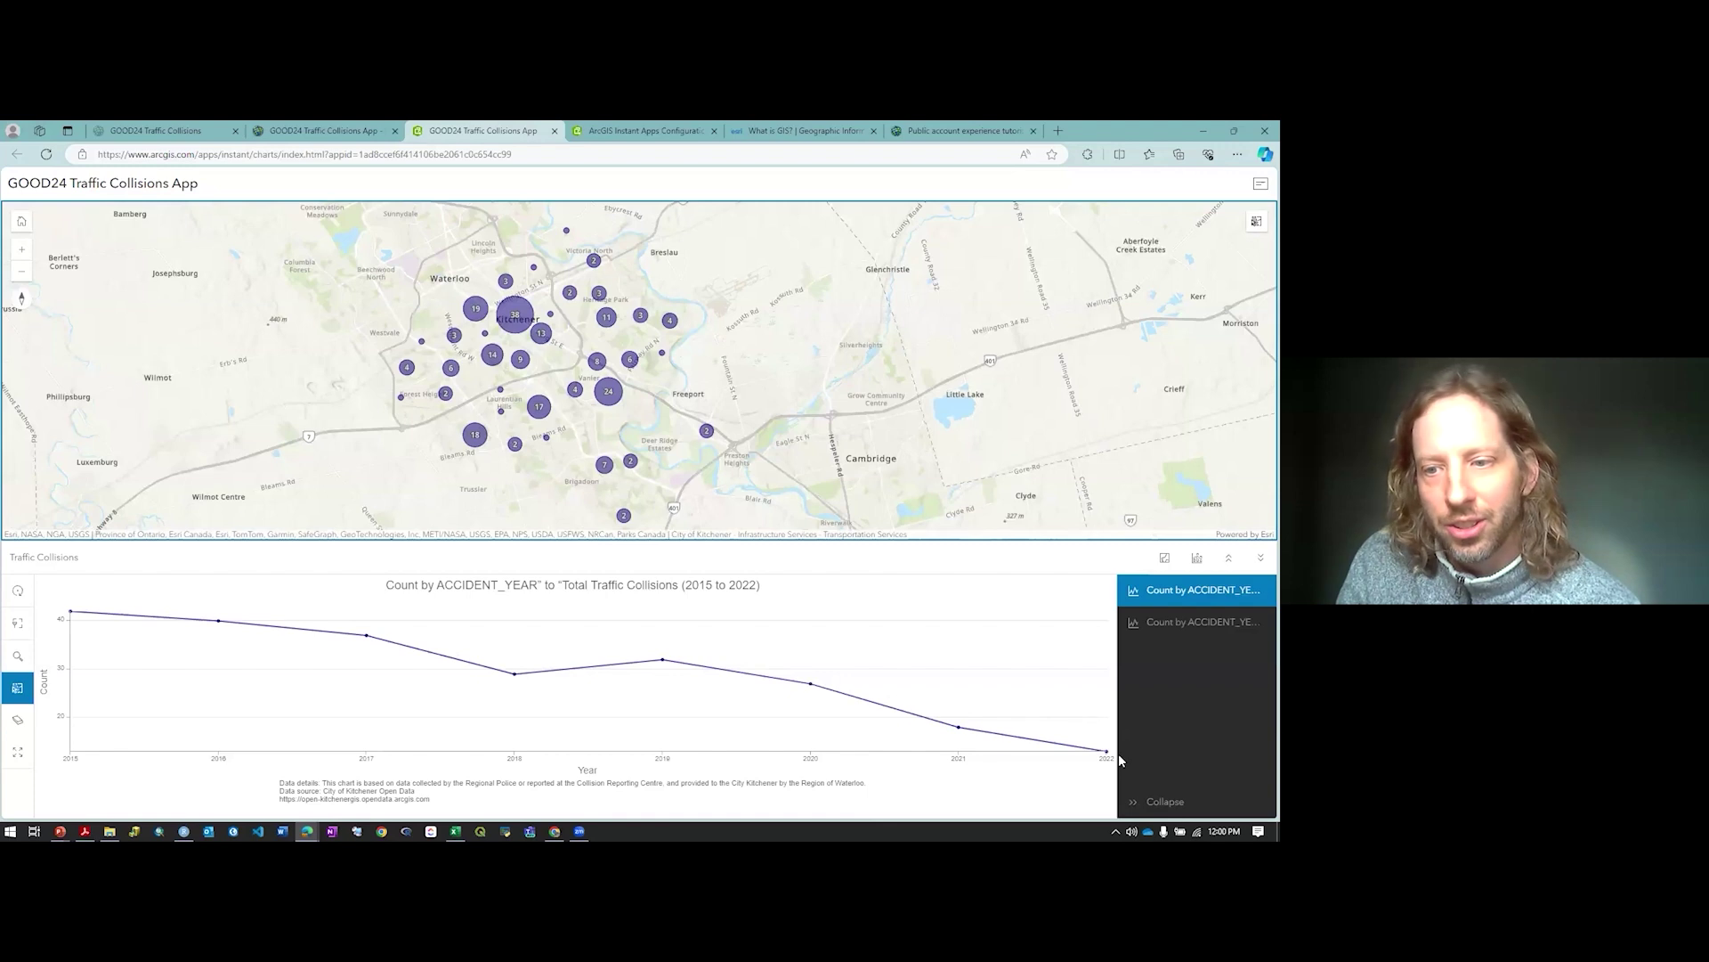
pyautogui.click(1244, 621)
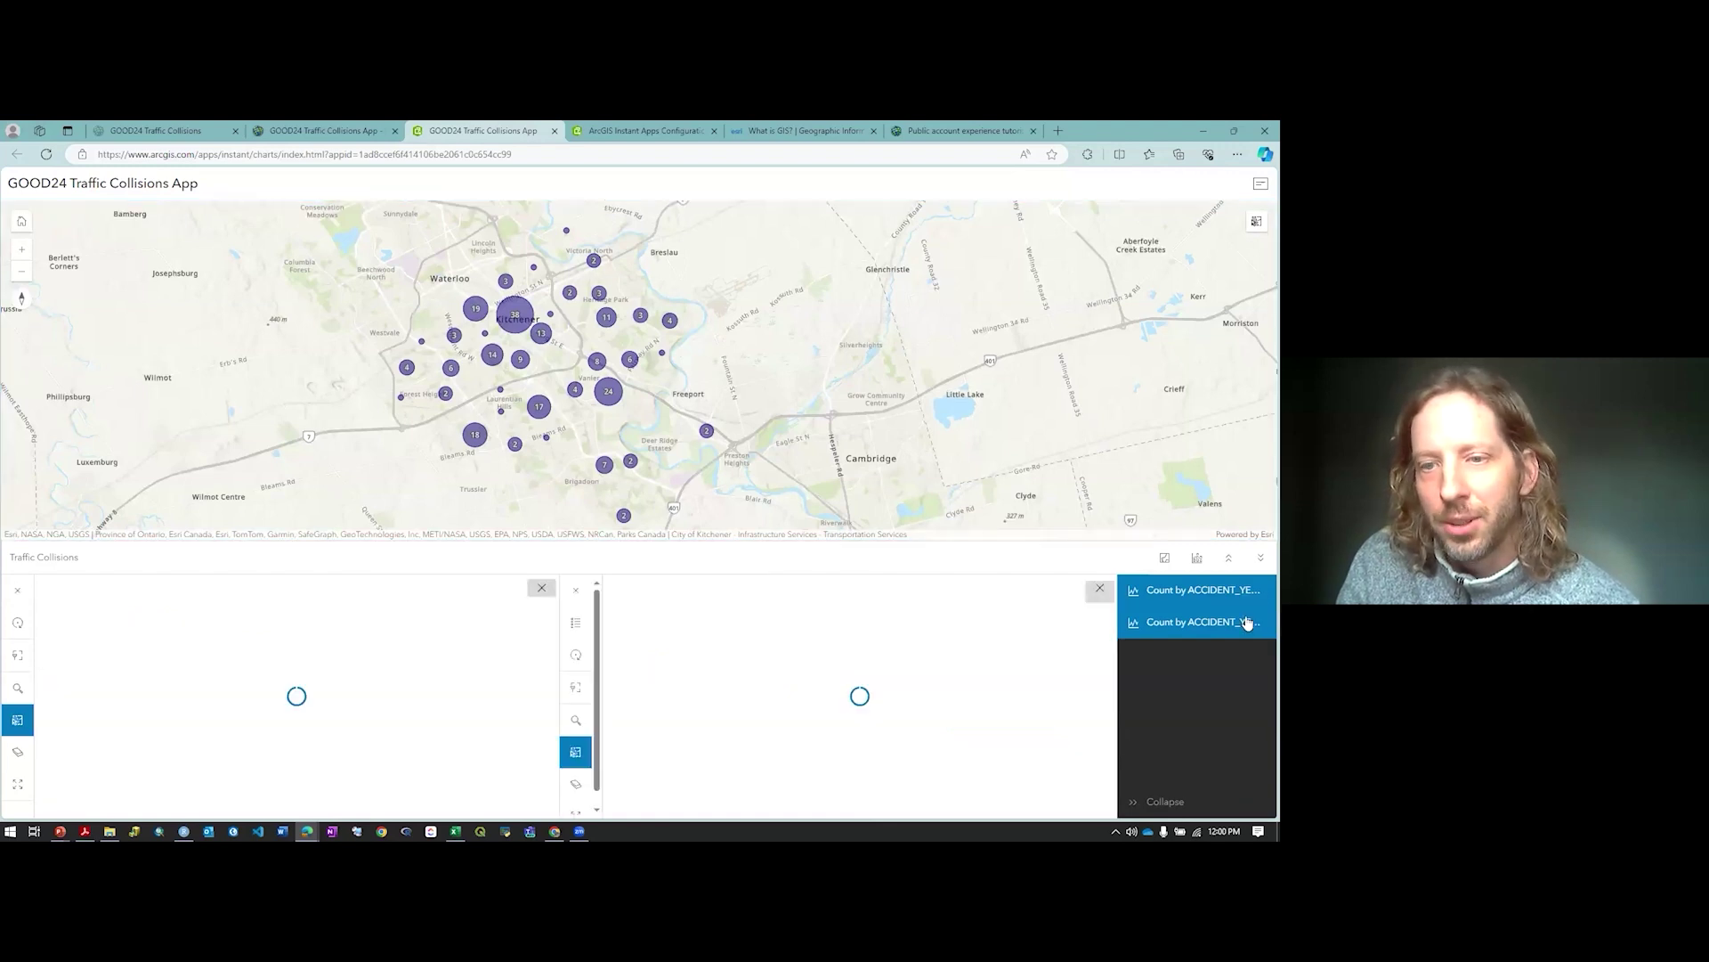
pyautogui.click(1168, 589)
pyautogui.click(1181, 603)
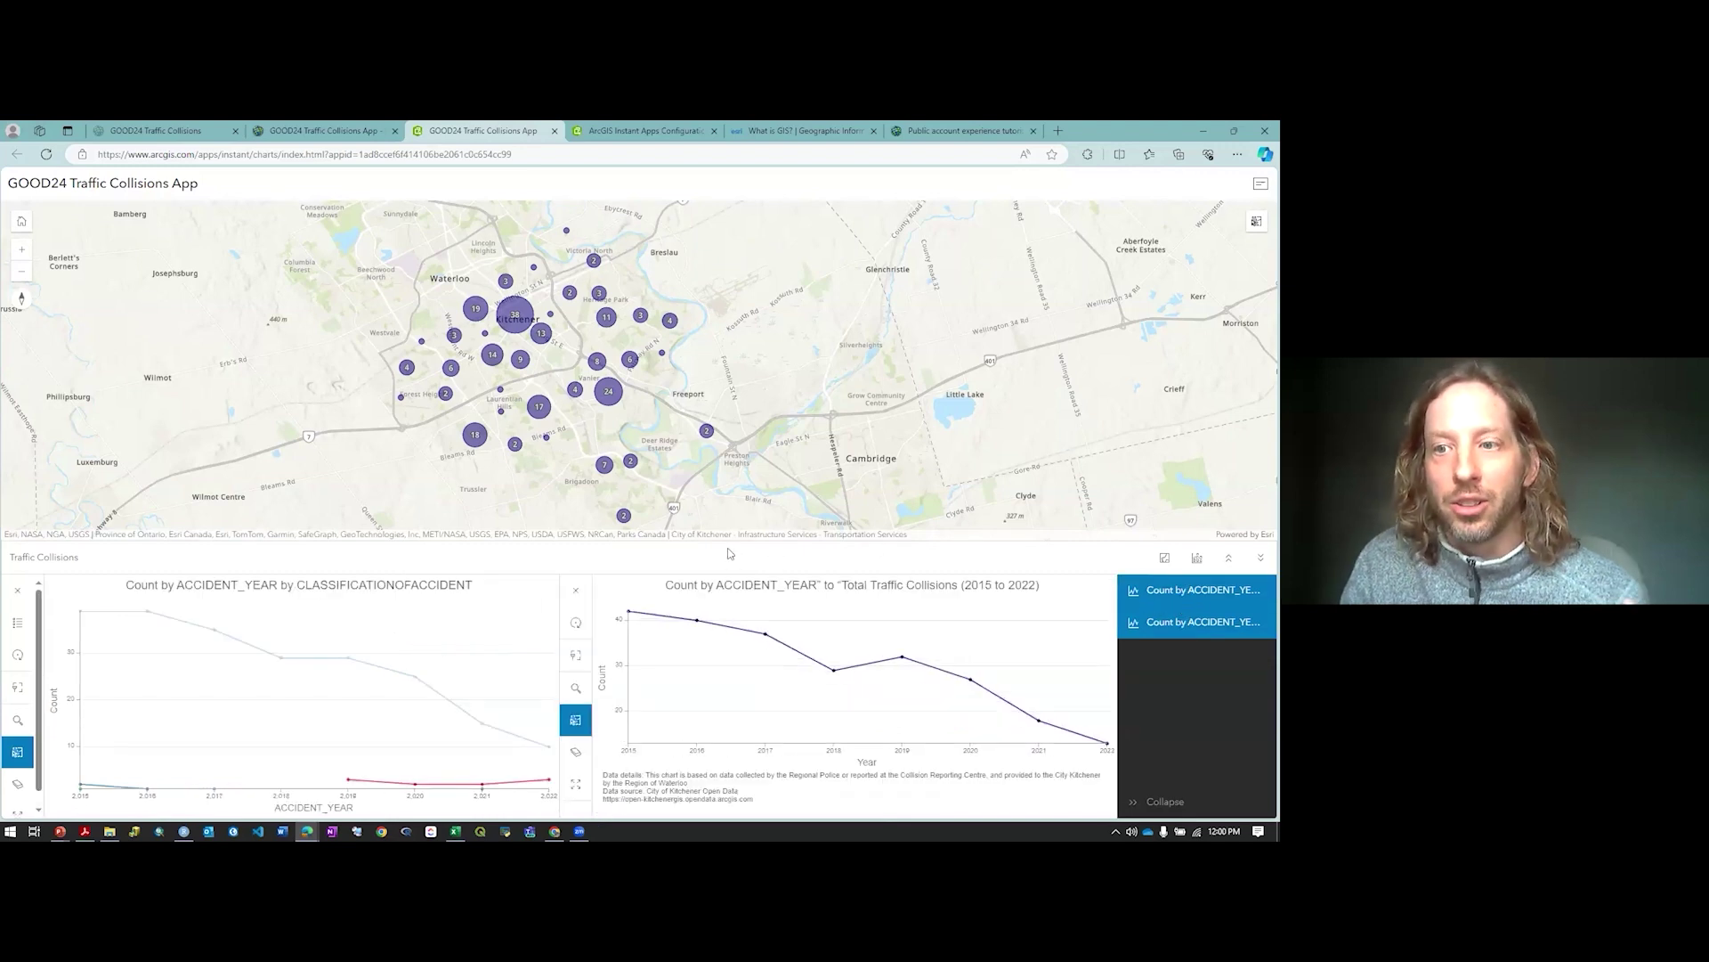
pyautogui.click(412, 154)
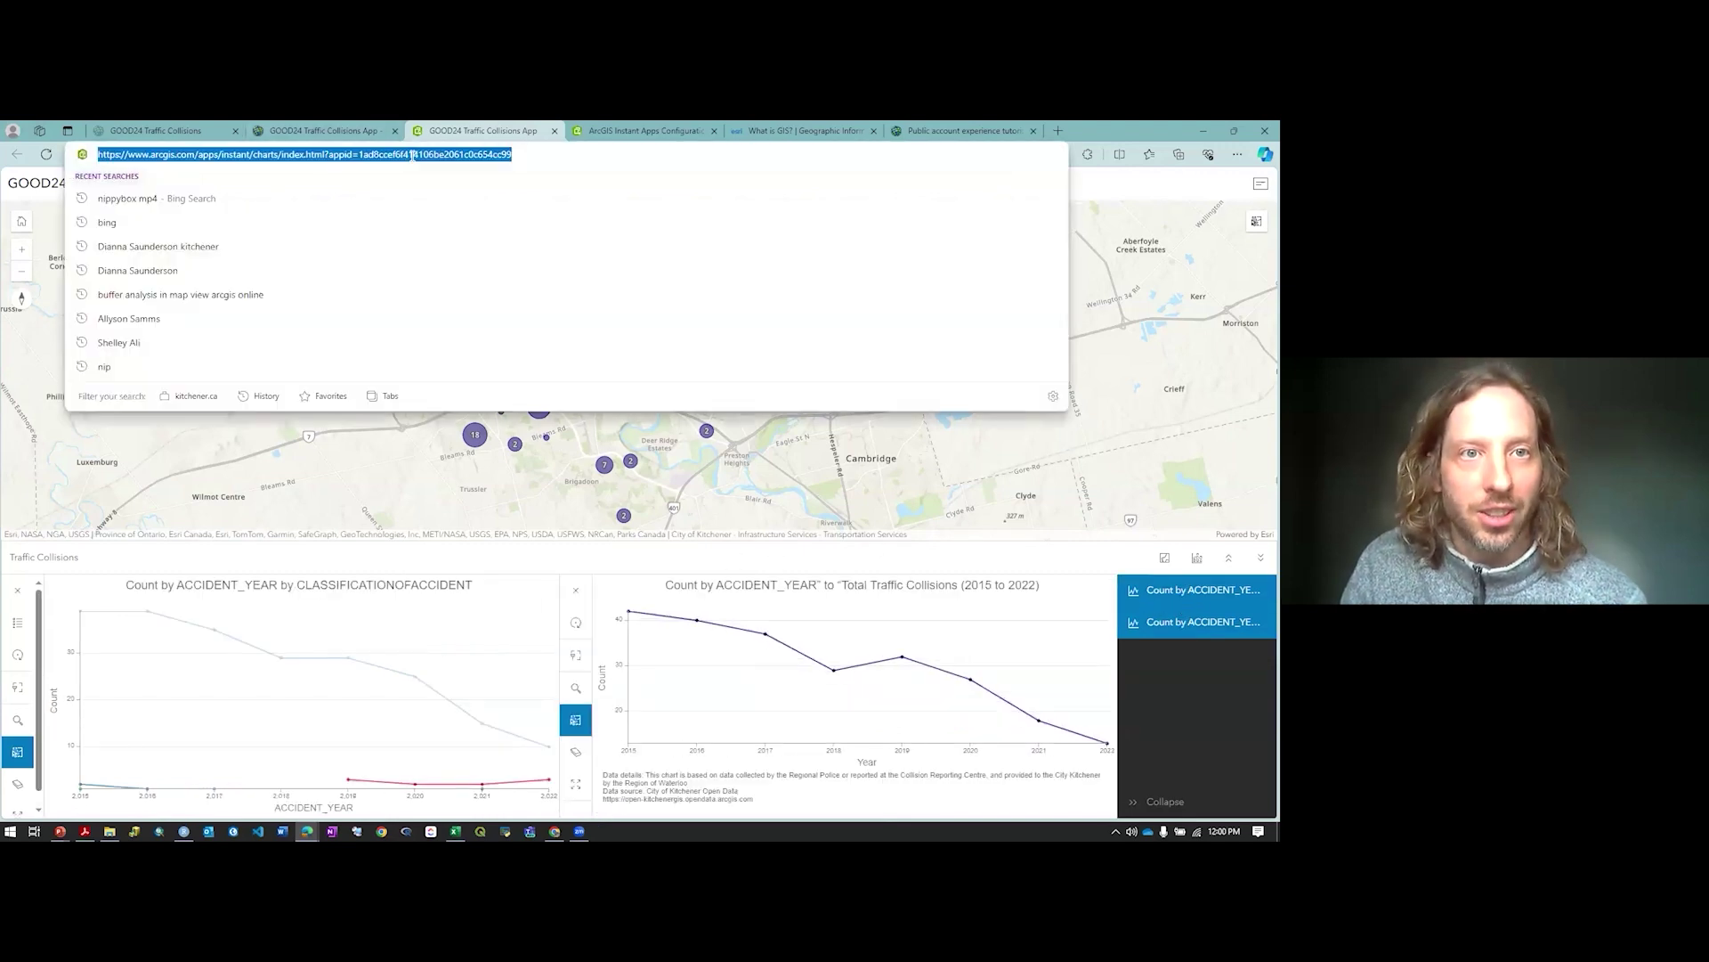
# Share the GOOD24 Traffic Collisions App with Everyone (public) and update the sharing of its related content
pyautogui.click(310, 131)
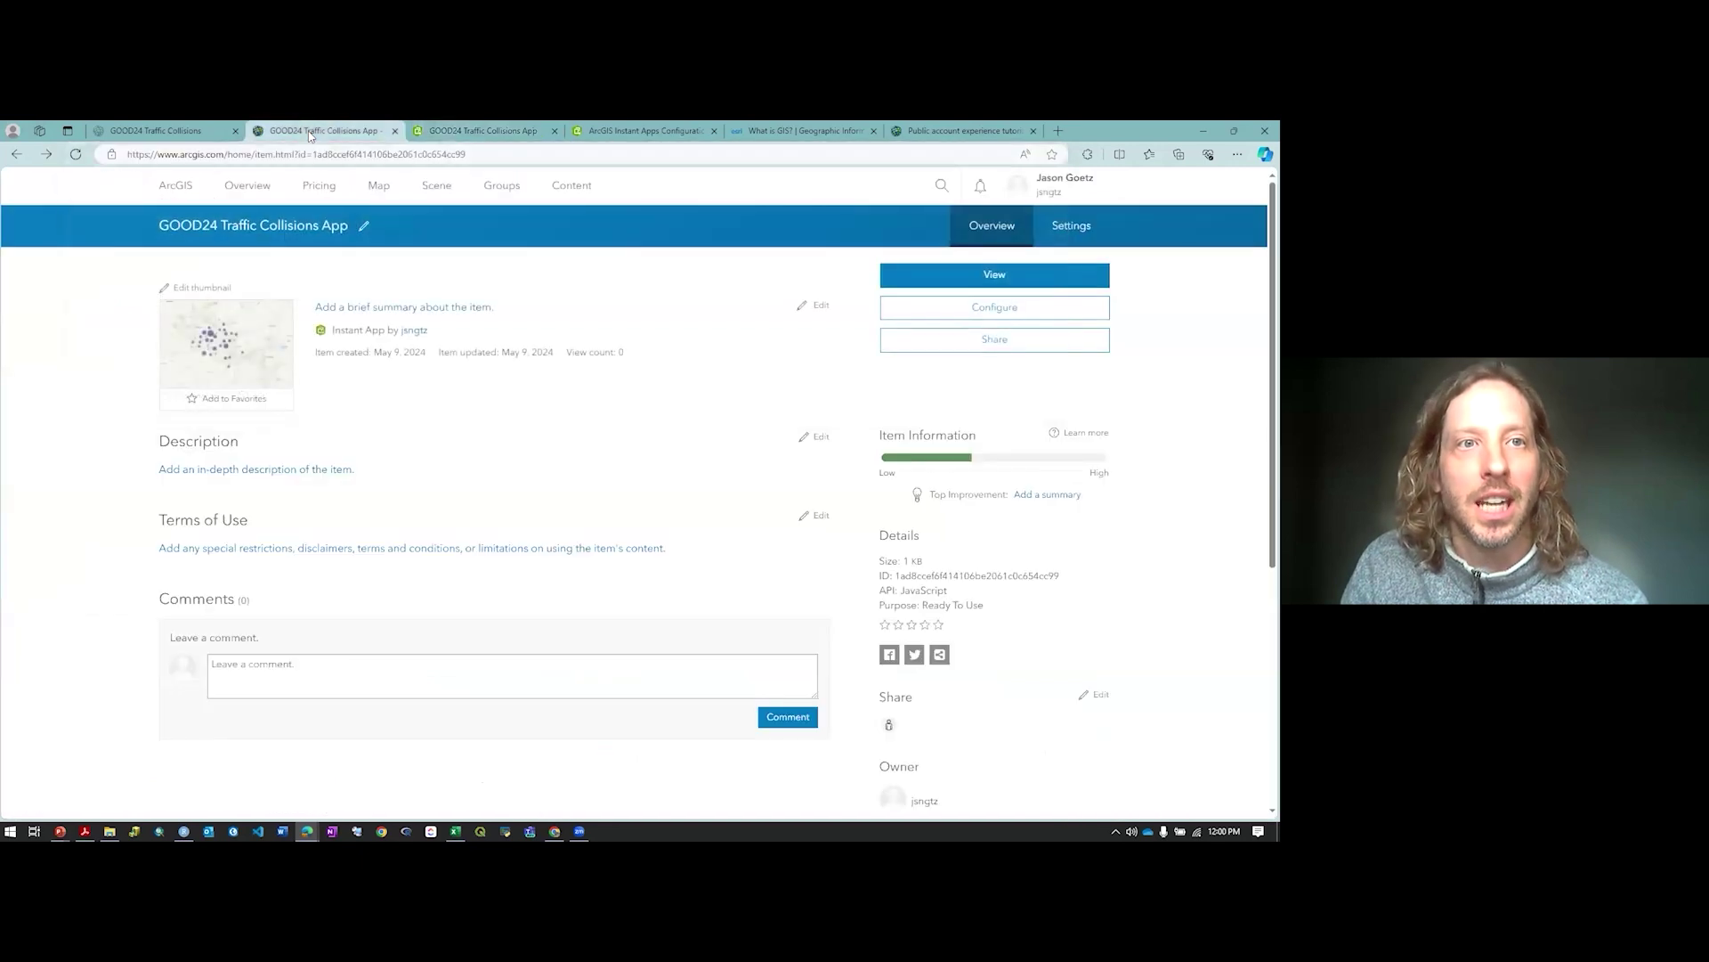
pyautogui.click(1028, 337)
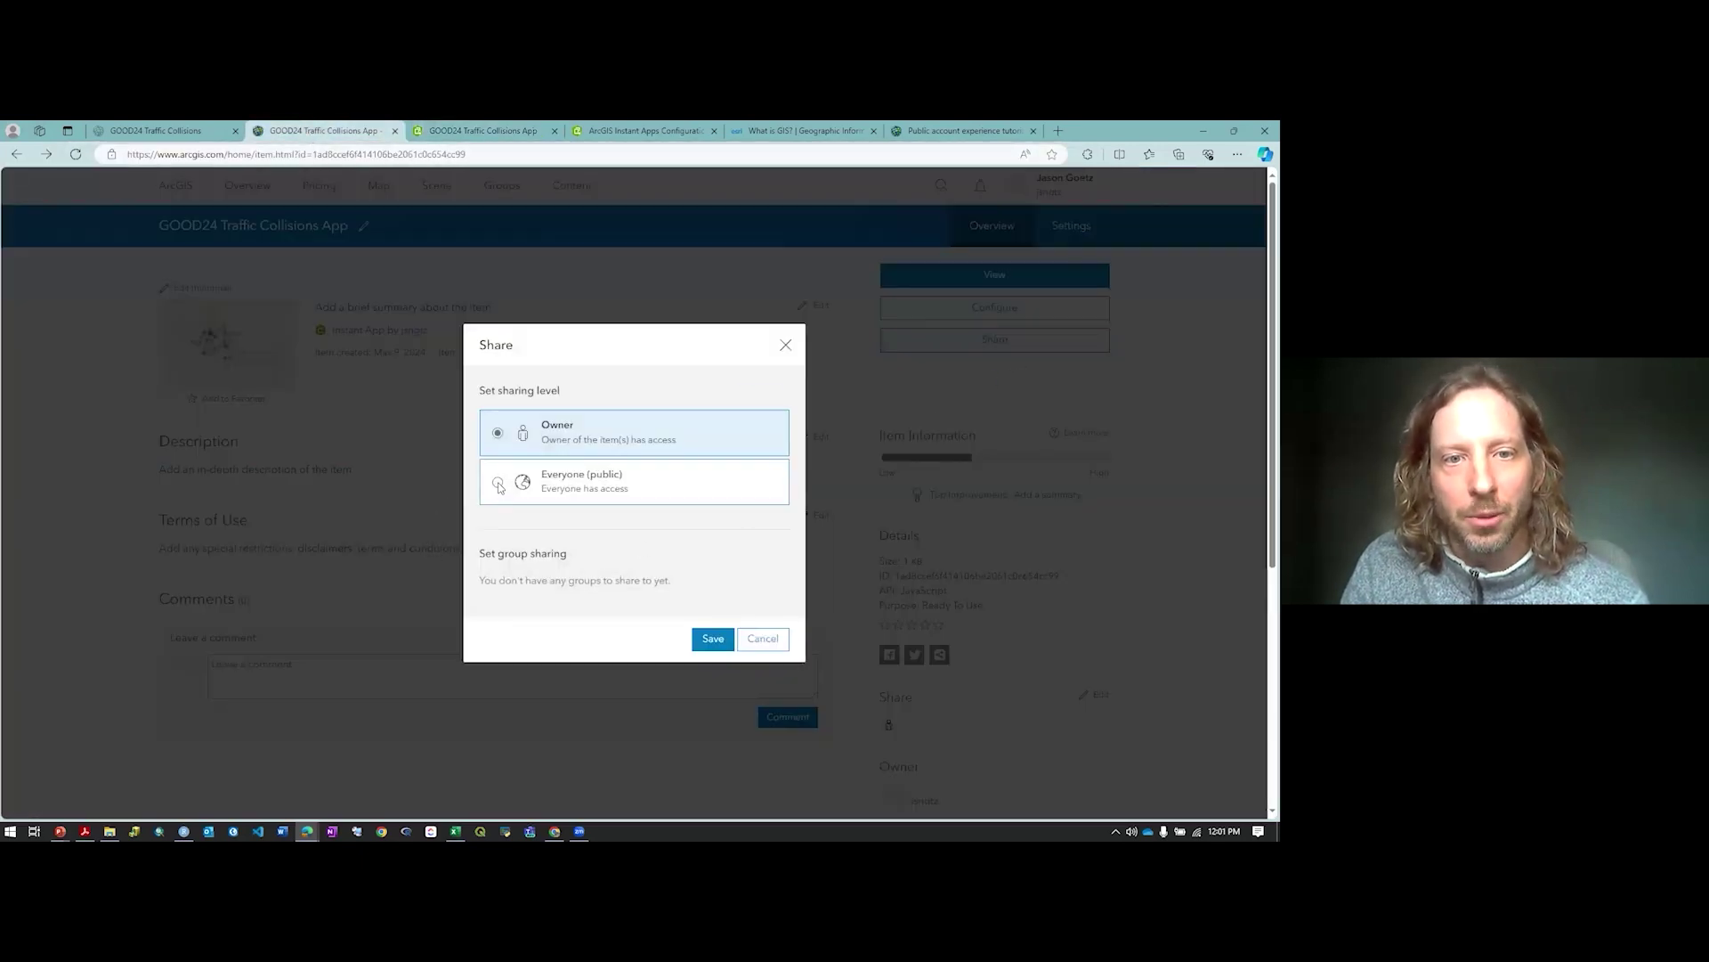
pyautogui.click(498, 485)
pyautogui.click(713, 638)
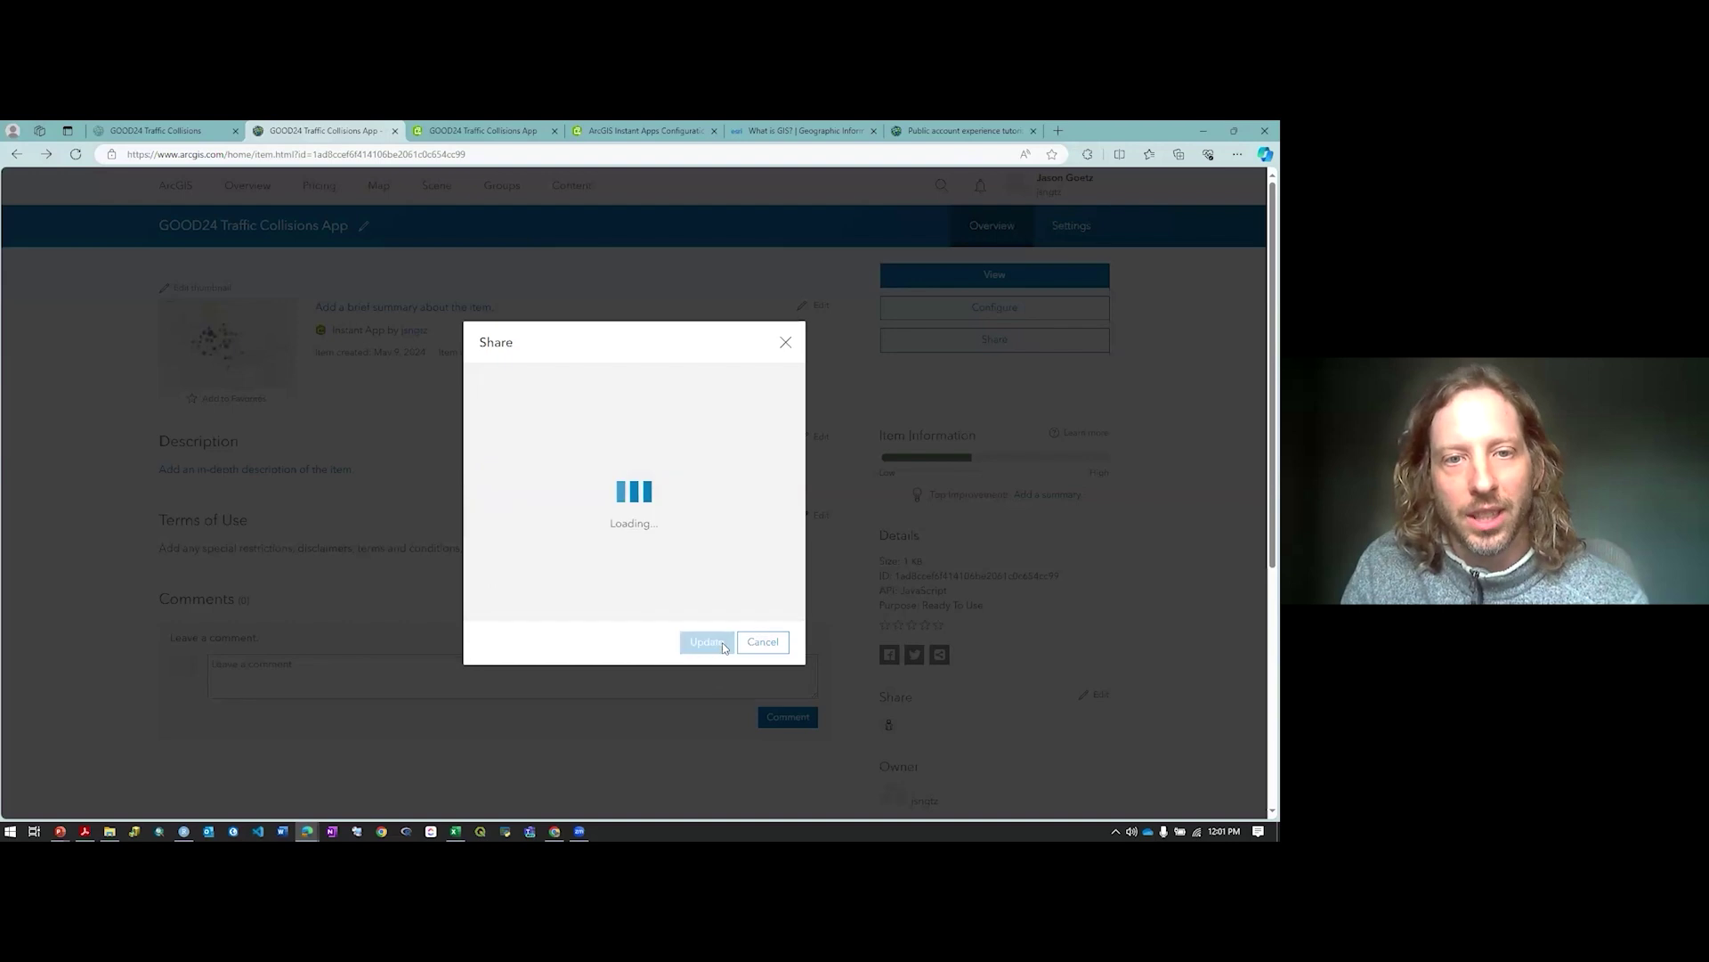
pyautogui.click(707, 598)
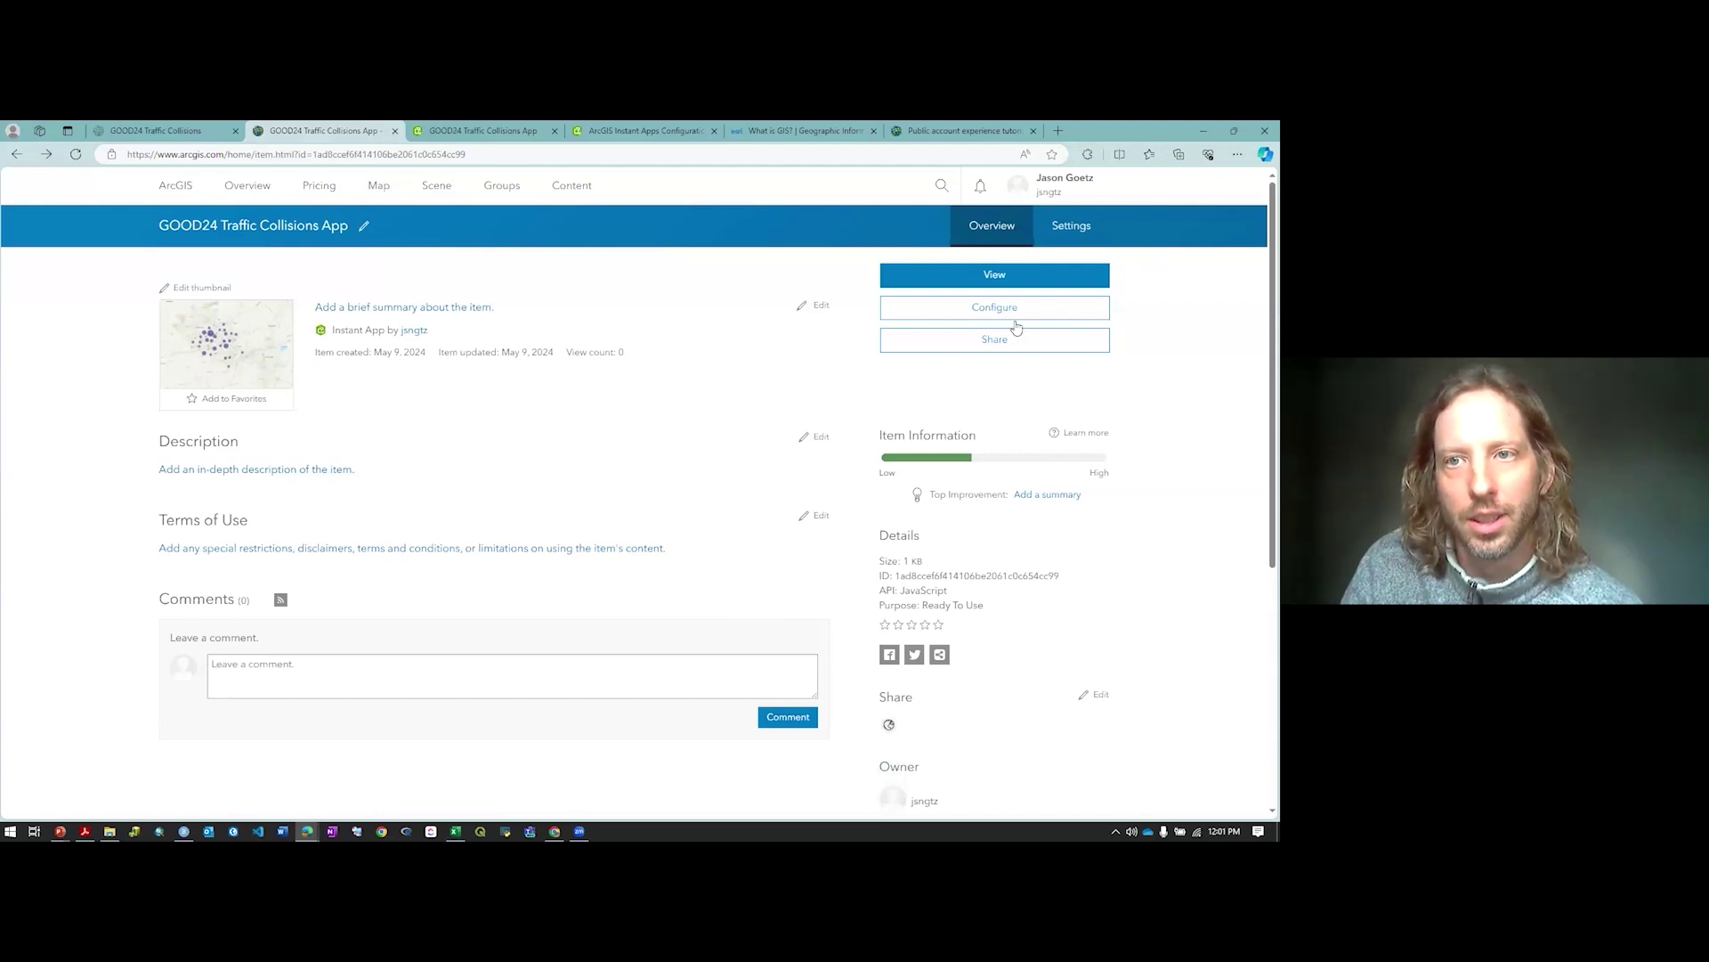
# Open the shared app again, check its web address and map, and add the accident classification chart beside the yearly total
pyautogui.click(1030, 279)
pyautogui.click(499, 158)
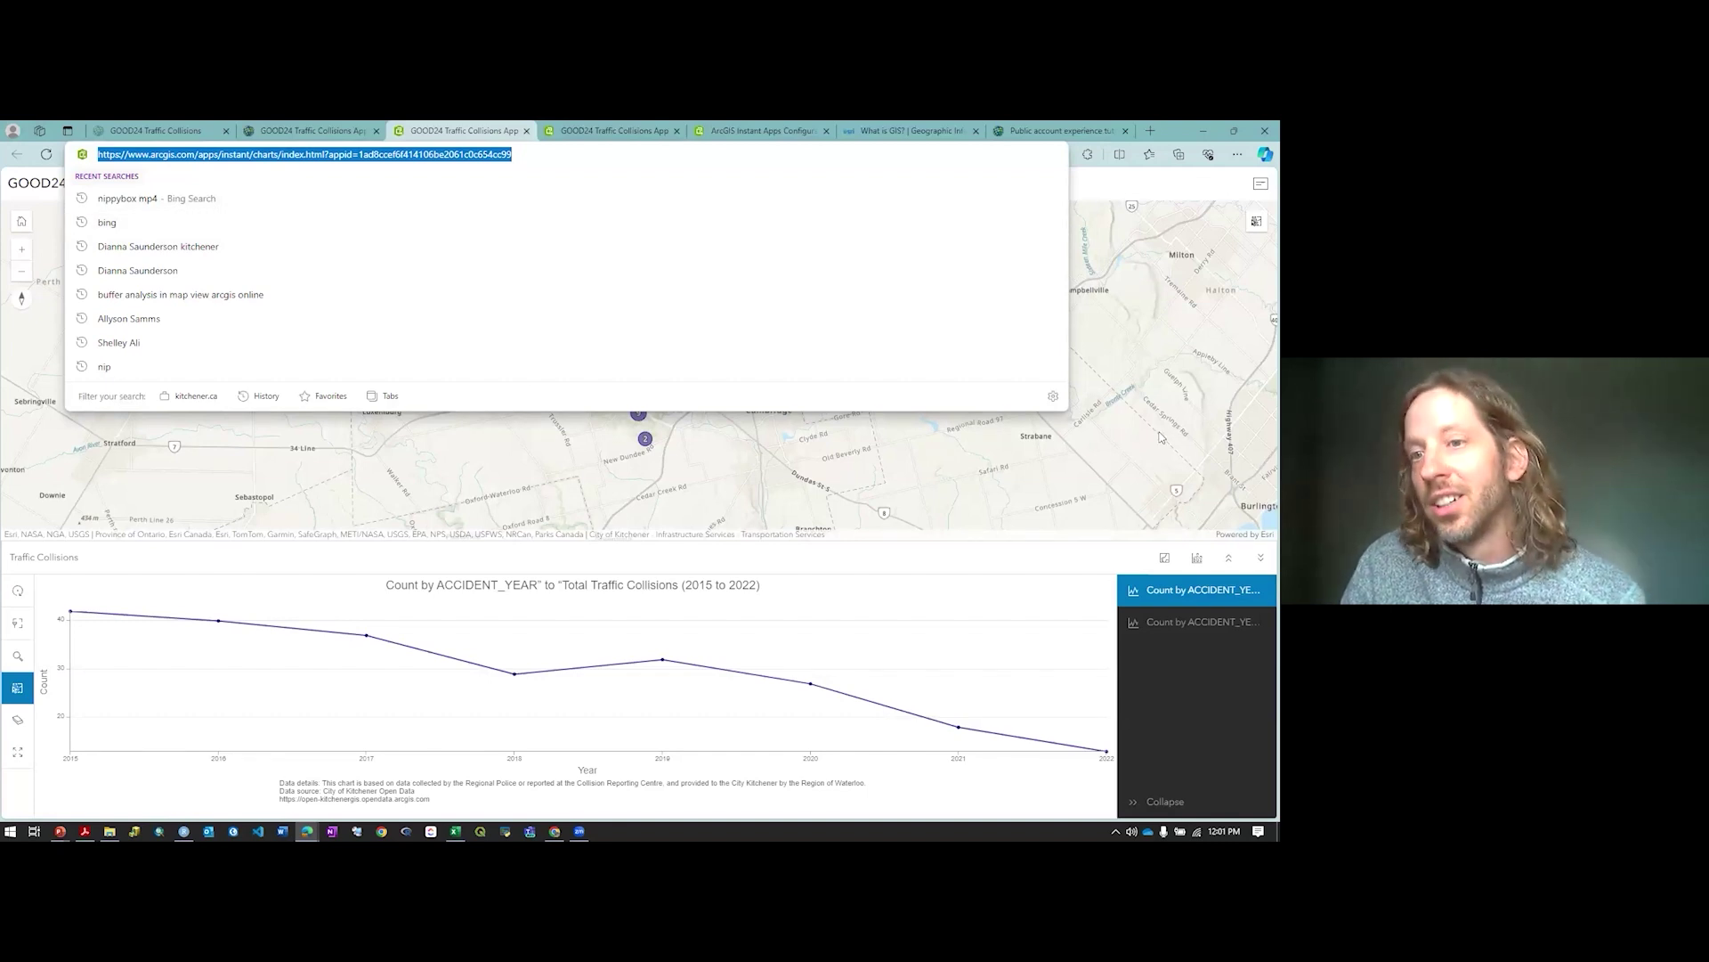
pyautogui.click(1054, 494)
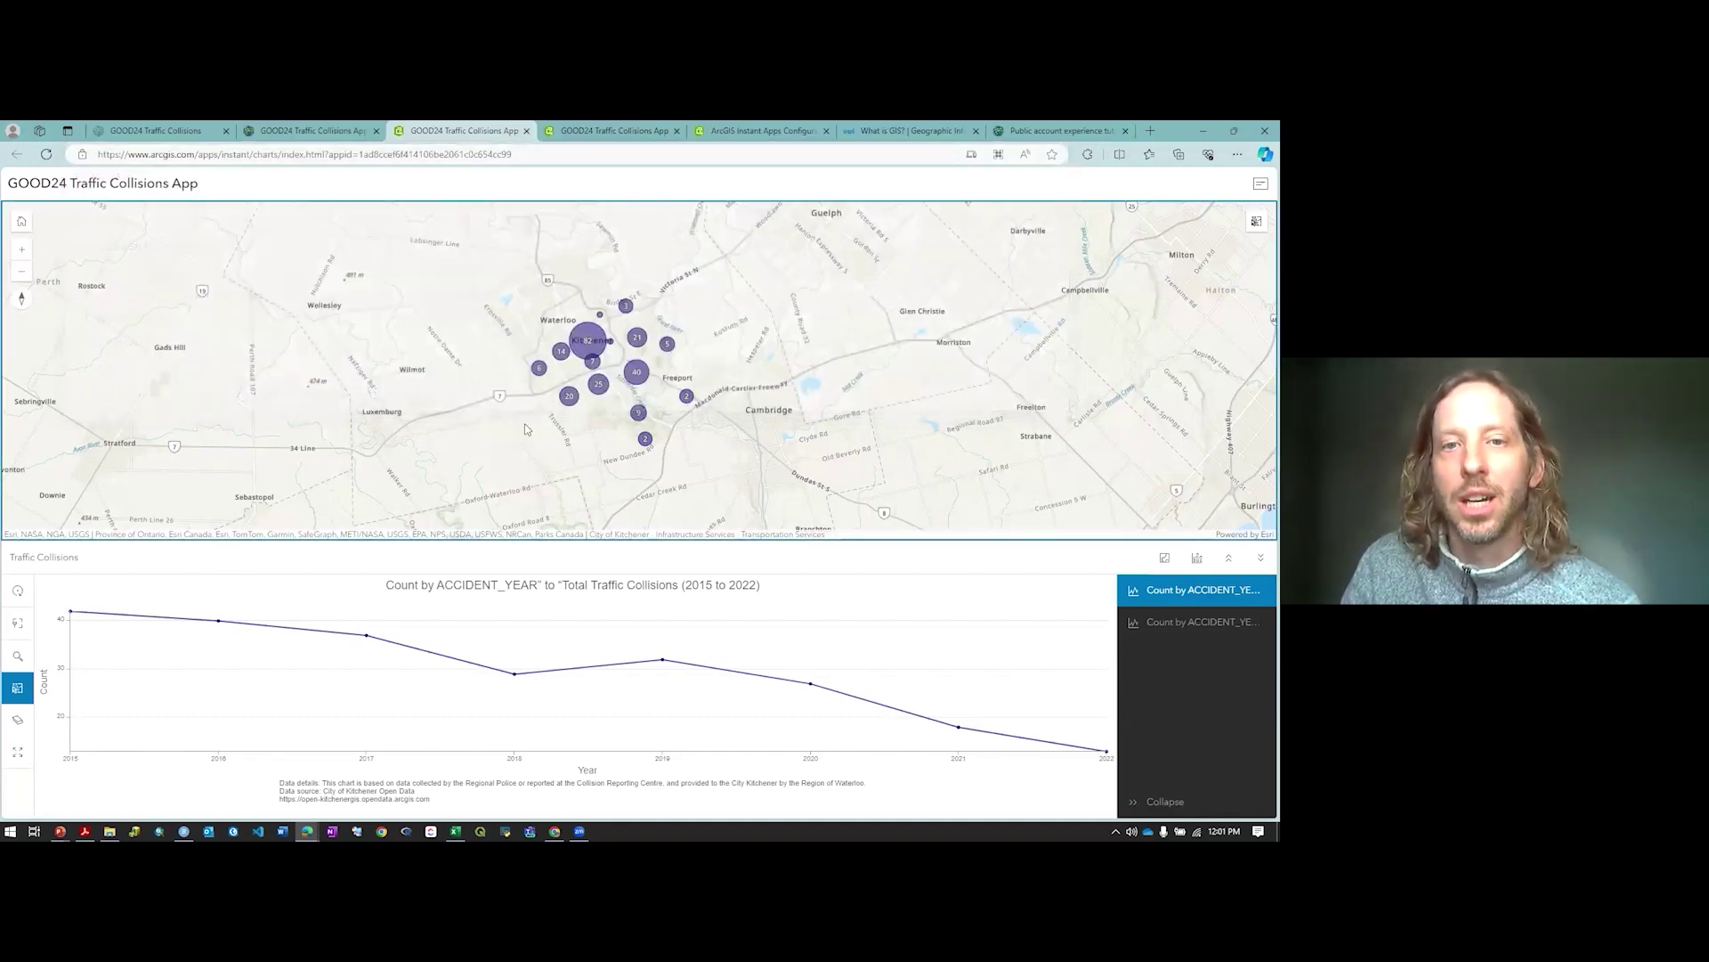
pyautogui.scroll(2, 650, 348)
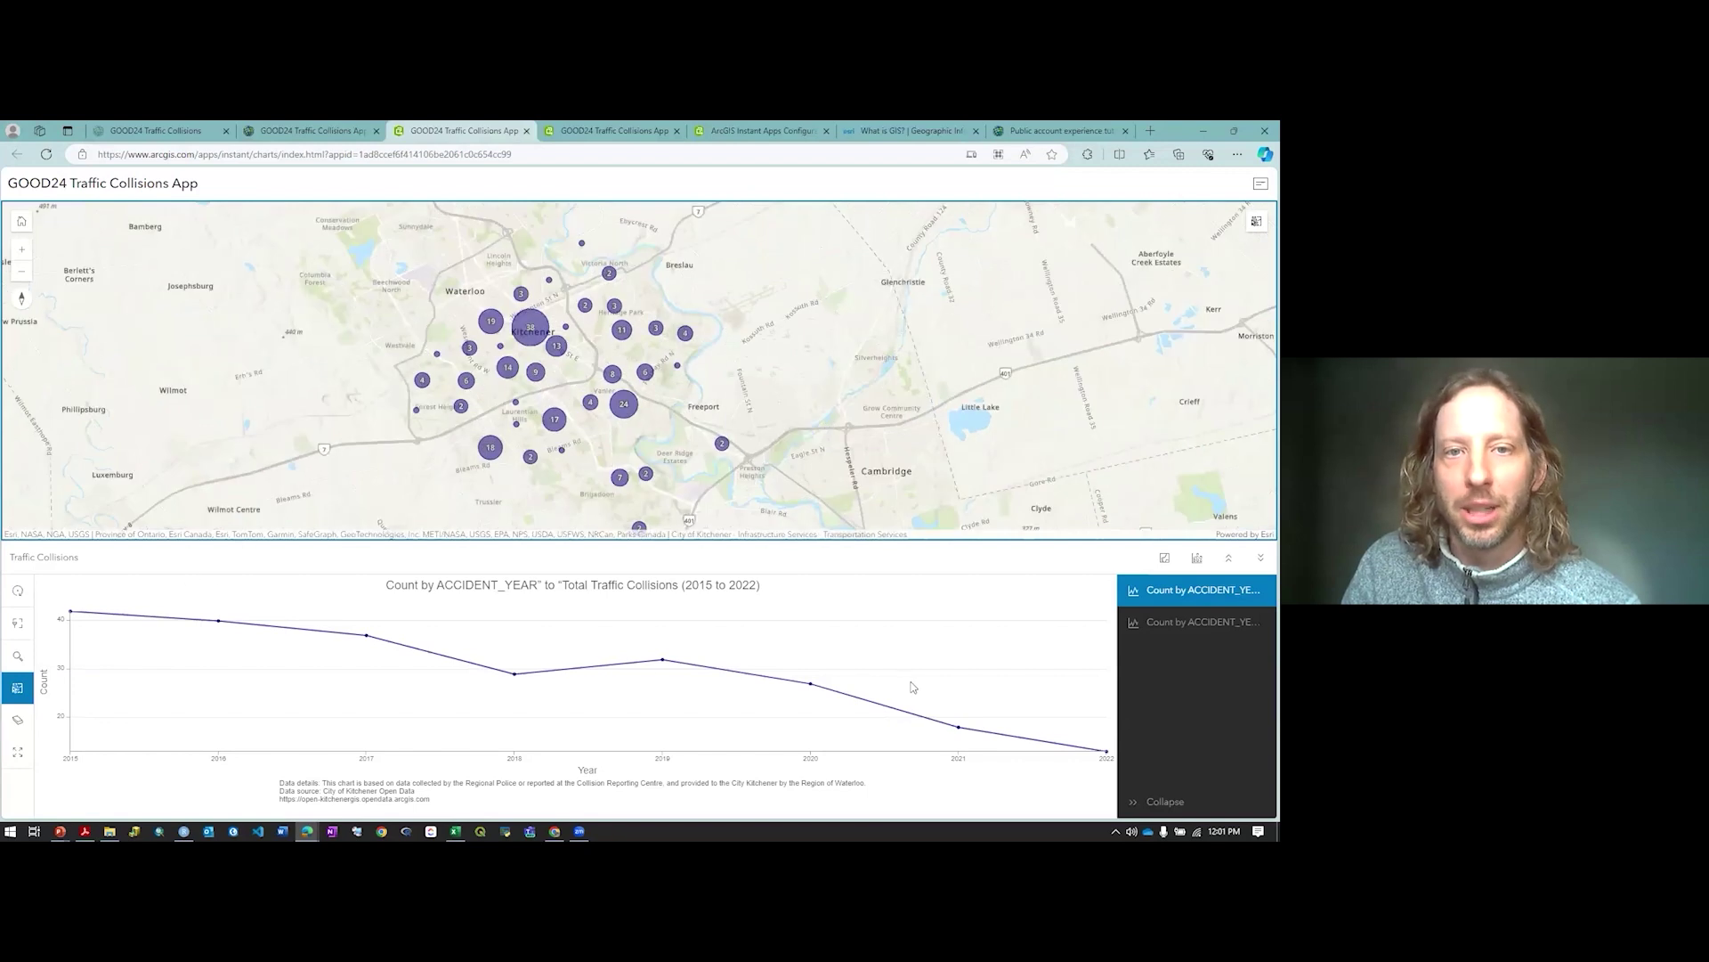
pyautogui.click(1227, 622)
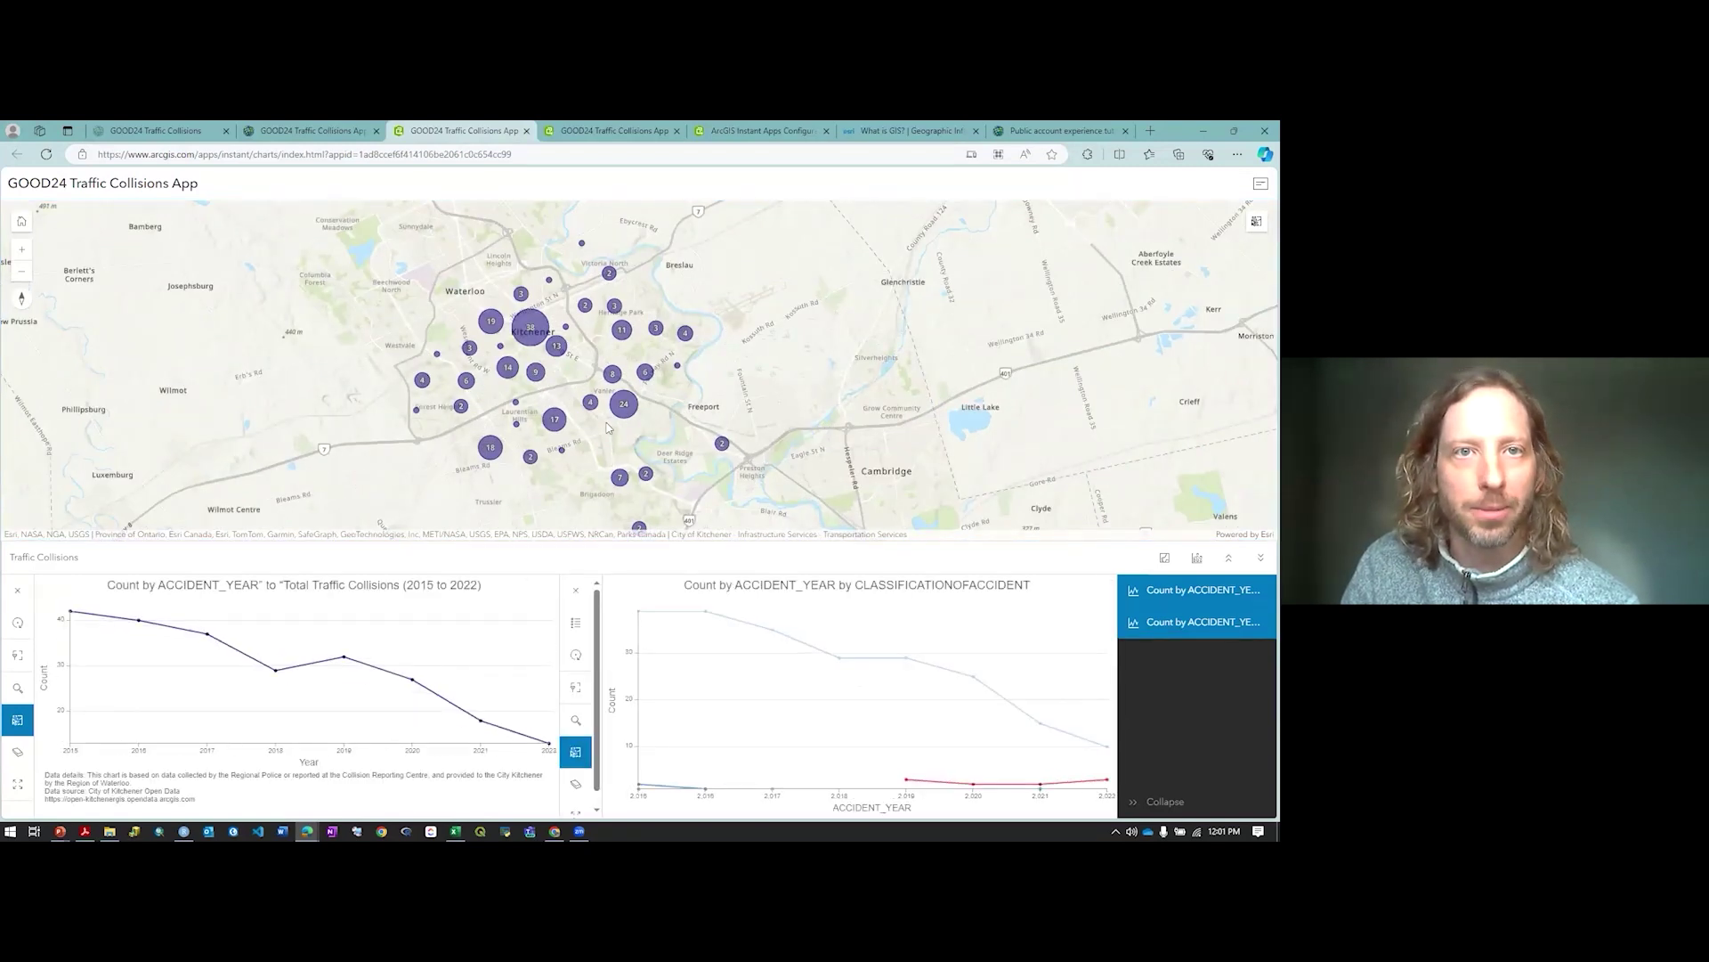
# Retry opening the app's configuration from its item page
pyautogui.click(318, 133)
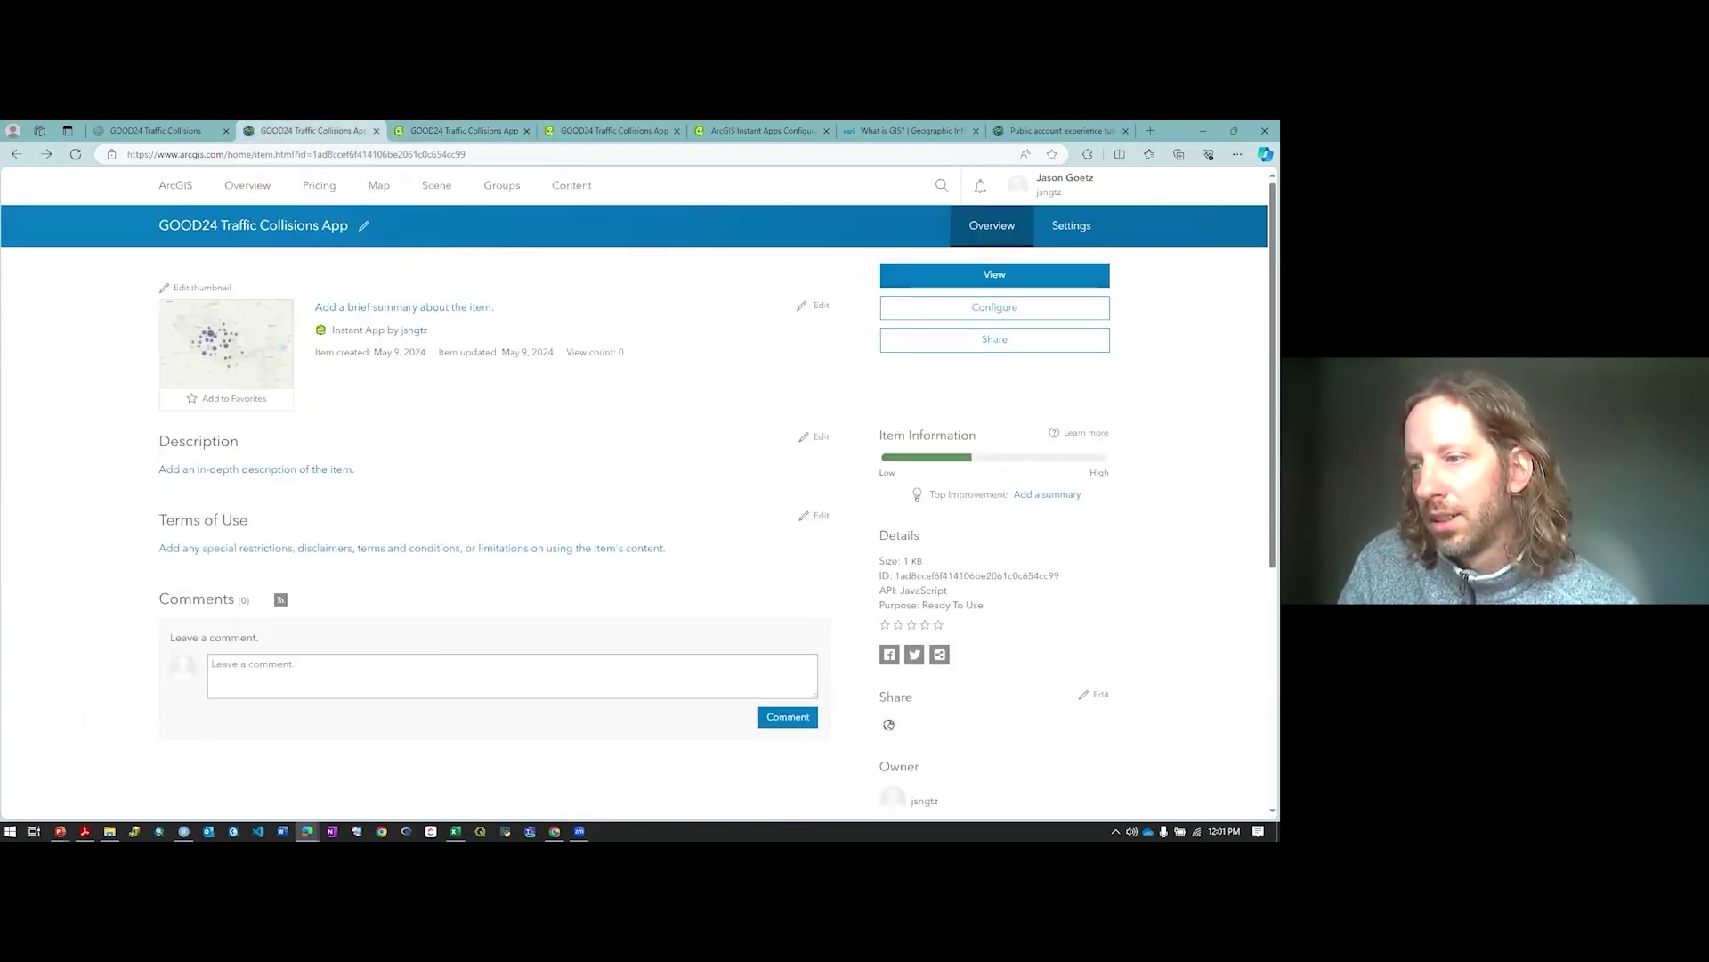
pyautogui.click(1039, 320)
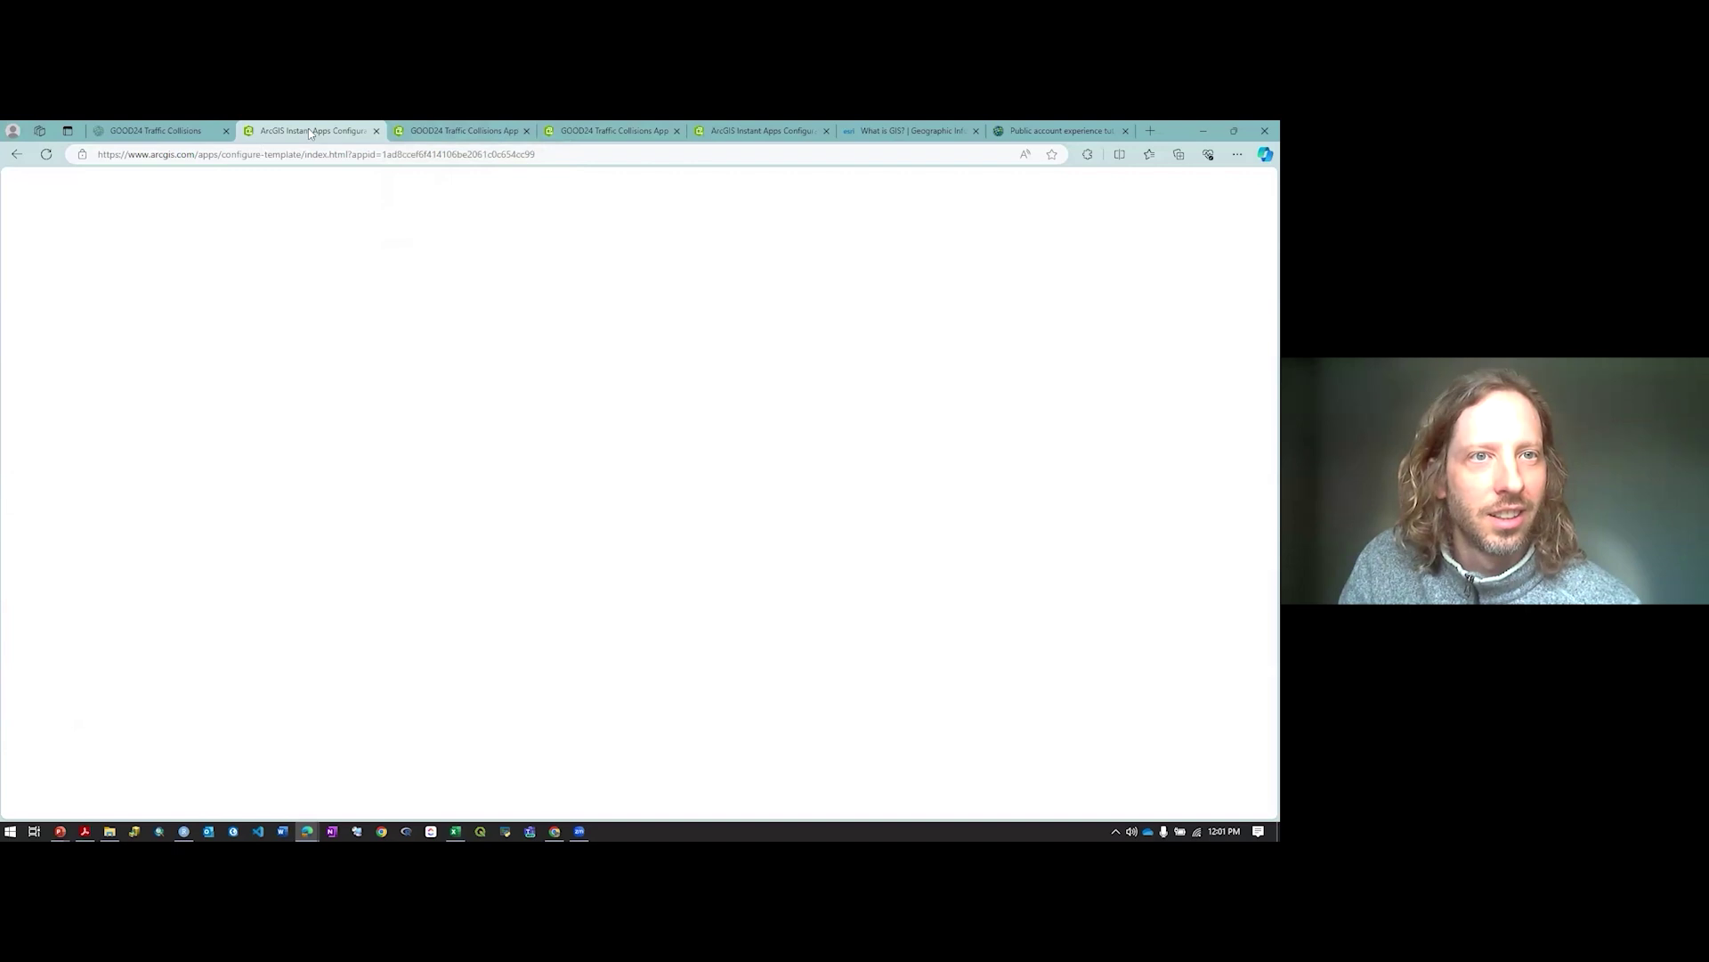
pyautogui.click(175, 129)
pyautogui.click(459, 131)
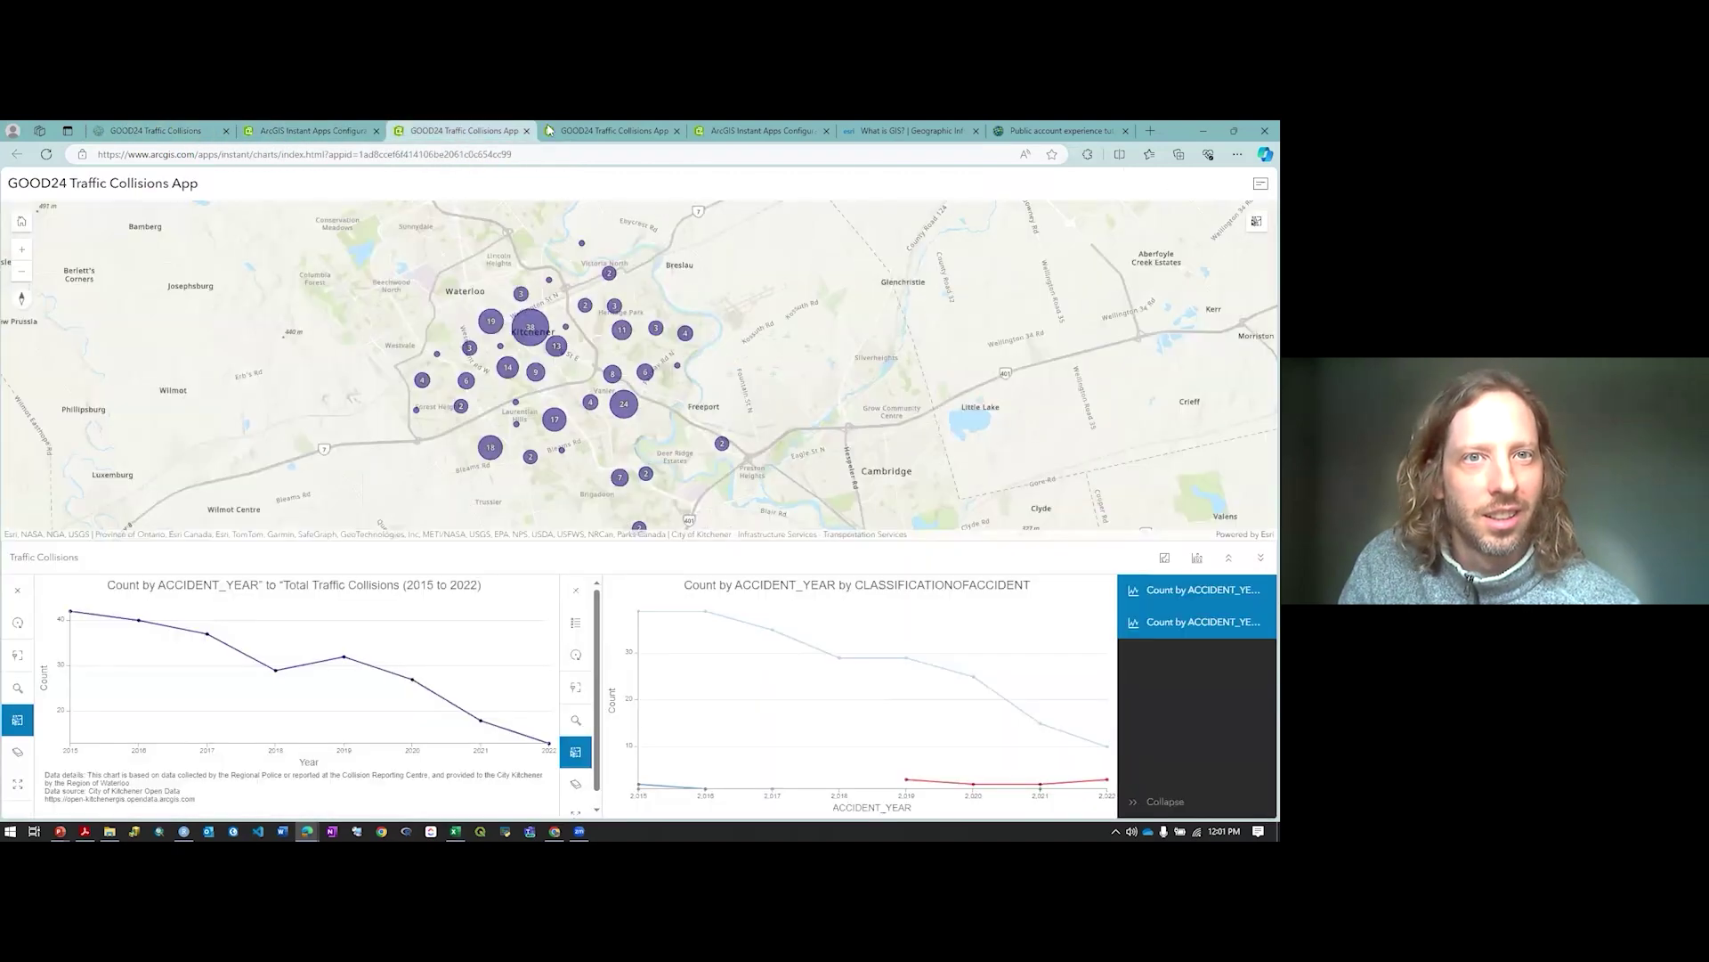
pyautogui.click(310, 131)
pyautogui.click(16, 154)
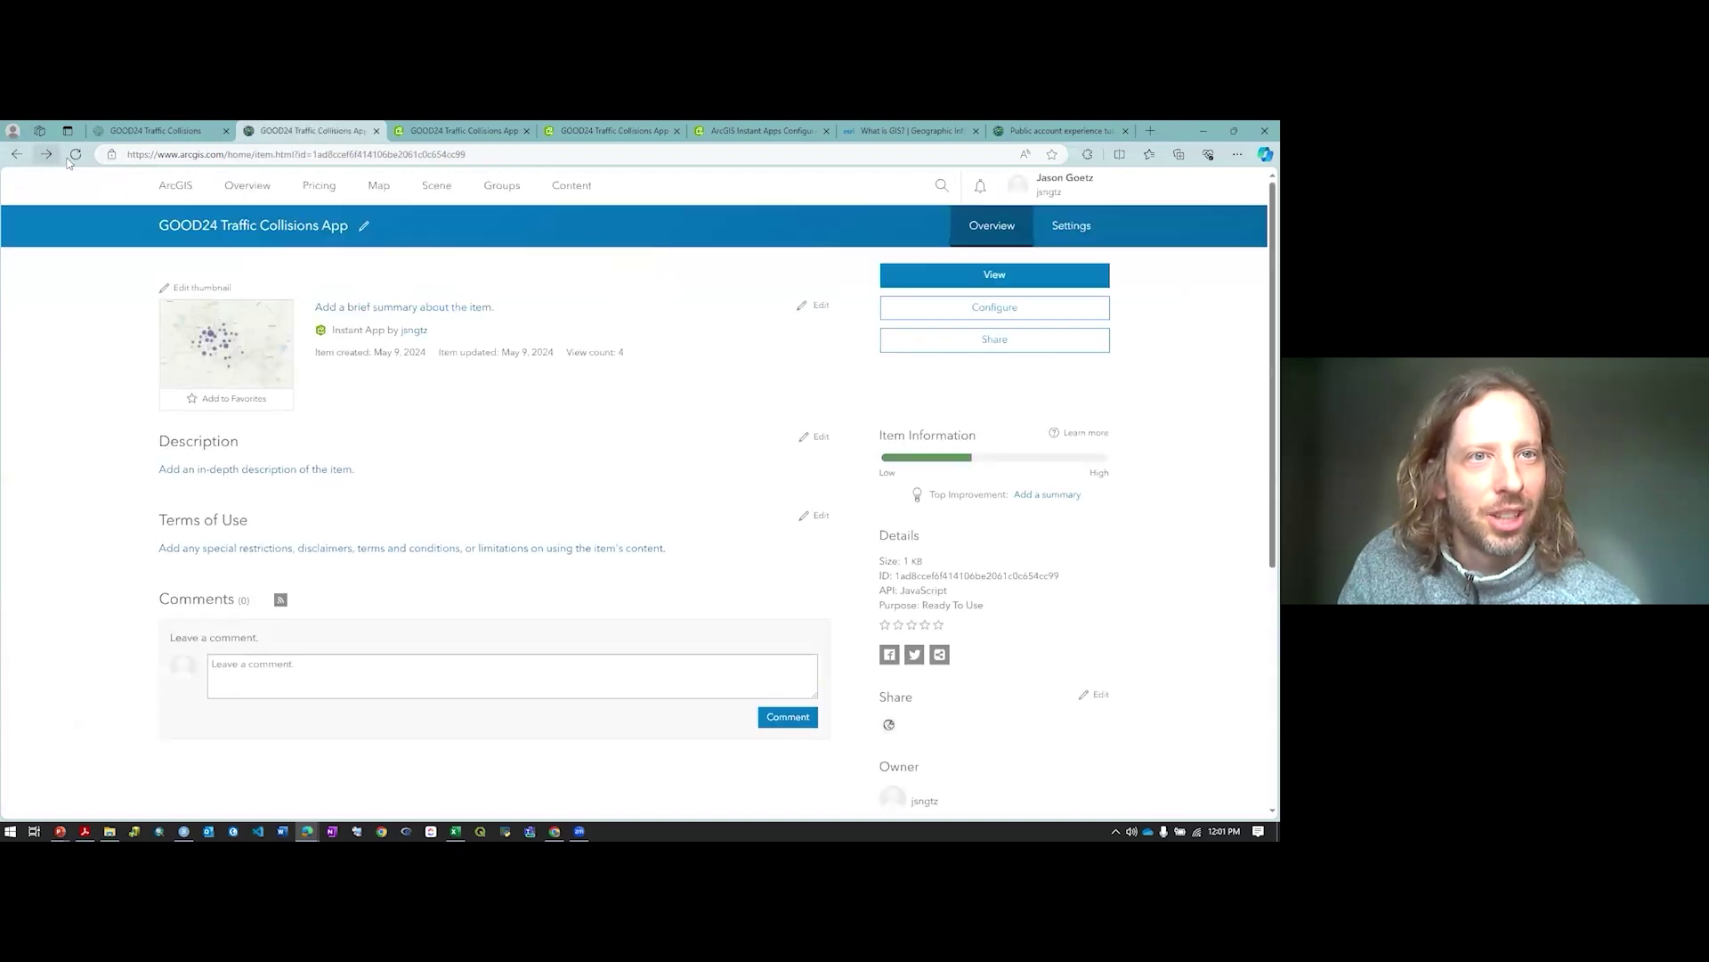
pyautogui.click(1061, 316)
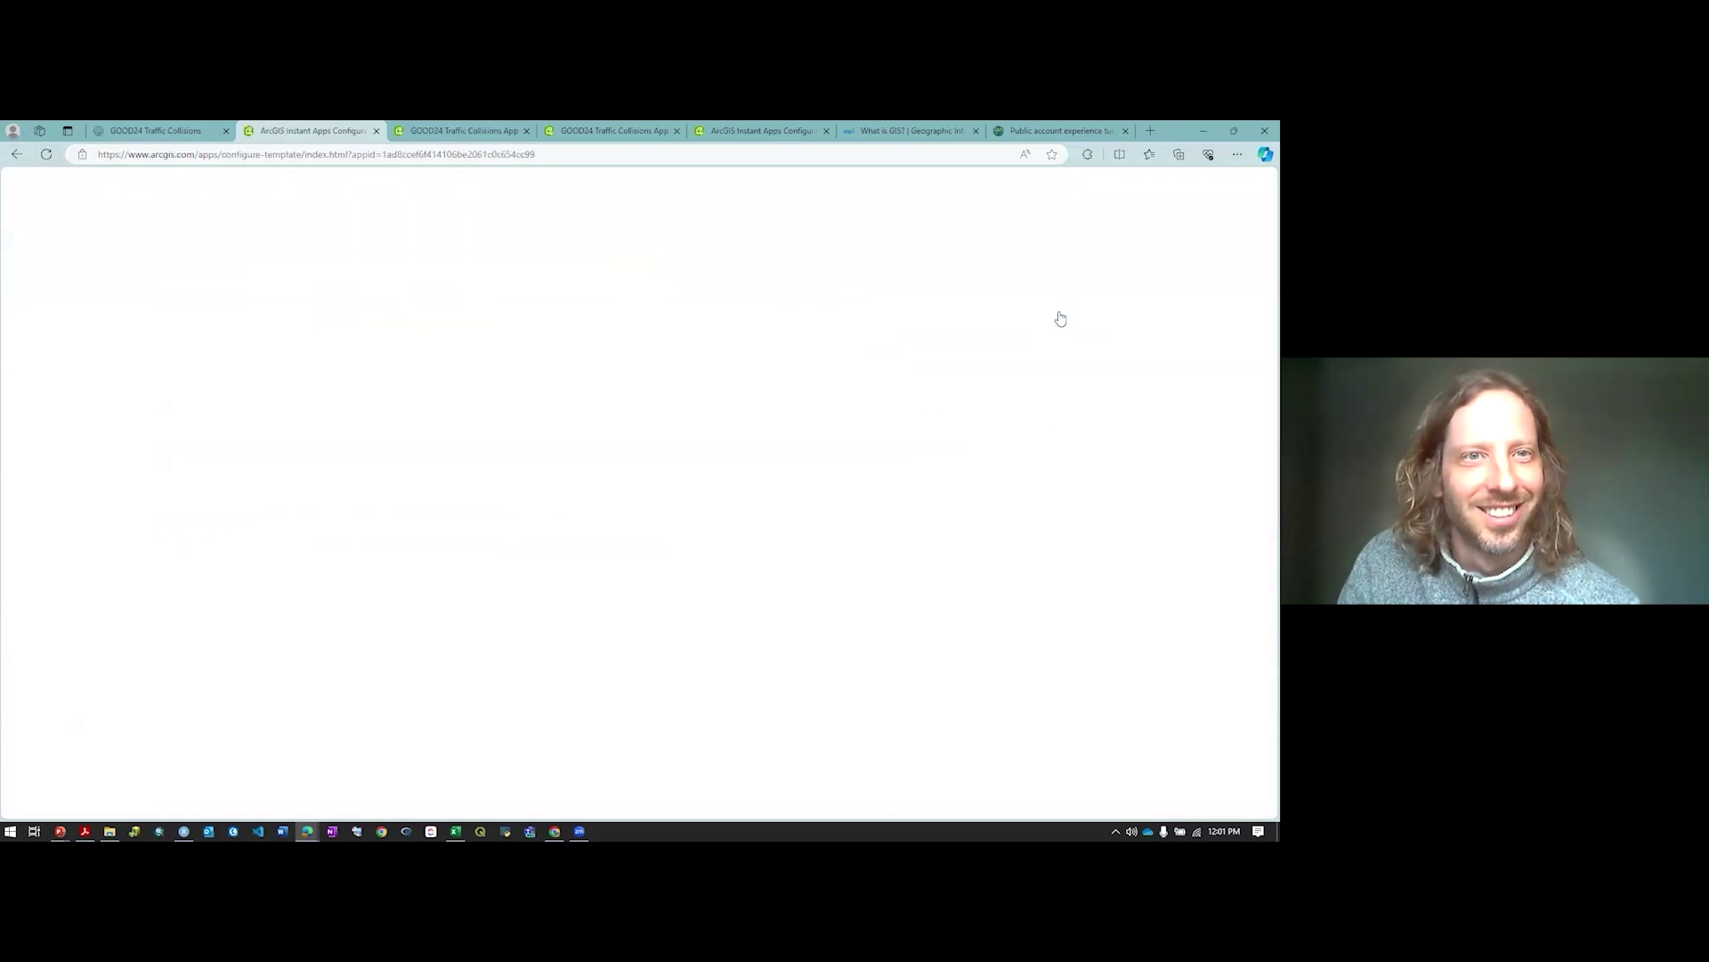
# Return to the GOOD24 Traffic Collisions map in Map Viewer and look over the collision clusters around Kitchener and Cambridge
pyautogui.click(169, 132)
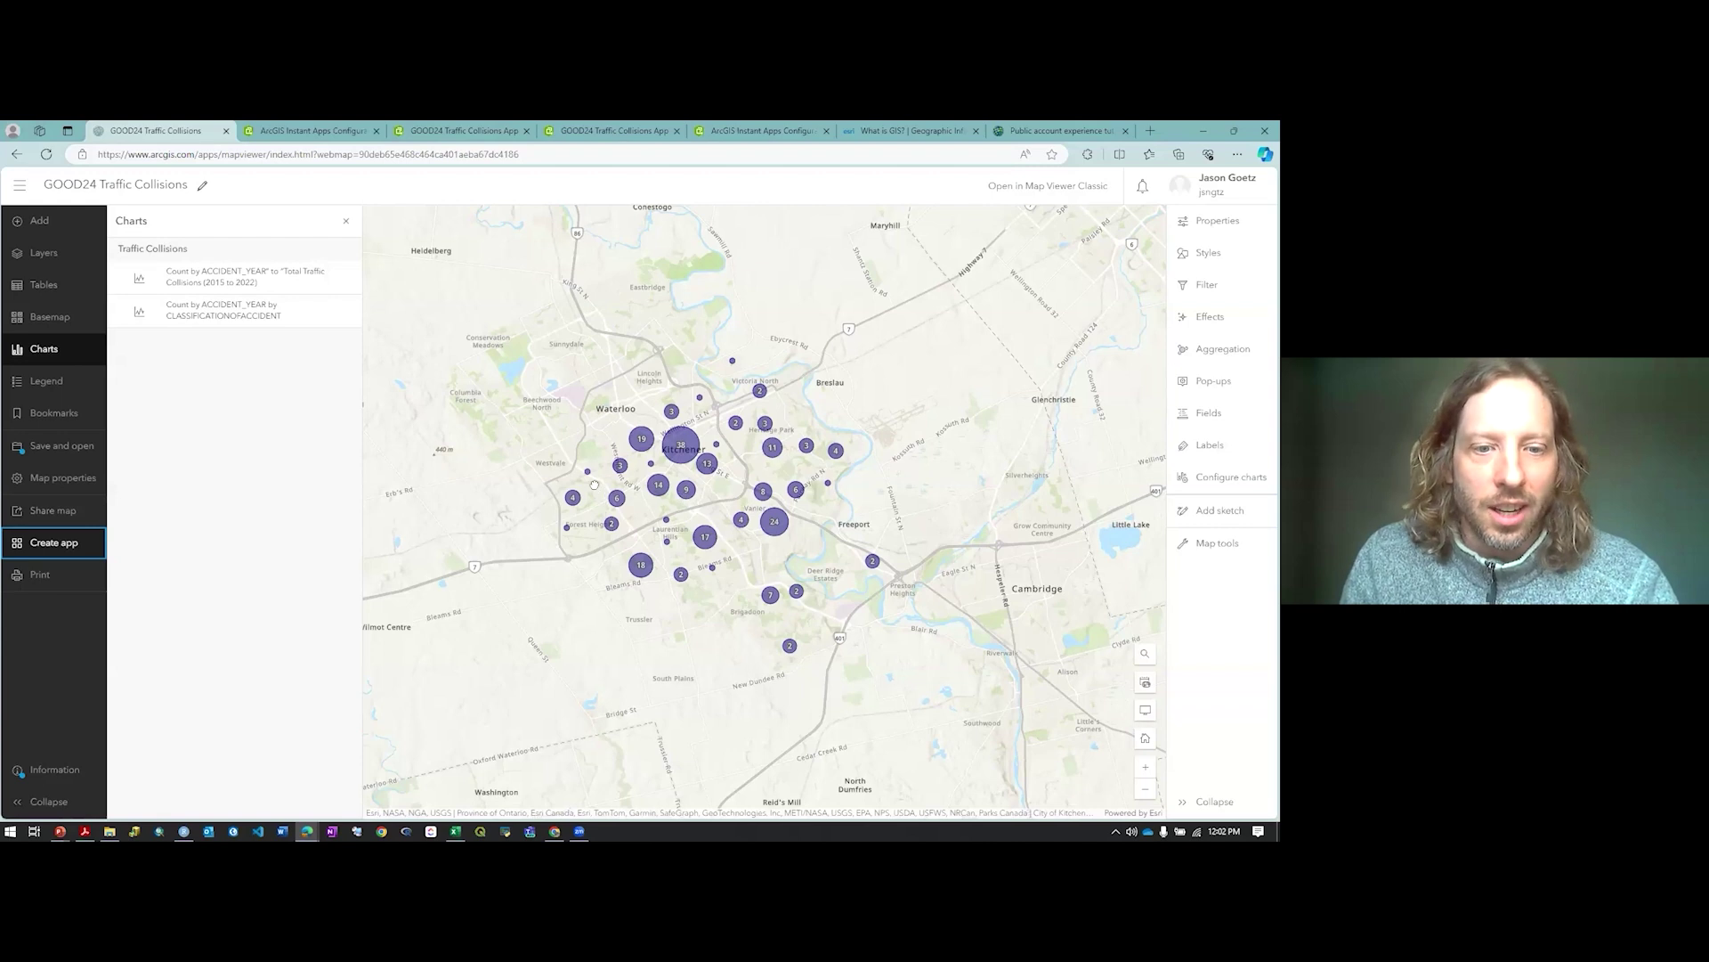
pyautogui.scroll(-1, 595, 489)
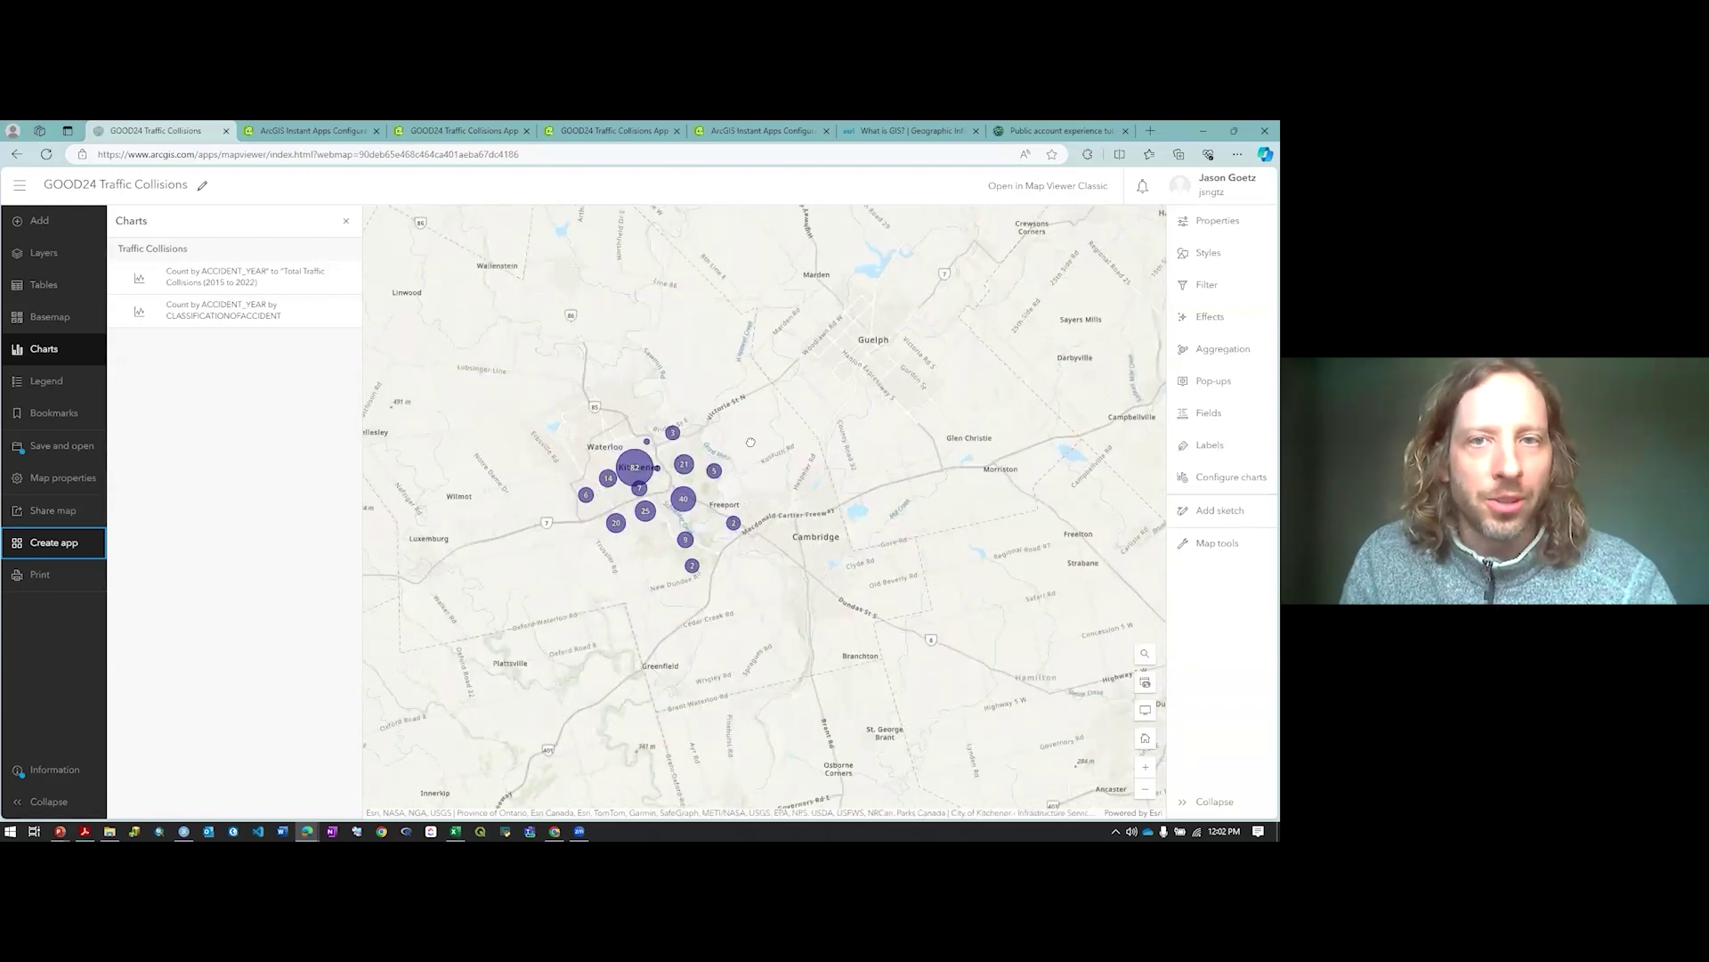
pyautogui.scroll(2, 861, 437)
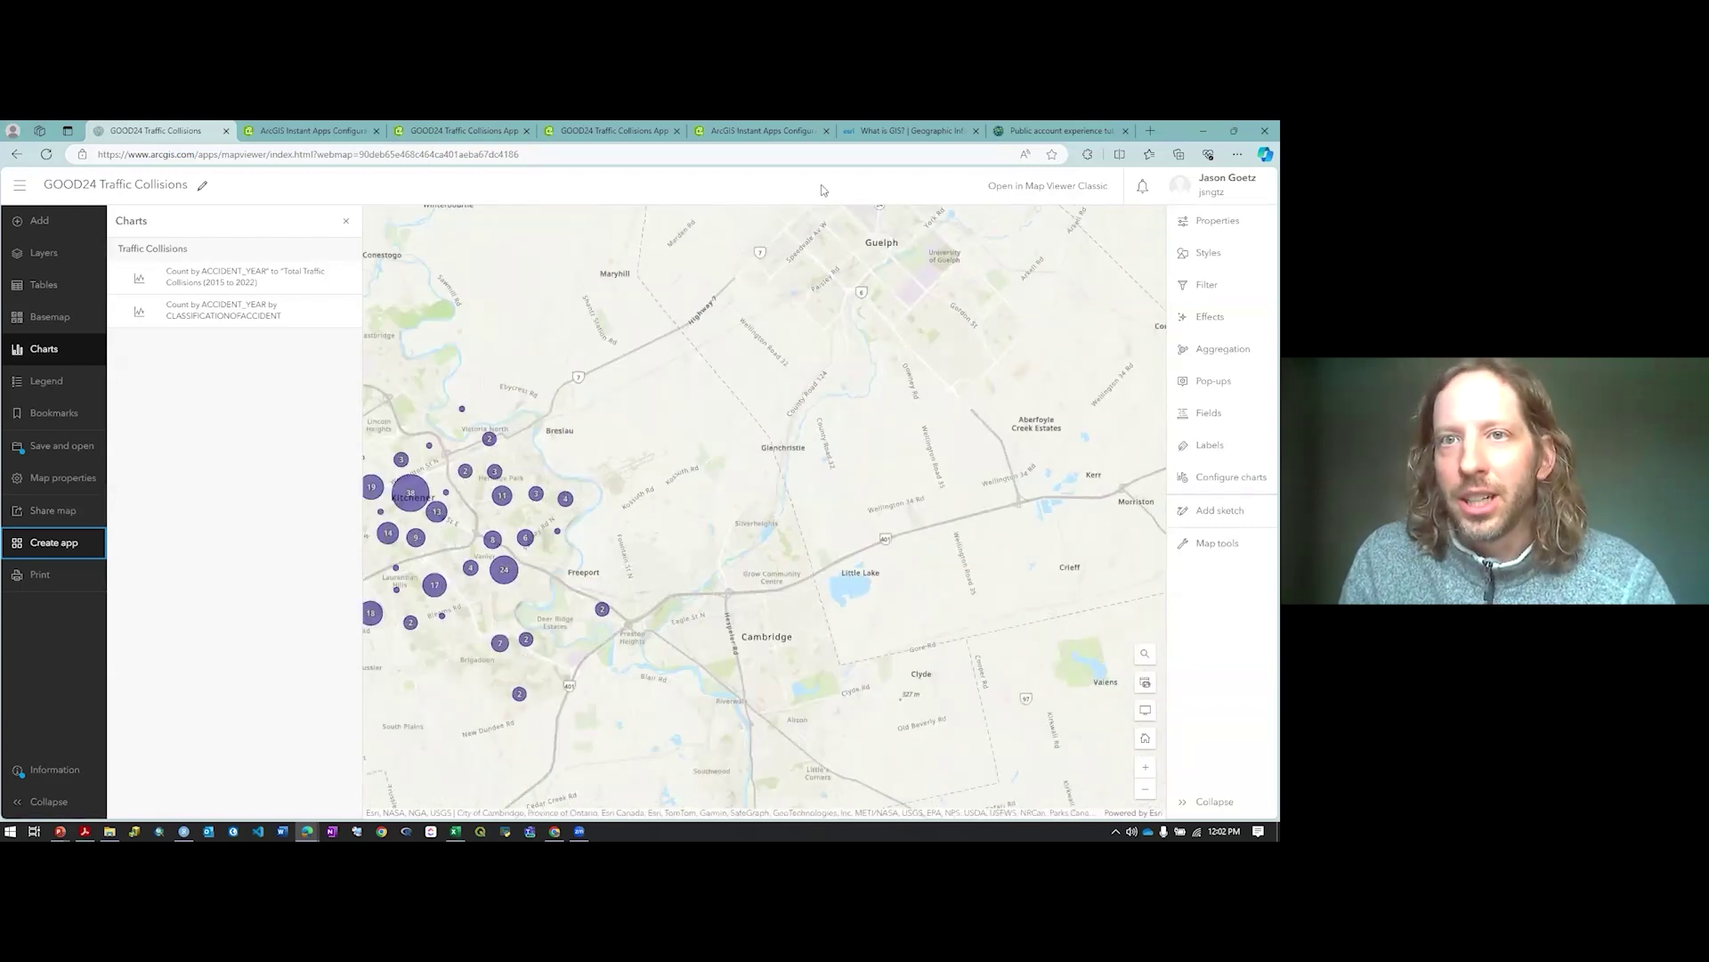